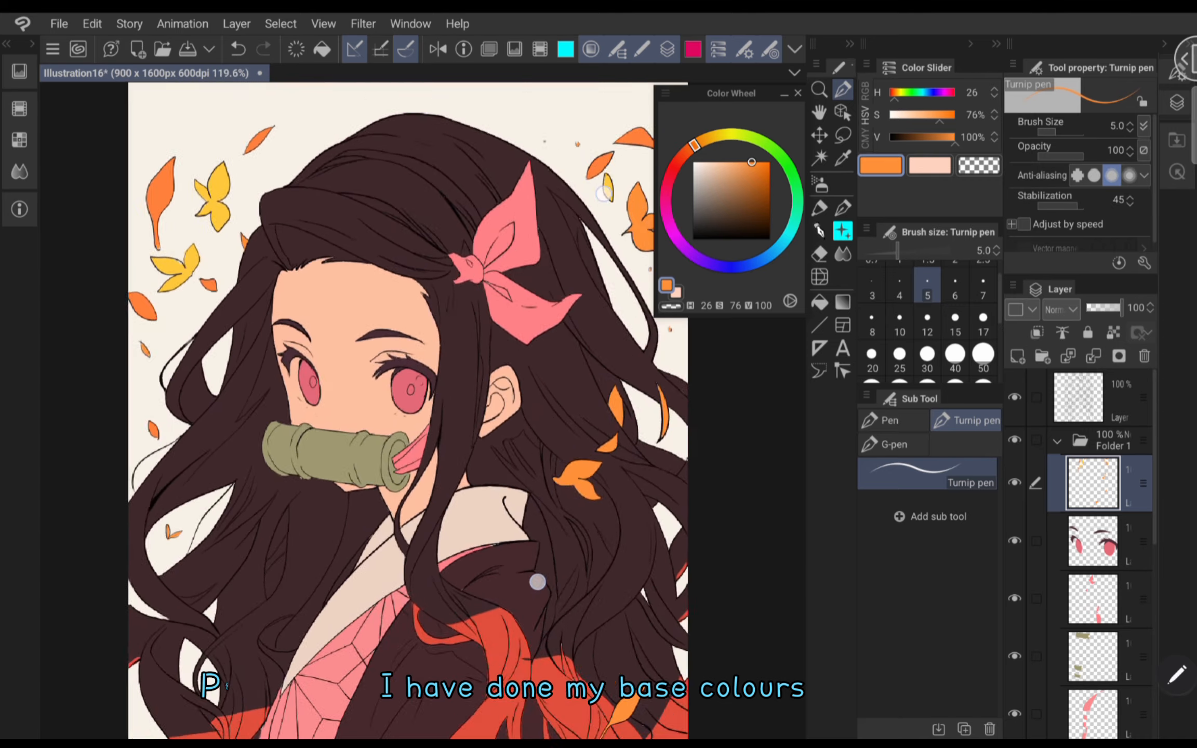
- Add a new layer directly above the skin base layer and clip it to that layer
scroll(585, 519, "down", 5)
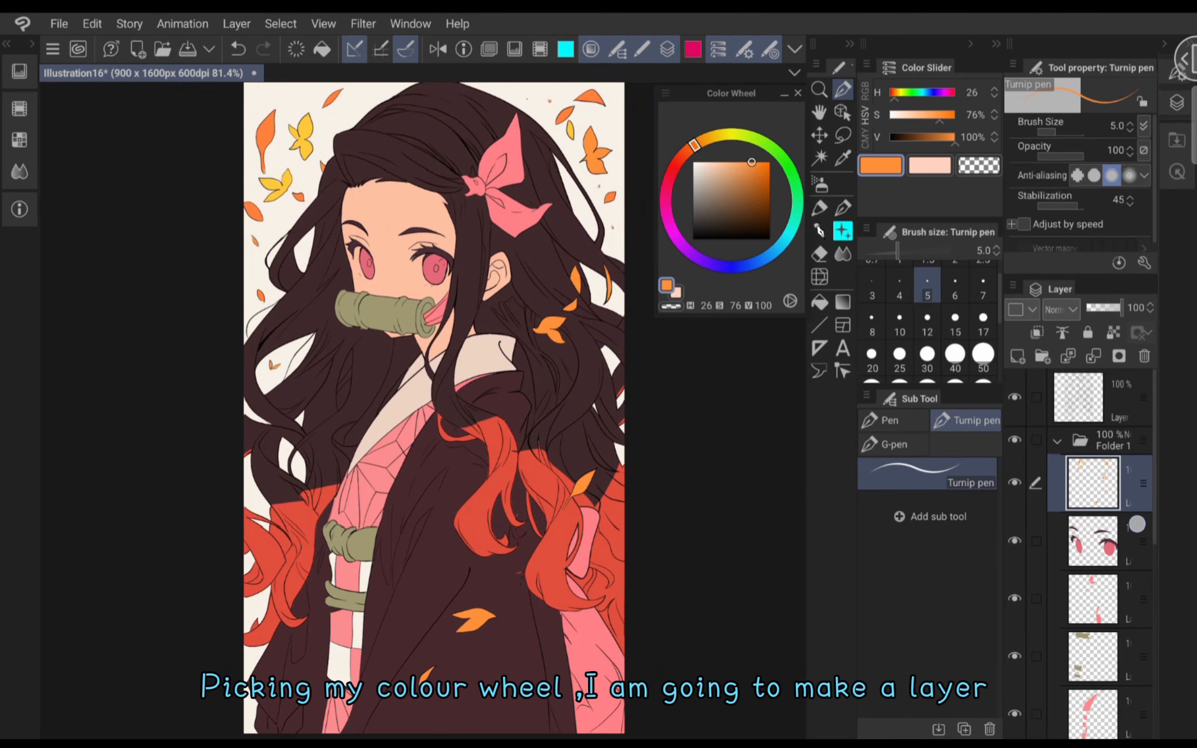
scroll(1137, 524, "down", 5)
left_click(1132, 523)
scroll(1101, 524, "down", 3)
left_click(1133, 596)
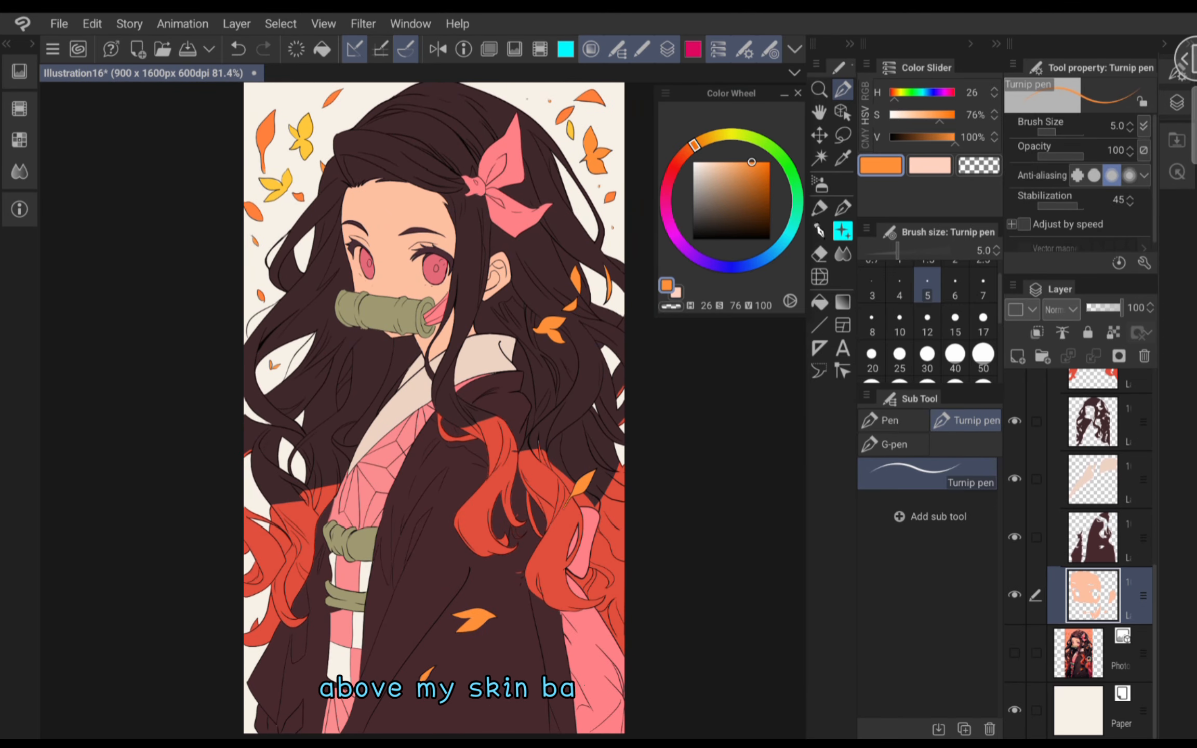
left_click(1132, 653)
left_click(1133, 537)
scroll(471, 375, "up", 2)
left_click(1132, 595)
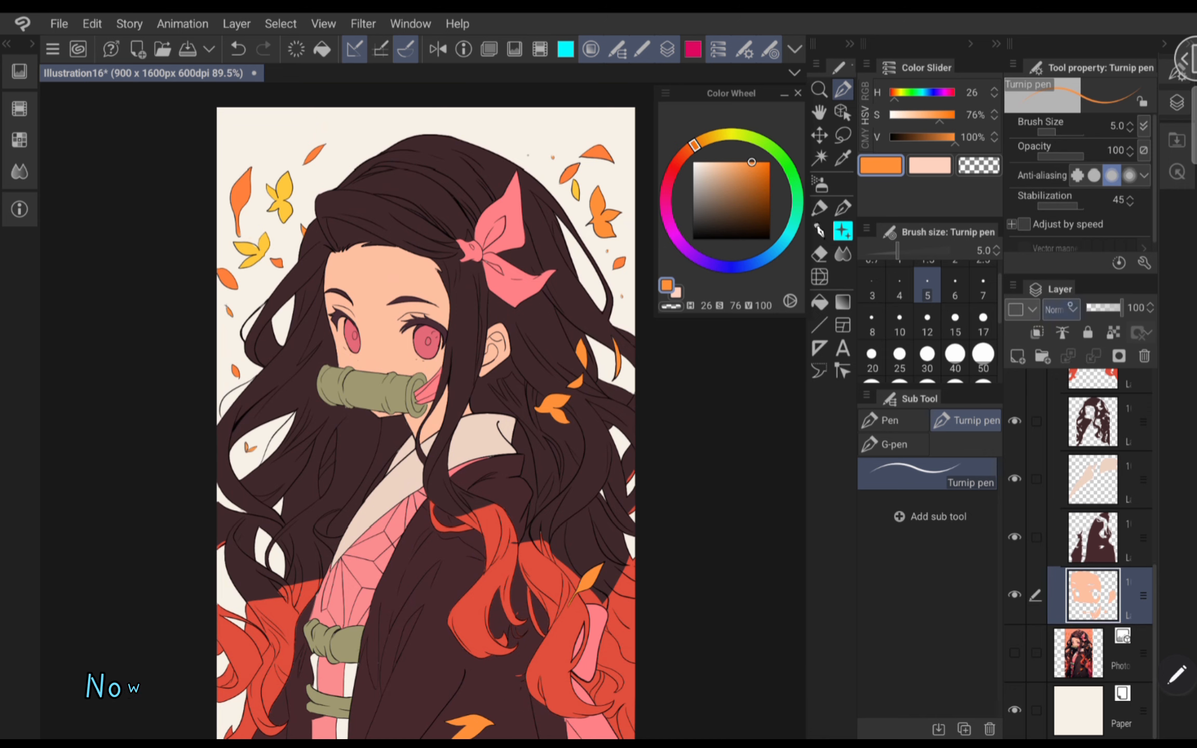
left_click(1018, 356)
left_click(1036, 332)
- Sample the base skin colour from the forehead with the Eyedropper
scroll(361, 242, "up", 5)
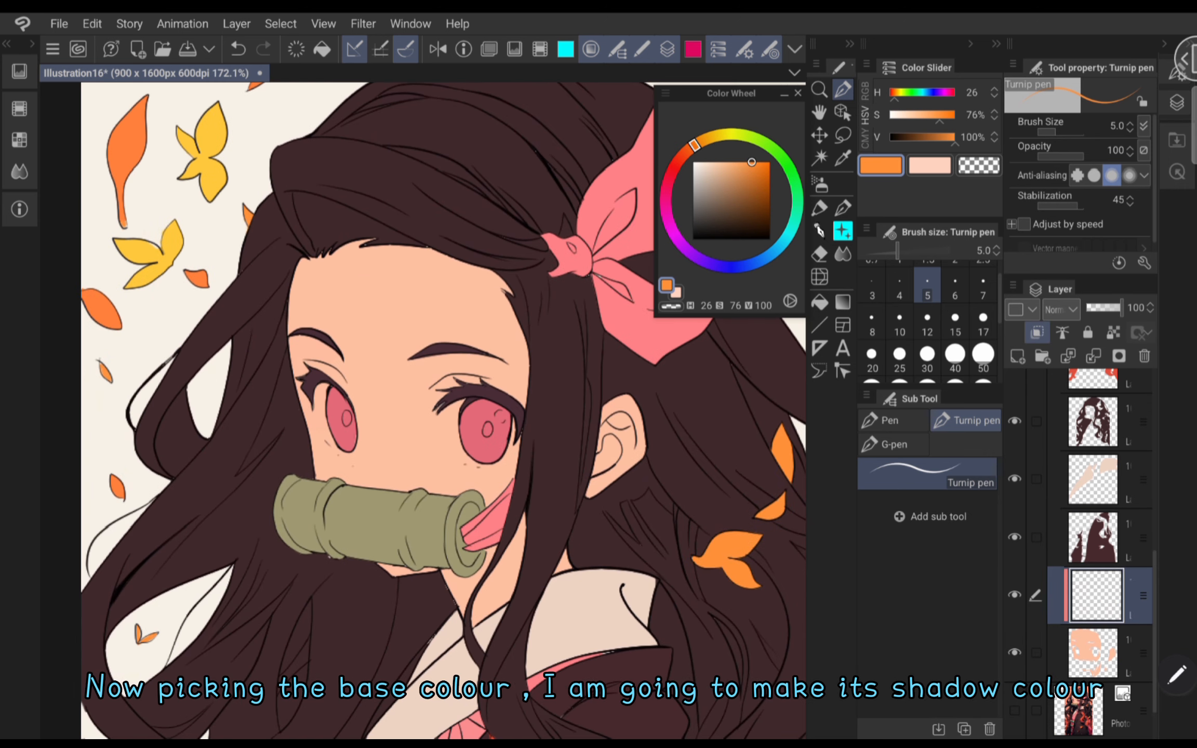
key("i")
left_click(480, 313)
scroll(442, 406, "down", 2)
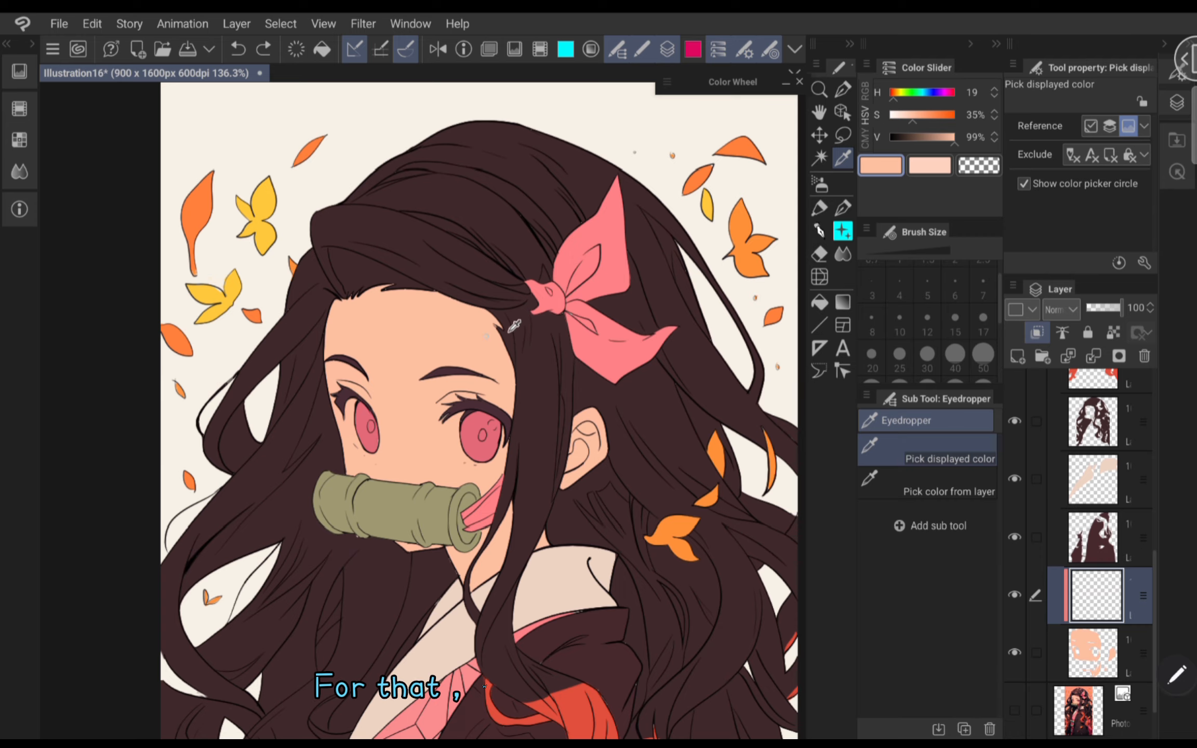
scroll(387, 324, "up", 2)
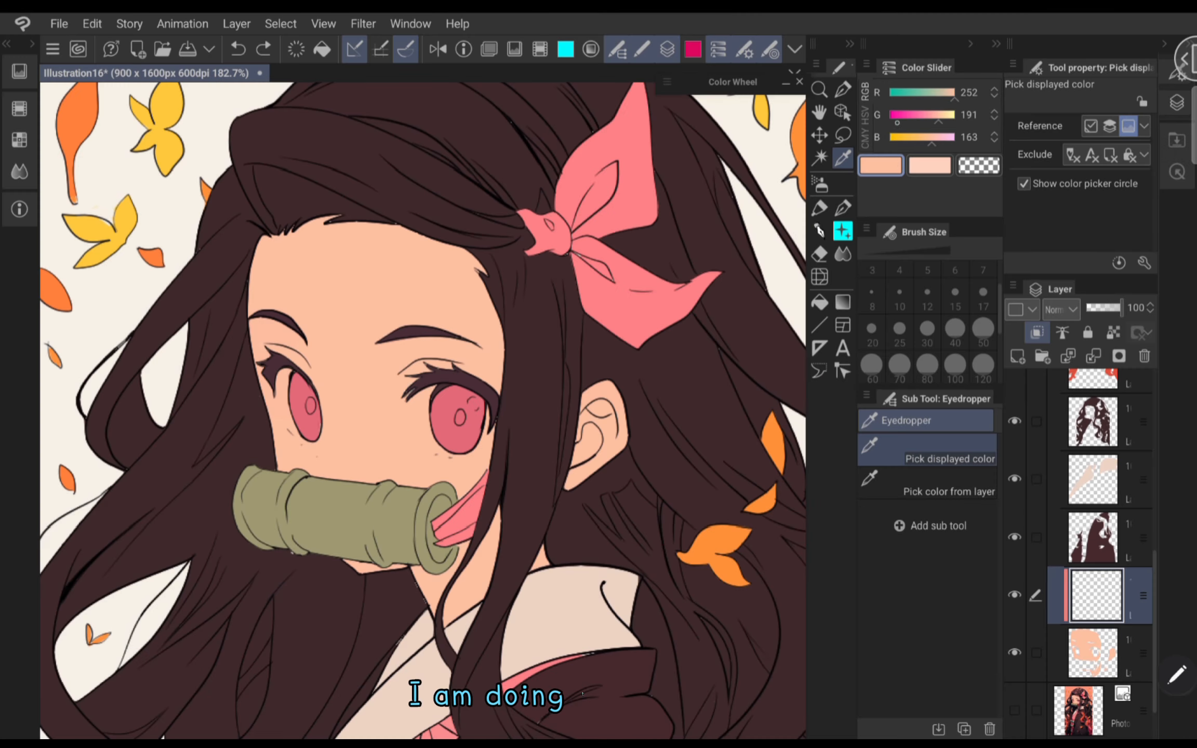
- Lower the sampled skin colour's HSV value to 76%, and shift the shadow colour towards red with a red value of 225
left_click(865, 116)
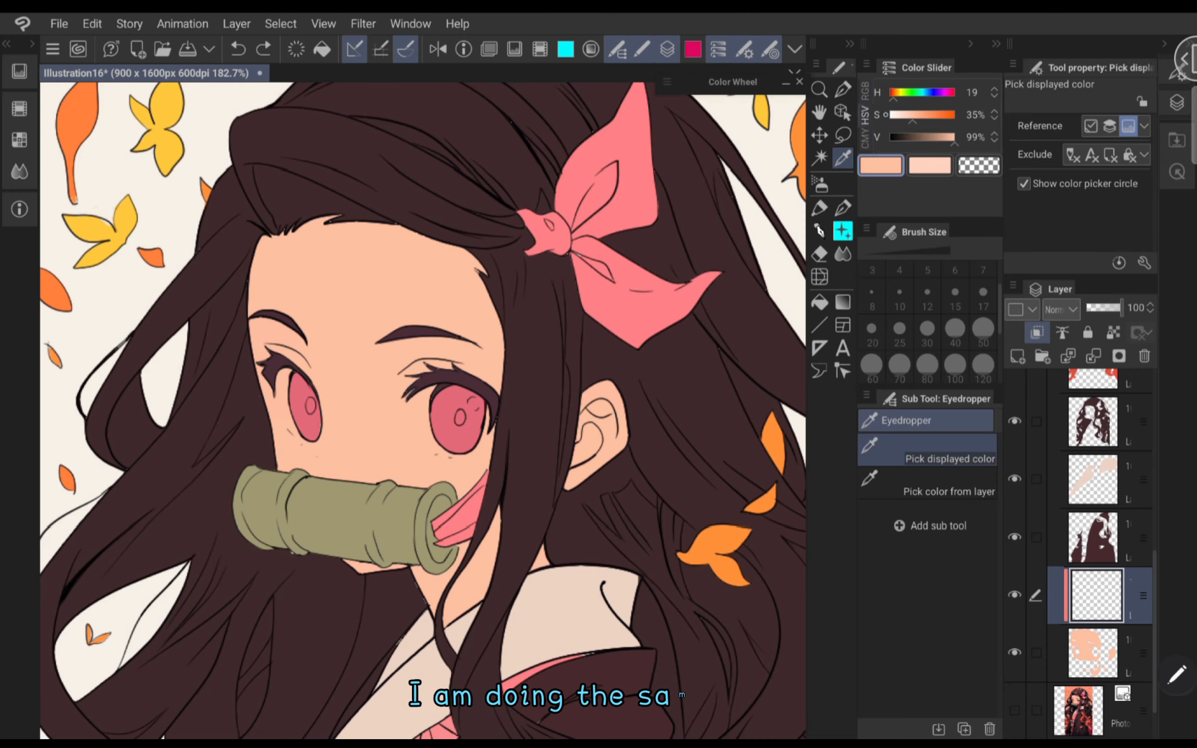
left_click(992, 143)
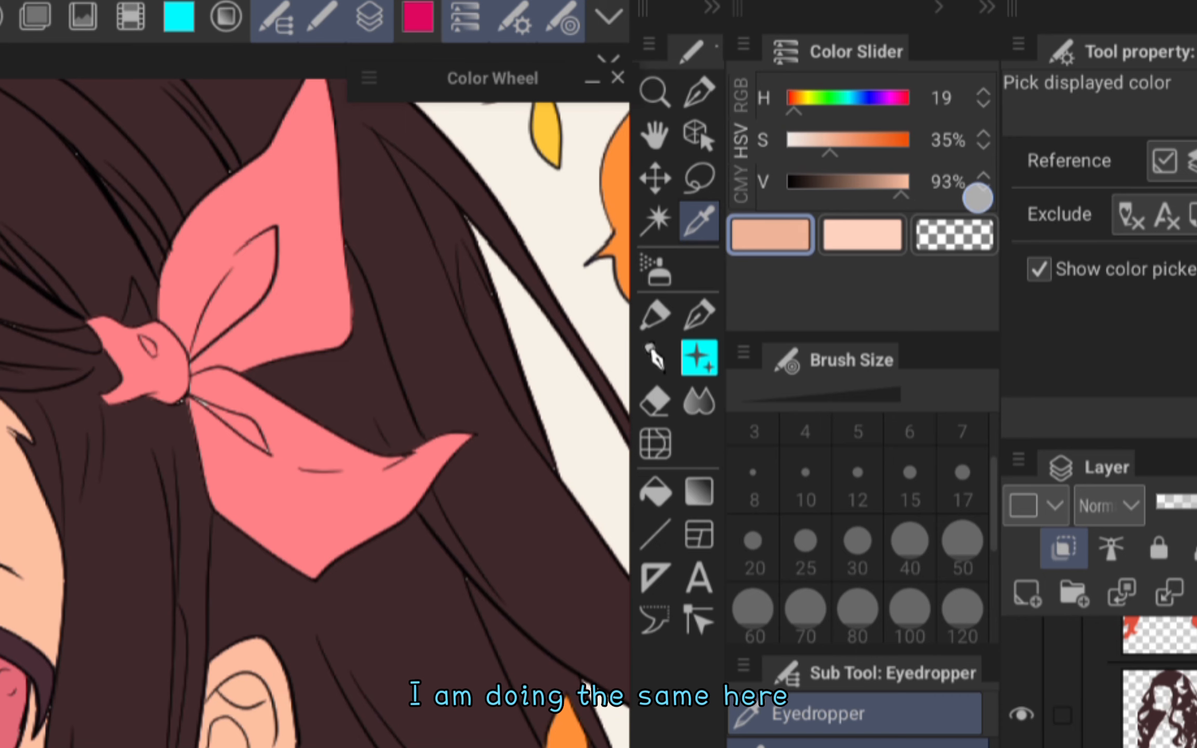
left_click(978, 198)
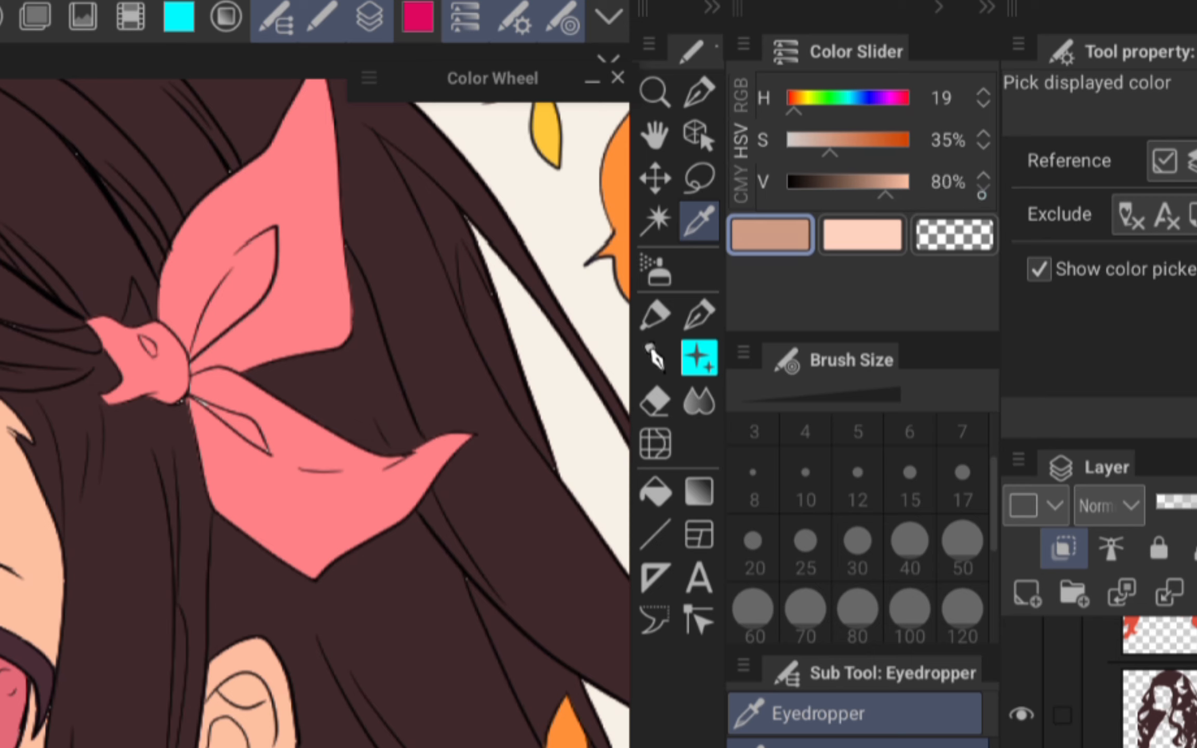
left_click(980, 192)
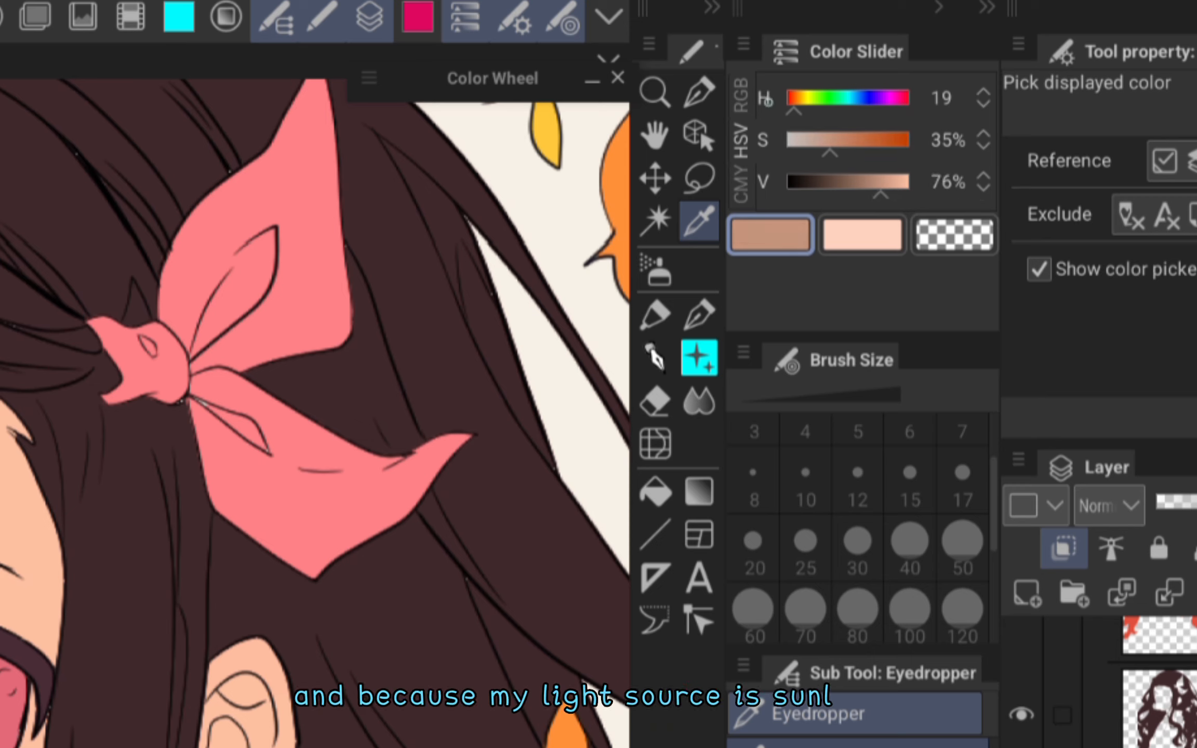
left_click(740, 95)
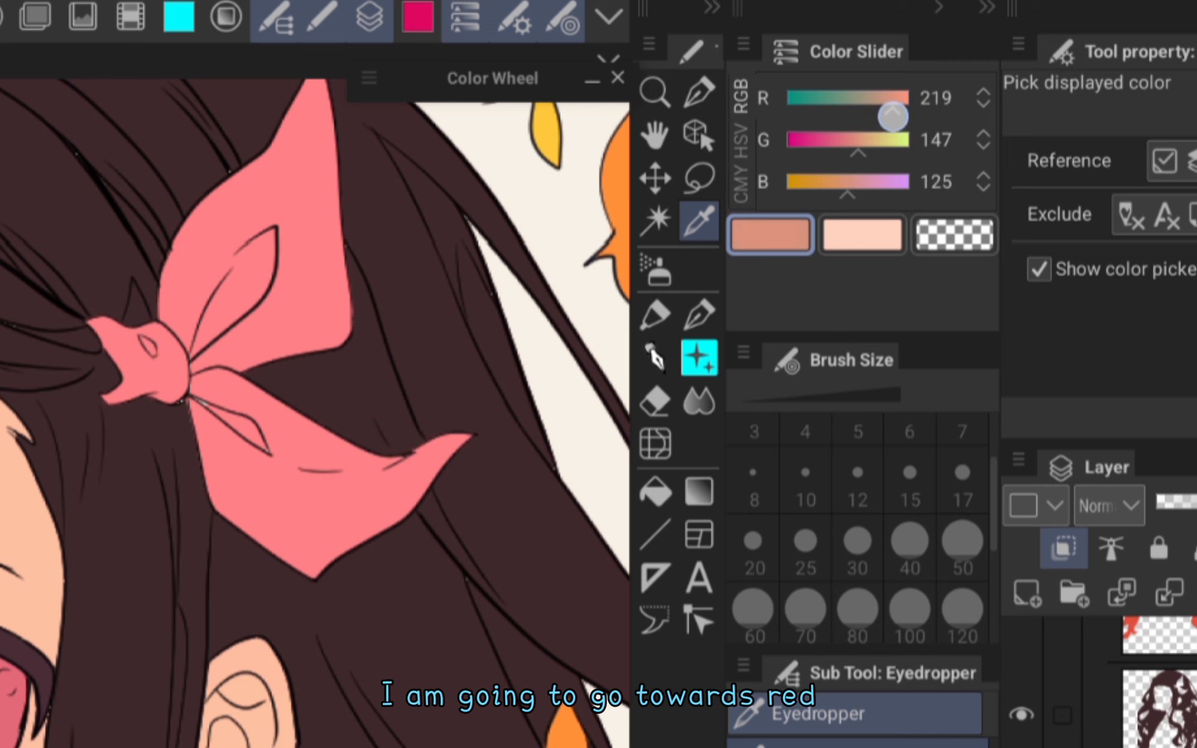
left_click_drag(897, 117, 893, 118)
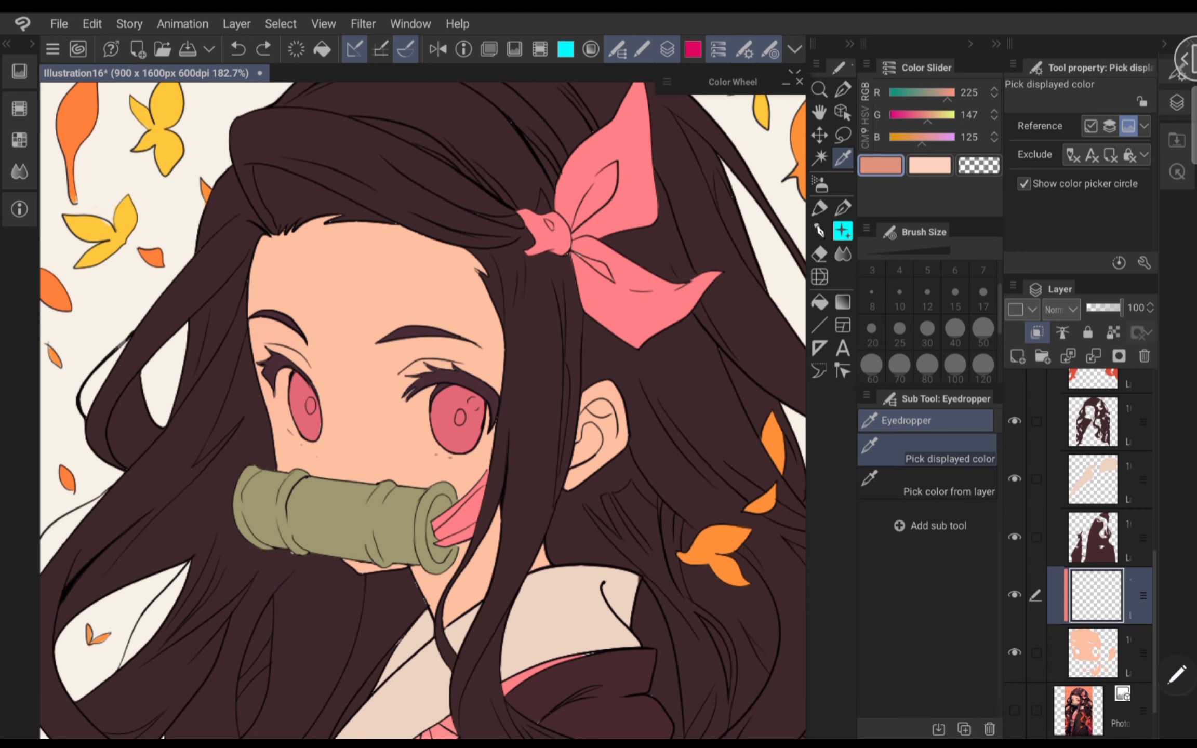
- Paint skin shadows across the upper forehead, inside the ear and on the neck using the Turnip pen at size 40
left_click(698, 91)
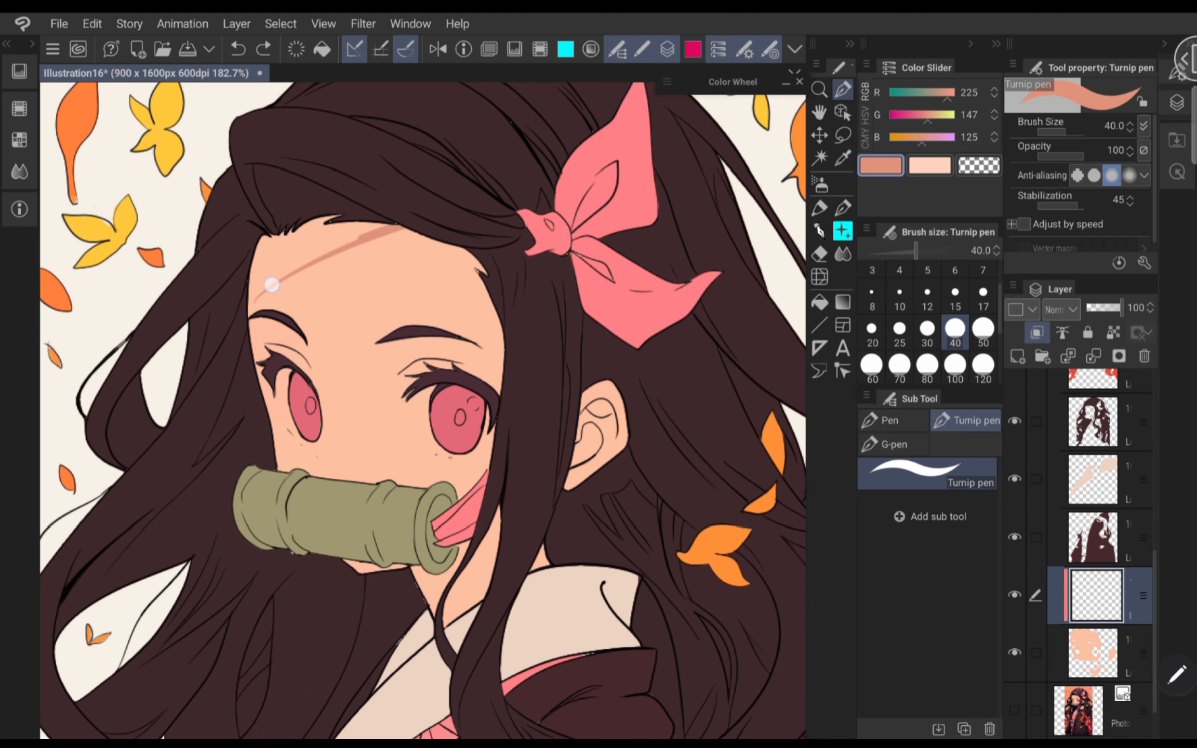
mouse_move(272, 284)
left_mouse_down()
mouse_move(312, 213)
mouse_move(248, 299)
left_mouse_up()
scroll(592, 367, "up", 5)
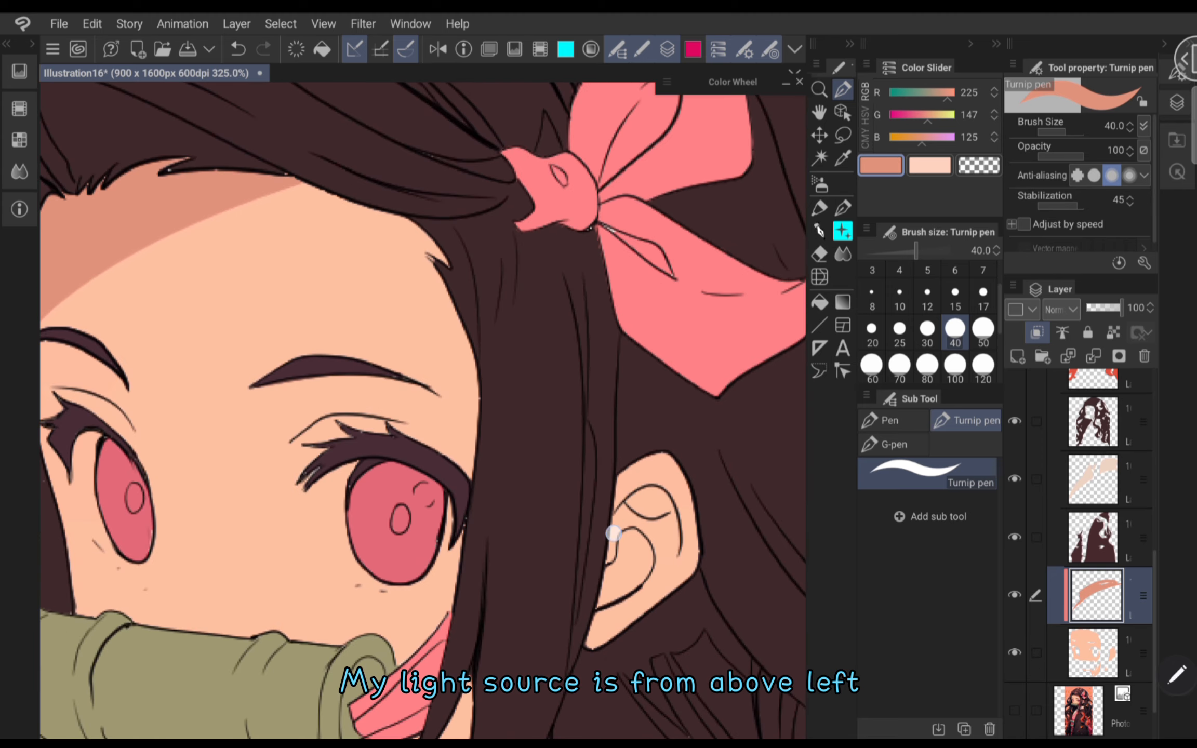
left_click_drag(613, 533, 644, 499)
key("ctrl+z")
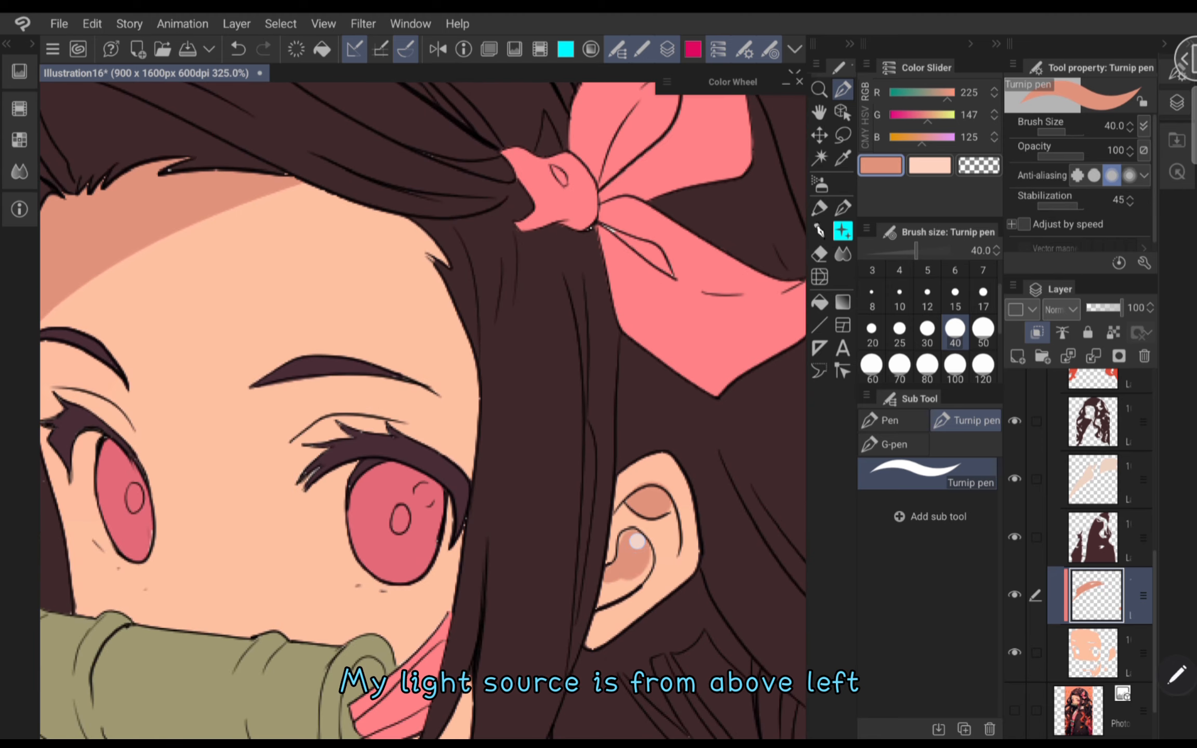
scroll(636, 541, "down", 3)
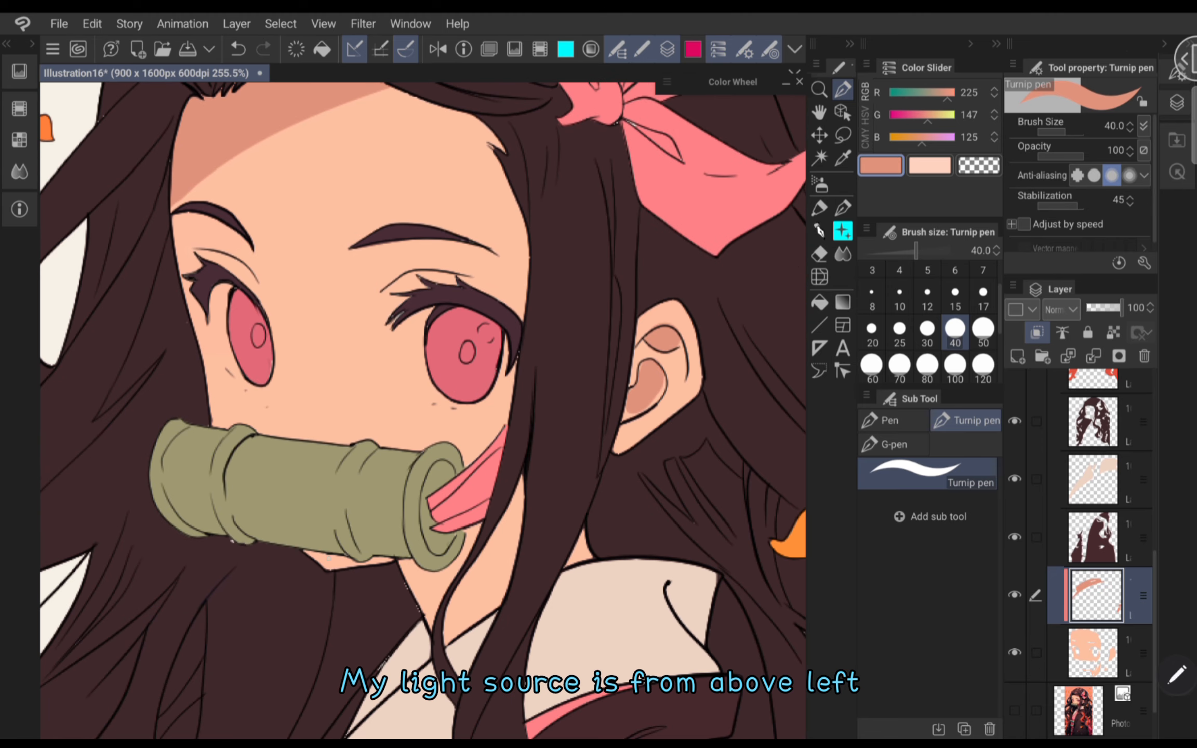
left_click_drag(490, 518, 441, 624)
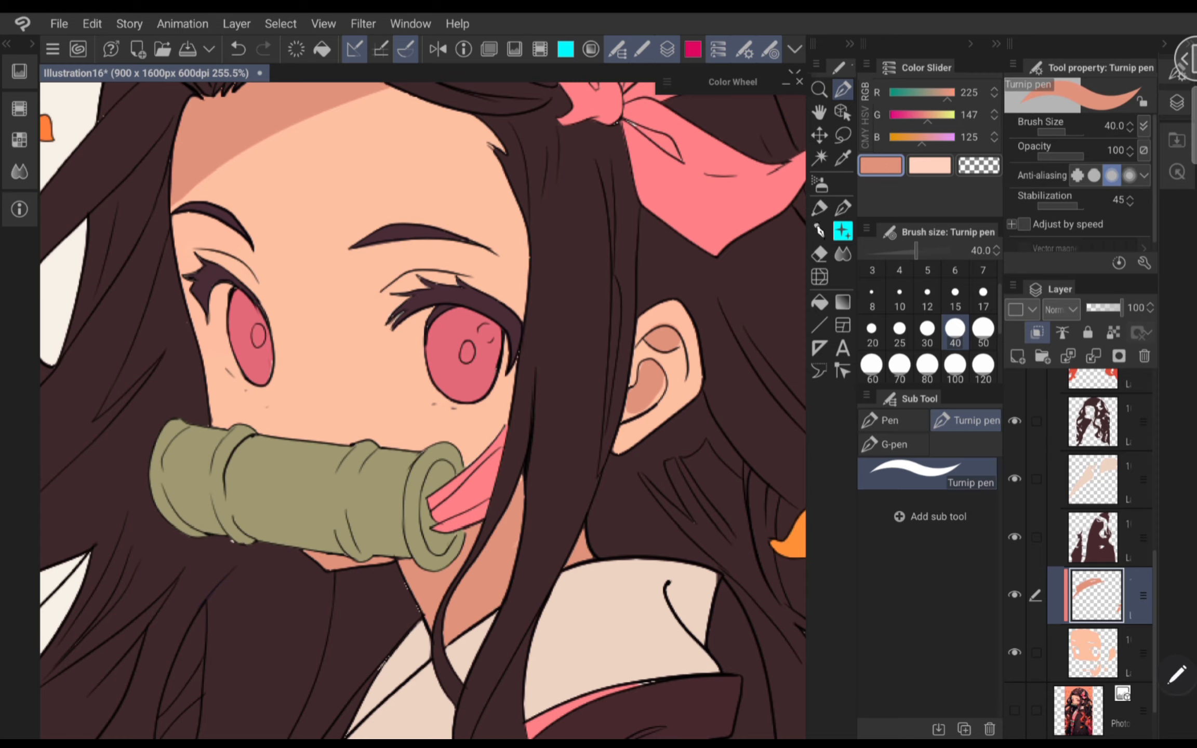
- Add a new layer above the dark cloth base layer and clip it to that layer
scroll(597, 419, "down", 3)
scroll(453, 411, "down", 3)
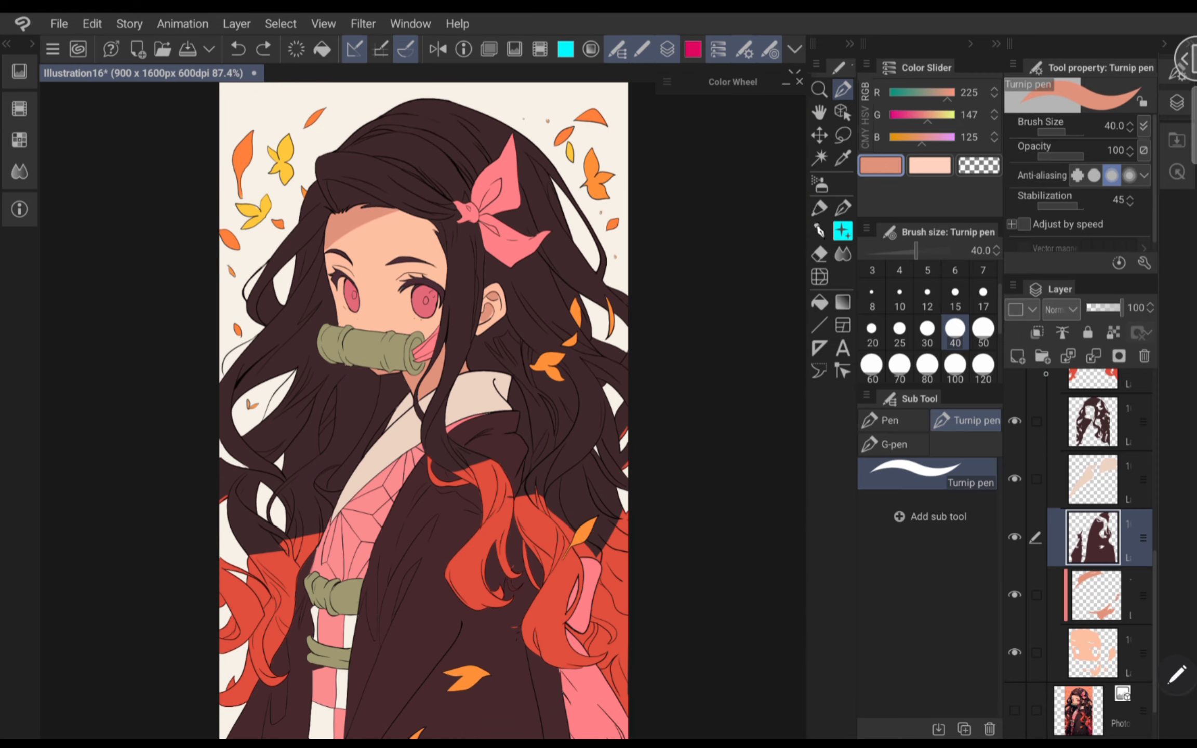
left_click(1017, 356)
left_click(1044, 333)
- Sample the dark hair colour with the Eyedropper and lower its HSV value to 10%
scroll(502, 460, "up", 4)
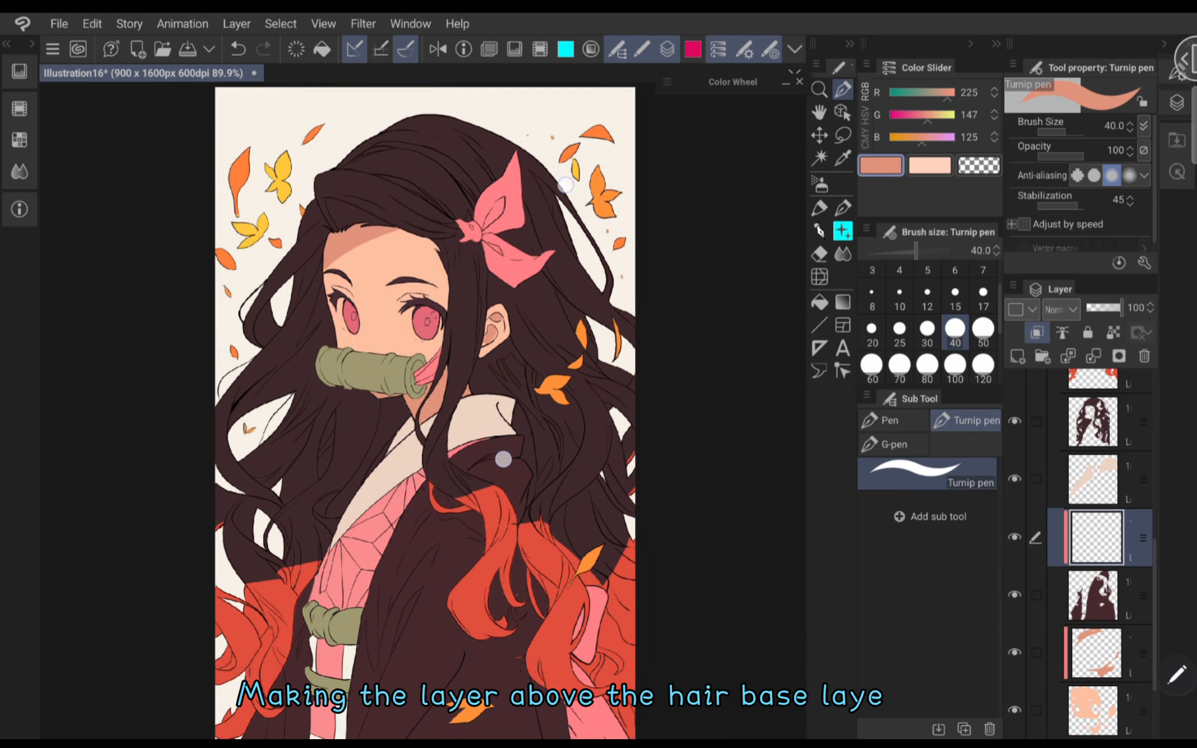
left_click(843, 157)
left_click(569, 203)
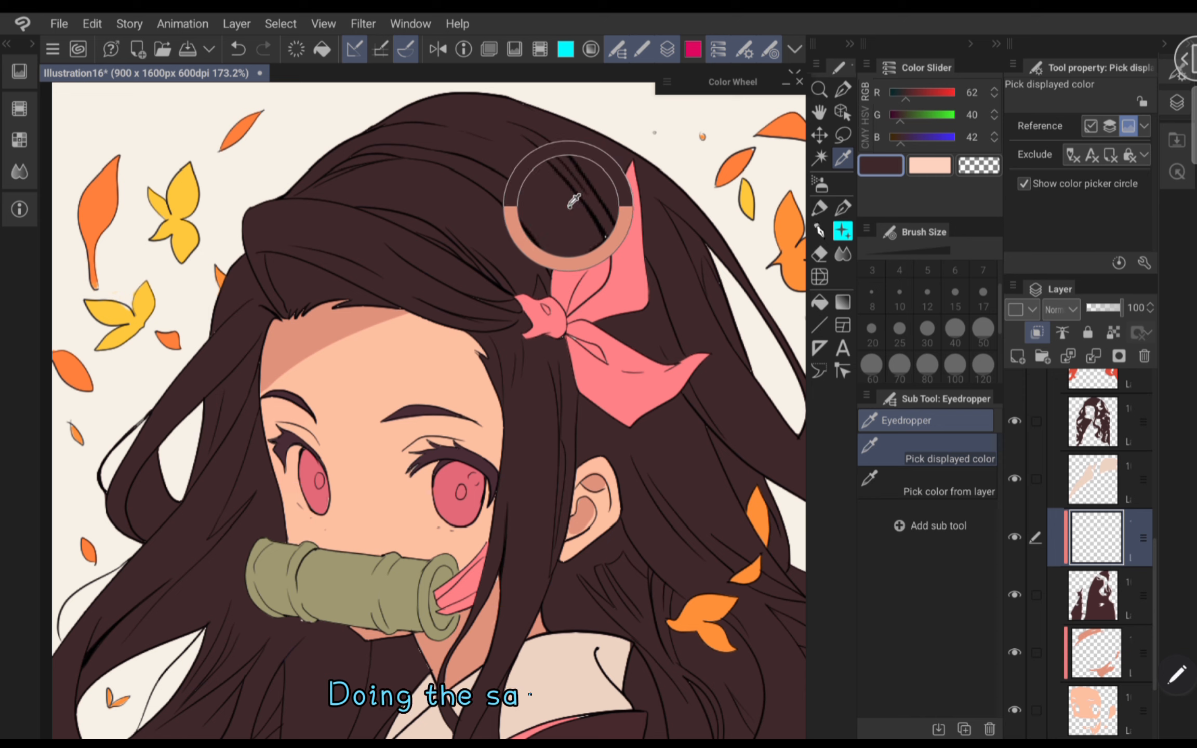
left_click(865, 116)
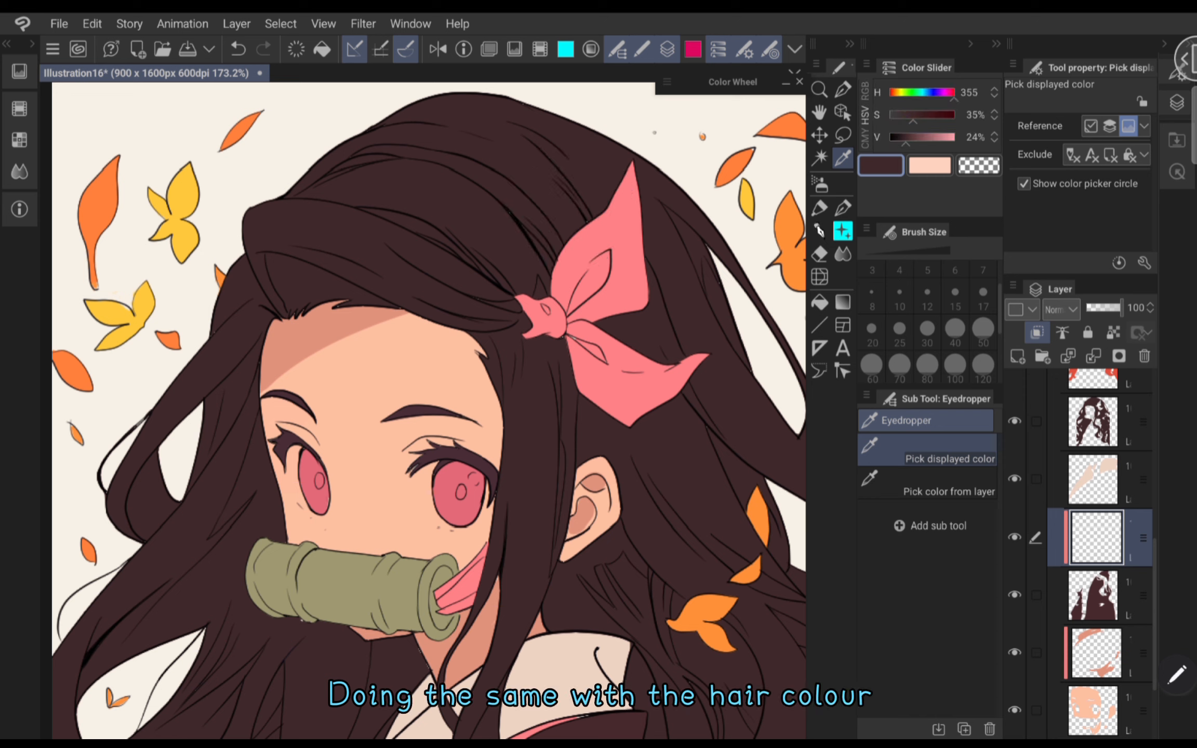
left_click(994, 141)
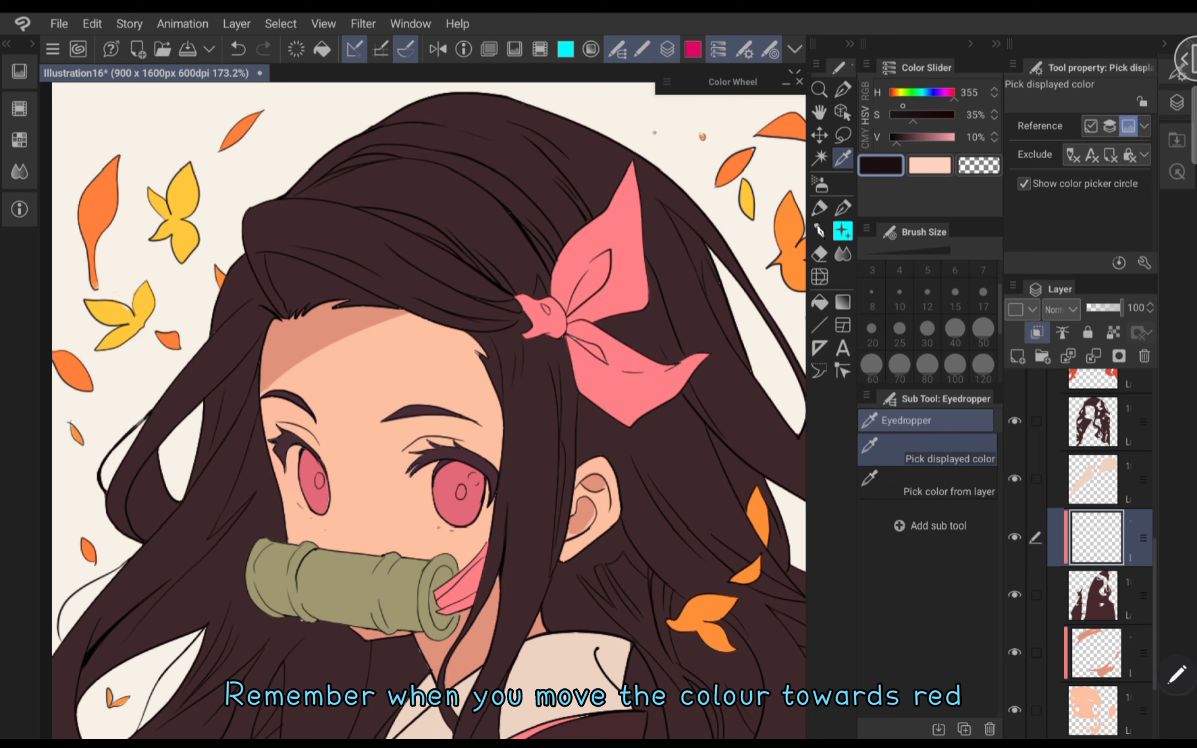
- Shift the hair shadow colour to a red value of 43, reduce its HSV value to 9% and activate the Turnip pen
left_click(864, 93)
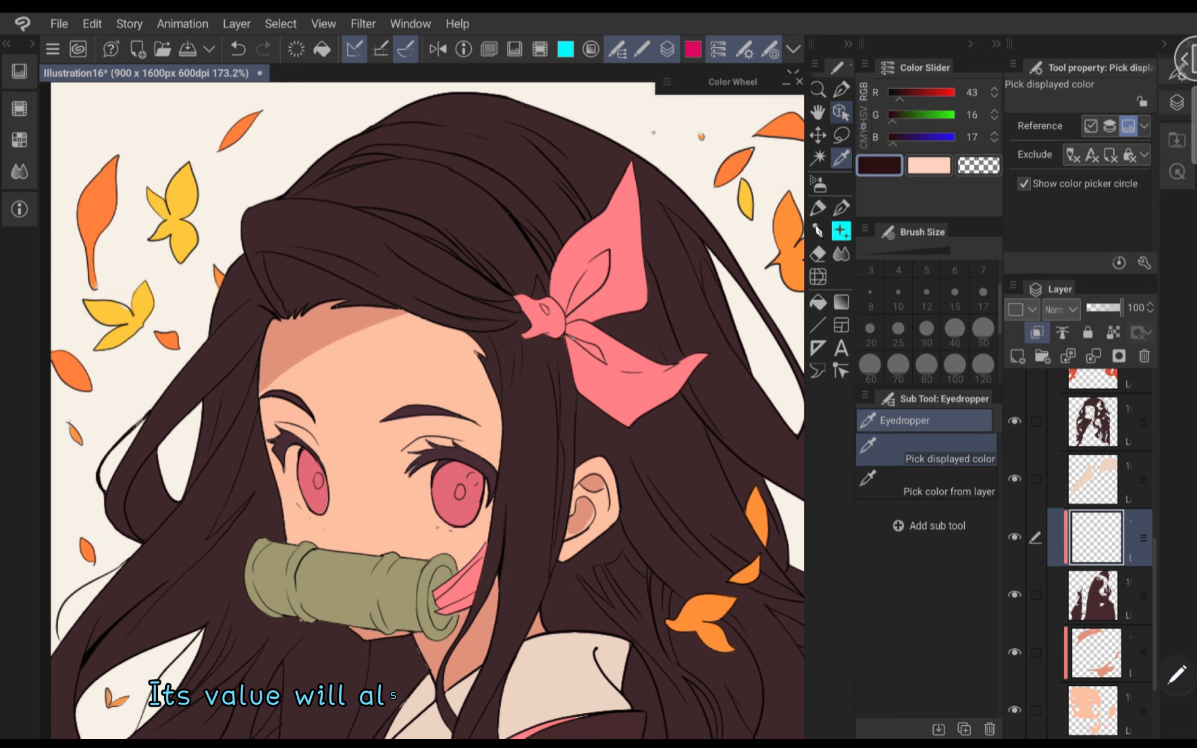
left_click(863, 116)
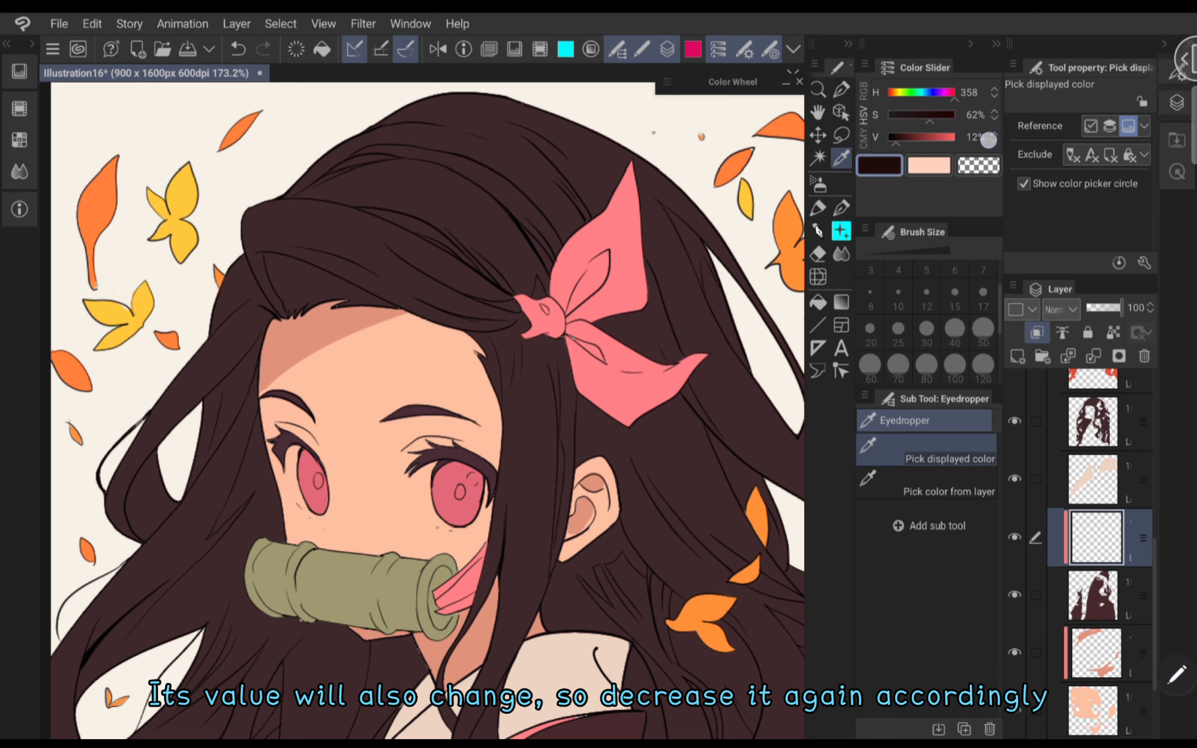
left_click(994, 141)
left_click(841, 90)
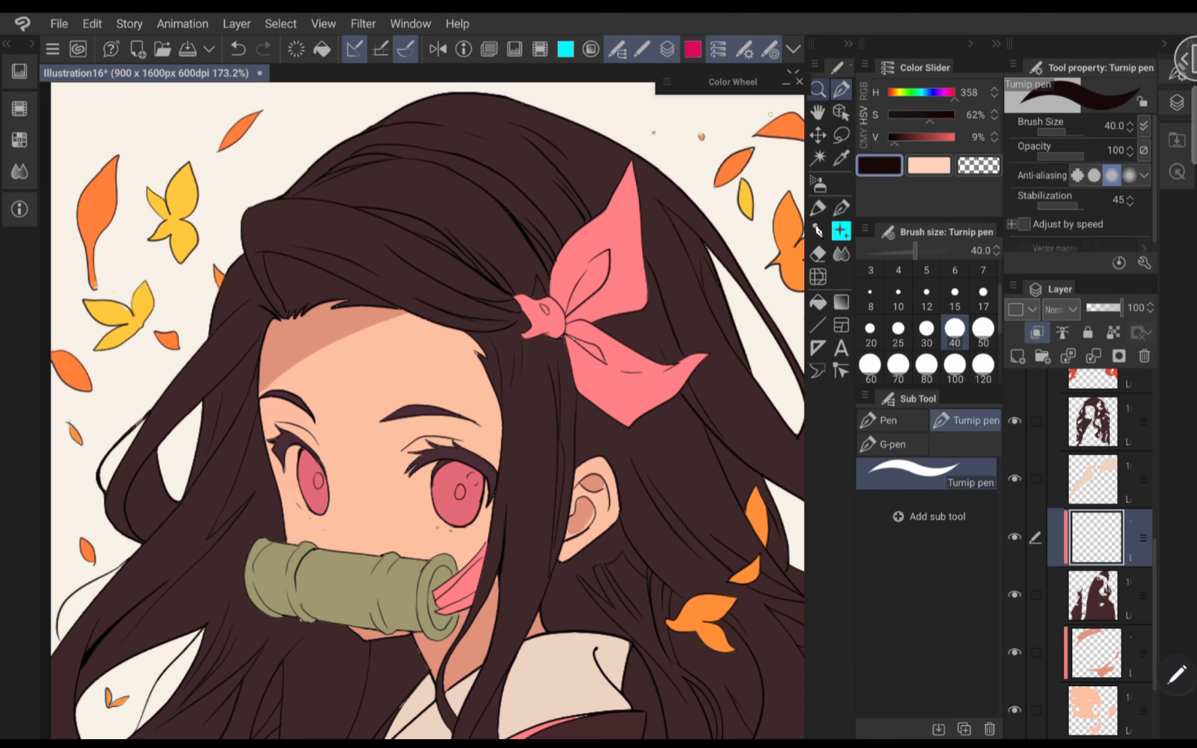
scroll(420, 277, "up", 3)
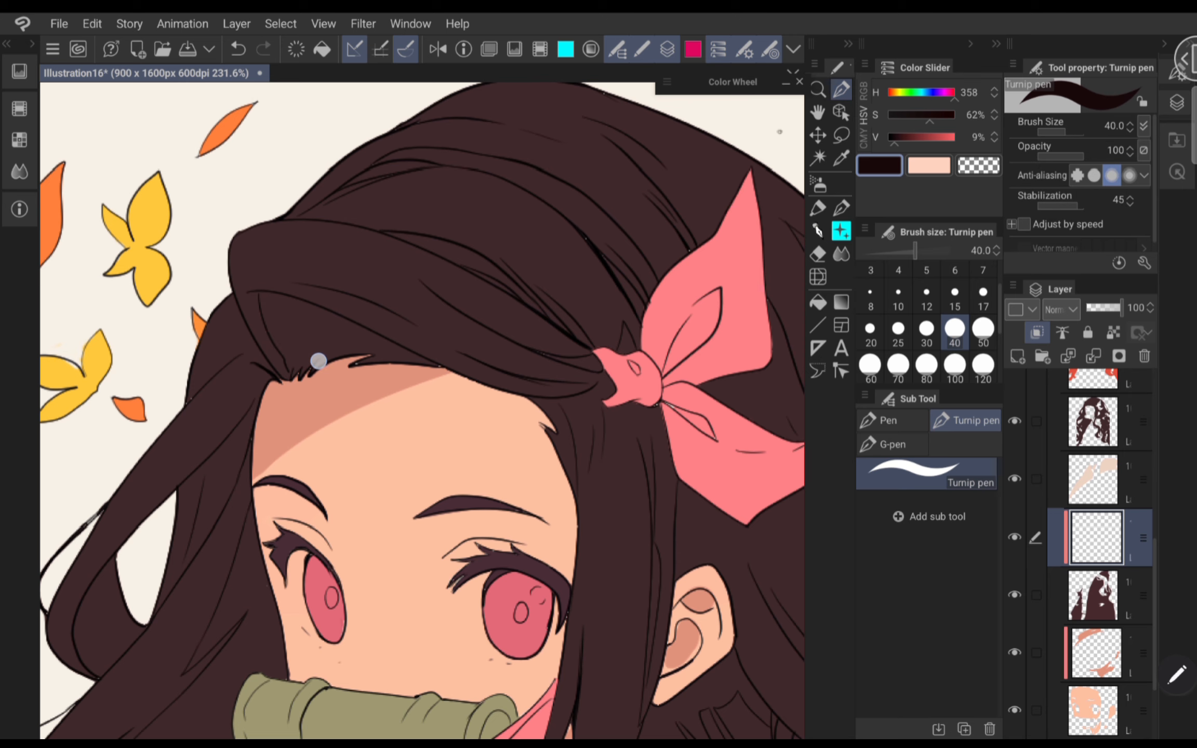
left_click_drag(315, 352, 314, 349)
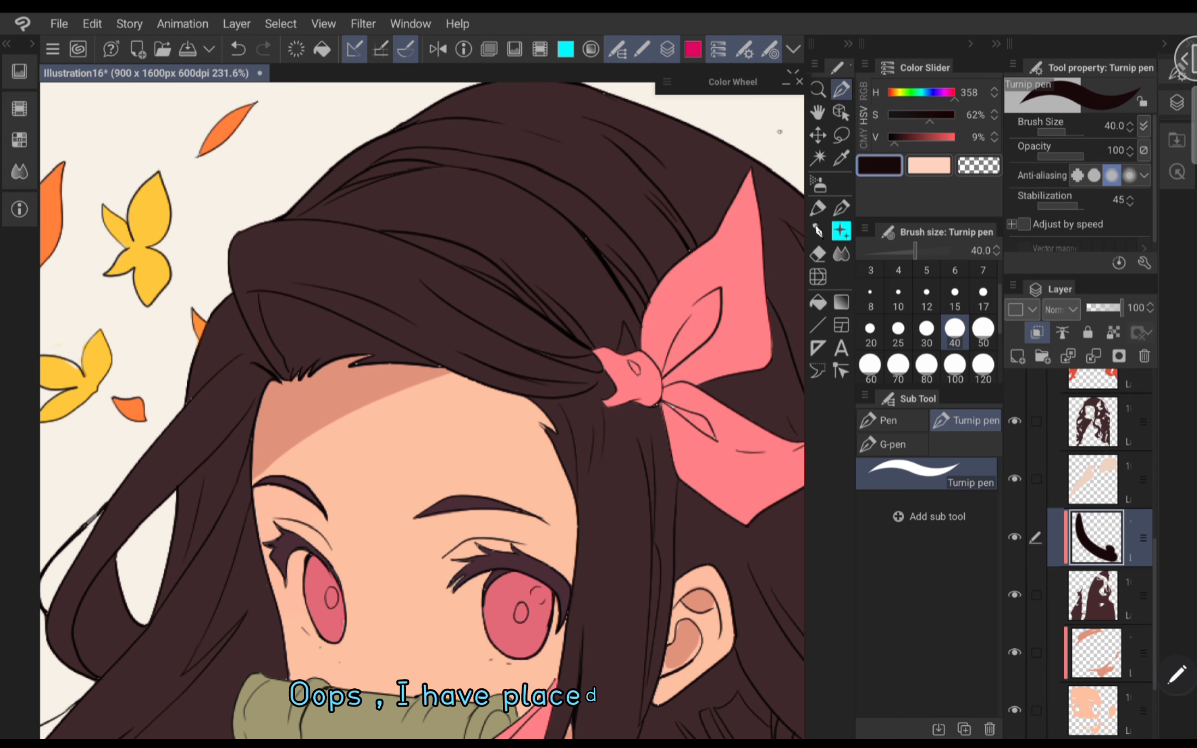
key("ctrl+z")
- Move the empty clipped shadow layer up so it sits directly above the hair base layer
scroll(406, 340, "up", 2)
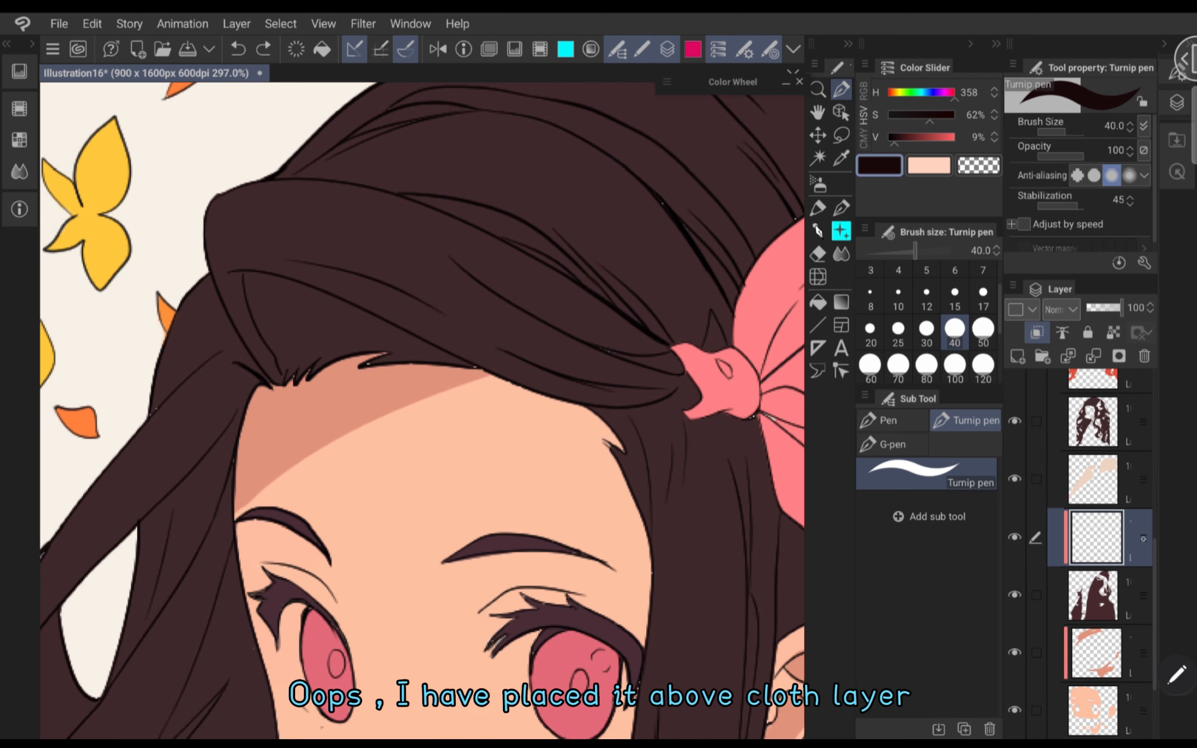
mouse_move(1143, 539)
left_mouse_down()
mouse_move(1143, 405)
mouse_move(1143, 422)
left_mouse_up()
scroll(442, 326, "up", 2)
- Paint dark shadows under the swept front hair above the forehead and inside the loose side curl using the size 40 pen
mouse_move(291, 392)
left_mouse_down()
mouse_move(392, 362)
mouse_move(318, 384)
mouse_move(254, 283)
left_mouse_up()
key("ctrl+z")
scroll(395, 353, "up", 2)
left_click_drag(232, 331, 543, 359)
left_click_drag(265, 318, 488, 337)
left_click_drag(232, 337, 358, 429)
left_click_drag(256, 348, 508, 366)
scroll(422, 411, "down", 5)
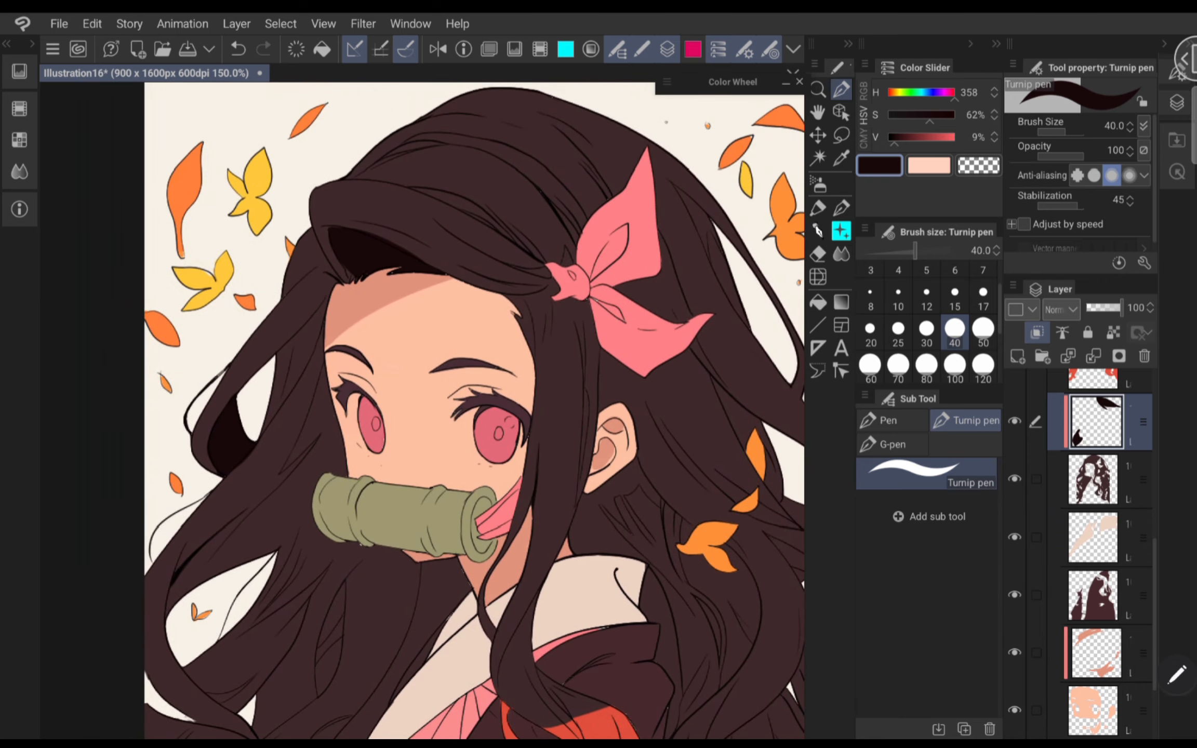
- Try to outline a hair section on top of the head with the Lasso tool to fill it with shadow
scroll(515, 160, "up", 1)
left_click(841, 135)
scroll(476, 182, "up", 1)
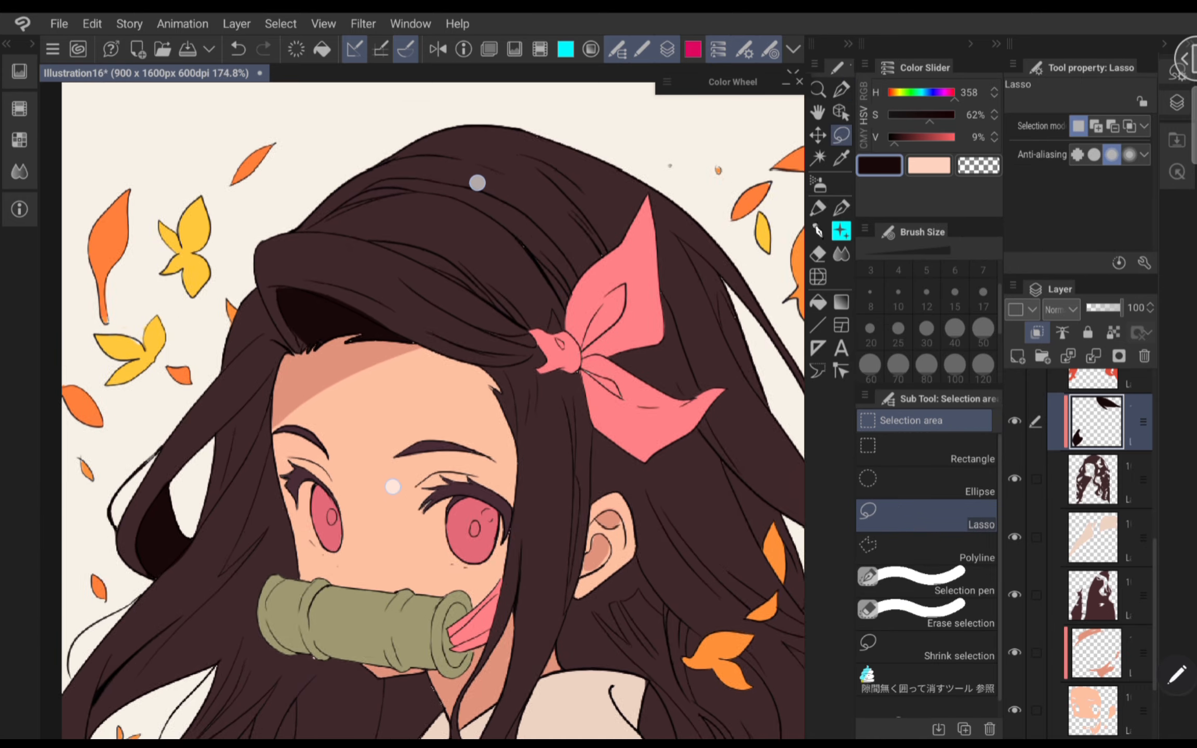
scroll(435, 201, "down", 3)
scroll(541, 220, "up", 2)
scroll(541, 221, "up", 1)
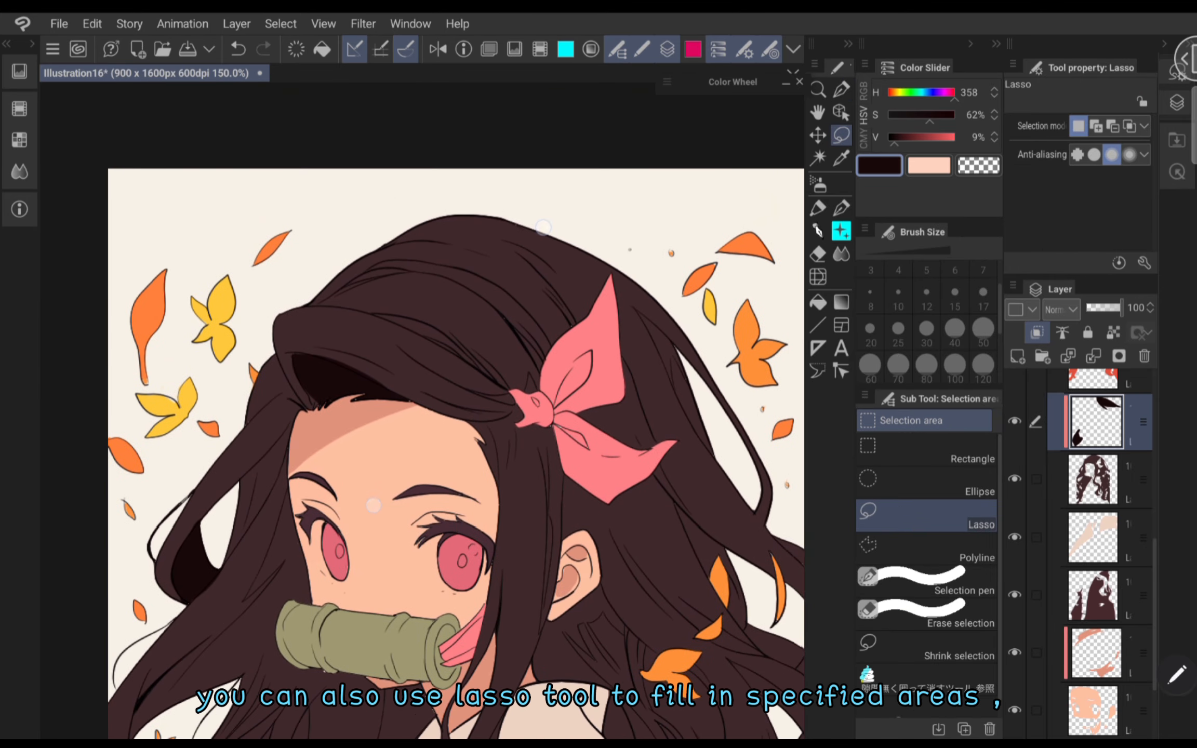
scroll(416, 259, "up", 3)
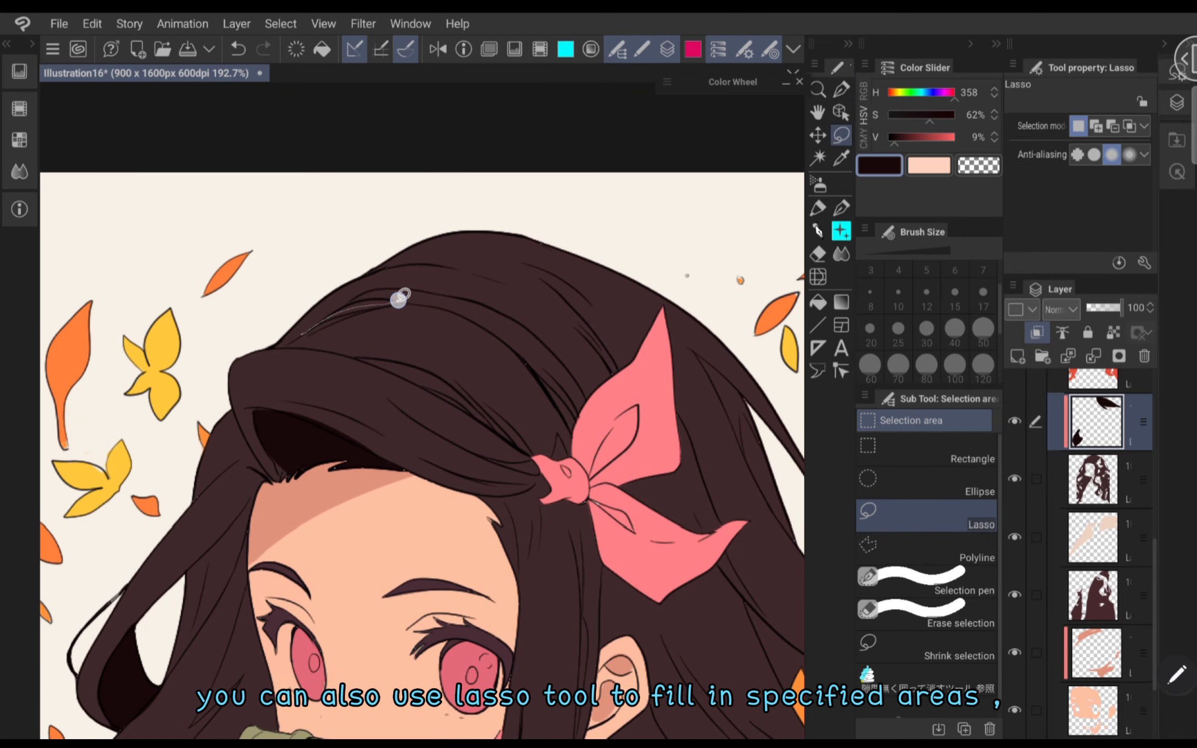
mouse_move(341, 311)
left_mouse_down()
mouse_move(303, 334)
mouse_move(371, 302)
mouse_move(426, 303)
left_mouse_up()
left_click(344, 362)
key("ctrl+z")
key("ctrl+z")
- Paint narrow shadows between the hair strands leading to the bow using the Turnip pen at size 25
left_click(841, 89)
scroll(427, 397, "up", 3)
left_click(926, 299)
left_click(902, 333)
scroll(421, 411, "down", 1)
mouse_move(323, 372)
left_mouse_down()
mouse_move(364, 370)
mouse_move(537, 438)
left_mouse_up()
key("ctrl+z")
scroll(487, 412, "up", 3)
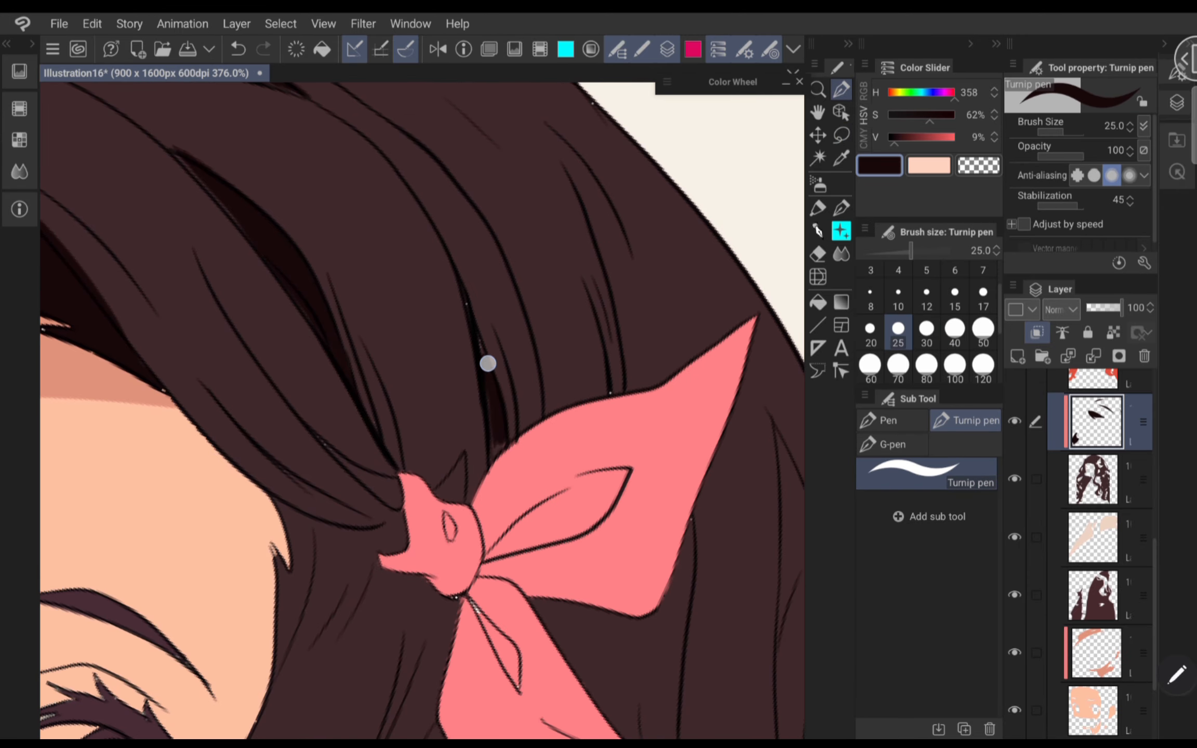
scroll(436, 437, "down", 1)
- Paint dark shadows in the hair around the bow's knot and beneath its upper ribbon loop
mouse_move(410, 441)
left_mouse_down()
mouse_move(480, 457)
mouse_move(496, 479)
mouse_move(550, 433)
left_mouse_up()
scroll(503, 446, "down", 2)
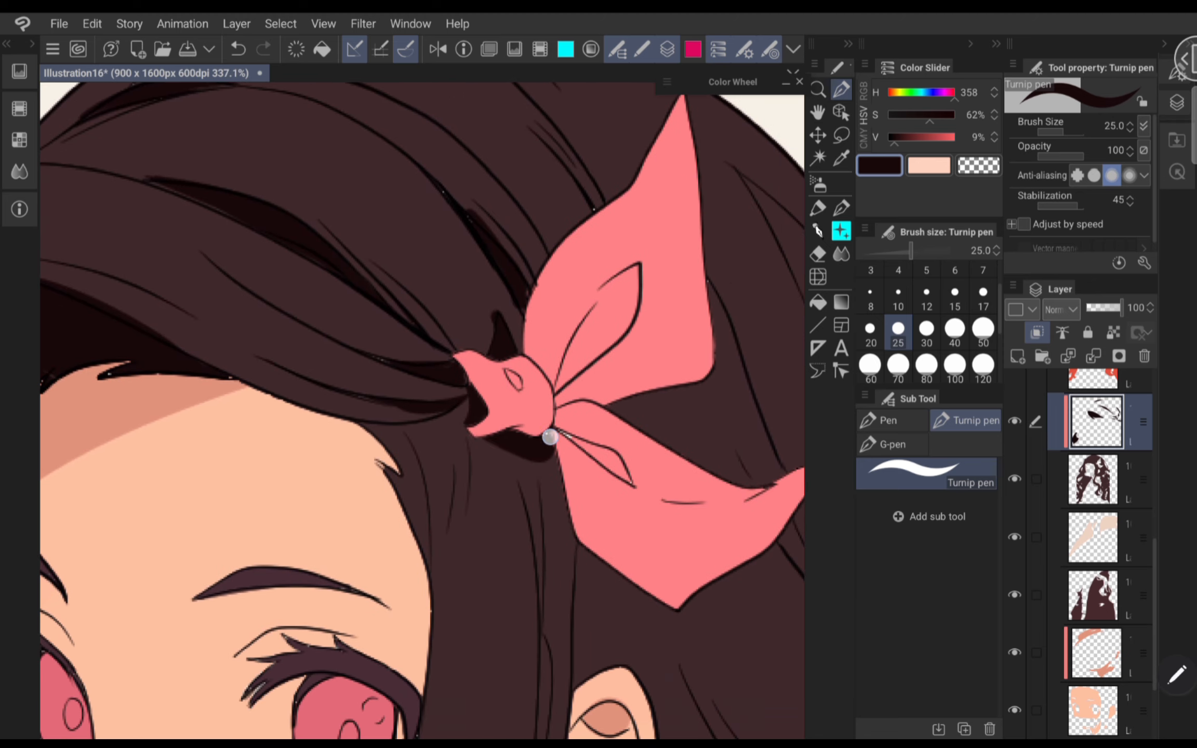
scroll(529, 482, "up", 1)
mouse_move(602, 289)
left_mouse_down()
mouse_move(528, 427)
mouse_move(553, 422)
mouse_move(598, 291)
left_mouse_up()
scroll(519, 405, "up", 1)
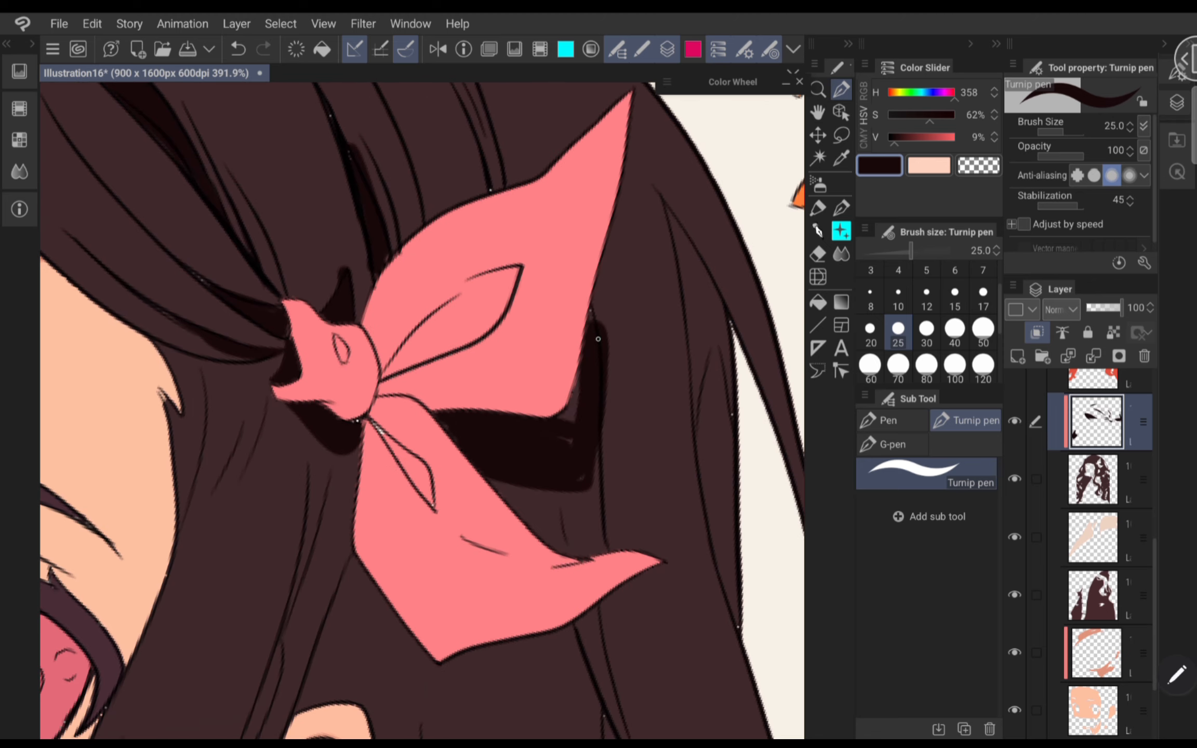
- Paint the cast shadow on the hair along the underside of the bow's lower ribbon tail
scroll(618, 312, "down", 2)
mouse_move(447, 462)
left_mouse_down()
mouse_move(526, 545)
mouse_move(621, 466)
left_mouse_up()
left_click_drag(467, 479, 510, 502)
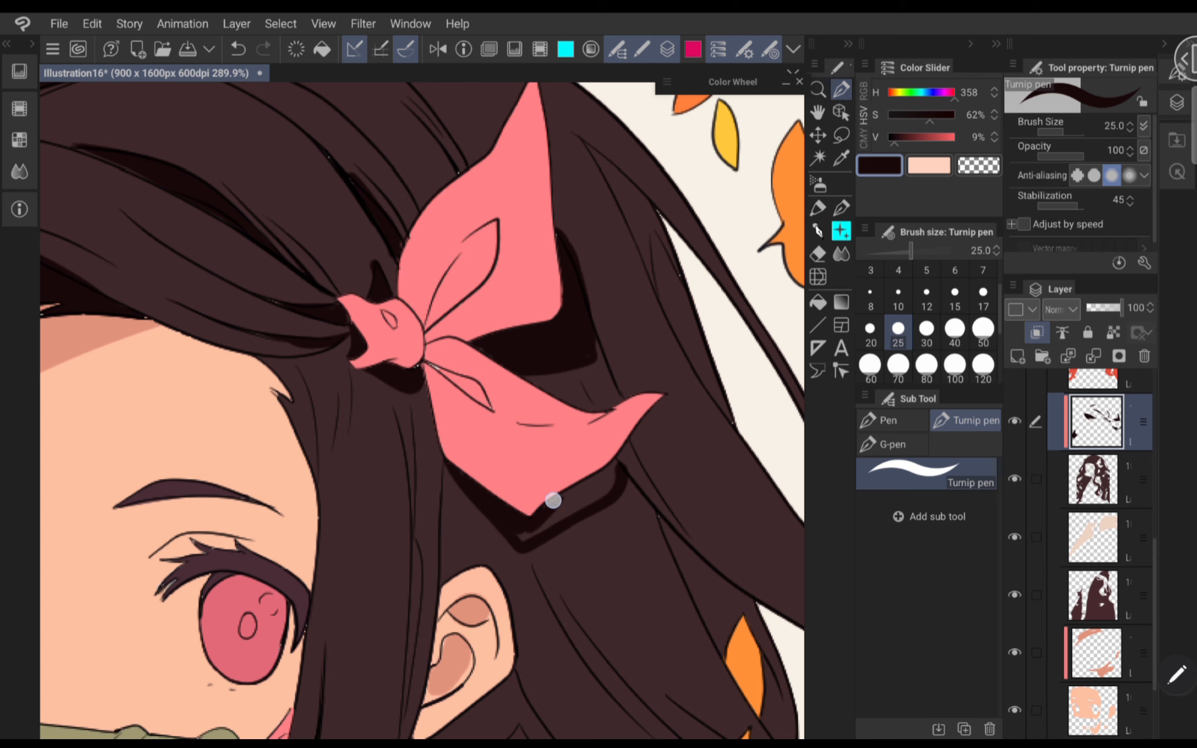
left_click_drag(600, 483, 525, 537)
- Shade the hair edge beside the forehead and fill the area between the lower ribbon and the ear
scroll(488, 291, "up", 1)
left_click_drag(329, 383, 335, 494)
mouse_move(309, 382)
left_mouse_down()
mouse_move(285, 400)
mouse_move(303, 459)
mouse_move(323, 385)
left_mouse_up()
key("ctrl+z")
scroll(548, 234, "down", 2)
left_click_drag(435, 374, 448, 494)
left_click_drag(522, 451, 505, 481)
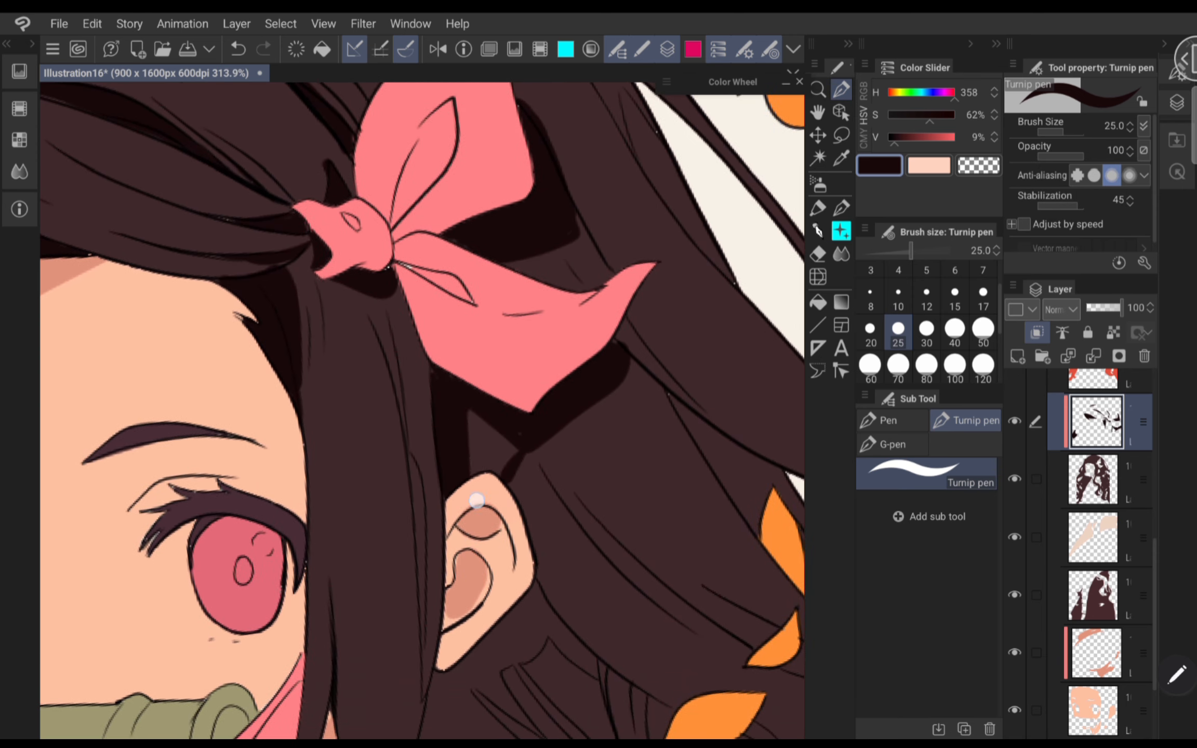
- Fill shadow into the hair gap behind the orange leaf and shade the flying strand at the canvas's right edge
scroll(555, 572, "down", 2)
scroll(504, 411, "up", 2)
left_click_drag(483, 373, 567, 508)
left_click_drag(479, 369, 650, 580)
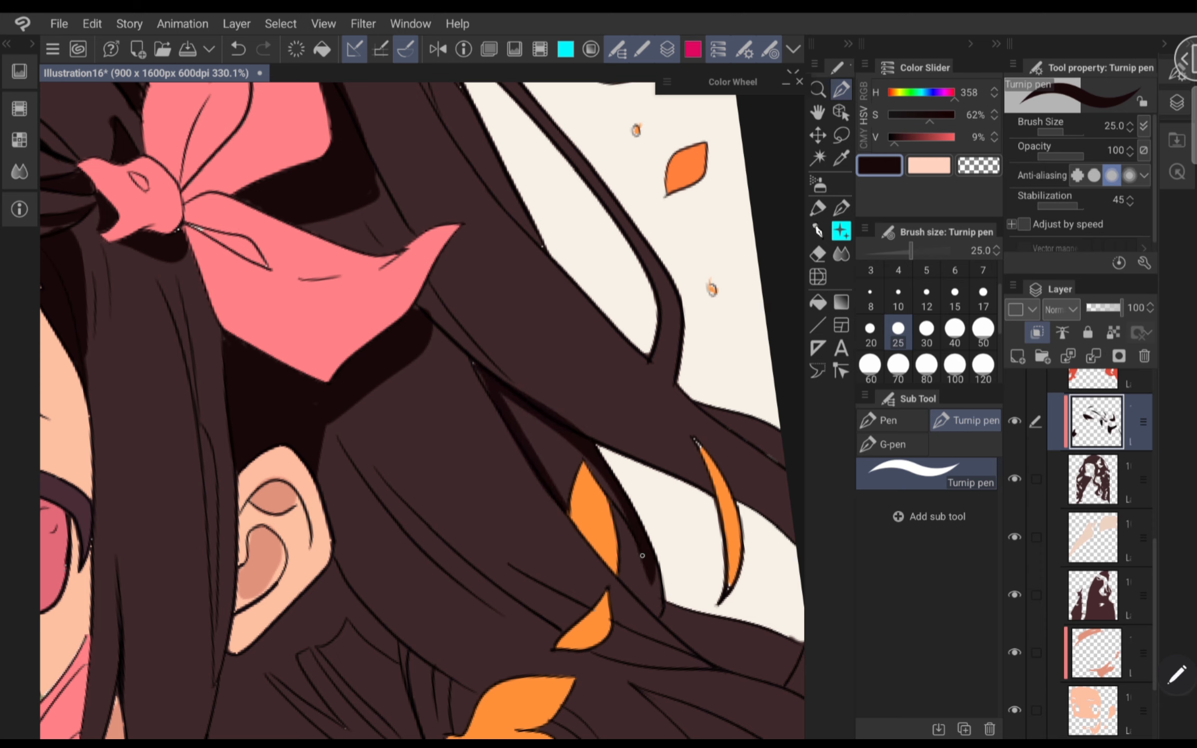
key("ctrl+z")
mouse_move(544, 417)
left_mouse_down()
mouse_move(561, 460)
mouse_move(603, 498)
left_mouse_up()
scroll(478, 367, "down", 1)
scroll(580, 458, "down", 1)
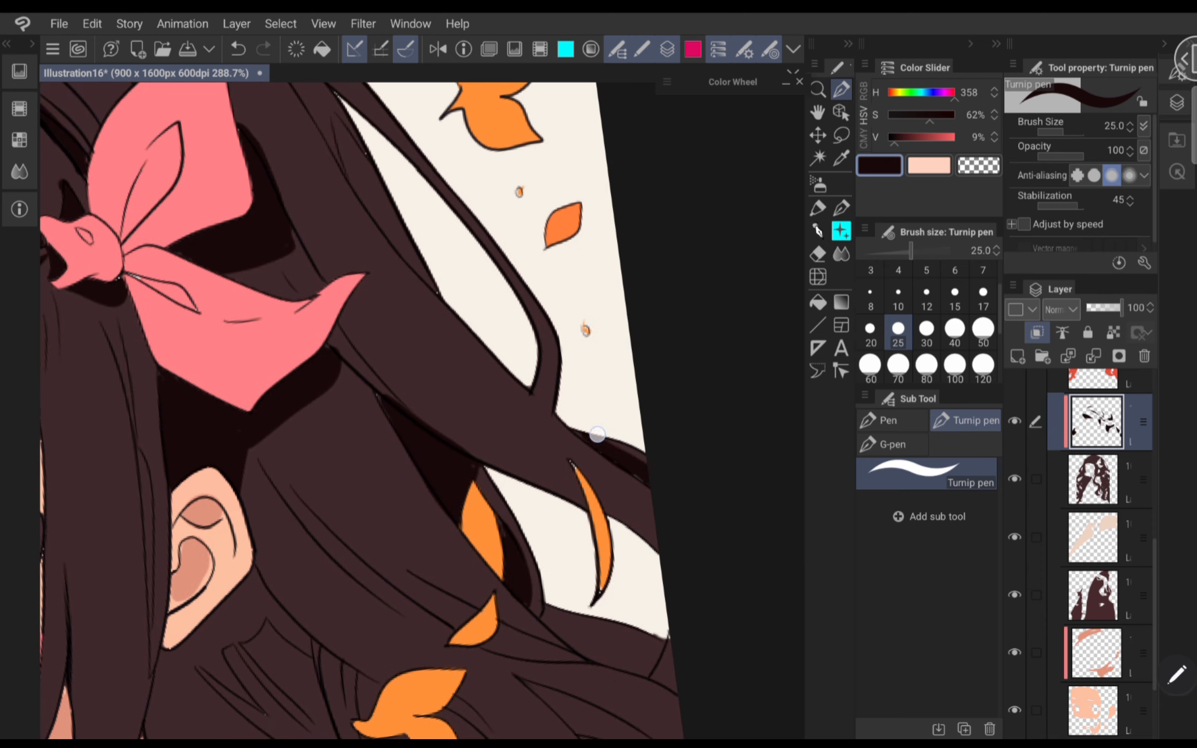
left_click_drag(598, 434, 644, 458)
- Paint a long tapering shadow along the outer hair lock behind the bow, beside the open background gap
scroll(454, 569, "up", 1)
scroll(405, 348, "up", 2)
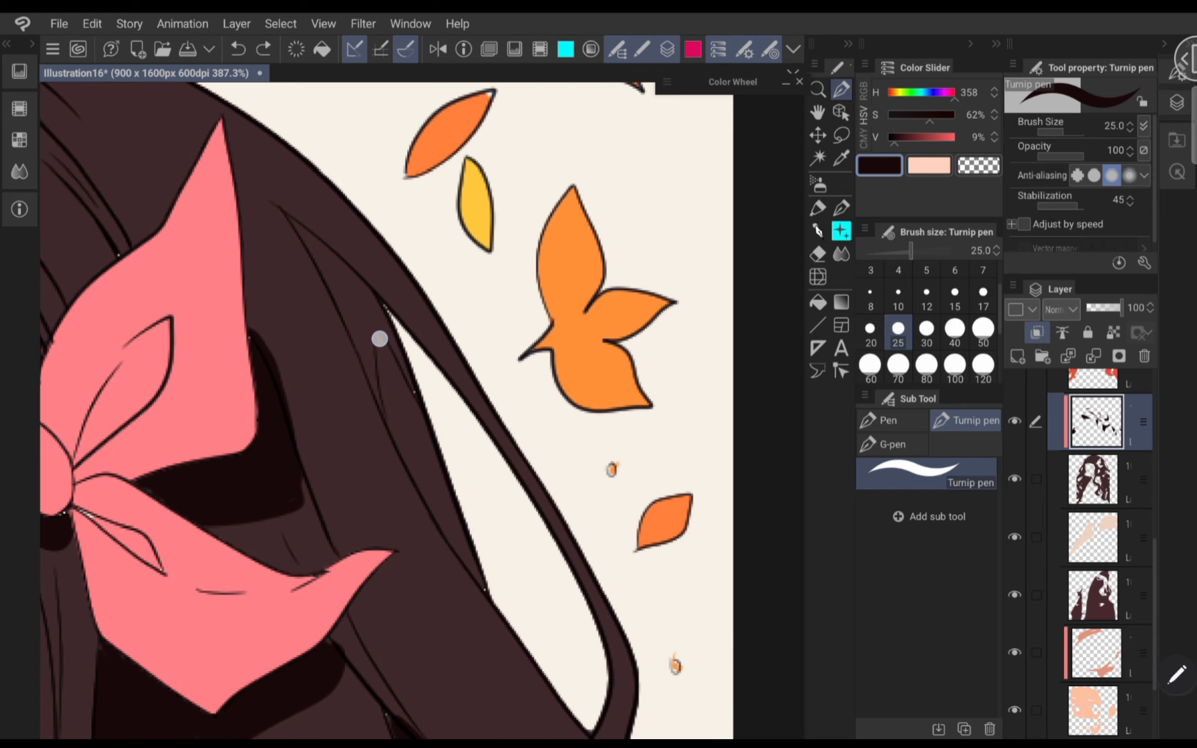
left_click_drag(379, 339, 461, 545)
scroll(366, 254, "down", 2)
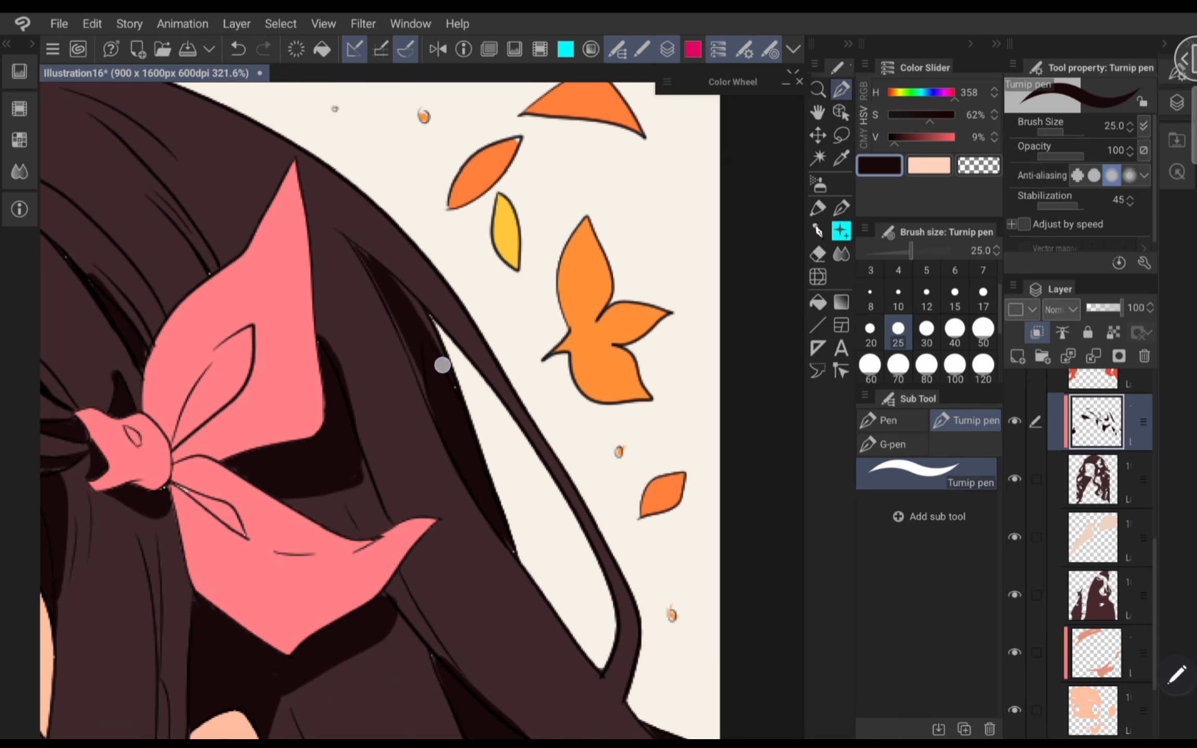
left_click_drag(367, 260, 431, 410)
scroll(437, 416, "down", 2)
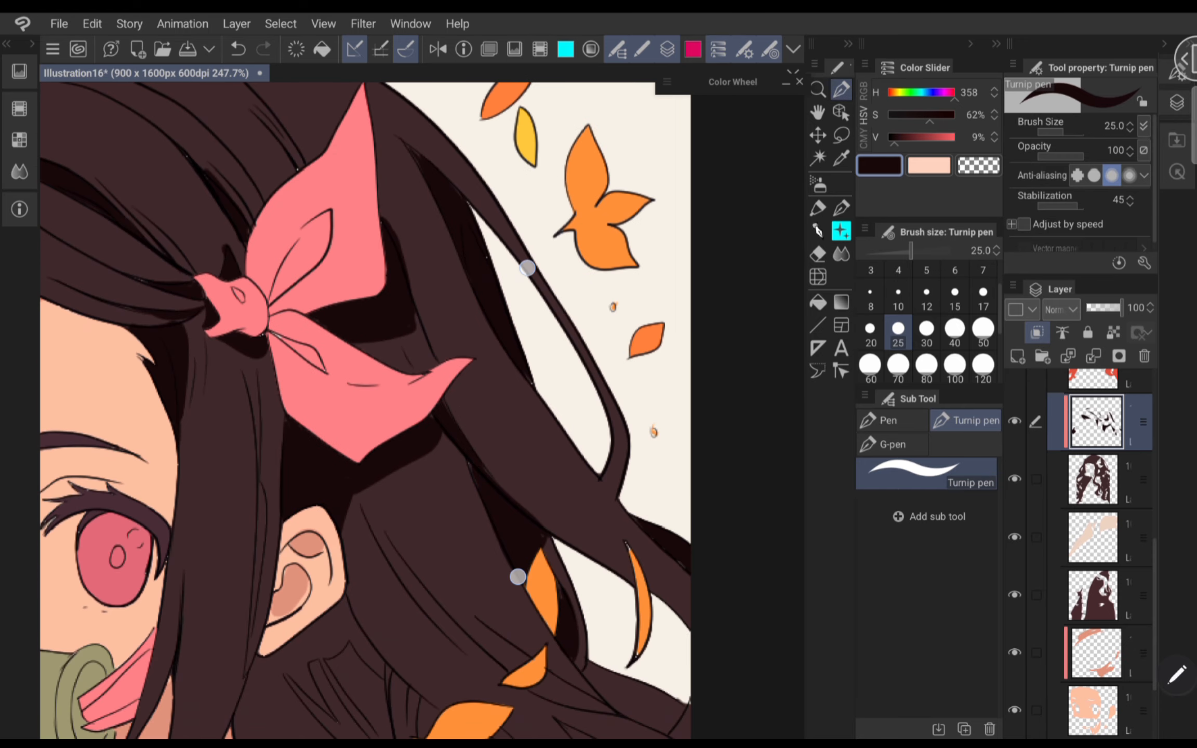
- Add pointed shadows to the wavy strands around the small orange leaf below the ear
scroll(522, 423, "down", 4)
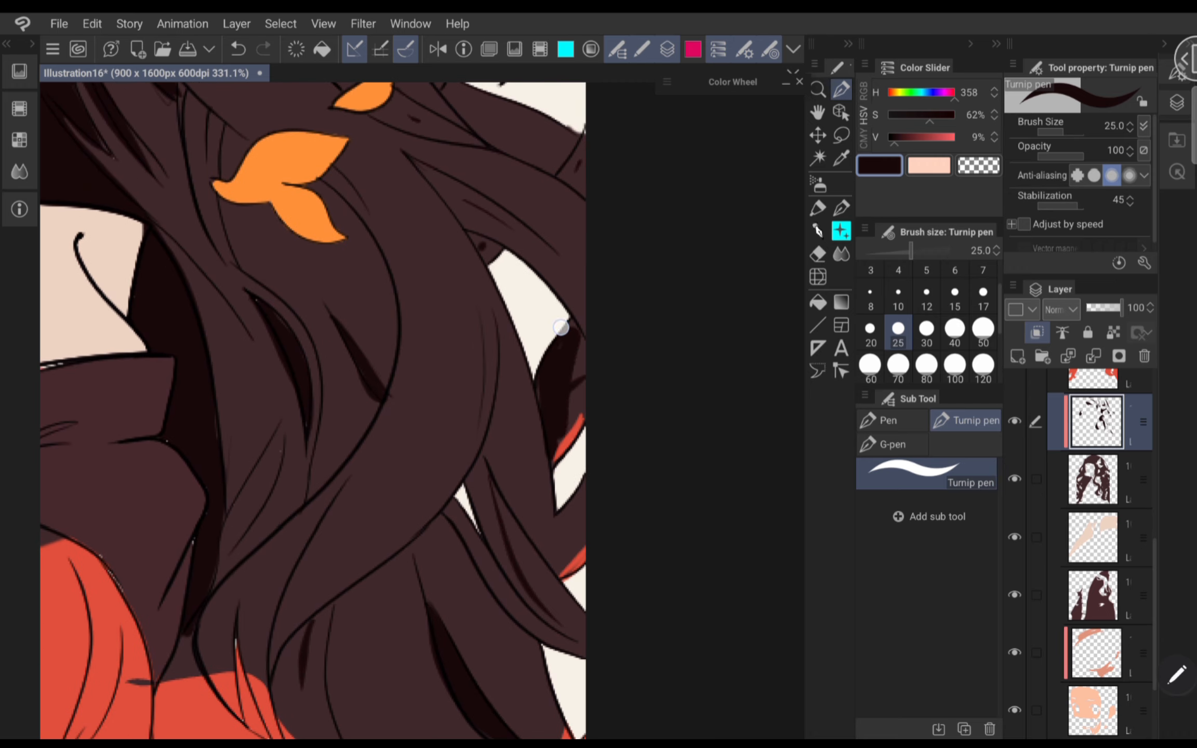
scroll(522, 521, "up", 3)
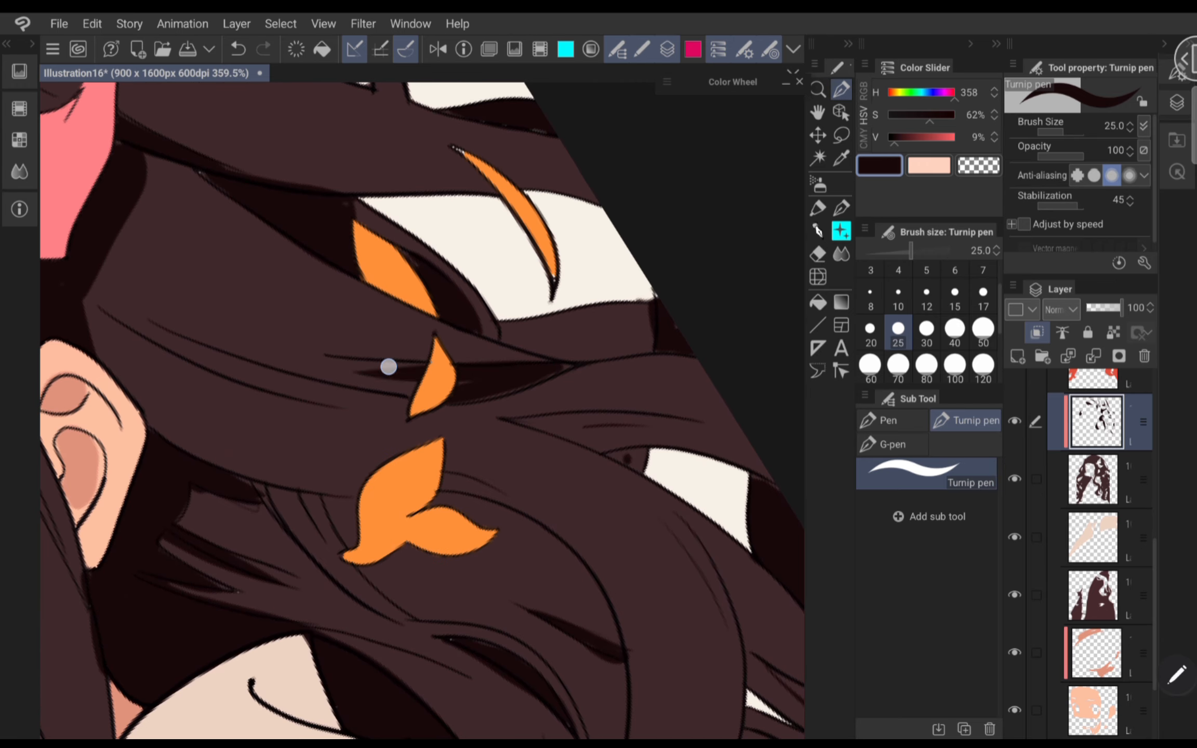
left_click_drag(608, 431, 624, 437)
left_click_drag(511, 371, 681, 415)
scroll(531, 507, "down", 5)
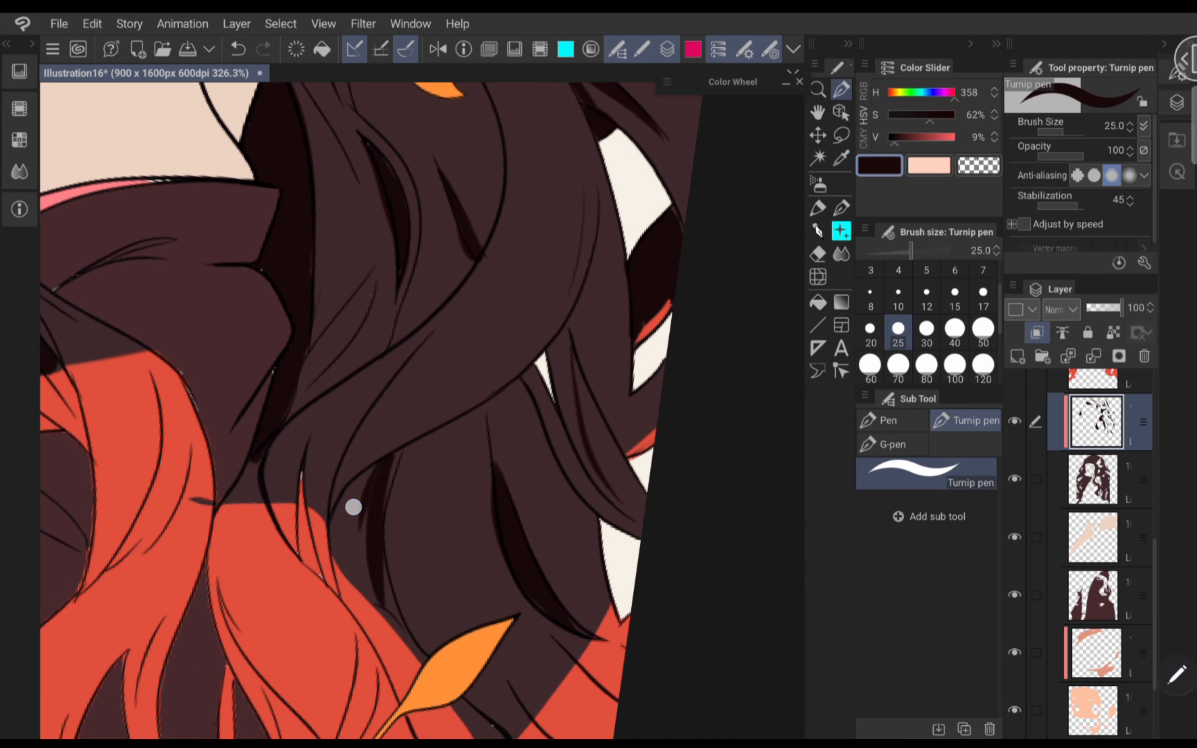
- Fill shadows between the lower wavy locks just above the red hair tips and the orange leaf
left_click_drag(353, 508, 395, 446)
scroll(421, 467, "up", 2)
mouse_move(415, 512)
left_mouse_down()
mouse_move(411, 644)
mouse_move(439, 664)
left_mouse_up()
scroll(519, 493, "down", 2)
left_click_drag(488, 581, 533, 652)
scroll(548, 483, "up", 3)
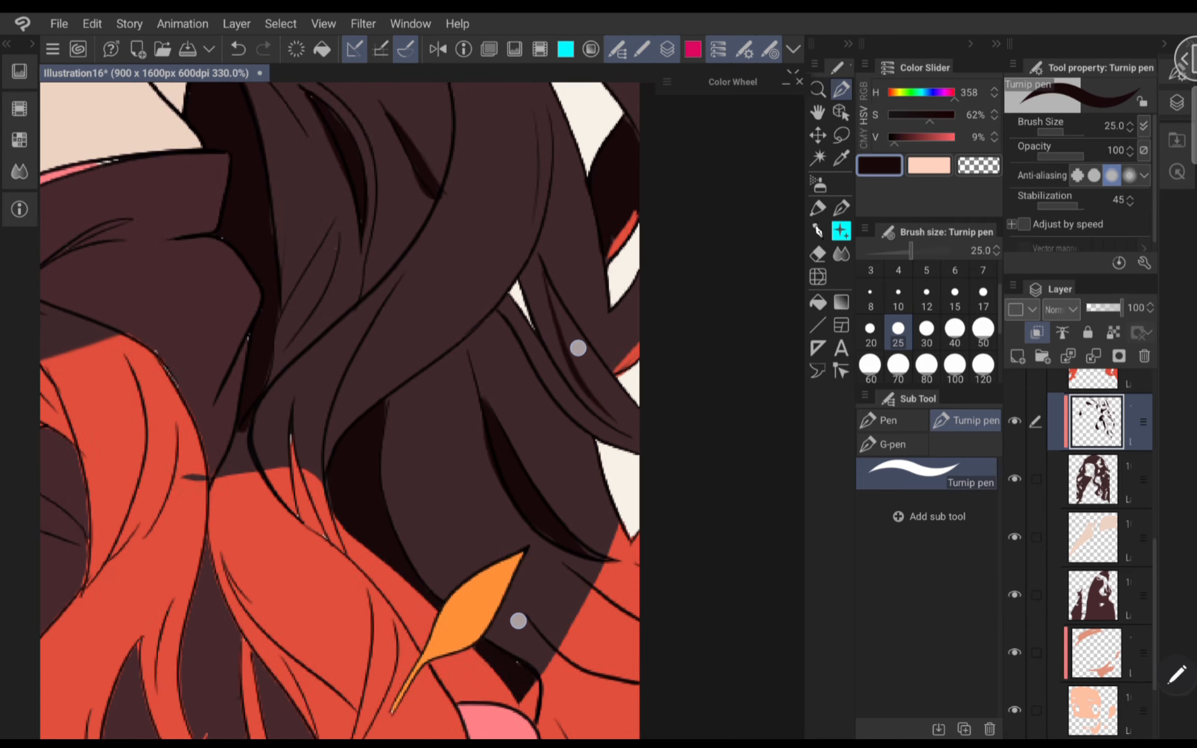
- Paint narrow shadows between the locks over the shoulder and along the strand behind the small leaf
left_click_drag(303, 328, 292, 501)
left_click_drag(233, 606, 255, 578)
scroll(302, 334, "up", 5)
scroll(467, 395, "down", 3)
left_click_drag(504, 193, 486, 372)
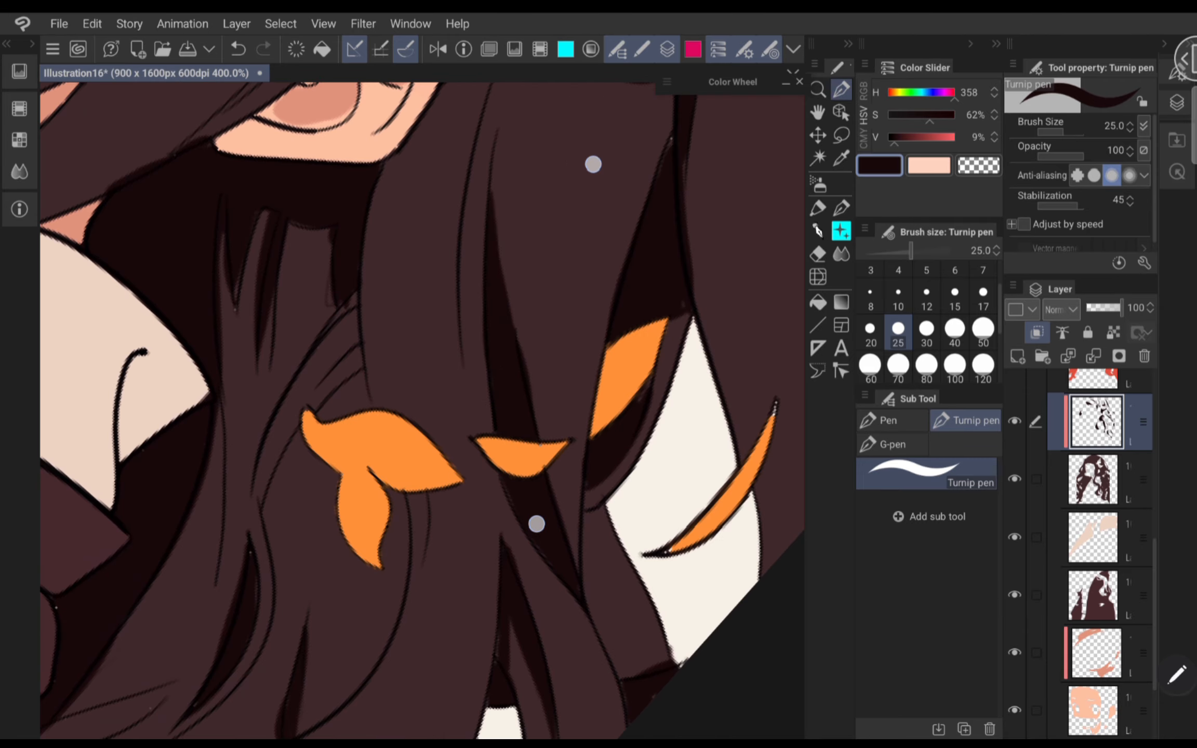
- Shade the curled front lock that hangs over the collar down to its red tip
scroll(563, 343, "down", 5)
left_click_drag(470, 449, 536, 587)
scroll(436, 398, "down", 2)
scroll(436, 398, "down", 5)
scroll(387, 345, "up", 5)
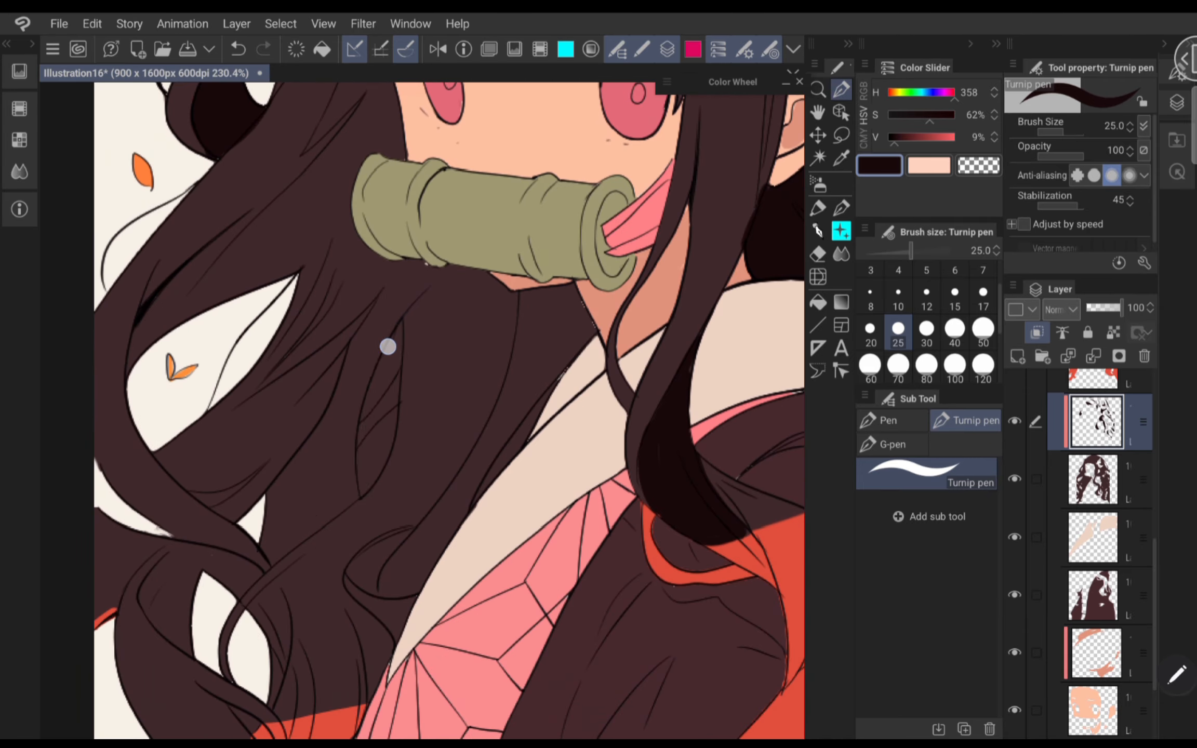
- Paint shadows in the narrow hair strand below the bamboo muzzle and in the hair beside the face's left edge
scroll(336, 494, "up", 2)
left_click_drag(387, 345, 361, 525)
scroll(335, 516, "down", 2)
scroll(163, 456, "up", 1)
mouse_move(174, 514)
left_mouse_down()
mouse_move(400, 243)
mouse_move(303, 401)
left_mouse_up()
scroll(400, 243, "up", 1)
left_click_drag(387, 223, 423, 404)
left_click_drag(384, 260, 384, 412)
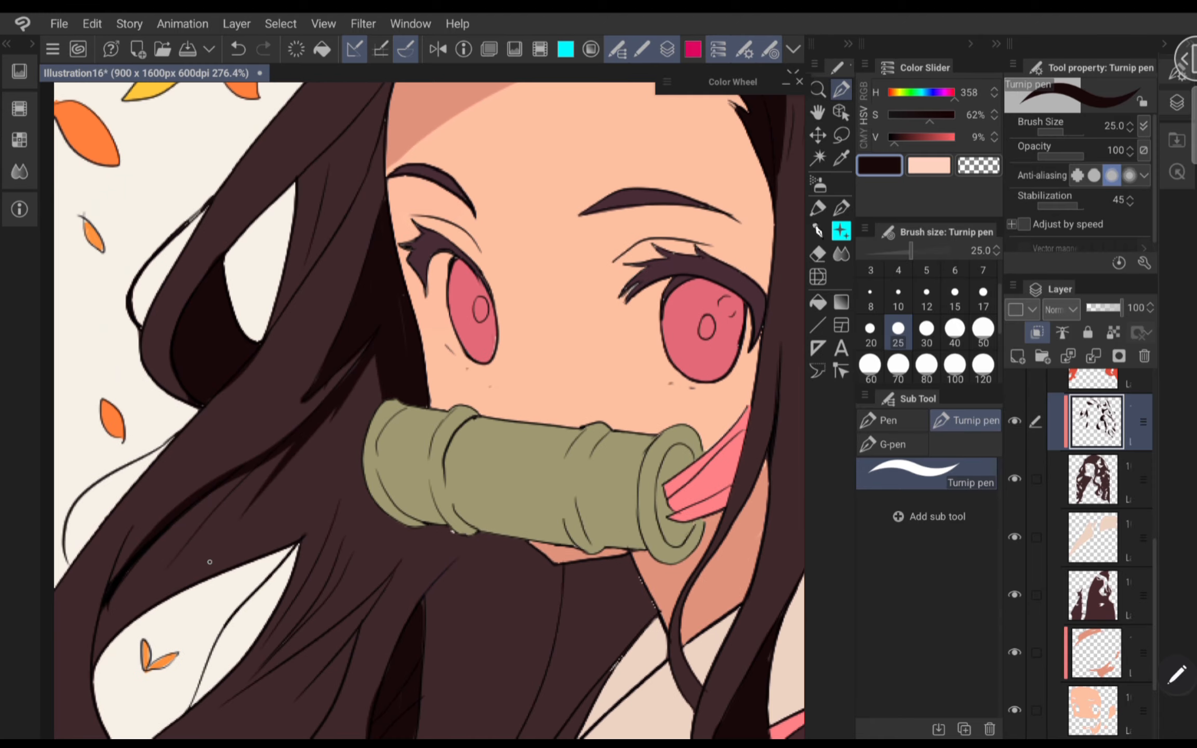
- Cover the underside of the large hair sweep left of the bamboo muzzle with a broad shadow
left_click_drag(107, 644, 400, 473)
left_click_drag(228, 520, 393, 387)
scroll(334, 417, "up", 1)
left_click_drag(169, 637, 334, 417)
scroll(416, 374, "up", 1)
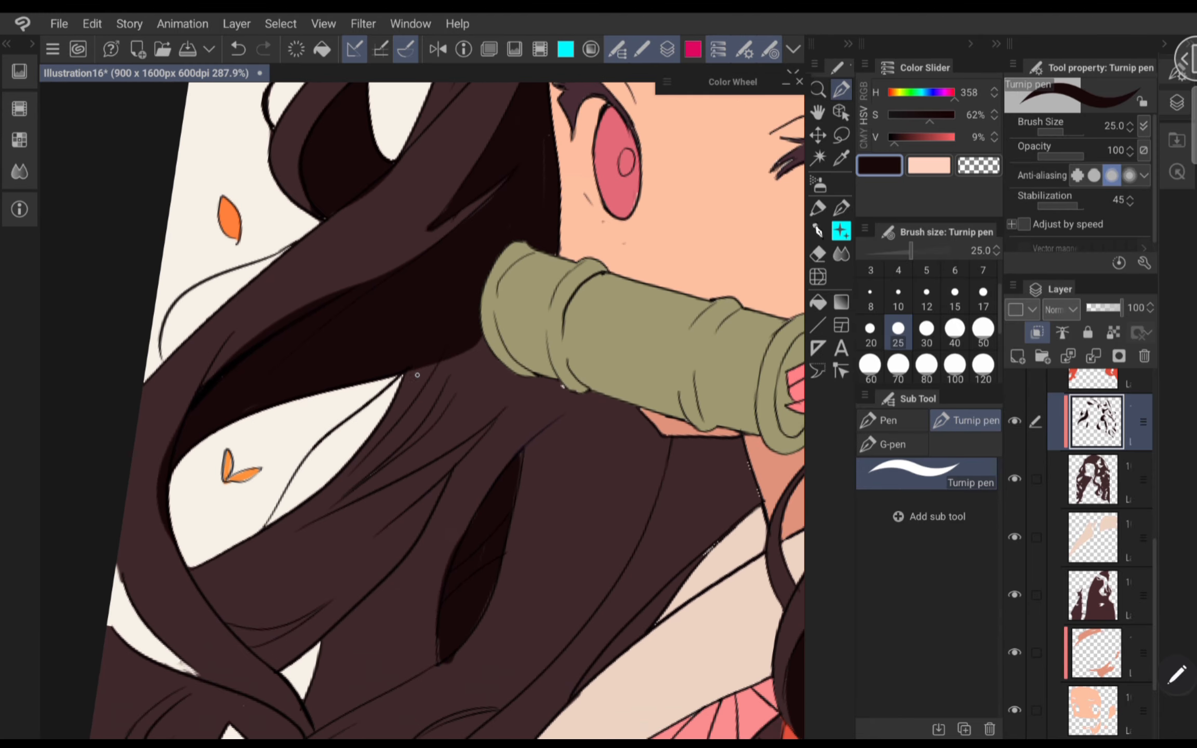
- Paint shadows on the hair under the bamboo muzzle and along the edge of the collar
mouse_move(417, 375)
left_mouse_down()
mouse_move(457, 386)
mouse_move(475, 346)
left_mouse_up()
left_click_drag(330, 505, 511, 392)
scroll(497, 460, "down", 2)
left_click_drag(640, 347, 579, 468)
left_click_drag(649, 348, 543, 522)
scroll(634, 387, "up", 2)
left_click_drag(381, 561, 448, 527)
scroll(422, 410, "down", 4)
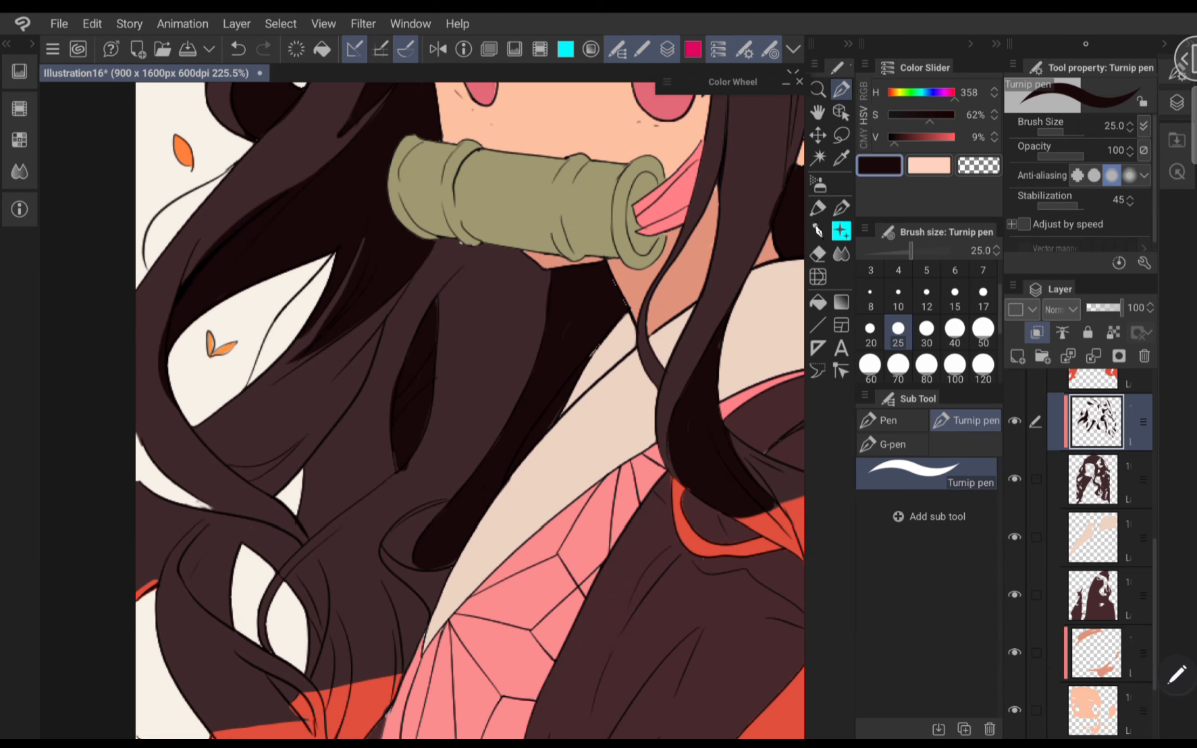
- Fill the large hair area between the chin and the collar with shadow using pen size 80
scroll(500, 224, "up", 4)
left_click_drag(500, 224, 541, 590)
key("ctrl+z")
mouse_move(575, 185)
left_mouse_down()
mouse_move(515, 246)
mouse_move(551, 519)
left_mouse_up()
scroll(516, 270, "up", 1)
left_click(926, 365)
left_click_drag(590, 249, 579, 462)
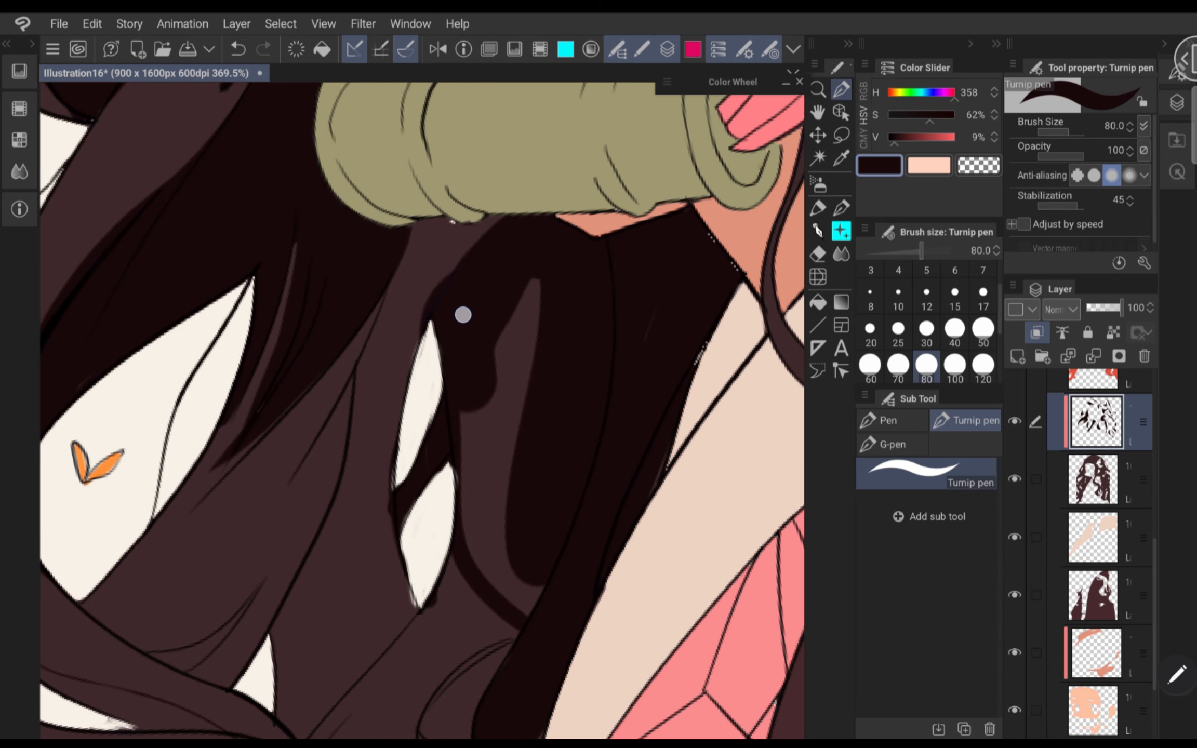
left_click_drag(485, 312, 504, 577)
- Paint shadows between the left side's lower curls and strands using pen size 25
scroll(422, 410, "down", 3)
left_click(899, 330)
scroll(363, 415, "up", 2)
left_click_drag(288, 486, 267, 597)
scroll(360, 386, "up", 1)
scroll(360, 386, "up", 1)
mouse_move(312, 345)
left_mouse_down()
mouse_move(334, 254)
mouse_move(454, 307)
mouse_move(448, 527)
left_mouse_up()
left_click_drag(496, 324, 722, 223)
mouse_move(512, 337)
left_mouse_down()
mouse_move(676, 253)
mouse_move(575, 300)
mouse_move(539, 337)
left_mouse_up()
scroll(497, 394, "down", 3)
scroll(497, 394, "down", 5)
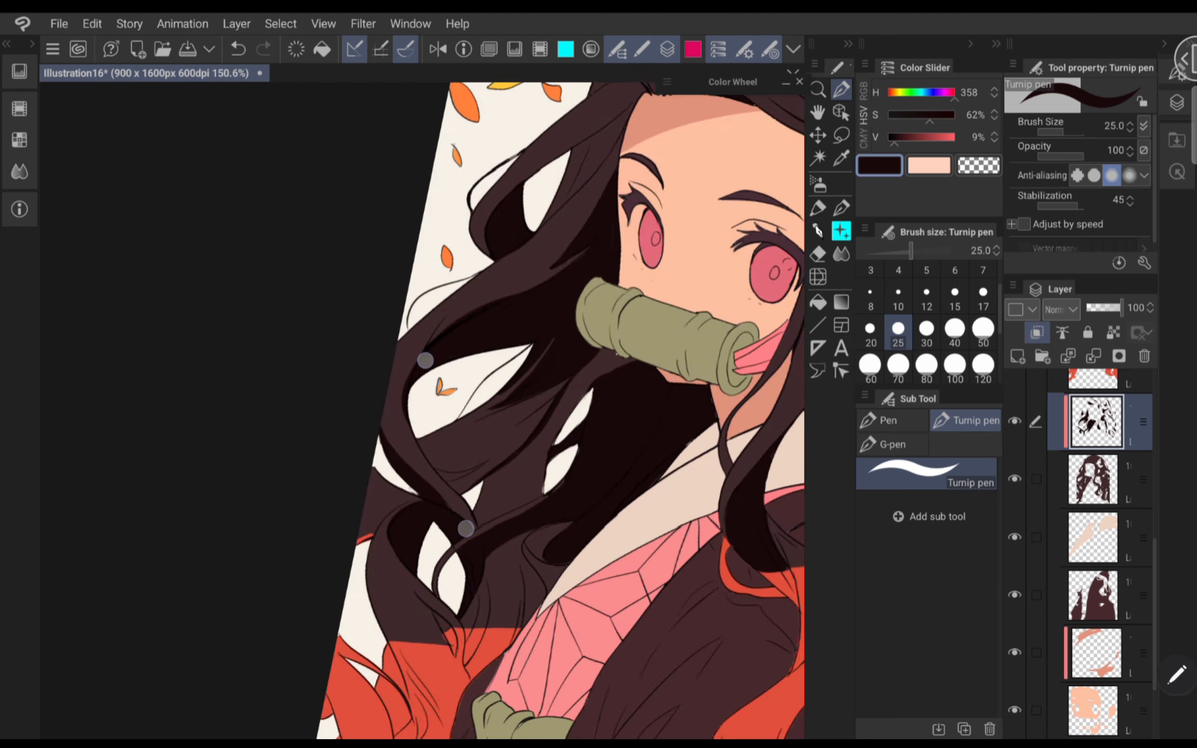
- Add small finishing shadow strokes to the curled locks on the left side of the hair
scroll(497, 394, "up", 4)
left_click_drag(372, 460, 365, 504)
scroll(530, 467, "down", 3)
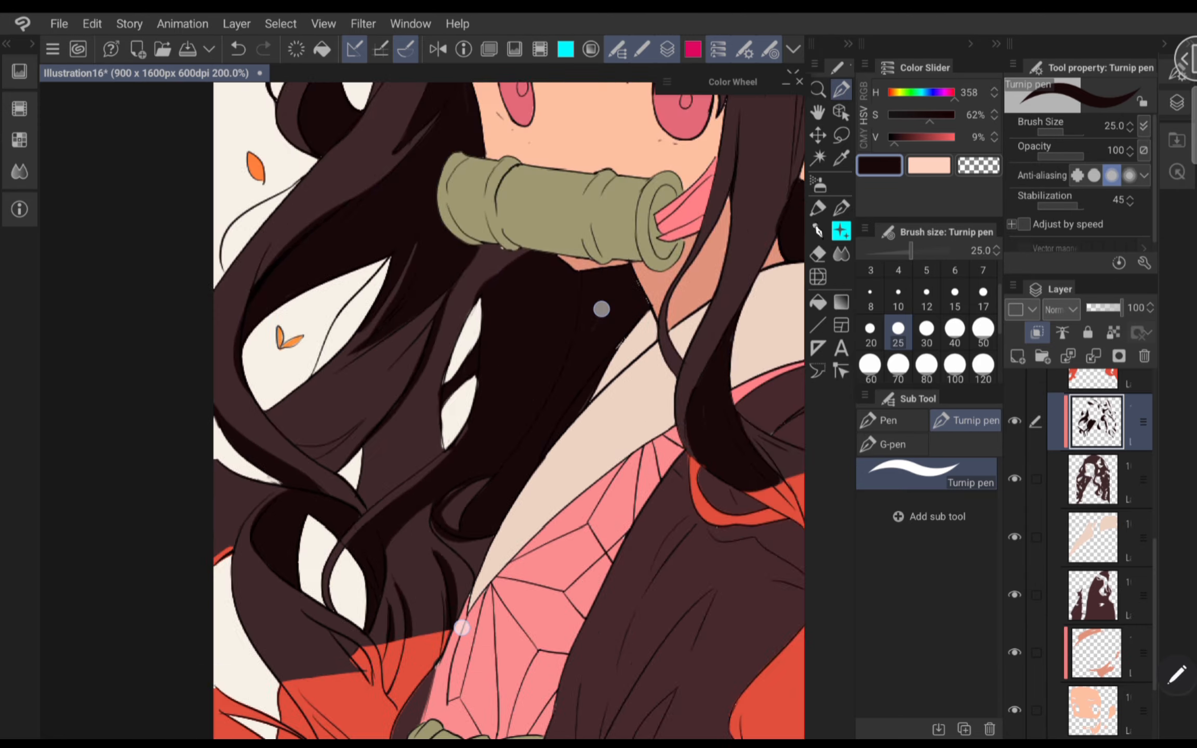
scroll(530, 467, "up", 4)
scroll(393, 481, "down", 3)
scroll(505, 302, "up", 3)
scroll(504, 303, "down", 6)
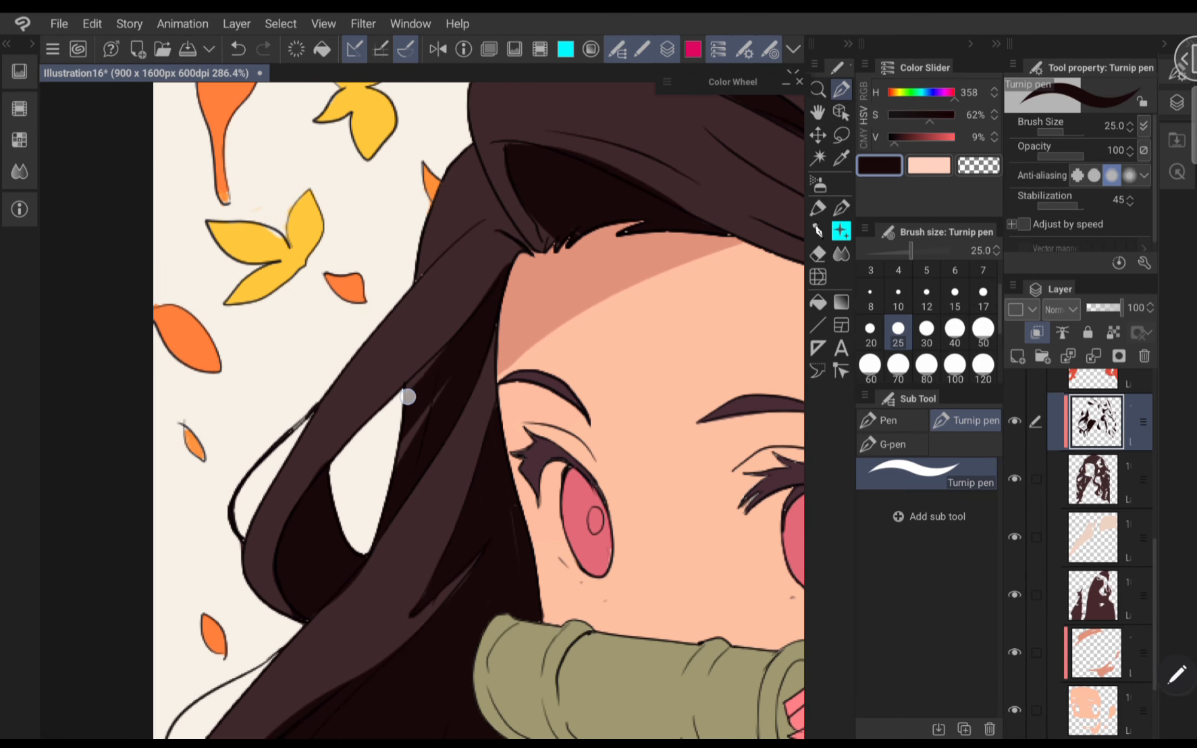
scroll(539, 428, "down", 3)
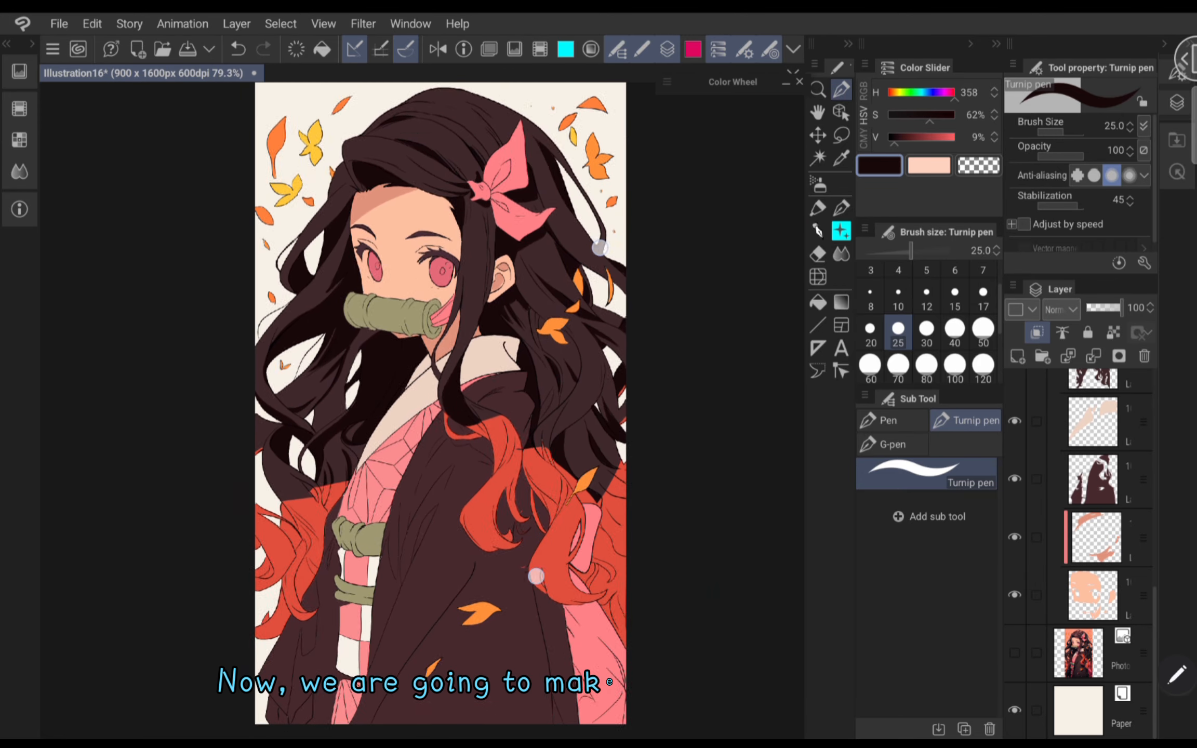
- Sample the kimono's dark colour and turn it into a redder shadow colour of RGB 36, 10, 11
scroll(538, 428, "up", 1)
left_click(841, 158)
left_click(477, 582)
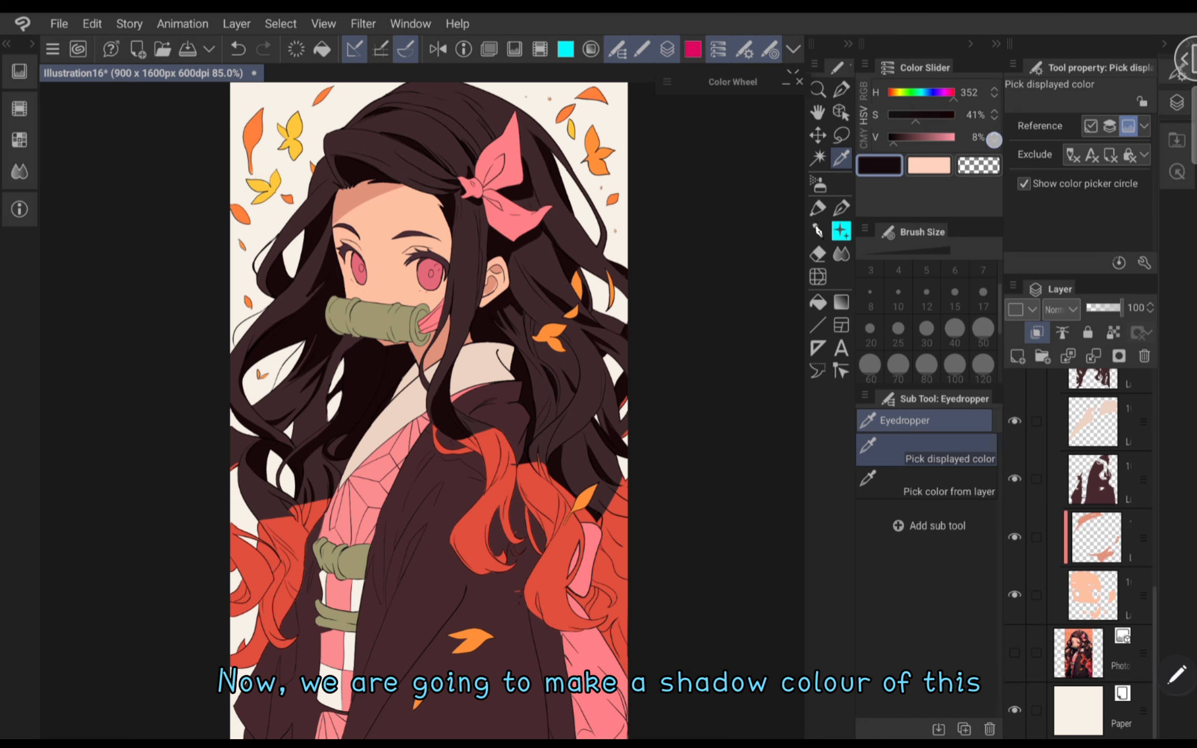
left_click(863, 91)
left_click_drag(897, 100, 898, 100)
left_click(841, 90)
scroll(481, 608, "up", 3)
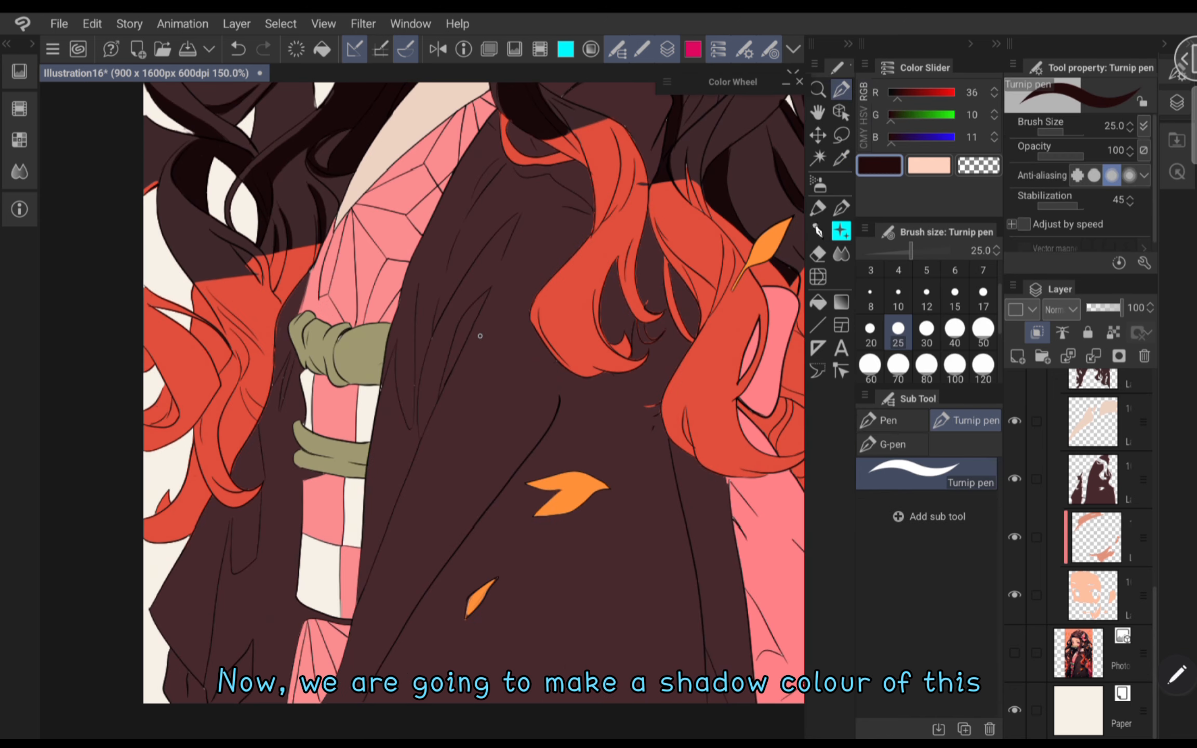
- Add a new layer clipped to the dark kimono base layer for its shadows
left_click(1105, 483)
left_click(1017, 357)
left_click(1037, 332)
left_click_drag(472, 301, 453, 365)
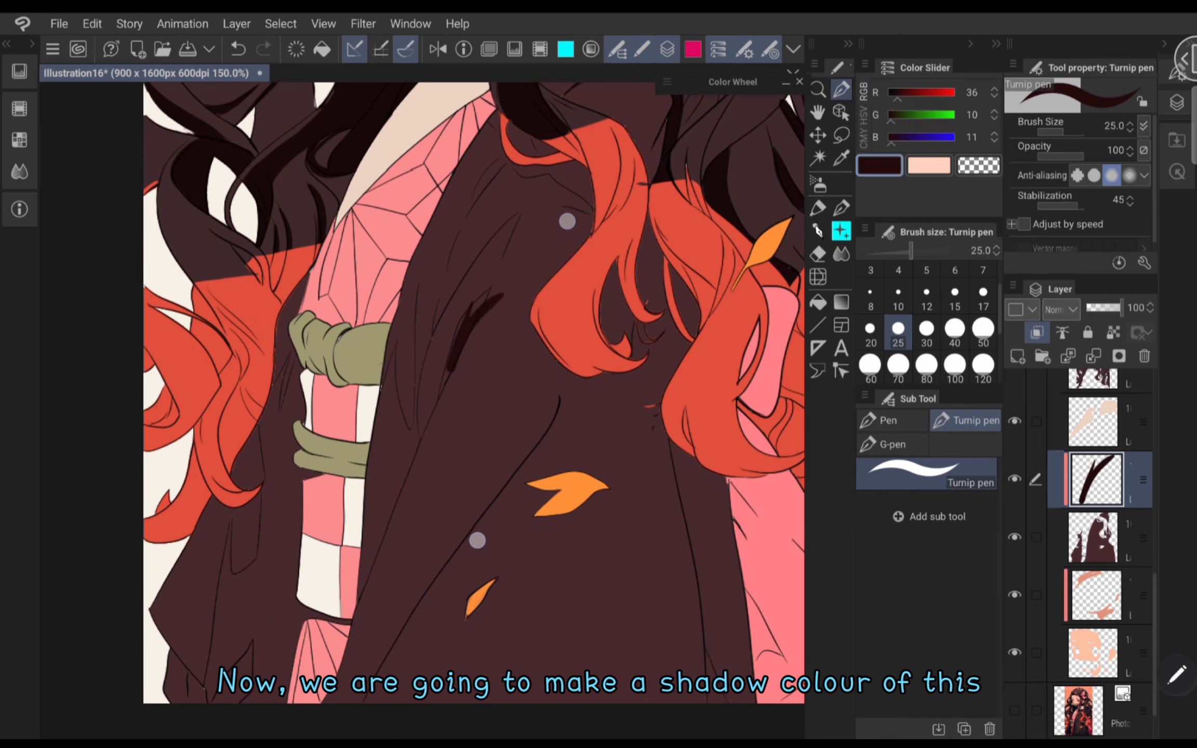
key("ctrl+z")
- Darken the shadow colour to a value of 7% and paint a narrow fold shadow on the kimono's upper sleeve
scroll(522, 381, "up", 3)
left_click(863, 115)
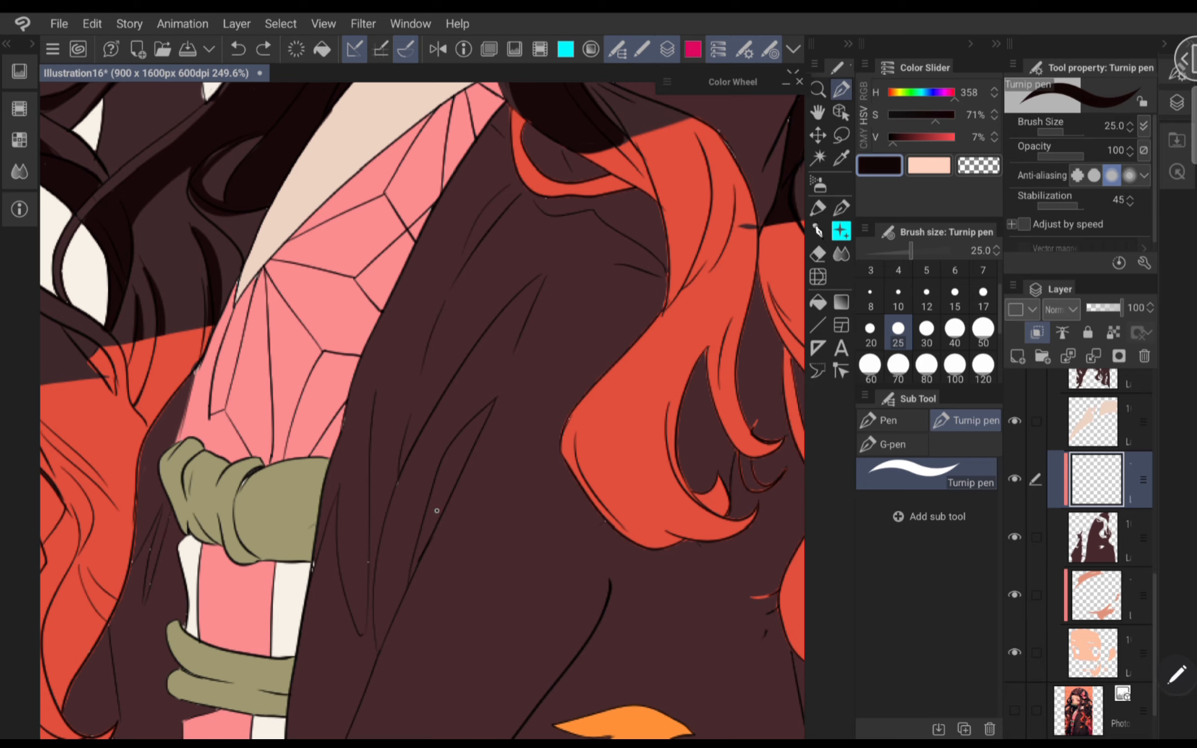
scroll(451, 590, "up", 2)
mouse_move(304, 605)
left_mouse_down()
mouse_move(460, 406)
mouse_move(389, 488)
left_mouse_up()
scroll(474, 423, "down", 6)
scroll(355, 512, "up", 3)
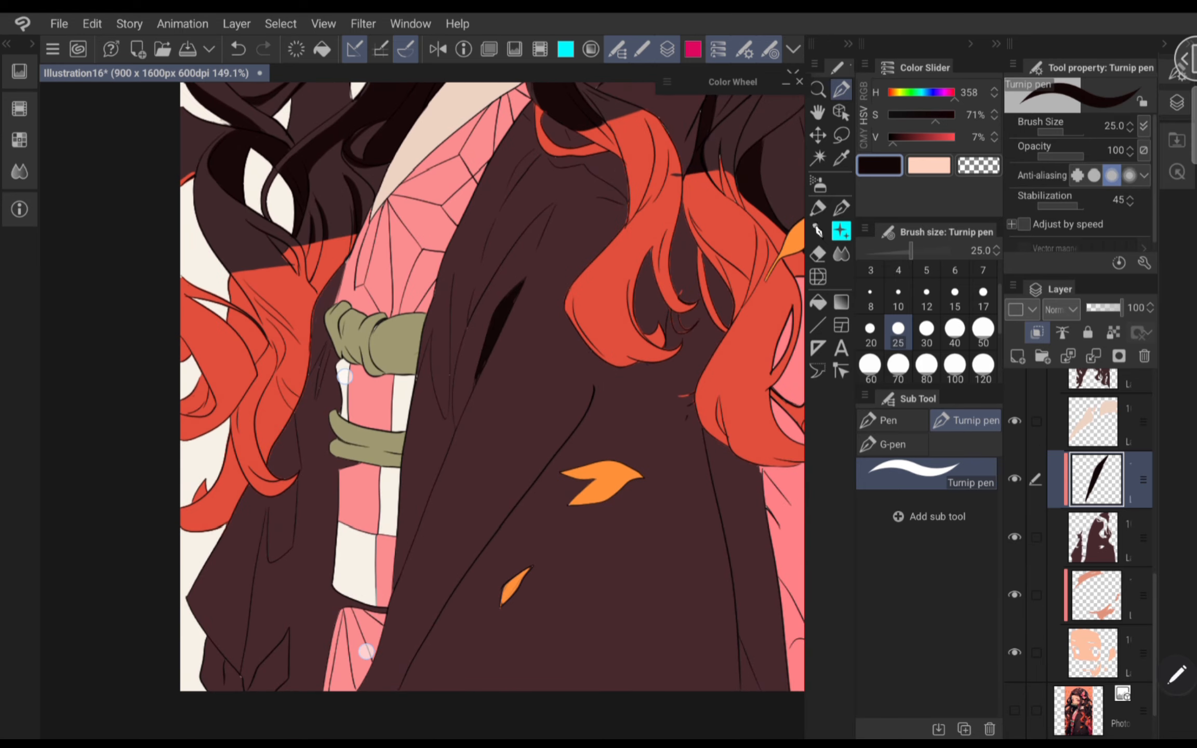
- Outline the shadow areas on the kimono's left side, running from beside the sash down to the hem
scroll(362, 298, "up", 2)
left_click_drag(329, 304, 252, 618)
scroll(422, 411, "down", 1)
left_click_drag(309, 444, 239, 711)
scroll(422, 411, "down", 1)
left_click_drag(308, 584, 308, 628)
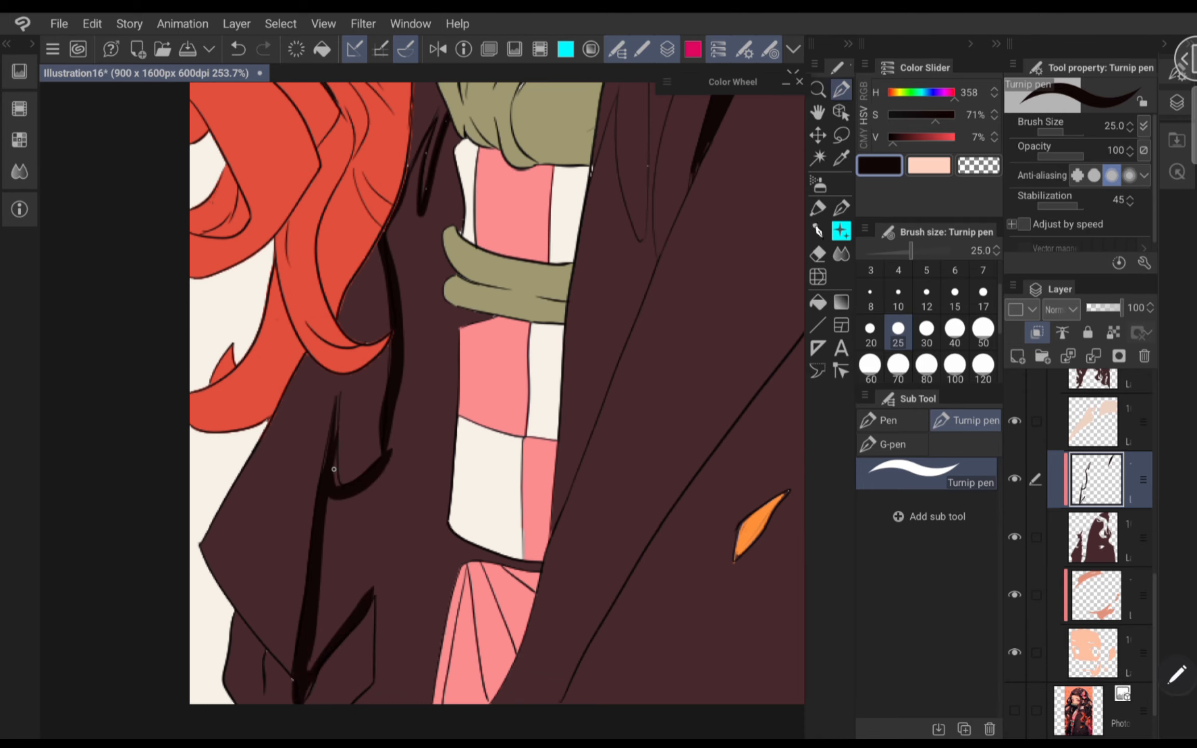
left_click_drag(334, 469, 339, 485)
- Fill the outlined shadow areas left of the checkered panel and sash using pen size 40
scroll(473, 395, "down", 1)
left_click(954, 332)
left_click_drag(415, 501, 497, 527)
mouse_move(392, 550)
left_mouse_down()
mouse_move(380, 278)
mouse_move(309, 487)
left_mouse_up()
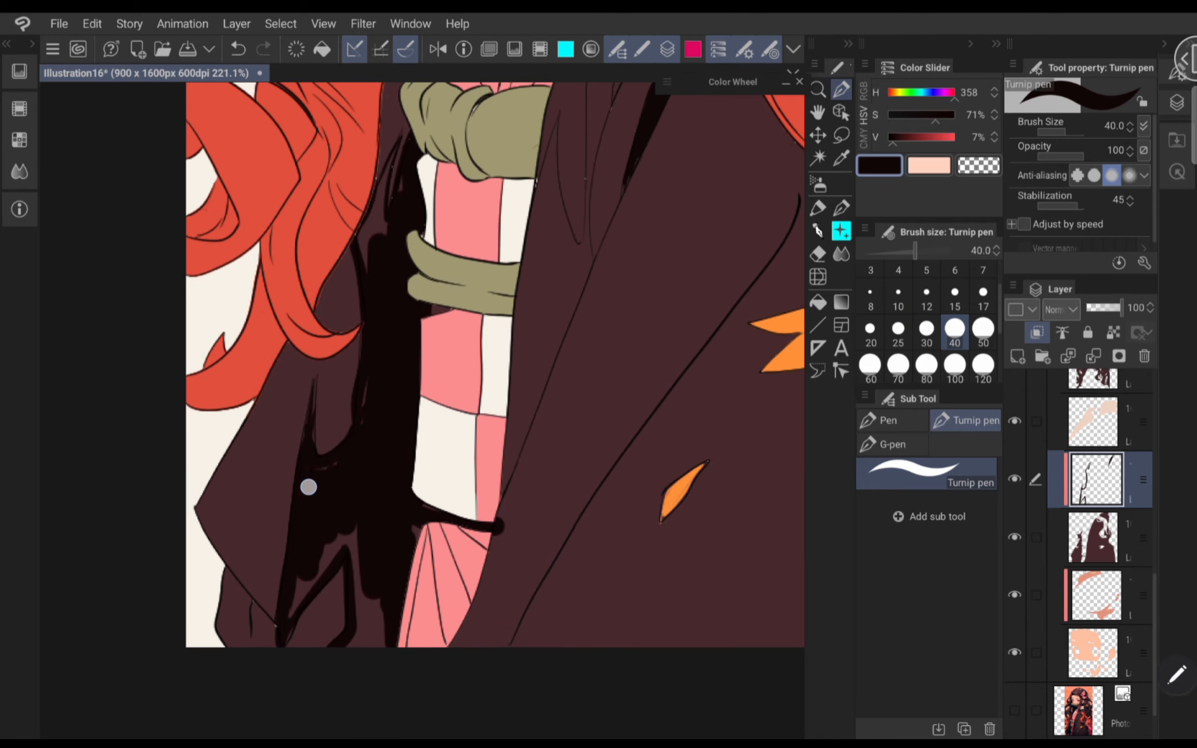
left_click_drag(348, 535, 295, 601)
left_click_drag(356, 542, 380, 645)
scroll(463, 363, "up", 1)
left_click_drag(341, 405, 349, 442)
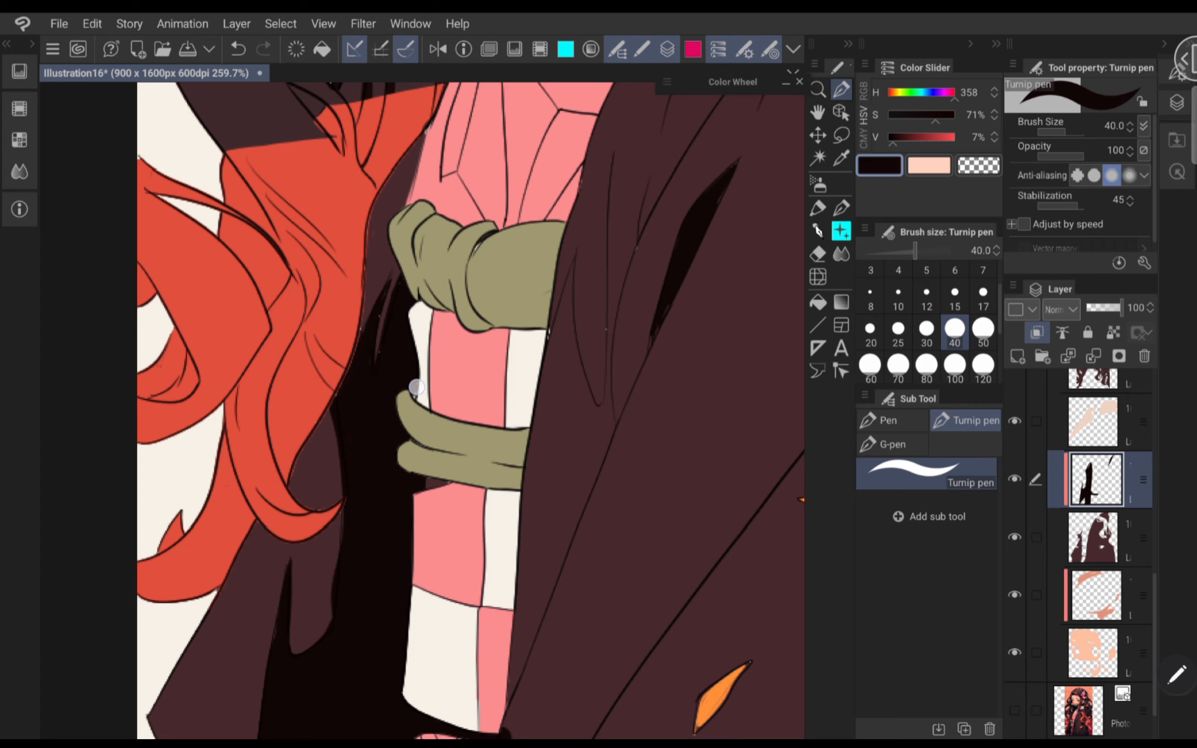
left_click_drag(426, 485, 448, 482)
- Paint fold shadows along the kimono's front edge beside the sash and on the upper sleeve
scroll(517, 321, "down", 2)
left_click(818, 254)
scroll(504, 432, "down", 1)
left_click(841, 90)
scroll(503, 363, "down", 2)
scroll(441, 389, "up", 3)
left_click_drag(323, 462, 359, 631)
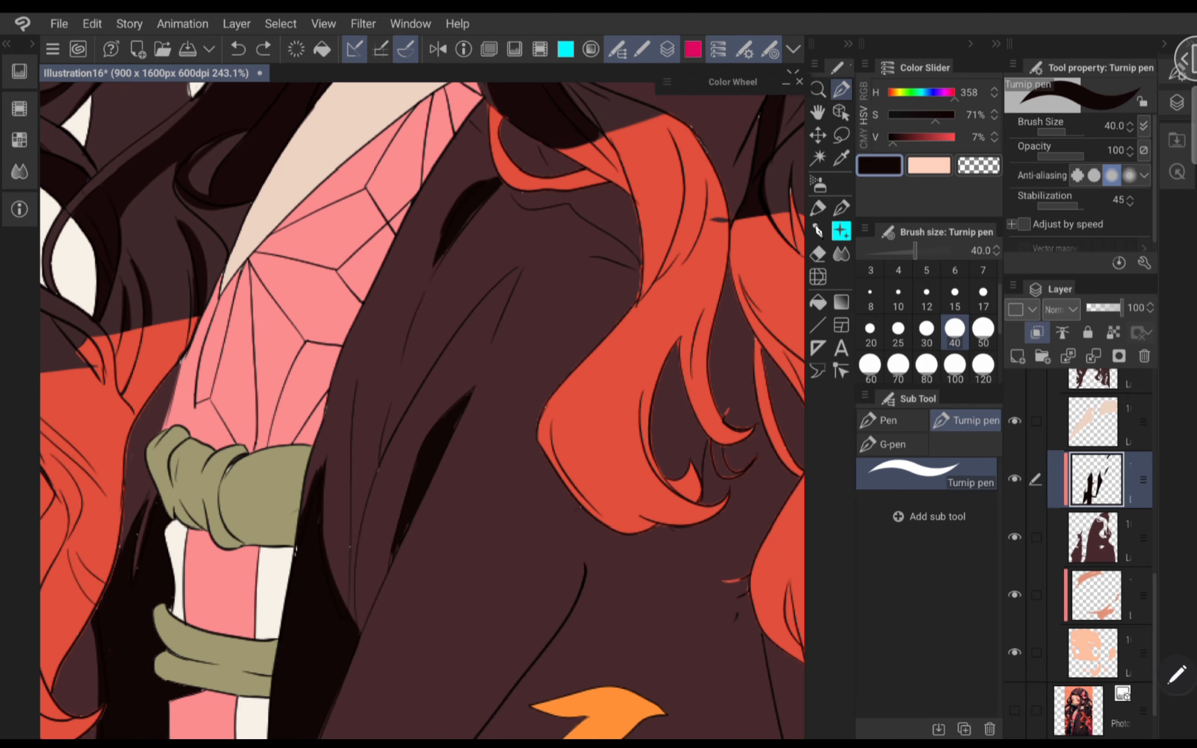
- Paint leaf-shaped cast shadows on the kimono beneath the two orange leaves
scroll(422, 410, "down", 5)
left_click_drag(479, 542, 531, 498)
scroll(488, 441, "up", 1)
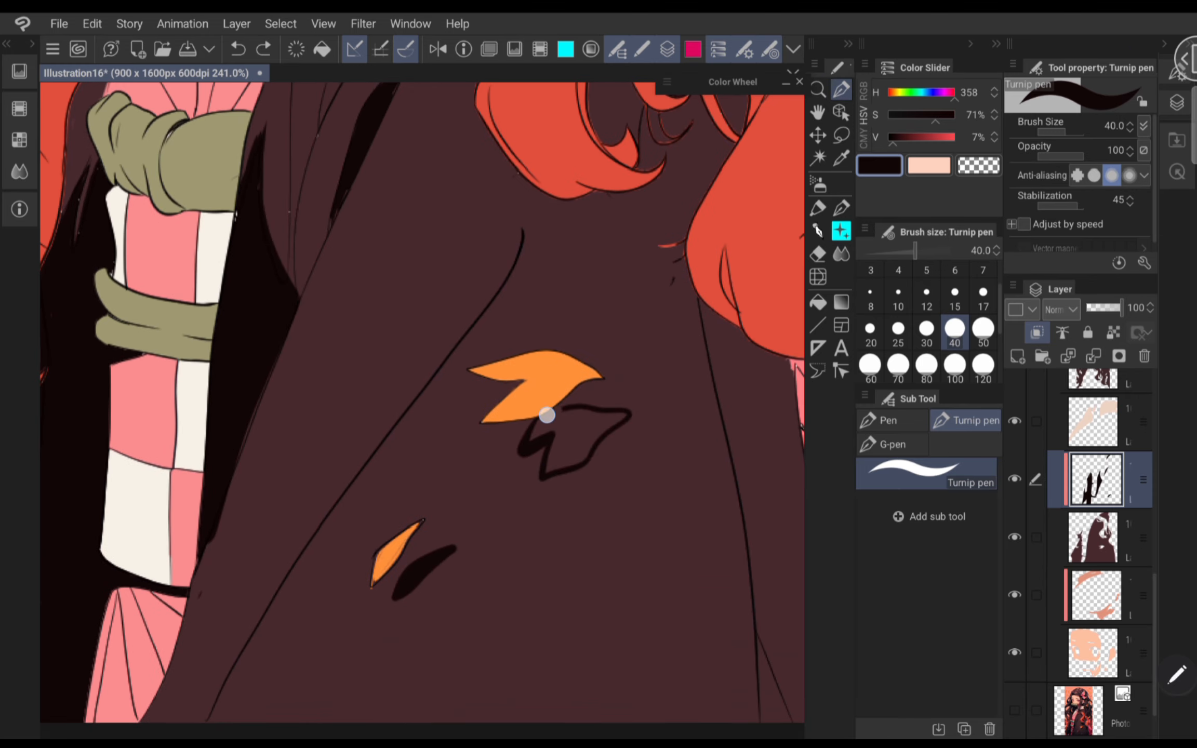
scroll(546, 414, "up", 2)
left_click_drag(524, 447, 598, 418)
scroll(559, 390, "down", 3)
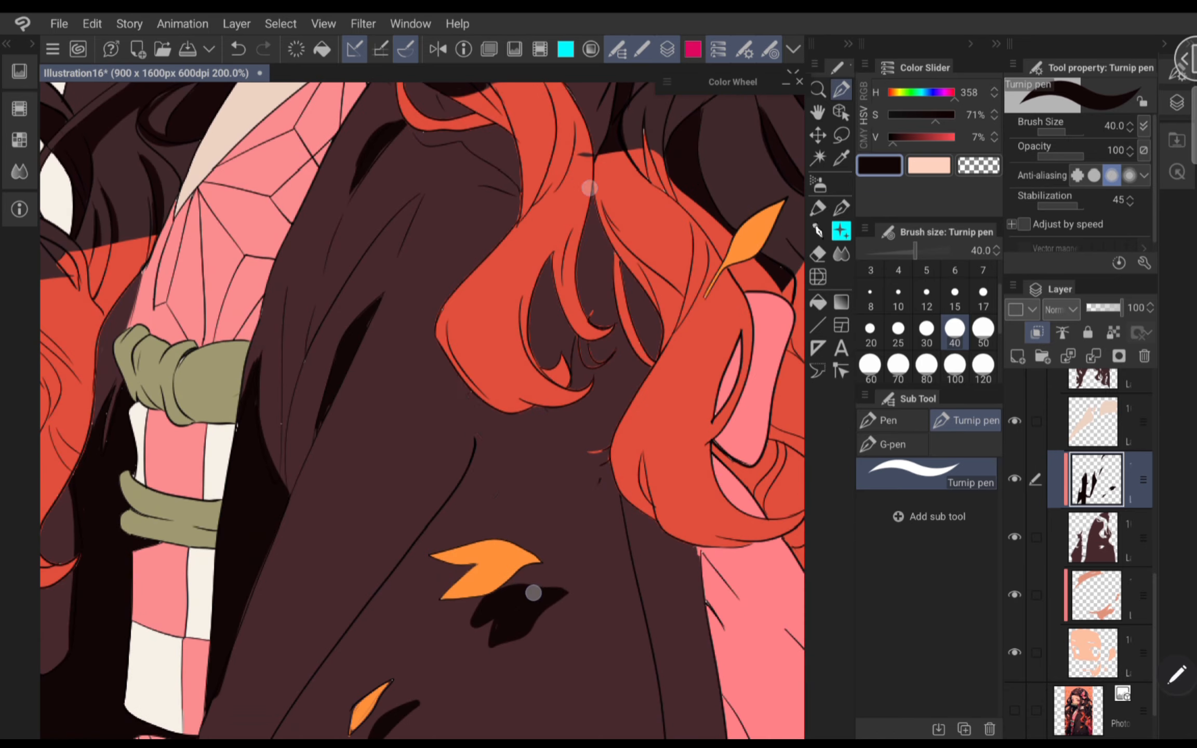
- Paint the cast shadow on the kimono beneath the large red hair curl, with a jagged lower edge
left_click_drag(455, 375, 553, 479)
scroll(558, 426, "up", 2)
left_click_drag(511, 561, 548, 535)
scroll(499, 467, "up", 2)
mouse_move(465, 513)
left_mouse_down()
mouse_move(487, 534)
mouse_move(518, 465)
mouse_move(557, 475)
left_mouse_up()
scroll(557, 497, "up", 2)
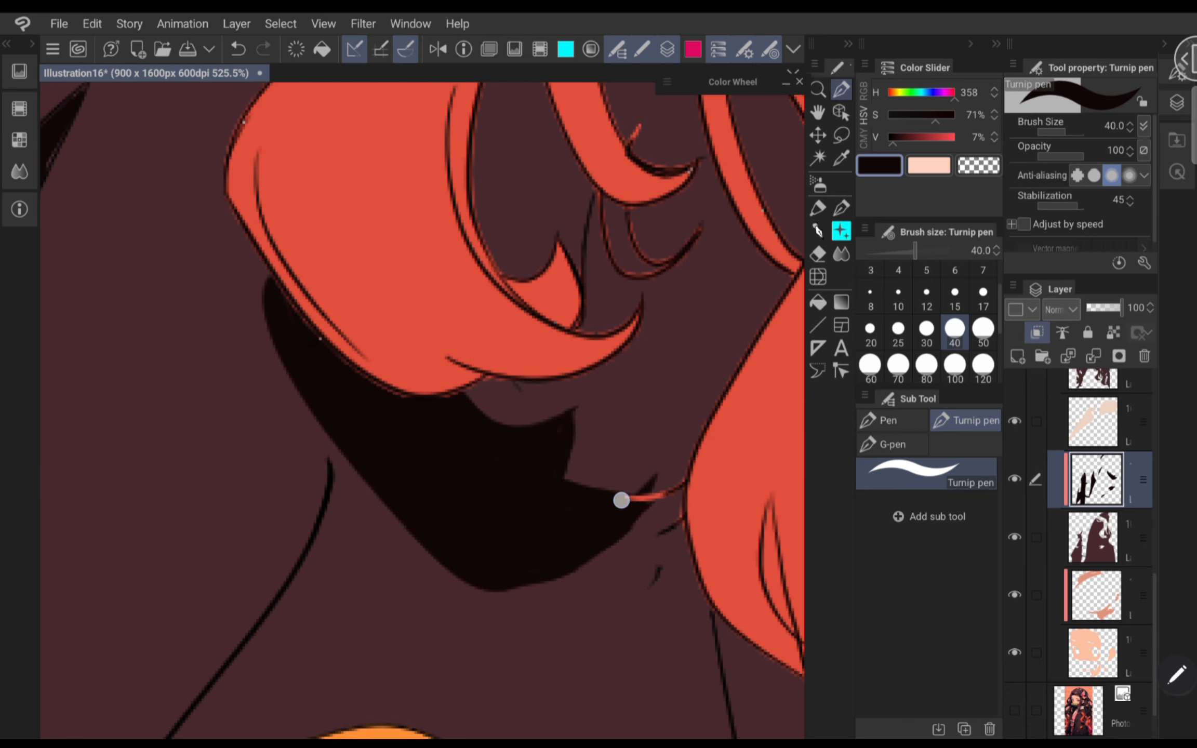
scroll(621, 500, "down", 10)
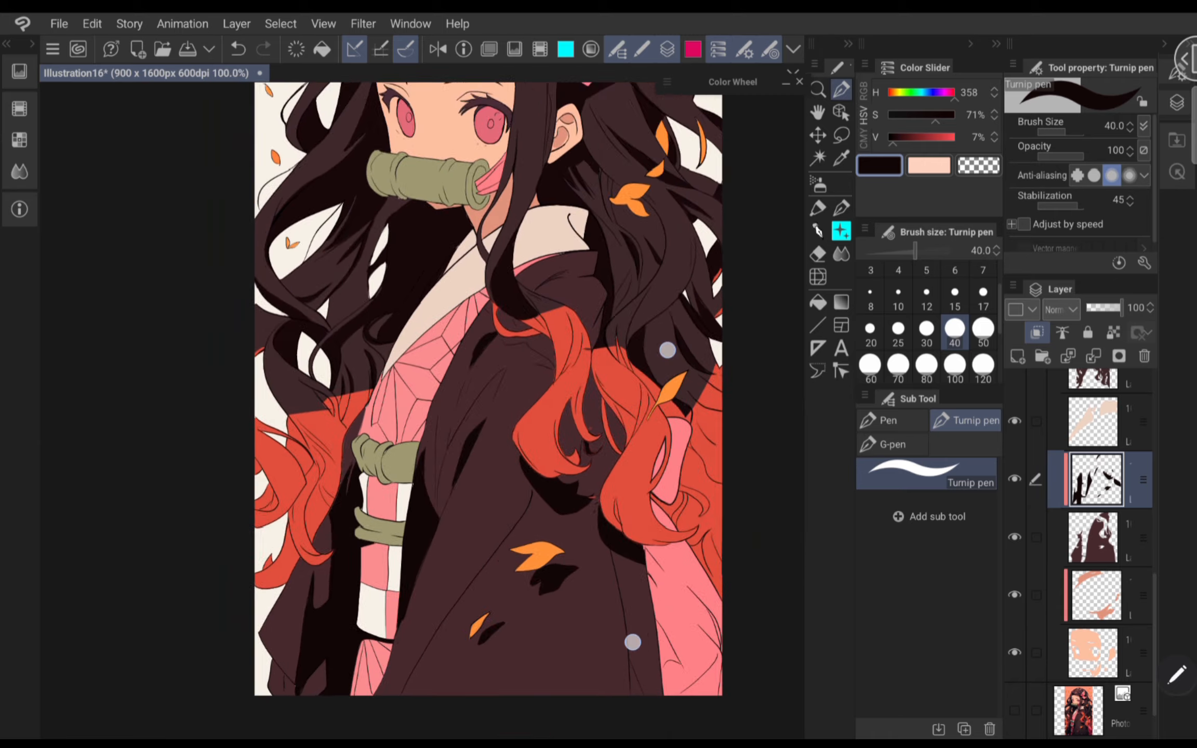
- Darken the kimono areas showing through the gaps between the red hair locks
scroll(632, 642, "up", 4)
scroll(499, 572, "up", 3)
left_click_drag(454, 307, 454, 341)
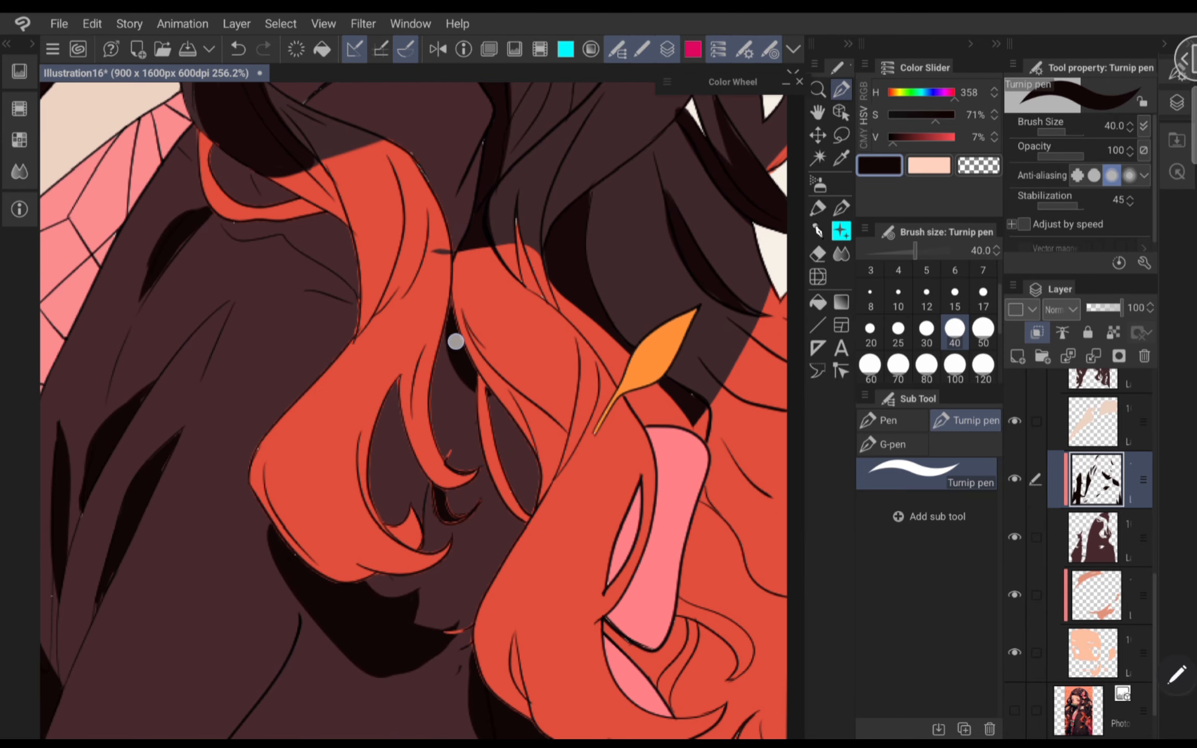
left_click_drag(491, 398, 538, 511)
left_click_drag(400, 385, 424, 498)
- Paint fold shadows on the kimono's shoulder and a cast shadow beneath the hair strand crossing it
scroll(454, 342, "up", 1)
left_click_drag(293, 330, 399, 380)
left_click_drag(325, 345, 400, 413)
scroll(394, 510, "up", 1)
left_click_drag(404, 293, 314, 343)
left_click_drag(475, 431, 492, 391)
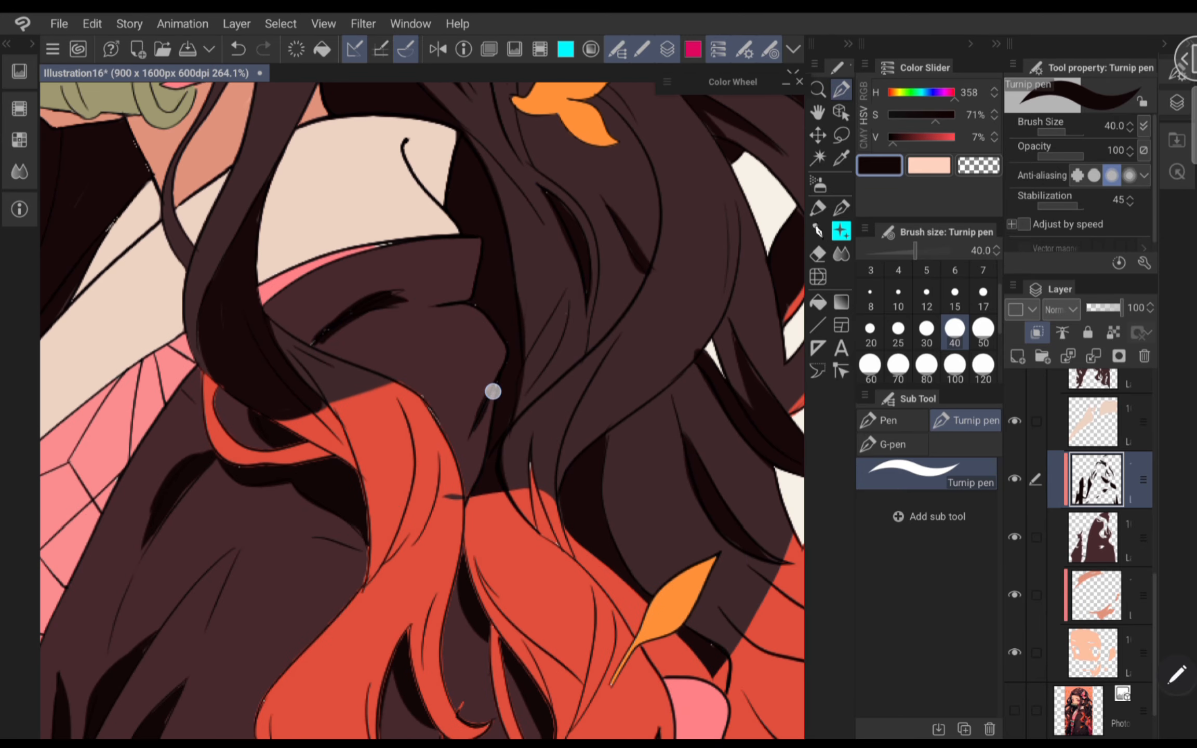
- Sample the cream collar colour and adjust it to a darker shade with hue 37, saturation 10% and value 65%
left_click(842, 159)
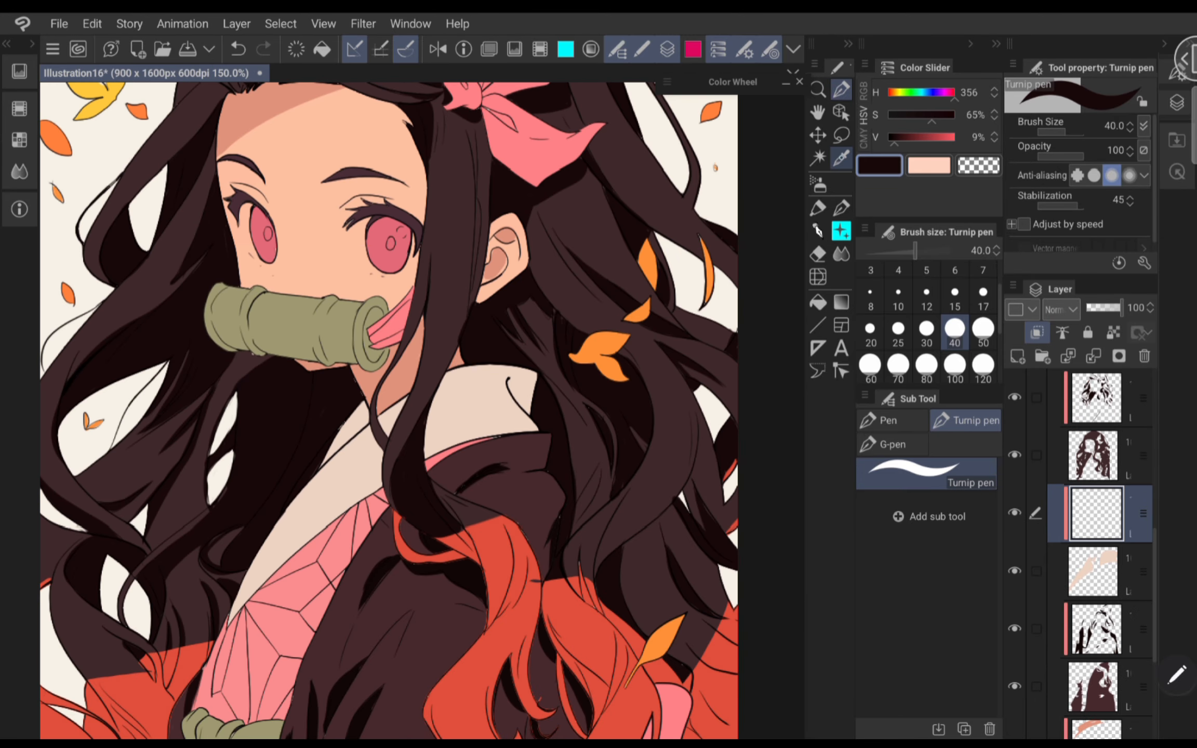
left_click(474, 398)
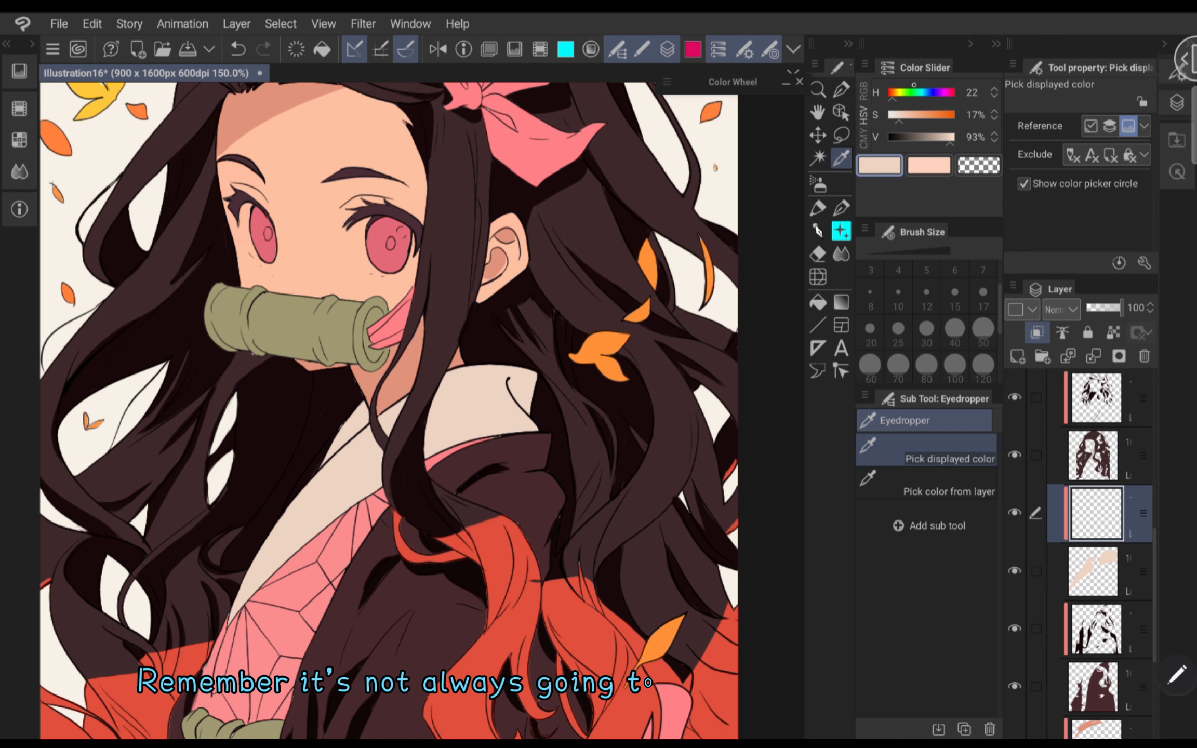
left_click(863, 91)
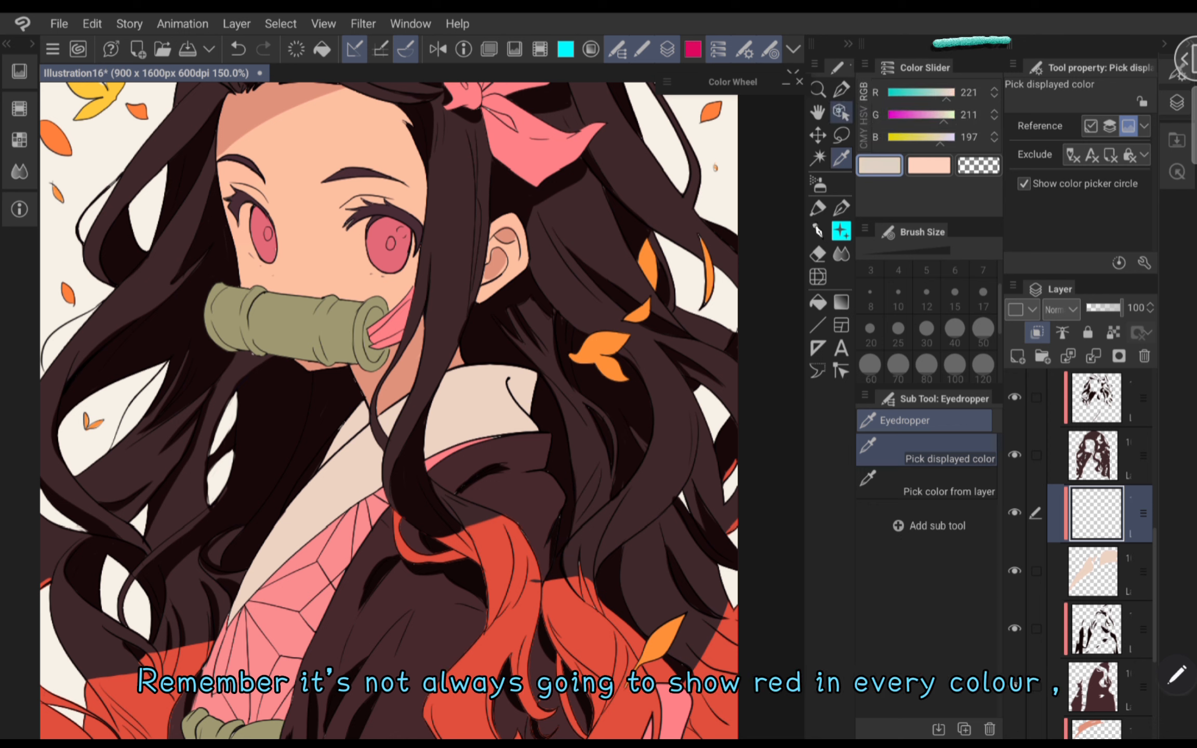
left_click(945, 101)
left_click(865, 115)
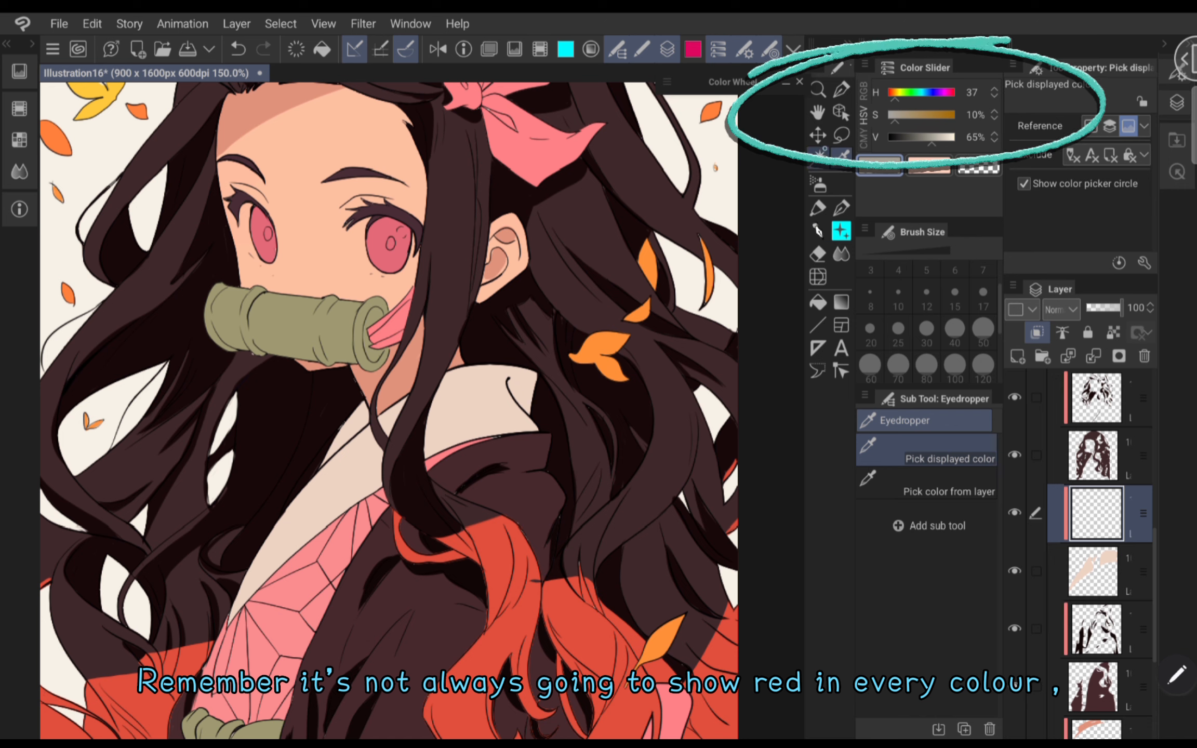
- Paint grey shadows on the cream collar around its fold line, beside the hair and below the neck with the Turnip pen
left_click(841, 90)
left_click(521, 387)
key("ctrl+z")
scroll(521, 387, "up", 3)
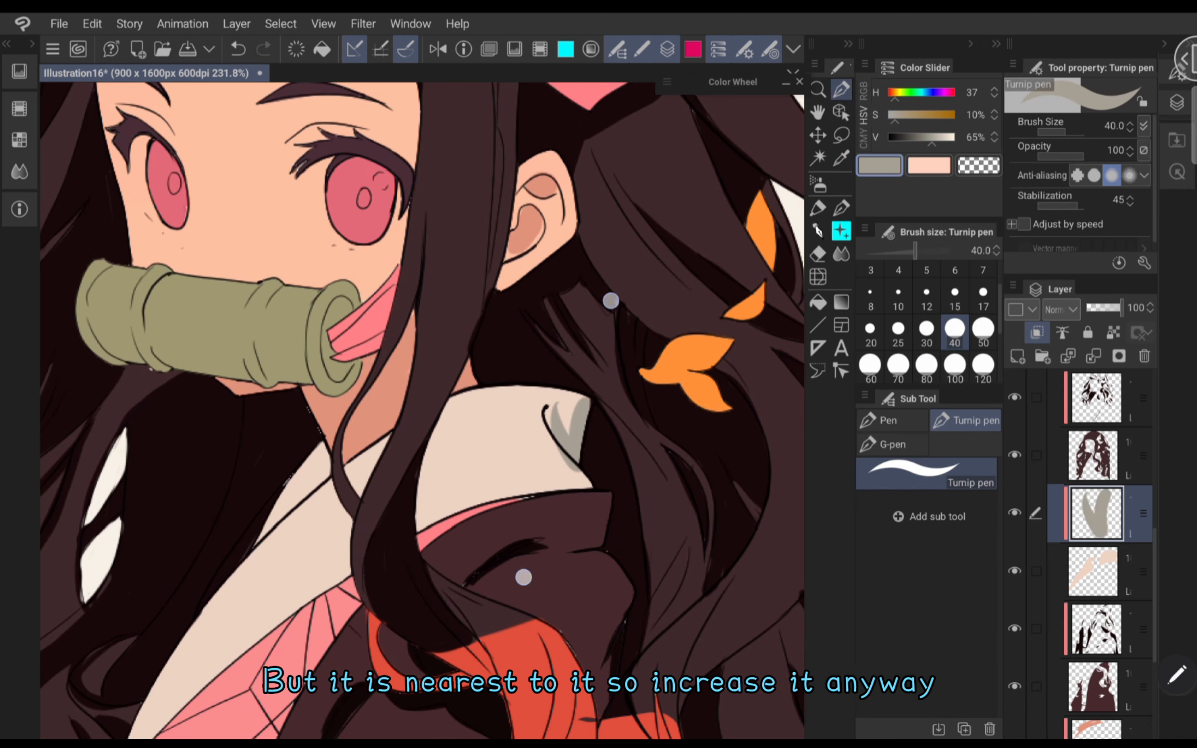
left_click_drag(550, 404, 578, 425)
scroll(588, 462, "down", 6)
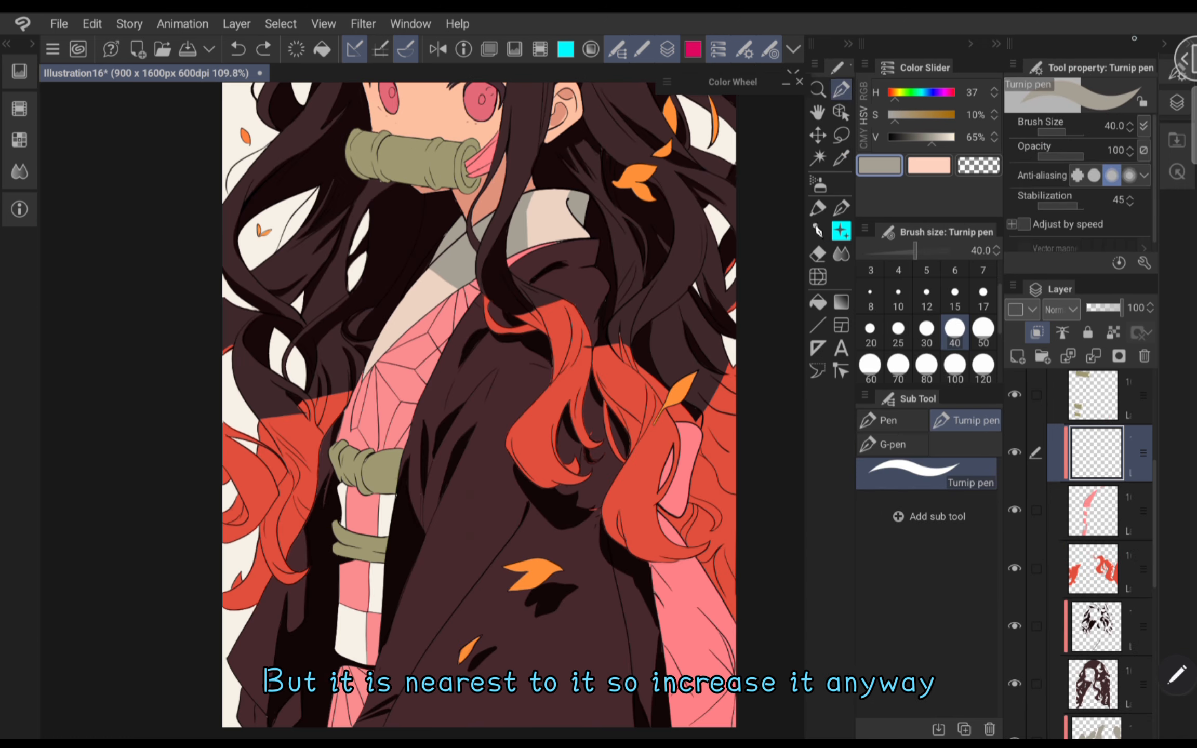
- Sample the hair ribbon's pink and lower its value to 80%
scroll(662, 395, "down", 1)
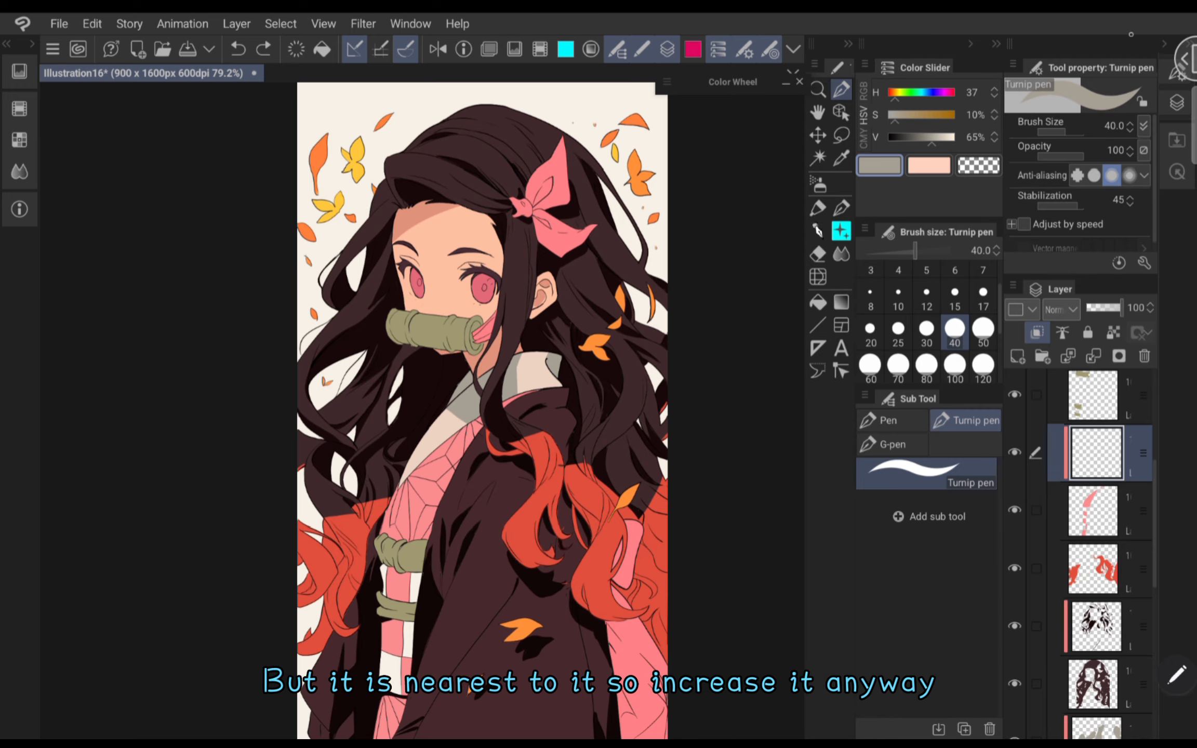
scroll(374, 410, "up", 5)
key("i")
left_click(500, 304)
left_click(862, 92)
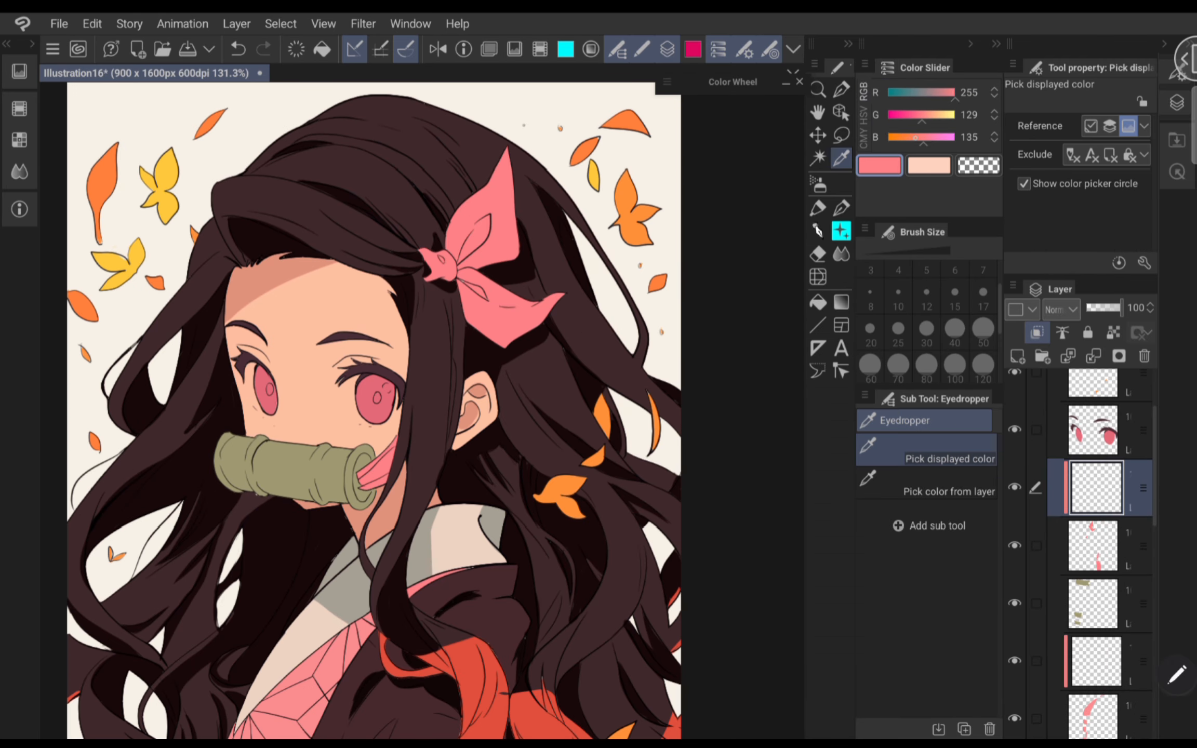
left_click(863, 115)
left_click(994, 141)
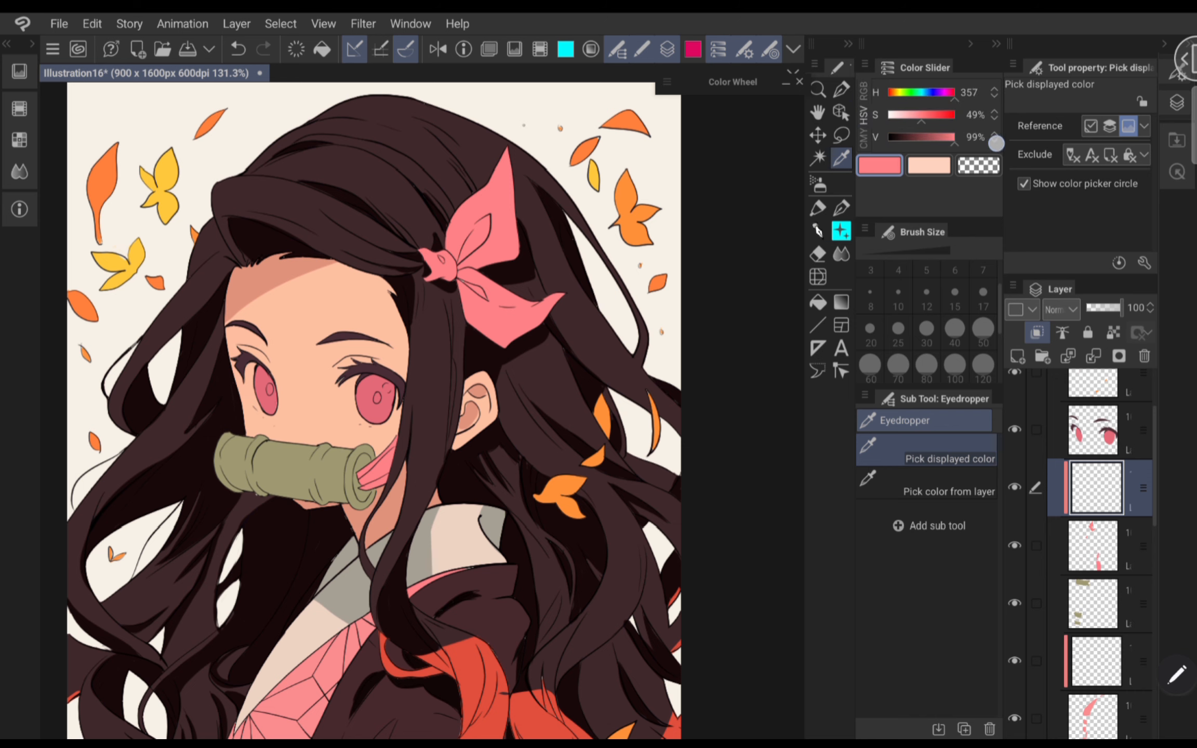
left_click(994, 140)
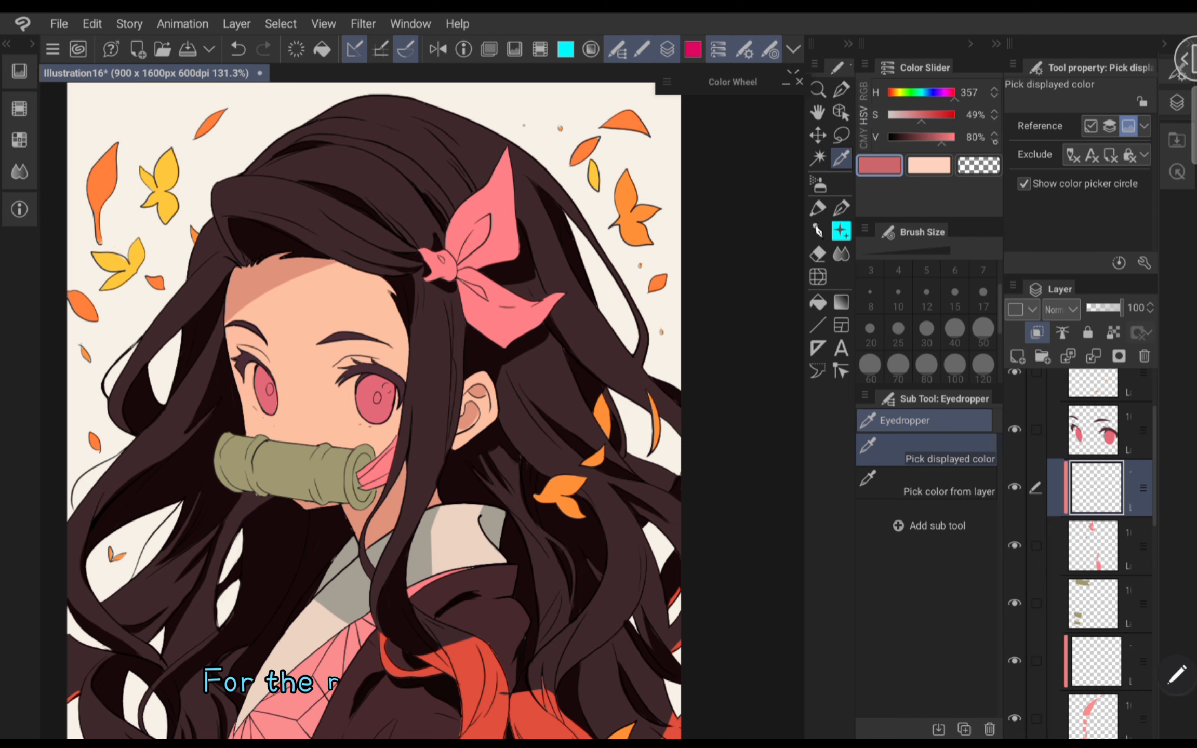
- Test the shadow colour on the ribbon and adjust it to saturation 59% and value 89%
scroll(478, 304, "up", 6)
key("p")
mouse_move(468, 318)
left_mouse_down()
mouse_move(477, 333)
mouse_move(444, 377)
left_mouse_up()
key("ctrl+z")
left_click(948, 145)
key("ctrl+z")
left_click(924, 121)
left_click_drag(923, 121, 927, 121)
- Paint shadows inside the folds of the ribbon's loop and tail and on its knot
mouse_move(440, 379)
left_mouse_down()
mouse_move(480, 304)
mouse_move(471, 351)
mouse_move(489, 323)
left_mouse_up()
key("ctrl+z")
key("ctrl+z")
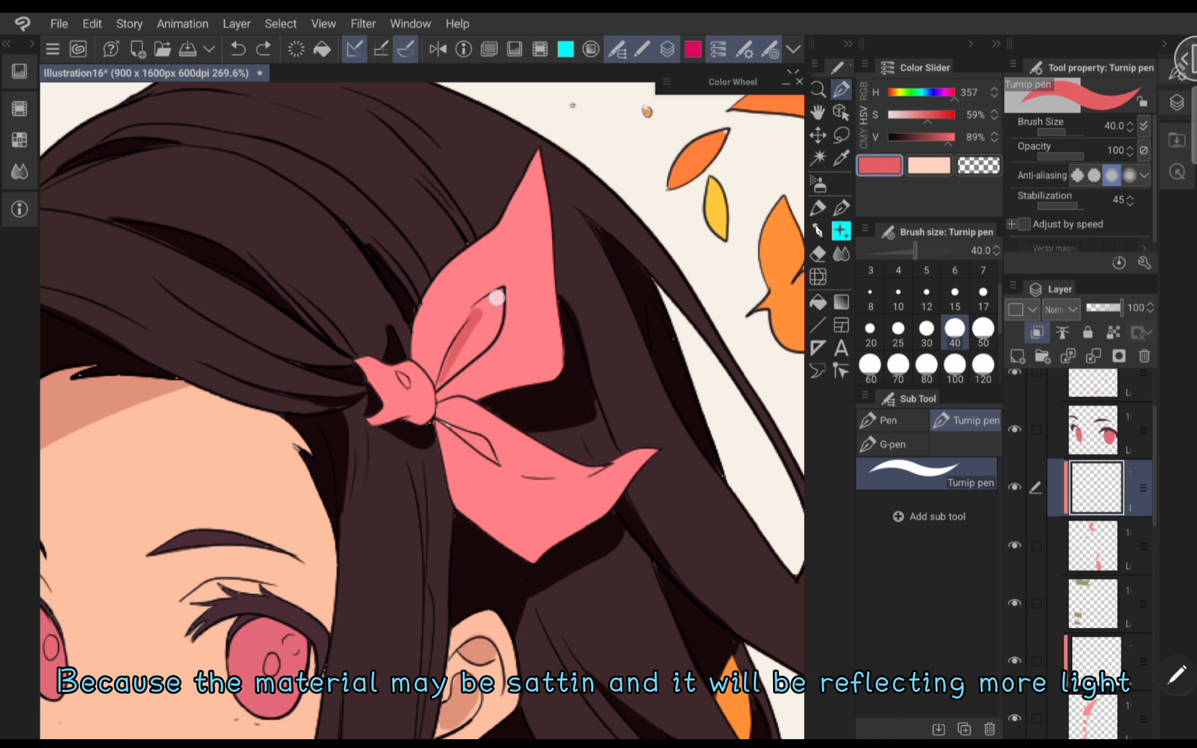
left_click_drag(444, 425, 461, 431)
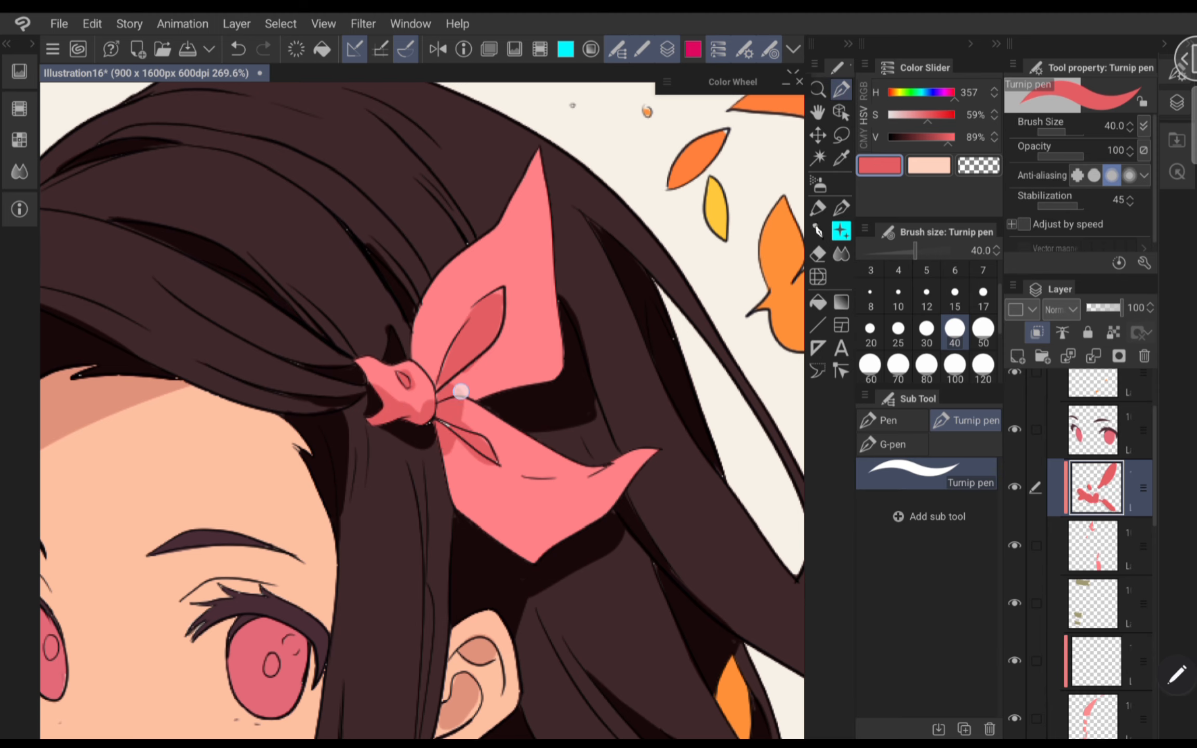
scroll(578, 417, "down", 5)
scroll(585, 458, "up", 5)
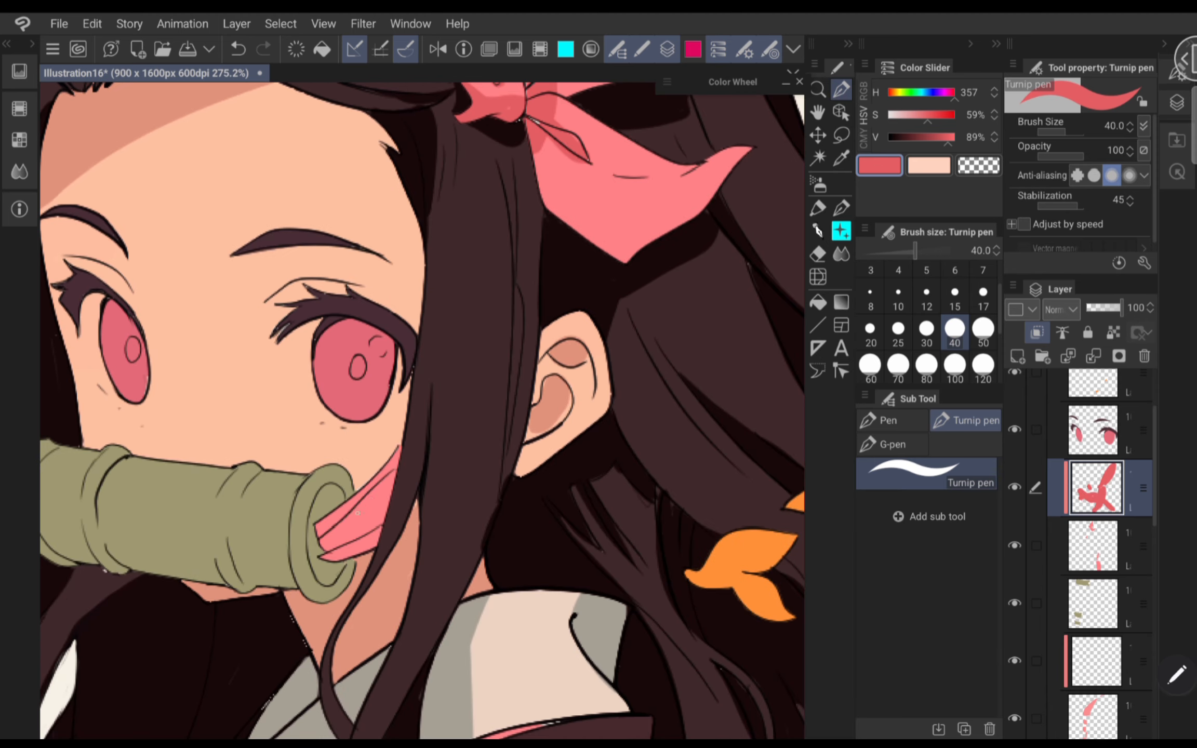
- Paint shadows on the pink sleeve parts along the edge of the overlapping red hair and the kimono
scroll(516, 278, "down", 4)
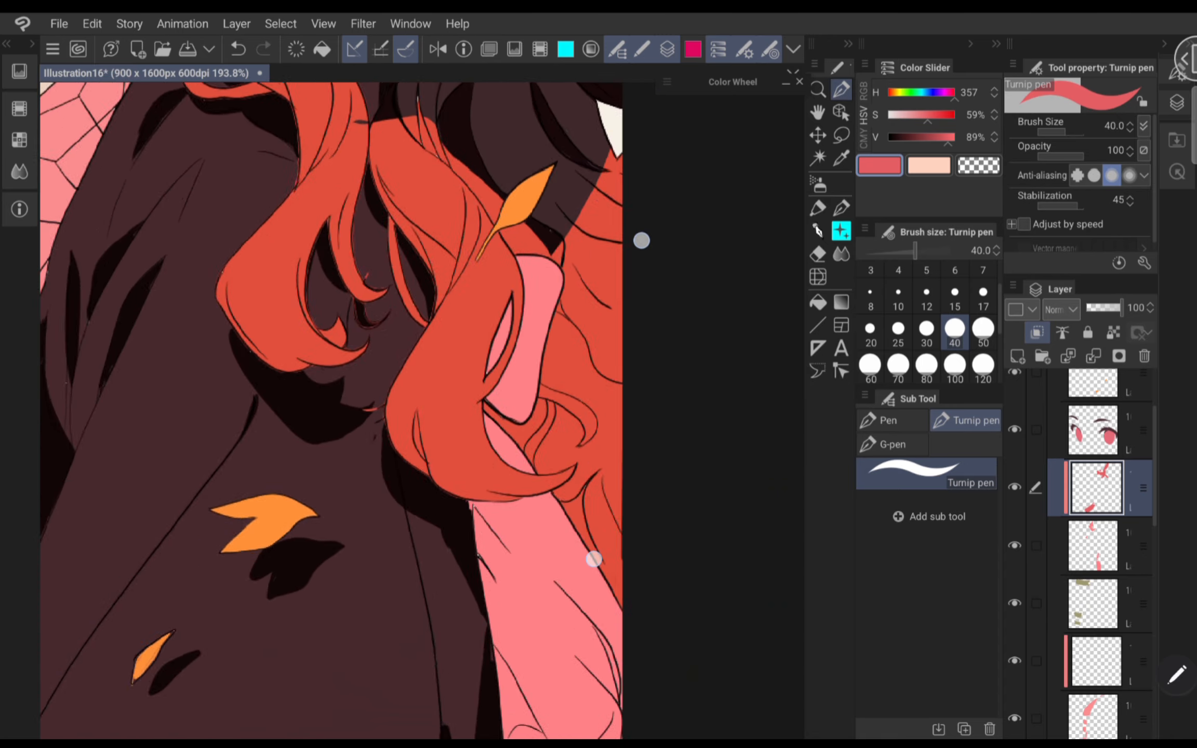
scroll(617, 400, "down", 2)
scroll(502, 269, "up", 5)
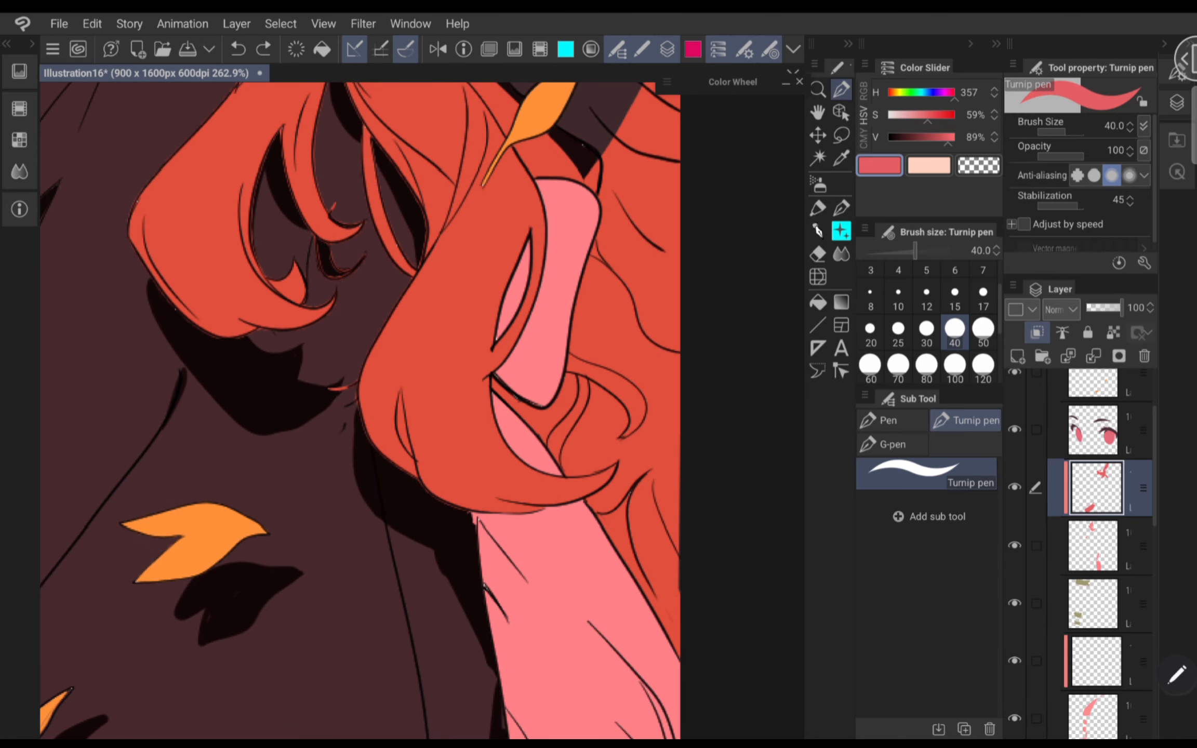
left_click_drag(523, 253, 501, 332)
mouse_move(506, 375)
left_mouse_down()
mouse_move(553, 227)
mouse_move(546, 212)
left_mouse_up()
left_click_drag(505, 398, 514, 644)
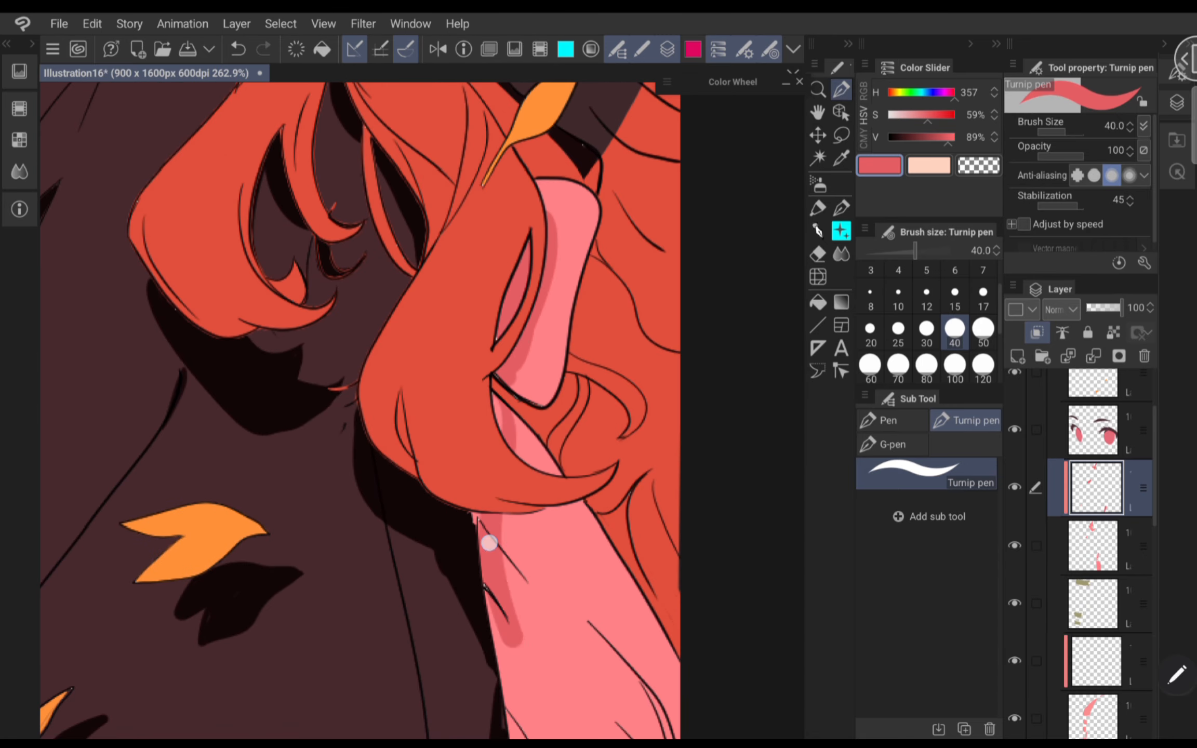
- Extend the shadow down the pink sleeve and add fold shadows along its crease lines
left_click_drag(489, 542, 582, 733)
scroll(552, 426, "down", 2)
scroll(518, 416, "down", 1)
mouse_move(518, 568)
left_mouse_down()
mouse_move(526, 674)
mouse_move(552, 686)
mouse_move(536, 626)
left_mouse_up()
left_click_drag(513, 453, 648, 634)
scroll(580, 375, "down", 2)
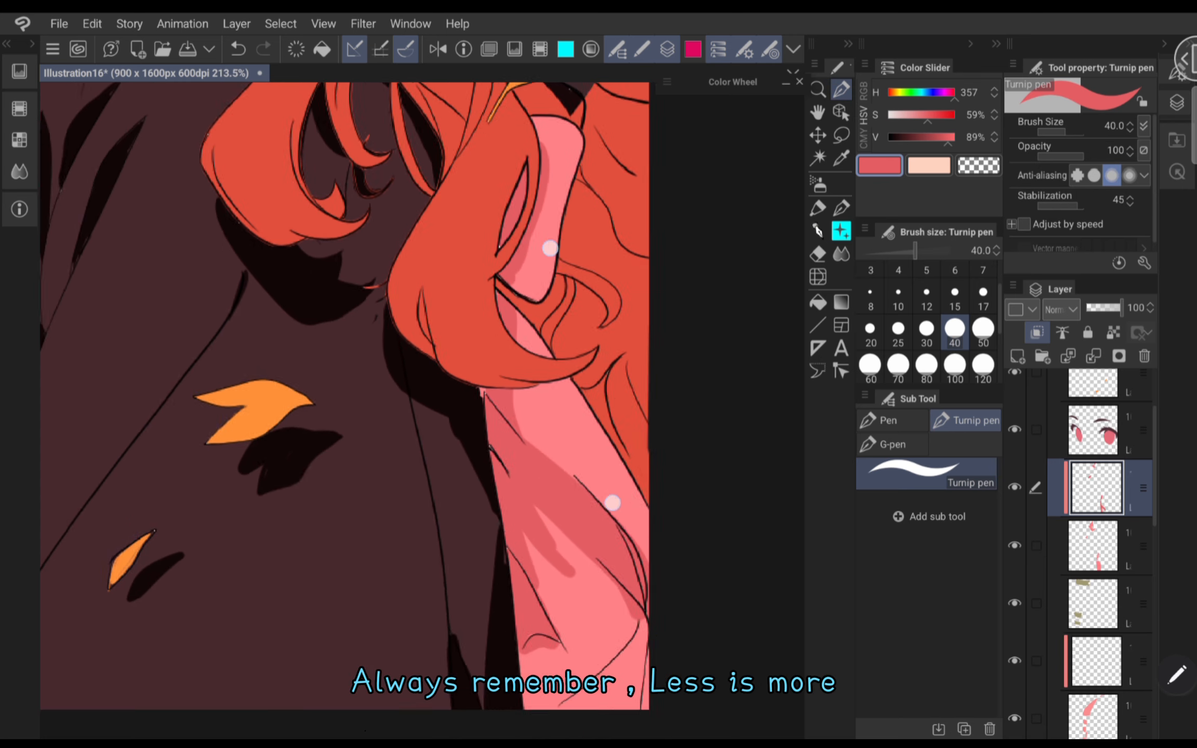
mouse_move(610, 579)
left_mouse_down()
mouse_move(606, 638)
mouse_move(582, 655)
left_mouse_up()
- Trim the pink sleeve's fold shadows with the Hard eraser at size 40
scroll(498, 546, "up", 4)
left_click(818, 254)
mouse_move(560, 464)
left_mouse_down()
mouse_move(567, 481)
mouse_move(526, 430)
mouse_move(537, 454)
left_mouse_up()
mouse_move(582, 632)
left_mouse_down()
mouse_move(543, 606)
mouse_move(536, 616)
left_mouse_up()
mouse_move(588, 683)
left_mouse_down()
mouse_move(615, 662)
mouse_move(662, 553)
left_mouse_up()
scroll(565, 414, "up", 1)
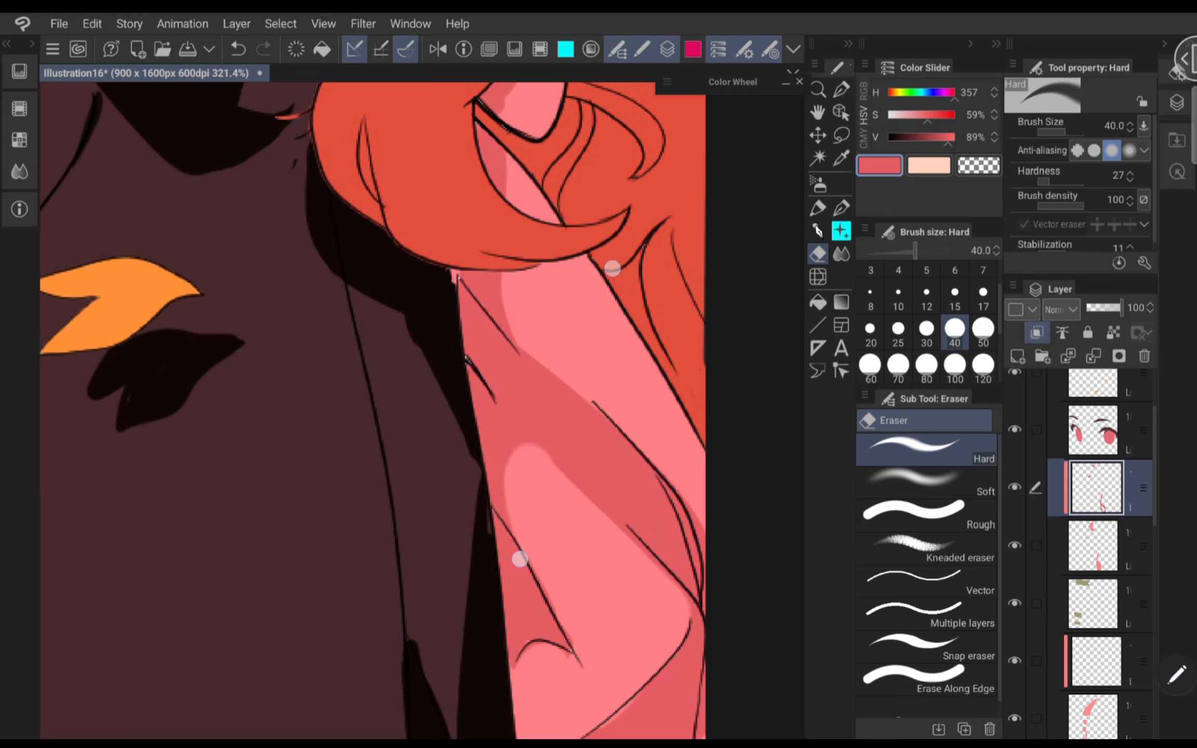
- Switch back to the Turnip pen and select the empty clipped layer above the pink inner kimono layer
left_click(841, 90)
scroll(627, 375, "down", 2)
scroll(627, 375, "down", 5)
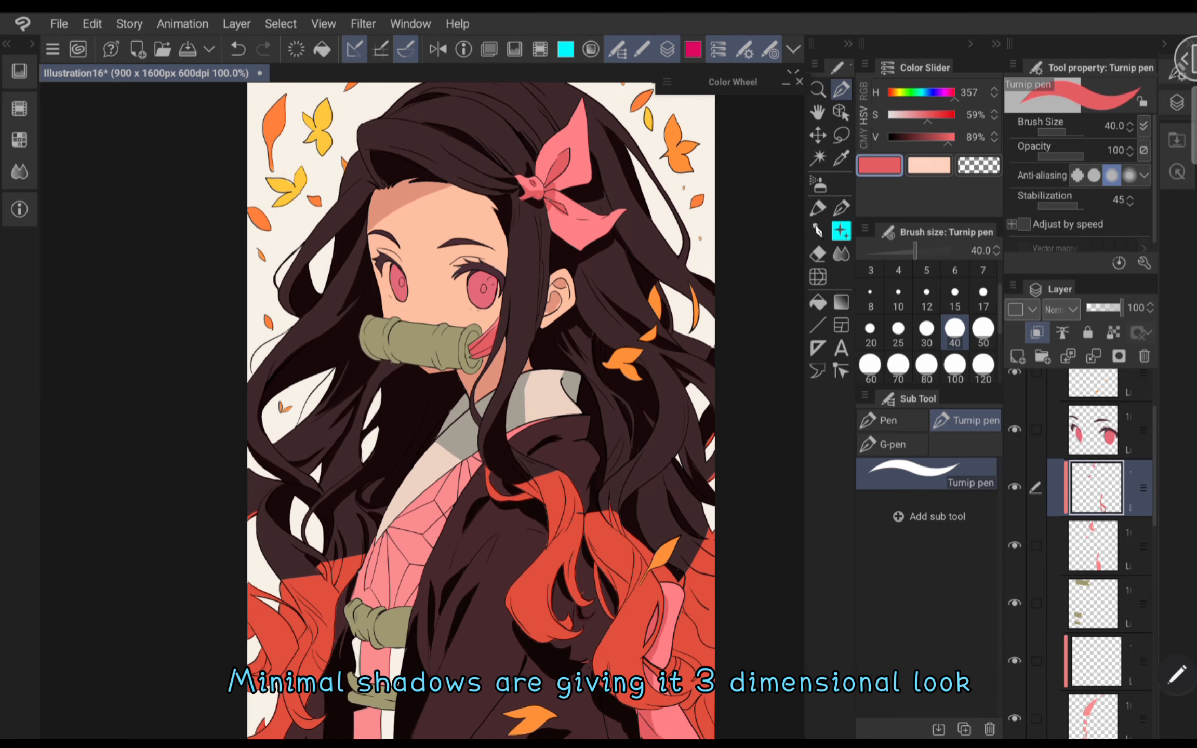
scroll(611, 596, "down", 1)
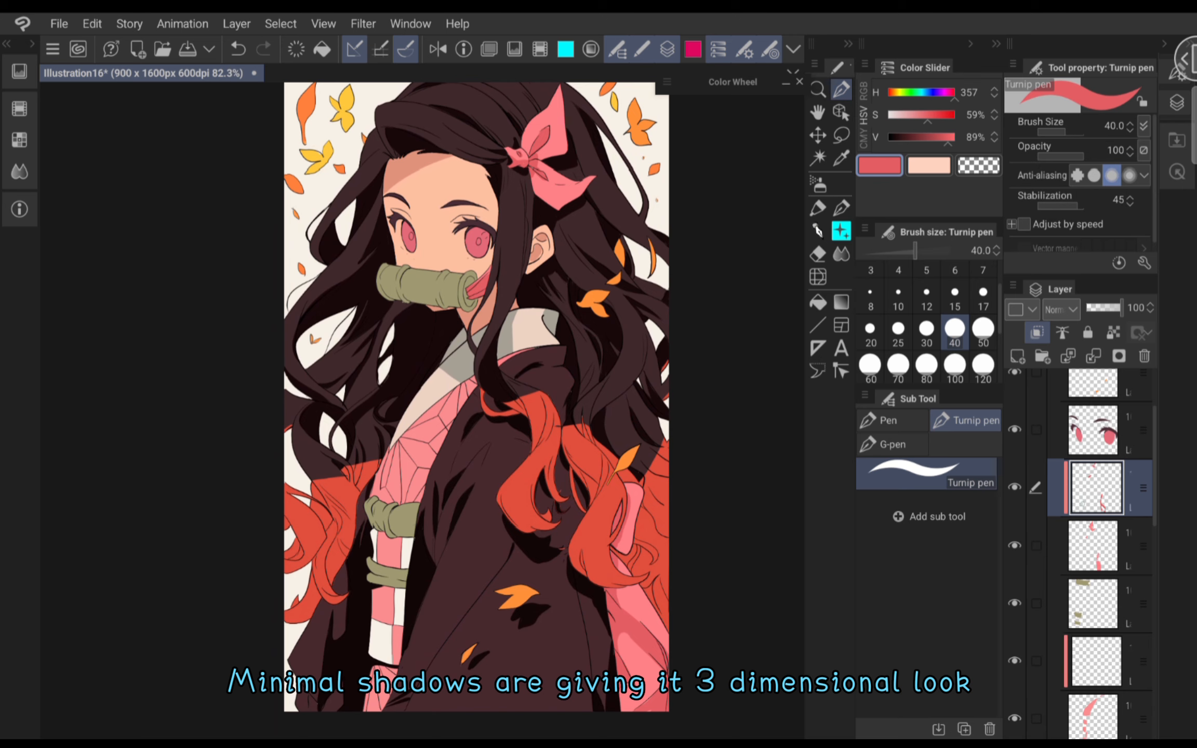
left_click(1110, 547)
left_click(1101, 718)
left_click(1101, 653)
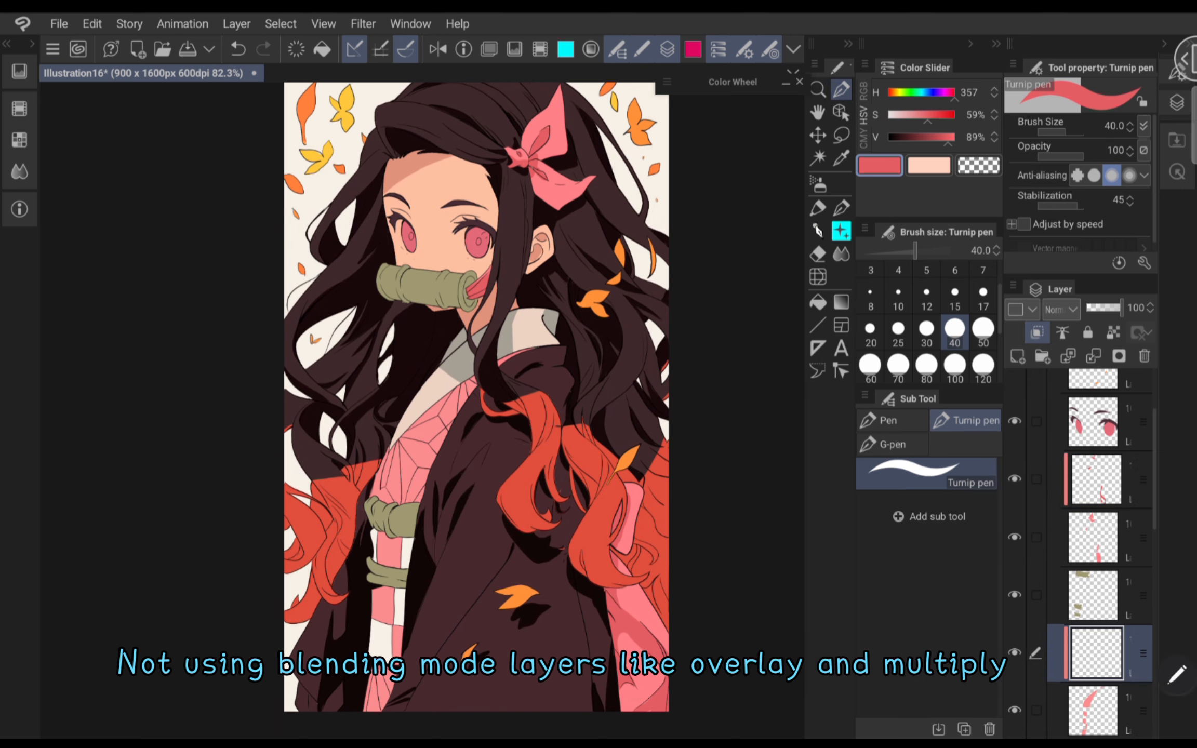
- Paint angular shadows on the pink inner kimono above the sash and on the checkered panel's pink squares using pen size 50
scroll(470, 468, "up", 3)
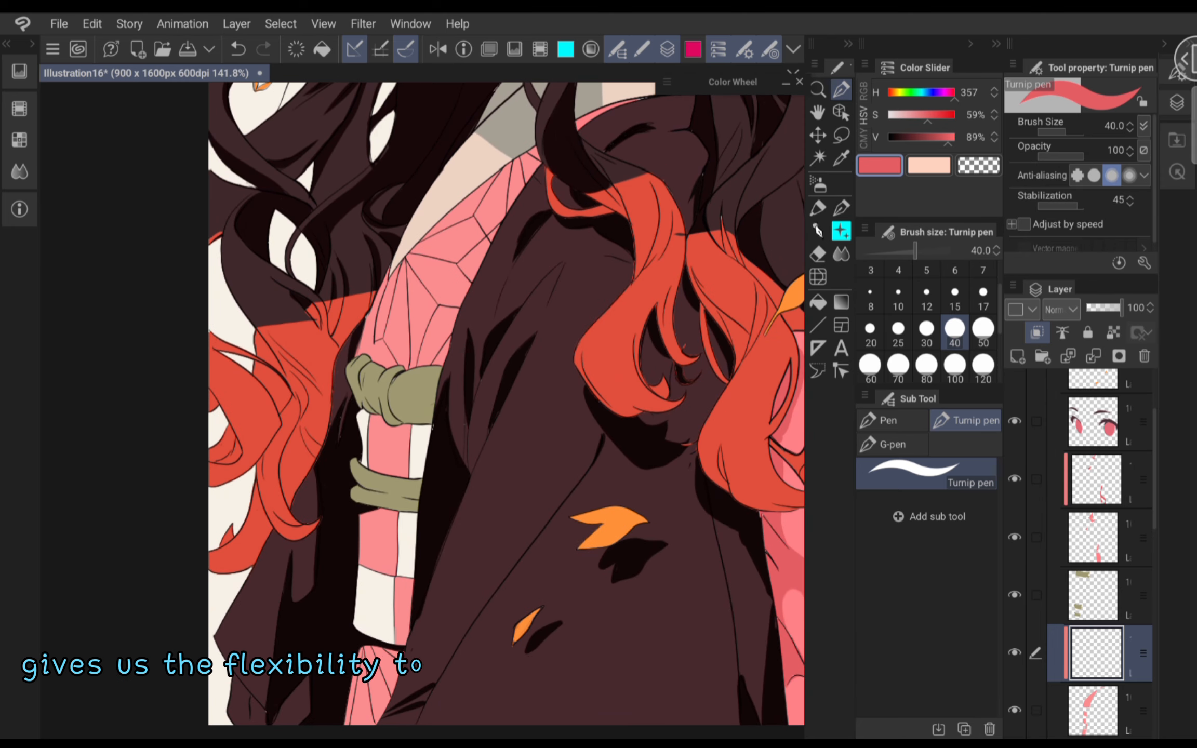
left_click_drag(411, 334, 449, 318)
key("ctrl+z")
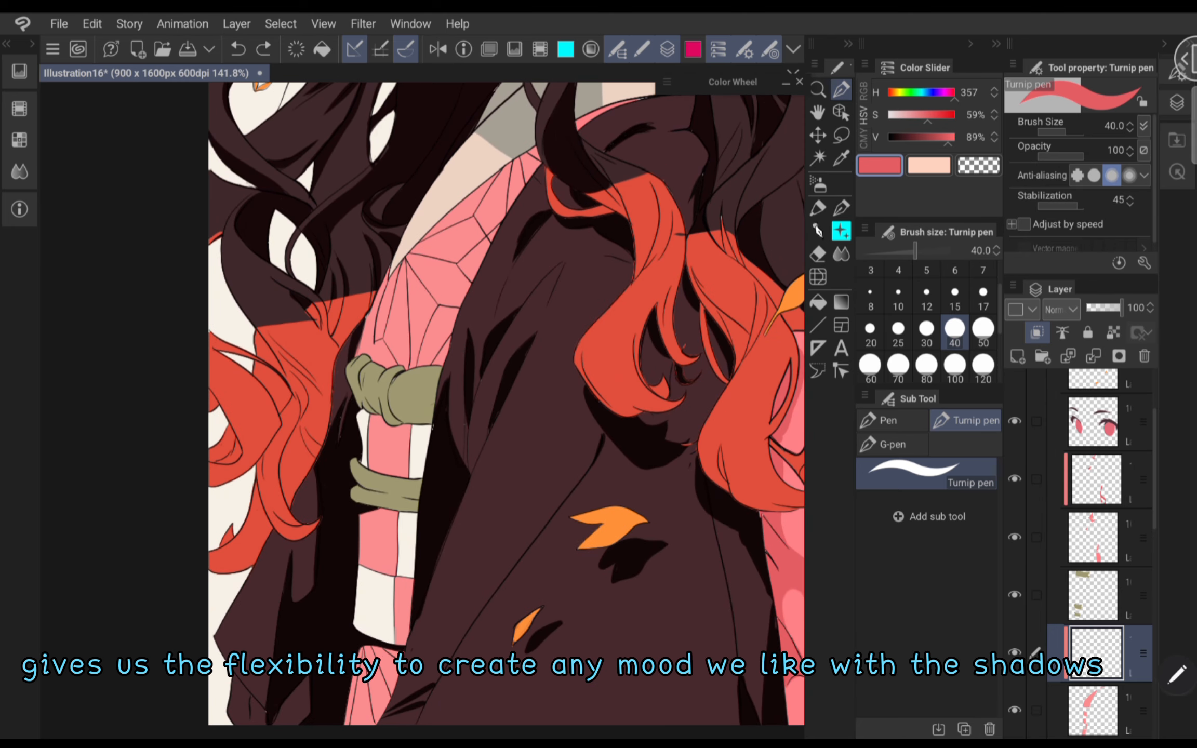
scroll(505, 413, "up", 4)
key("]")
mouse_move(320, 306)
left_mouse_down()
mouse_move(501, 380)
mouse_move(384, 399)
mouse_move(561, 320)
left_mouse_up()
scroll(478, 345, "down", 2)
mouse_move(297, 380)
left_mouse_down()
mouse_move(411, 467)
mouse_move(324, 471)
mouse_move(364, 463)
left_mouse_up()
scroll(440, 413, "up", 1)
mouse_move(239, 478)
left_mouse_down()
mouse_move(352, 678)
mouse_move(330, 593)
left_mouse_up()
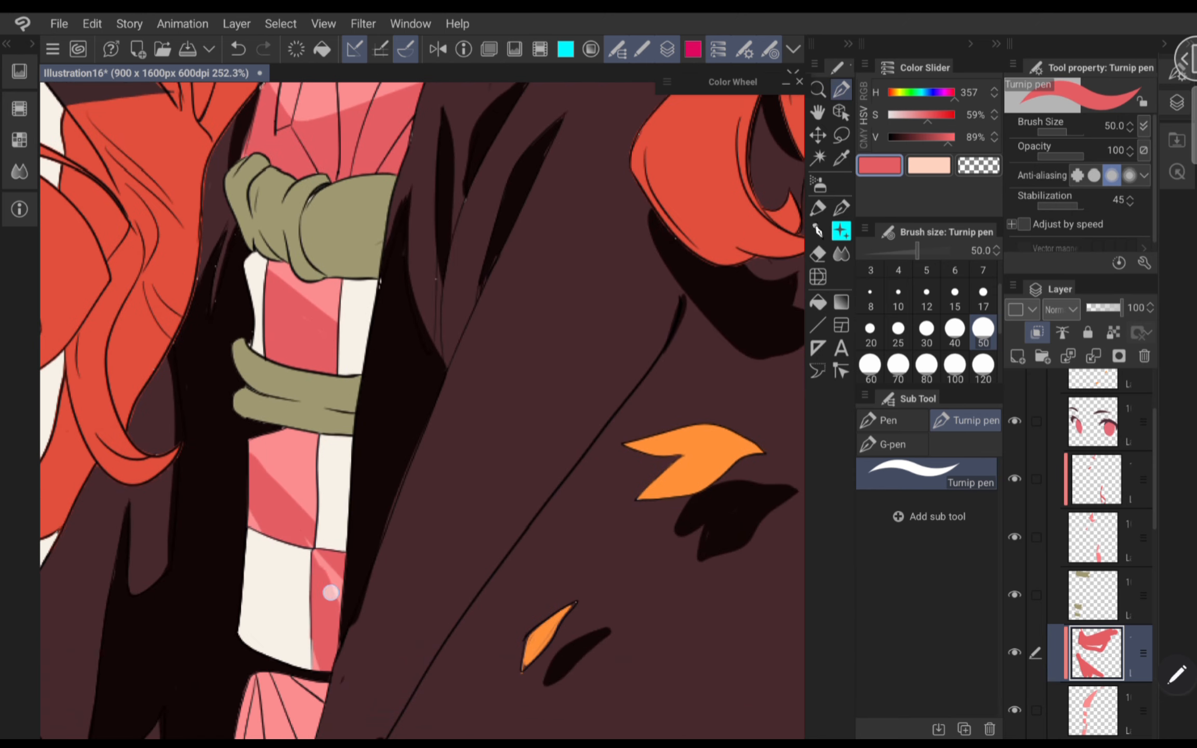
scroll(490, 402, "down", 2)
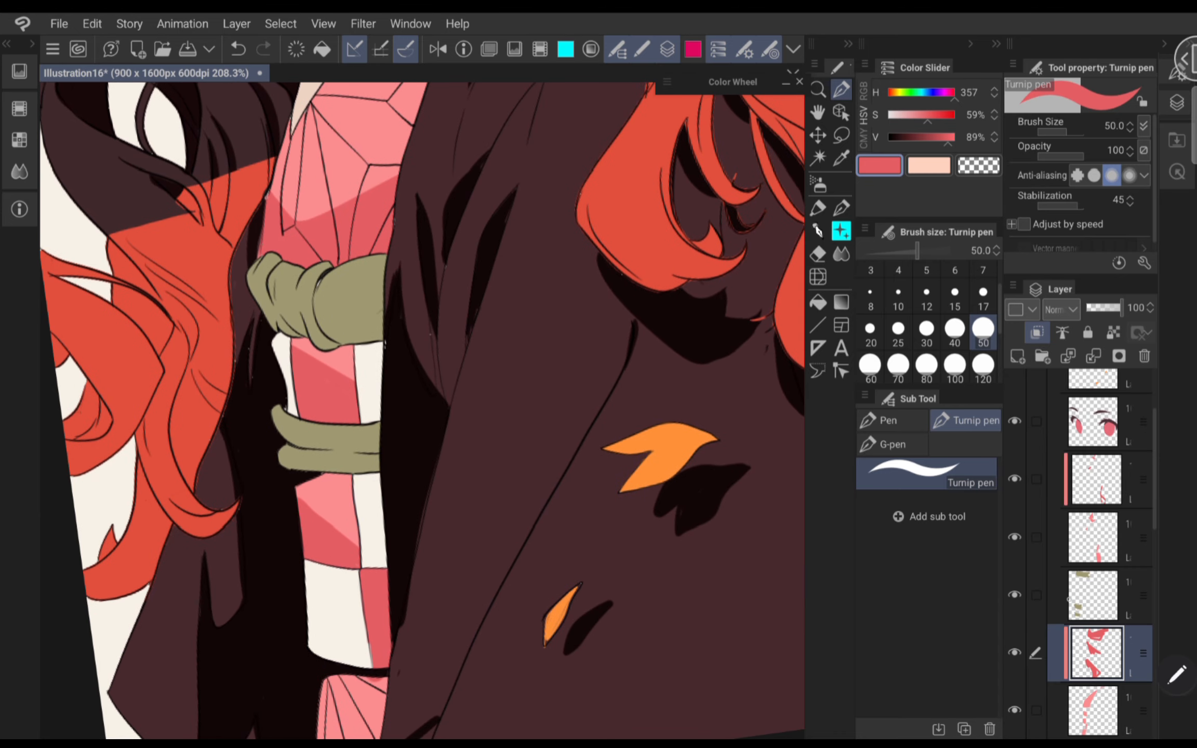
- Add a new layer above the green bamboo and sash layer and clip it to the layer below
scroll(1093, 550, "down", 2)
left_click(1092, 595)
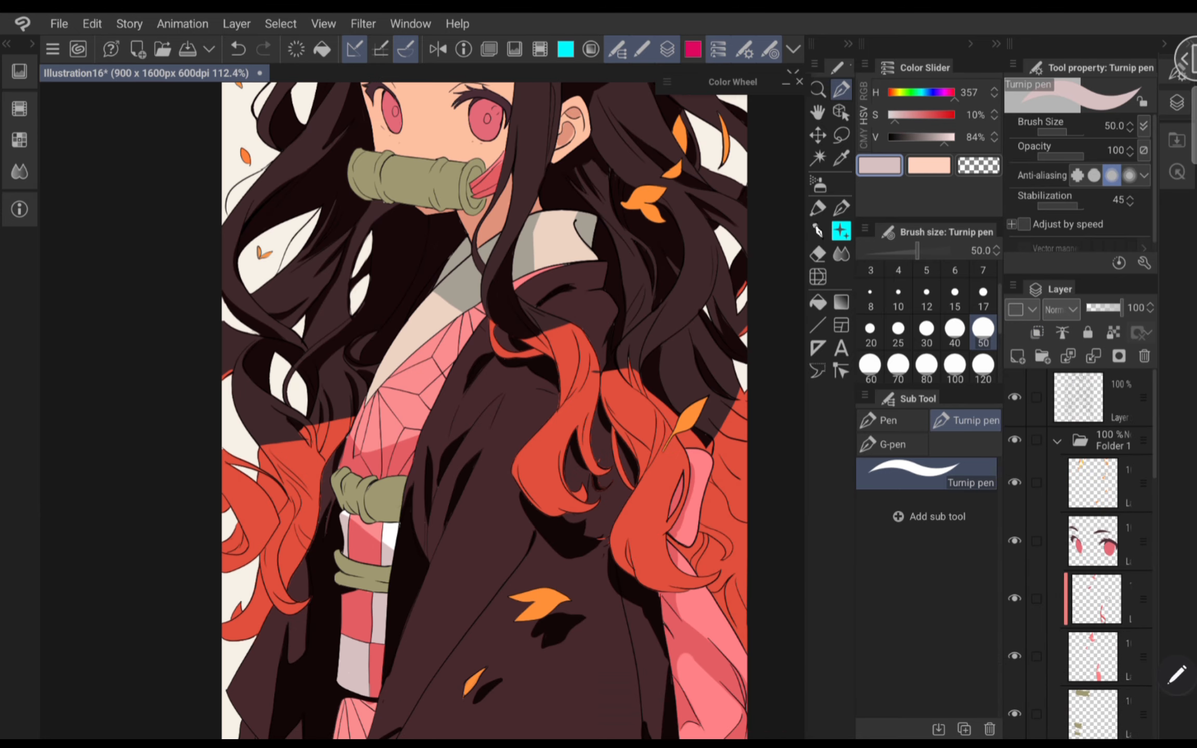
scroll(1093, 519, "down", 2)
left_click(1092, 589)
left_click(1017, 357)
left_click(1037, 332)
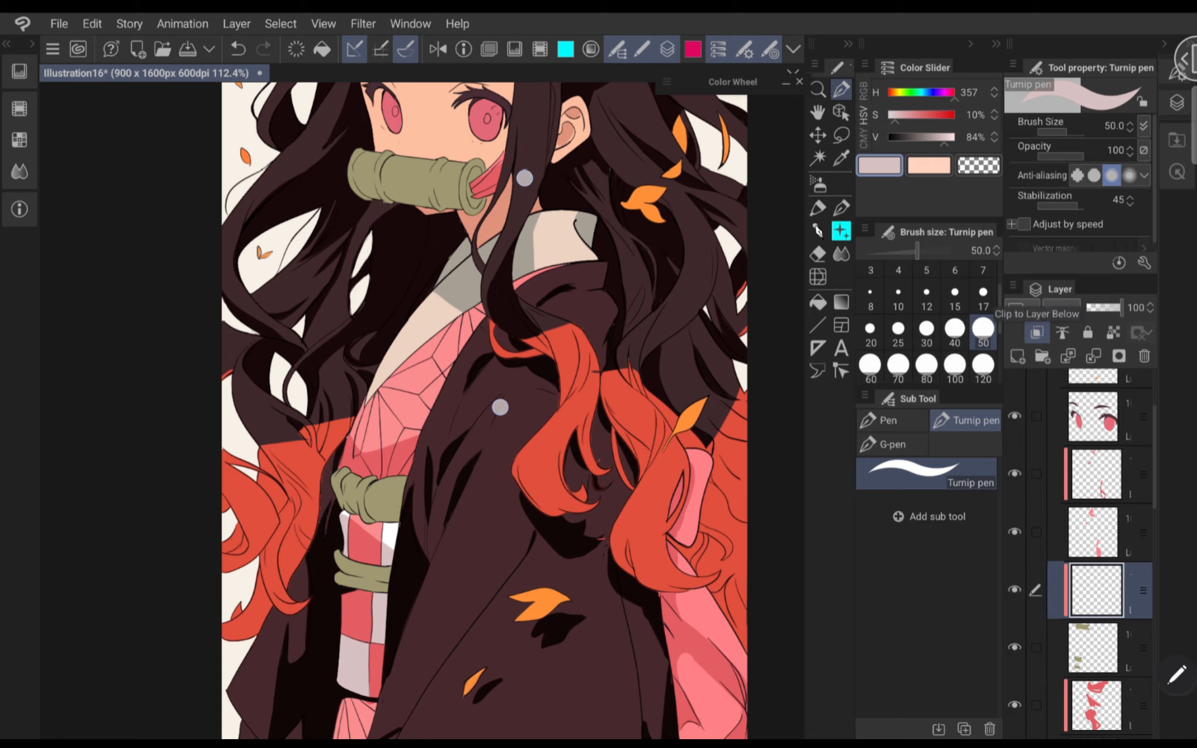
- Sample the bamboo's green, adjust it to hue 37, saturation 37% and value 49%, and return to the Turnip pen
scroll(513, 294, "up", 5)
left_click(841, 158)
left_click(536, 354)
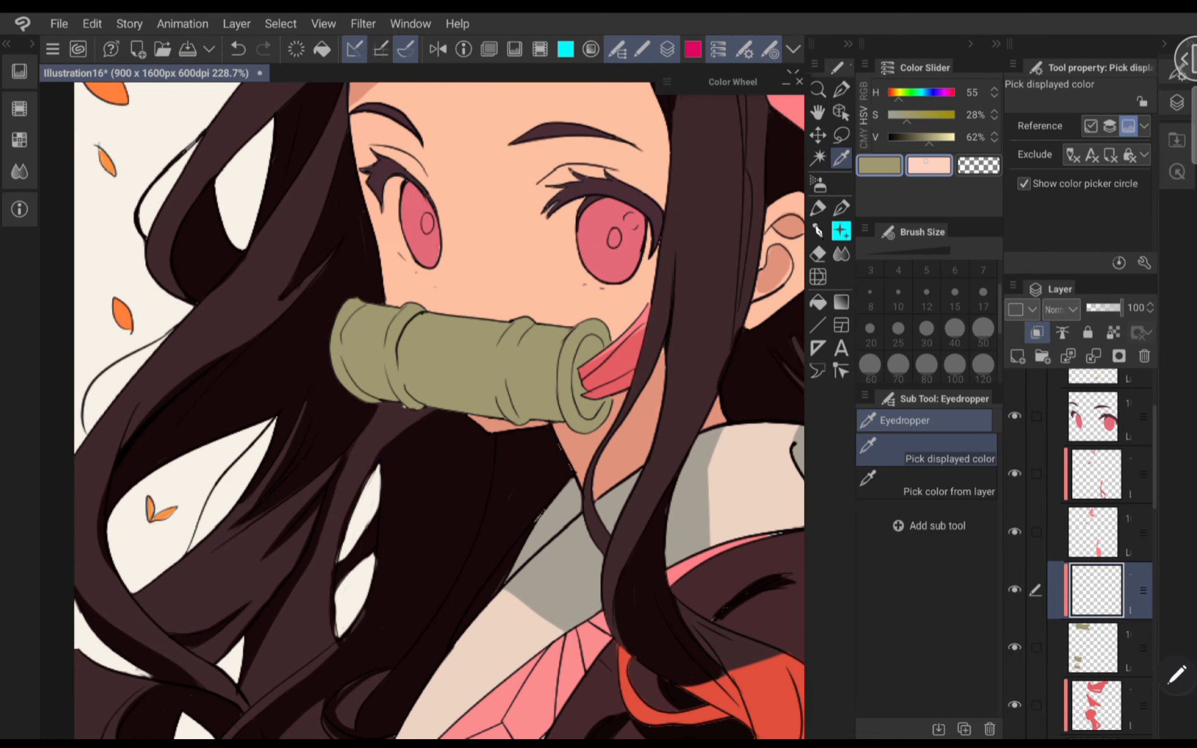
left_click(863, 91)
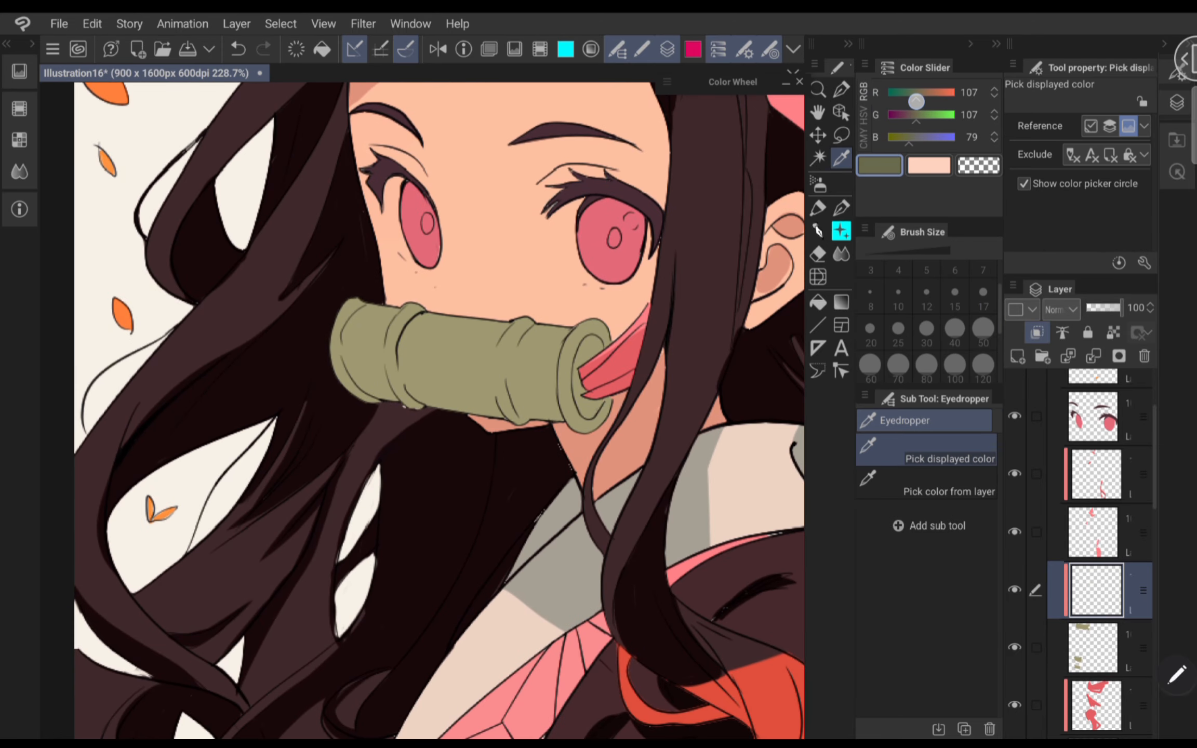
left_click(864, 115)
scroll(501, 332, "up", 2)
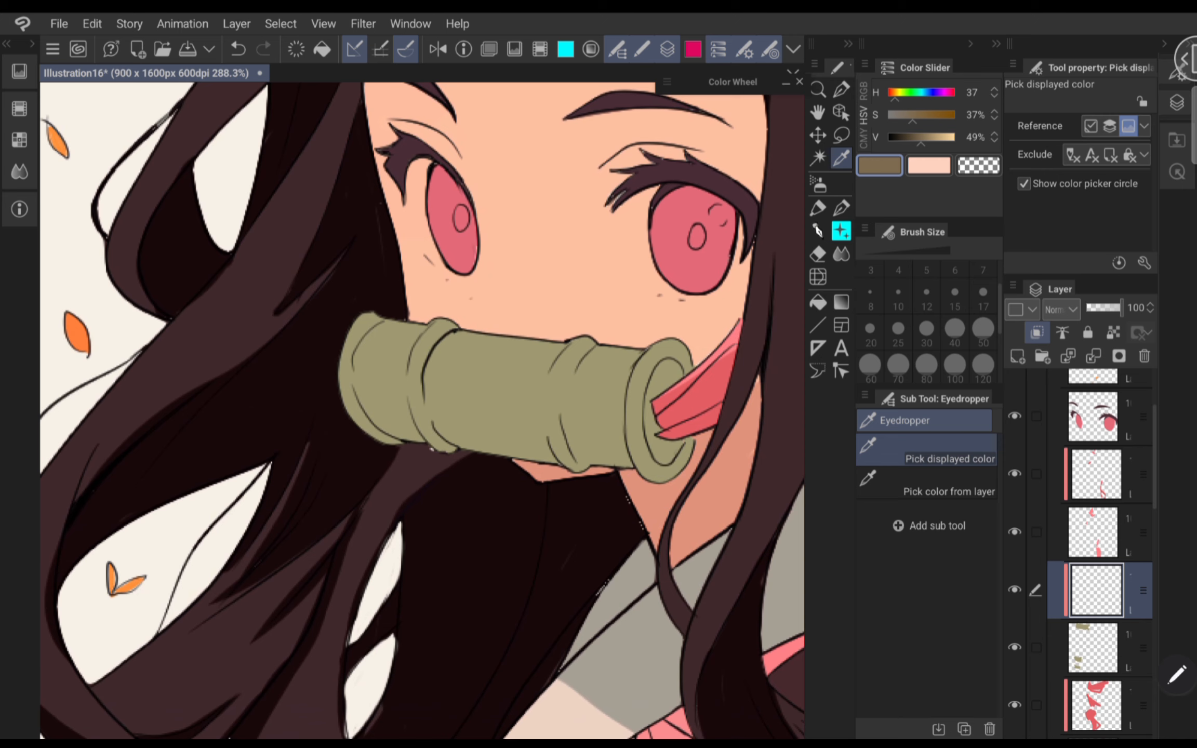
key("p")
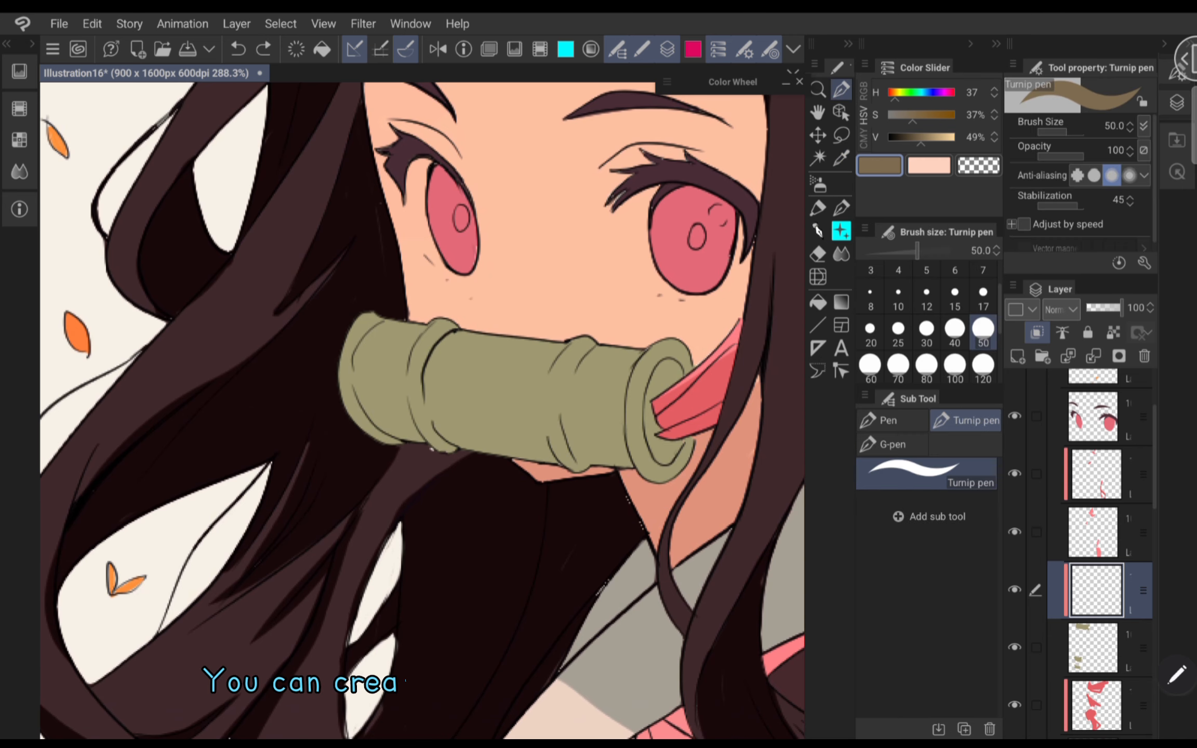
- Paint darker green shadows along the underside of the bamboo muzzle and the folds of the upper sash knot
left_click_drag(340, 371, 660, 472)
scroll(613, 335, "down", 5)
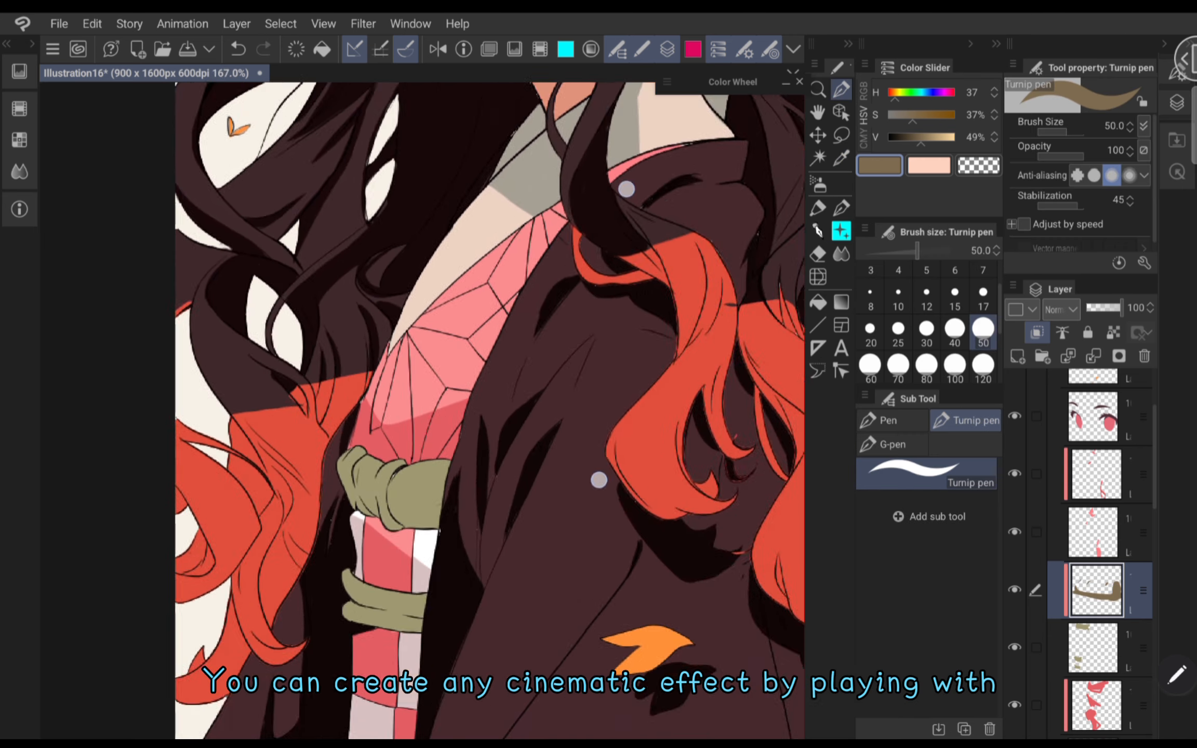
scroll(613, 335, "up", 4)
left_click_drag(470, 441, 572, 483)
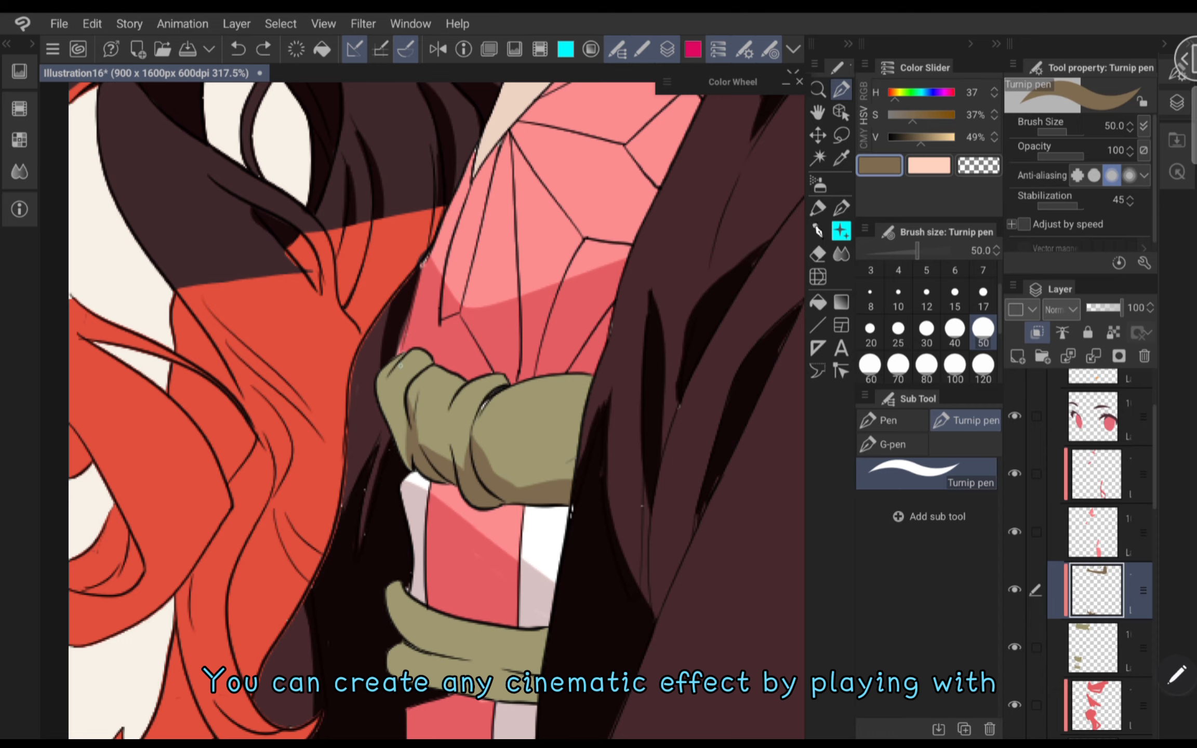
- Shade the lower sash cord in darker green, undoing and repainting the strokes along its lower band
left_click_drag(394, 659, 533, 686)
left_click_drag(387, 619, 534, 673)
key("ctrl+z")
key("ctrl+z")
scroll(413, 280, "down", 5)
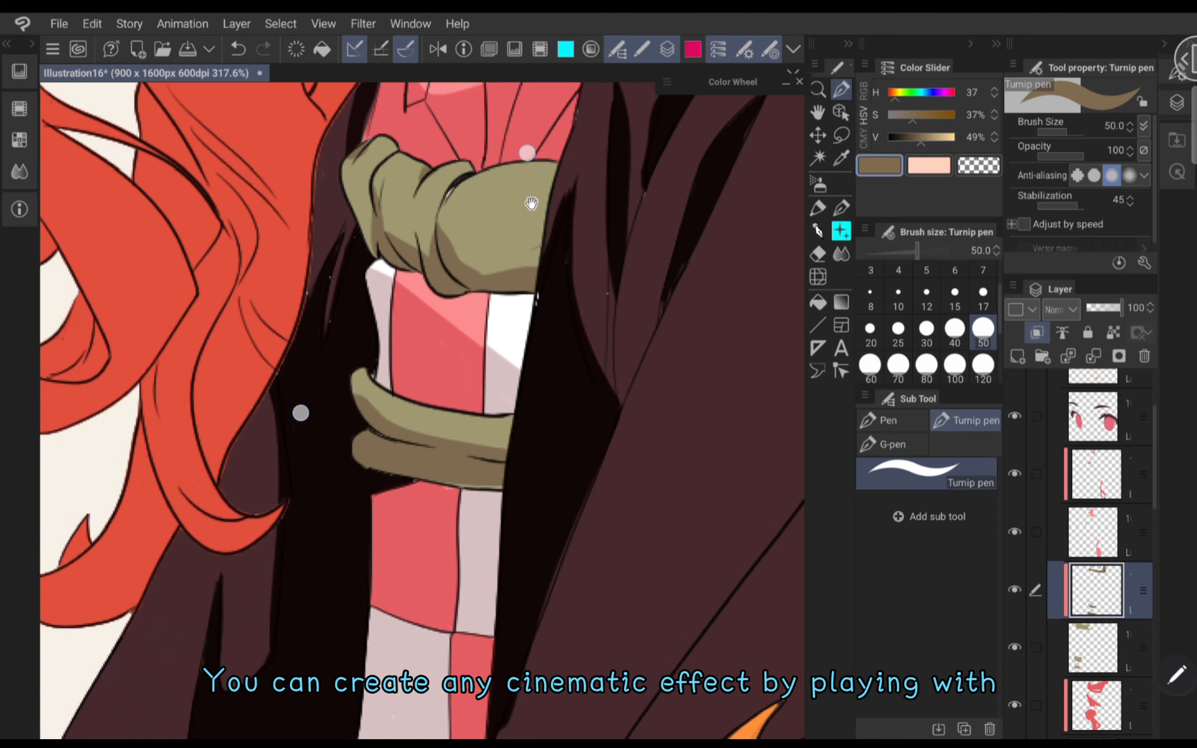
left_click_drag(363, 358, 518, 447)
scroll(518, 447, "down", 5)
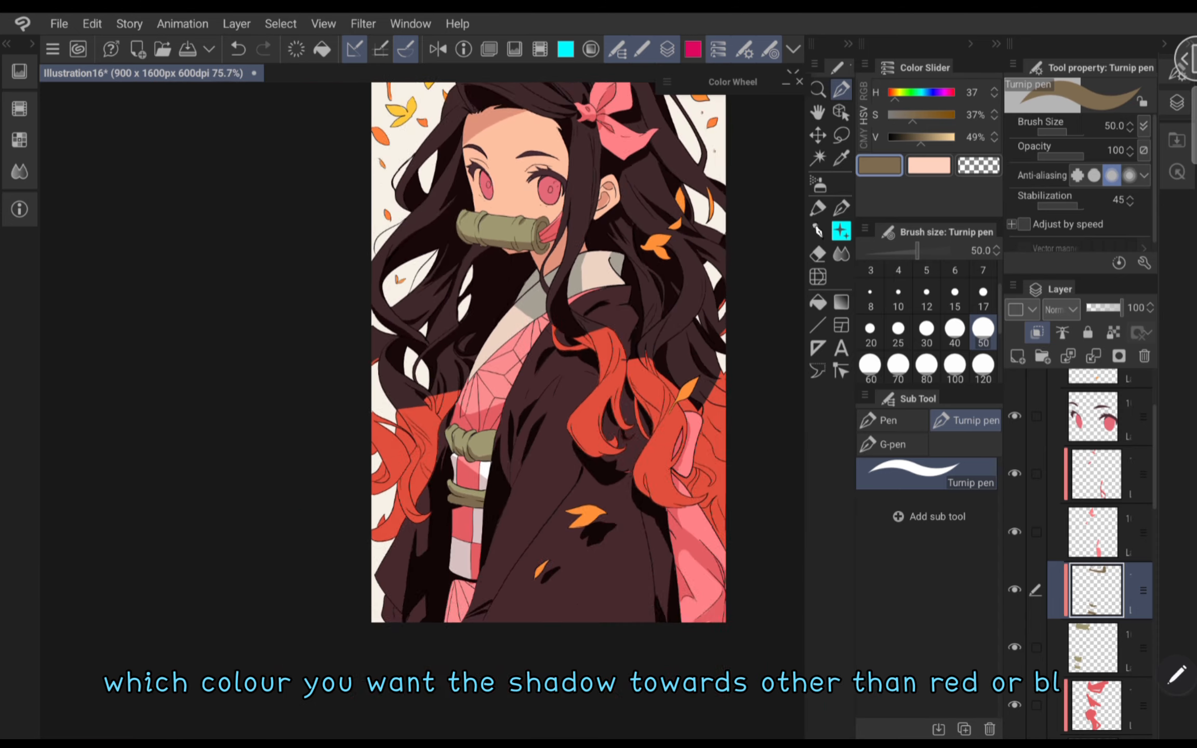
scroll(654, 634, "down", 5)
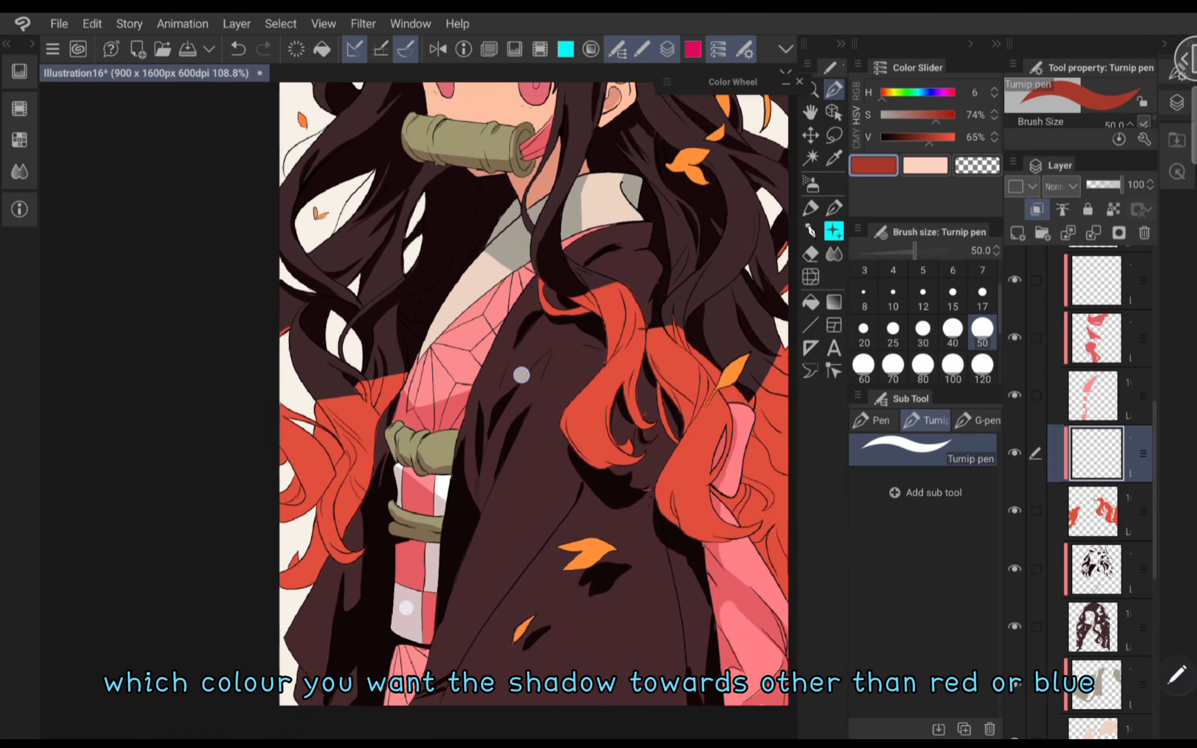
- Paint dark red shadows with 55% brightness on the orange-red hair tips beside the sash on the empty clipped layer
scroll(463, 492, "up", 2)
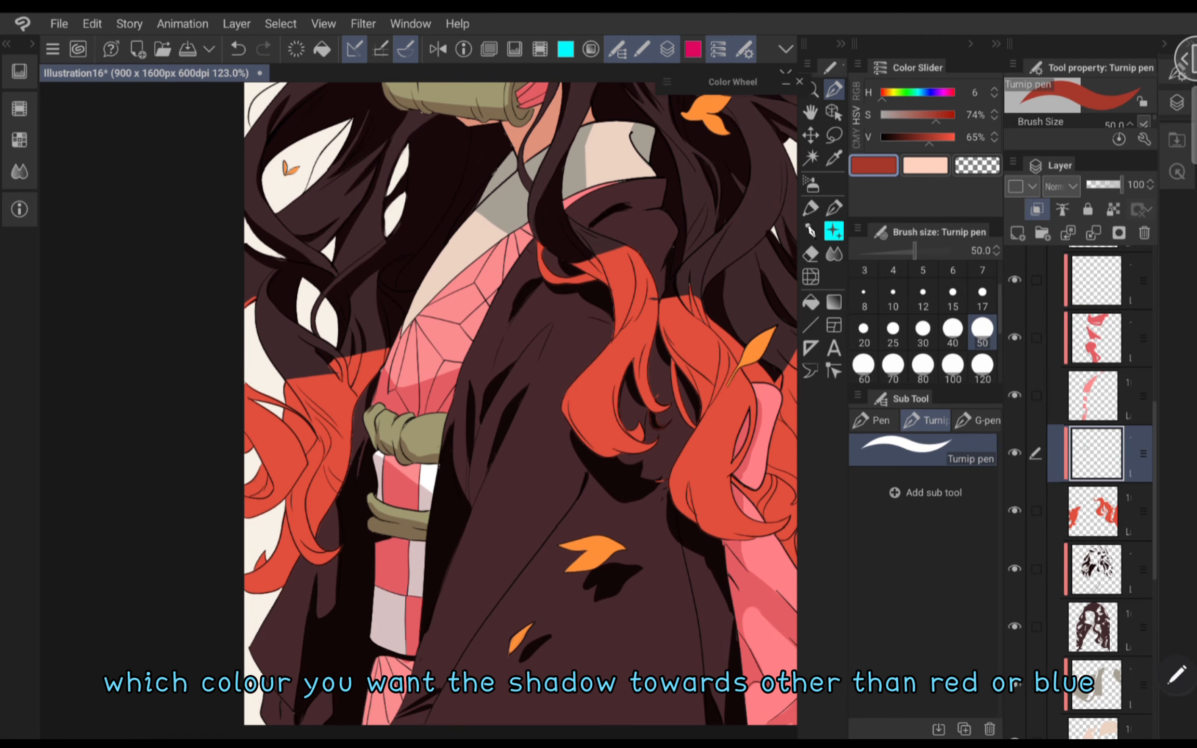
scroll(364, 441, "up", 3)
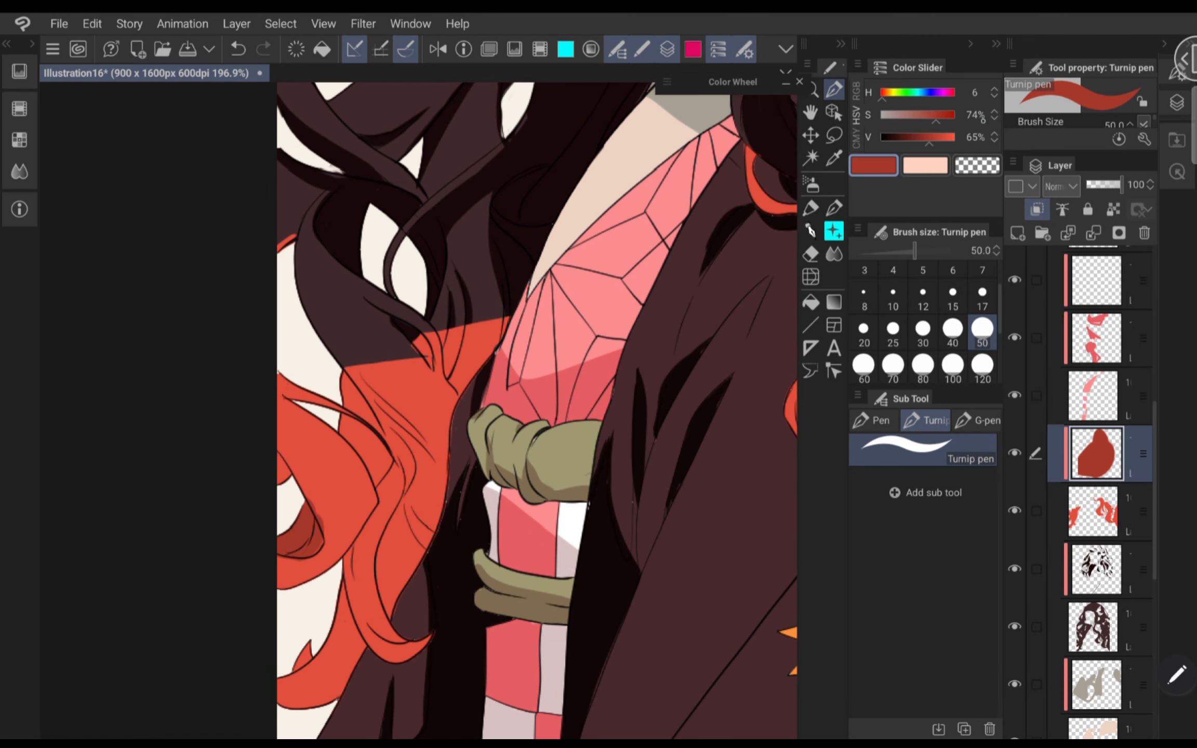
scroll(358, 472, "up", 1)
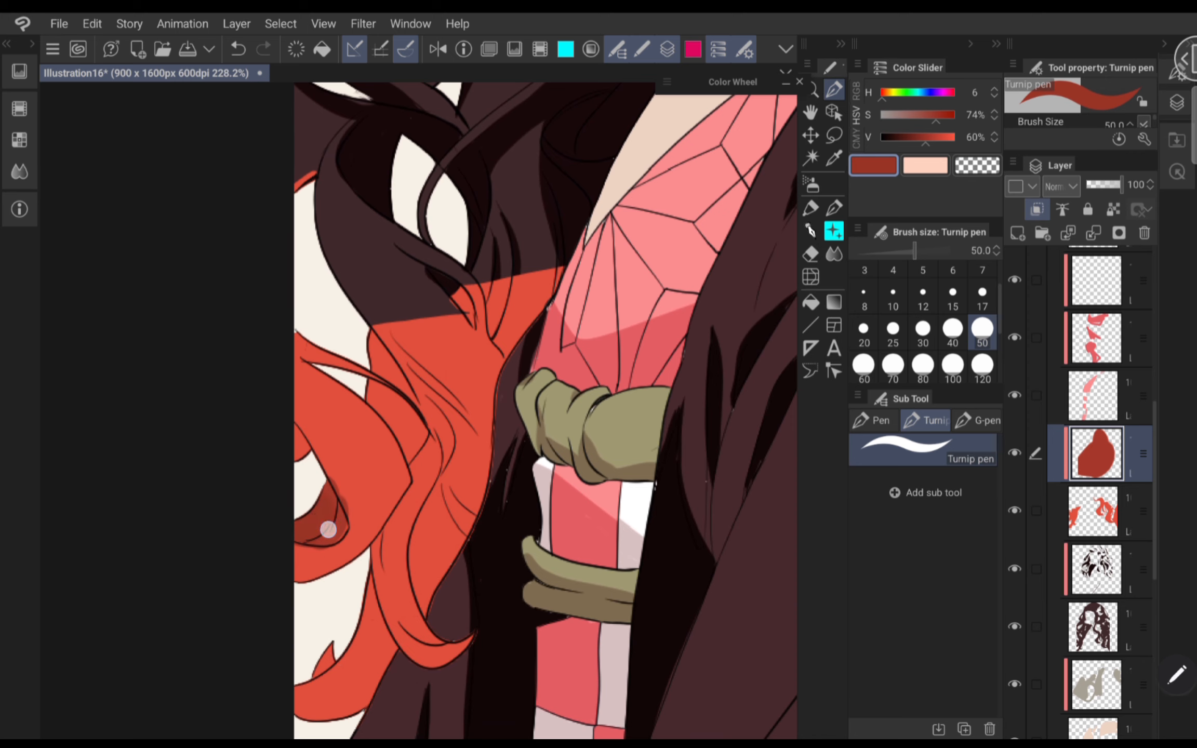
scroll(543, 438, "up", 1)
mouse_move(436, 507)
left_mouse_down()
mouse_move(486, 481)
mouse_move(422, 384)
mouse_move(413, 395)
left_mouse_up()
scroll(427, 574, "up", 1)
left_click_drag(324, 619, 315, 634)
mouse_move(372, 528)
left_mouse_down()
mouse_move(406, 623)
mouse_move(378, 588)
left_mouse_up()
scroll(417, 355, "down", 1)
scroll(314, 552, "up", 3)
- Trim the dark red shadow edges on the curled hair tips with the Hard eraser at size 40
key("e")
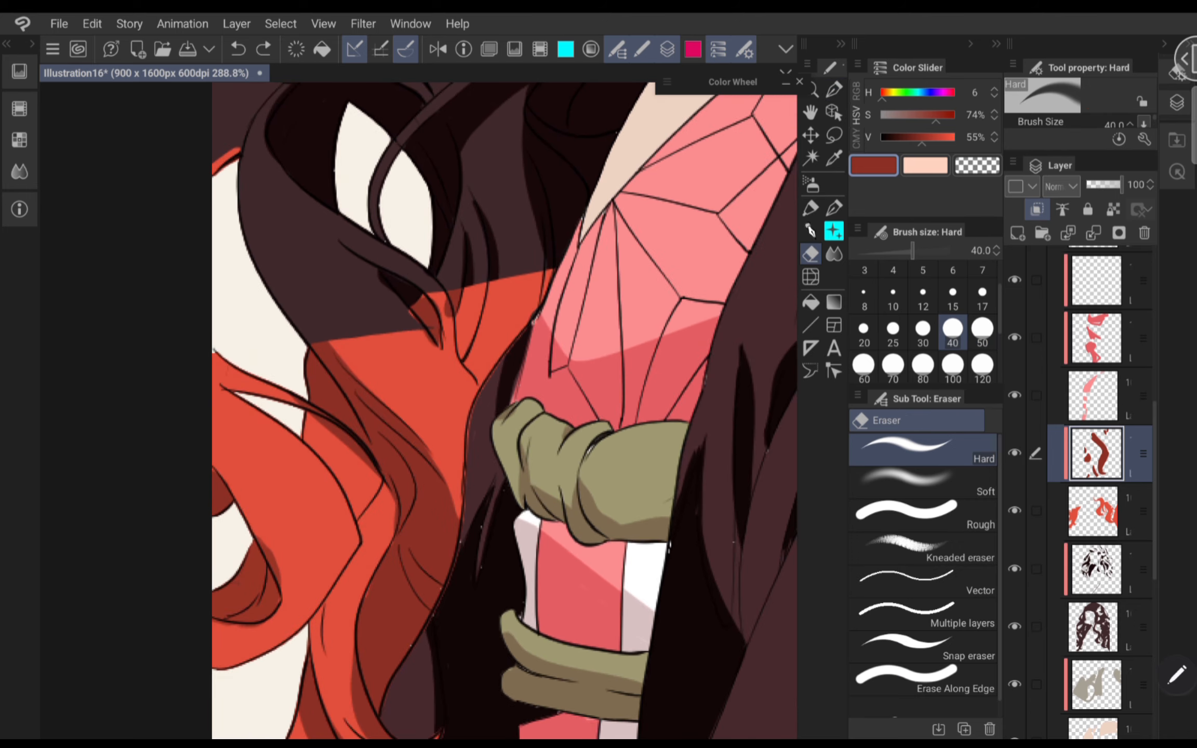
left_click_drag(279, 566, 277, 563)
scroll(442, 415, "down", 1)
left_click_drag(333, 626, 336, 664)
scroll(442, 416, "up", 2)
- Shade the narrow hair strand beside the pink inner kimono in dark red with the Turnip pen, undoing unsuitable strokes
key("p")
left_click_drag(453, 247, 436, 337)
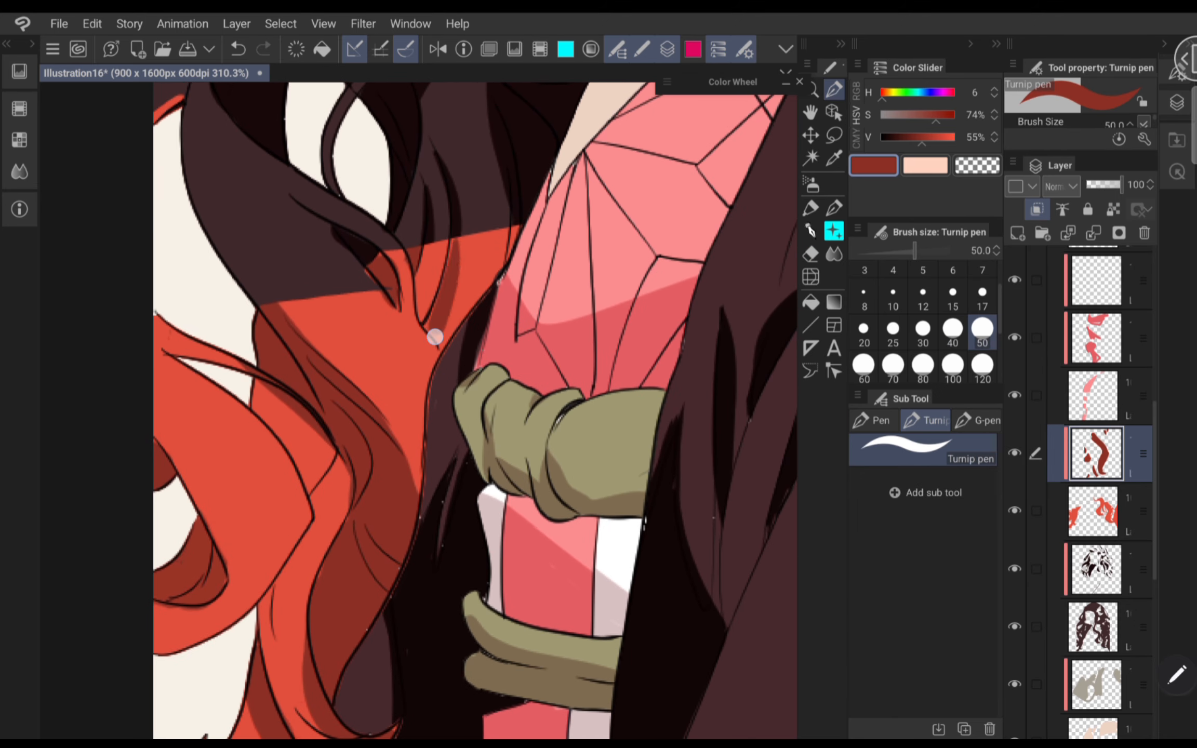
key("ctrl+z")
left_click_drag(511, 237, 426, 350)
key("ctrl+z")
scroll(495, 306, "up", 1)
left_click_drag(479, 287, 414, 366)
key("ctrl+z")
mouse_move(479, 287)
left_mouse_down()
mouse_move(437, 348)
mouse_move(457, 327)
left_mouse_up()
key("e")
scroll(421, 267, "down", 2)
key("p")
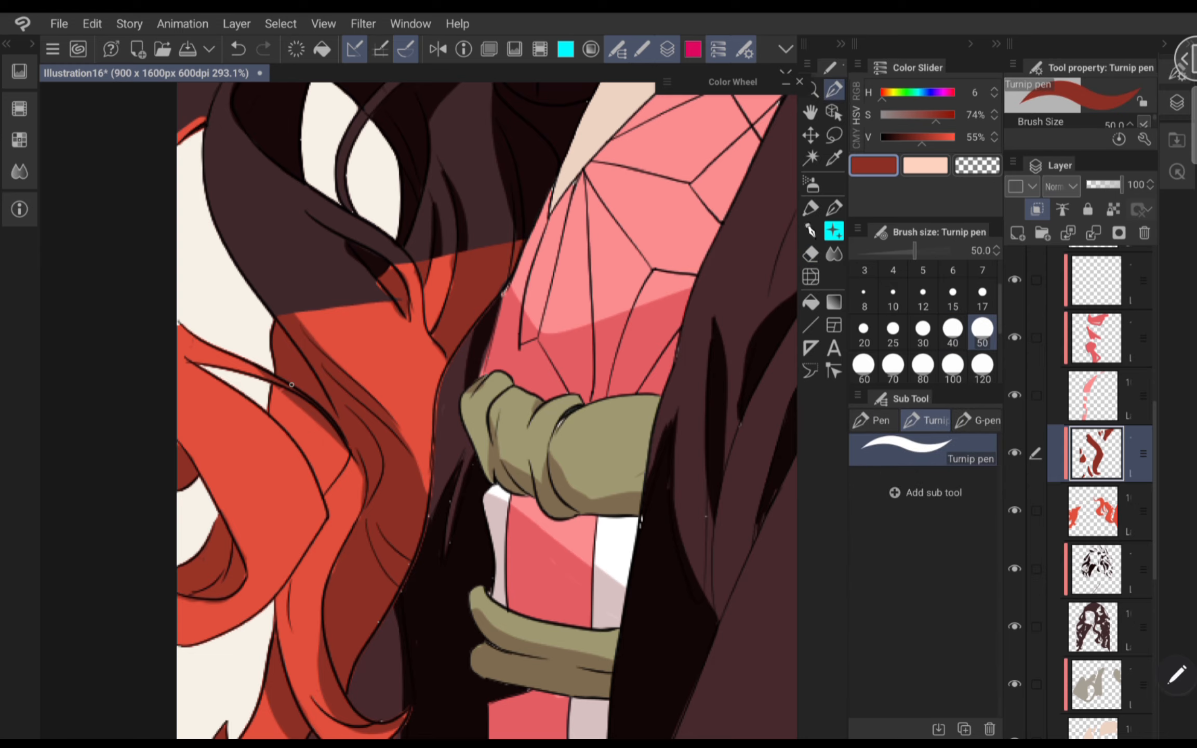
- Erase streaks from the dark red shadow on the hair tips beside the sash and return to the Turnip pen
scroll(479, 447, "down", 5)
scroll(571, 431, "up", 5)
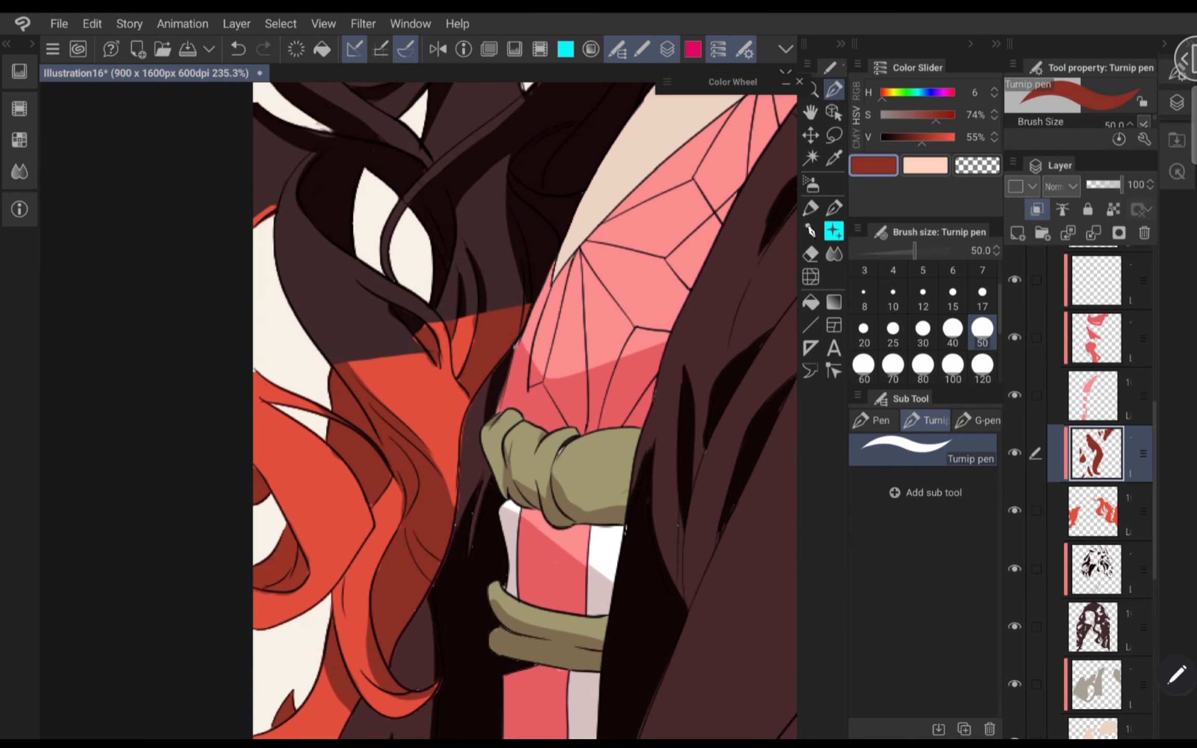
key("e")
left_click_drag(387, 438, 400, 524)
scroll(457, 426, "down", 2)
left_click_drag(266, 406, 307, 474)
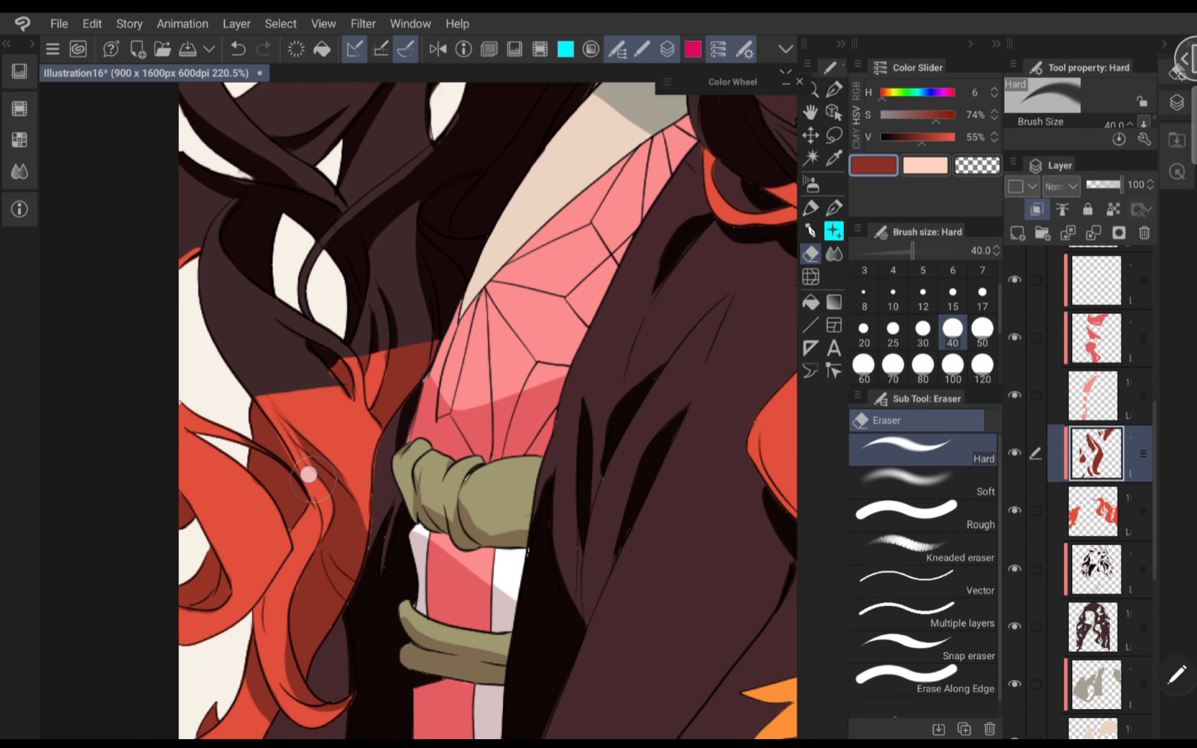
scroll(553, 393, "down", 3)
scroll(463, 353, "up", 2)
key("p")
- Reselect the clipped red shadow layer and paint shadows on the bottom, upper part and side curl of the central hair lock
scroll(462, 353, "up", 1)
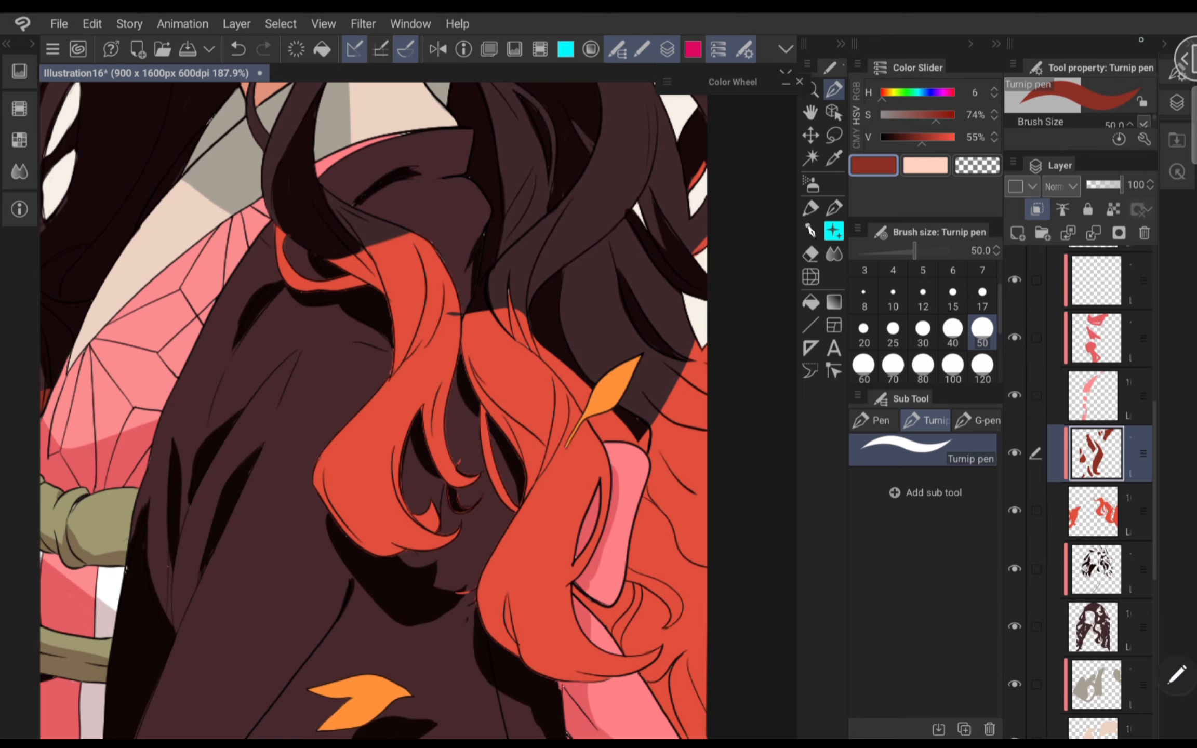
left_click(1092, 727)
scroll(462, 405, "up", 1)
left_click_drag(496, 535, 431, 544)
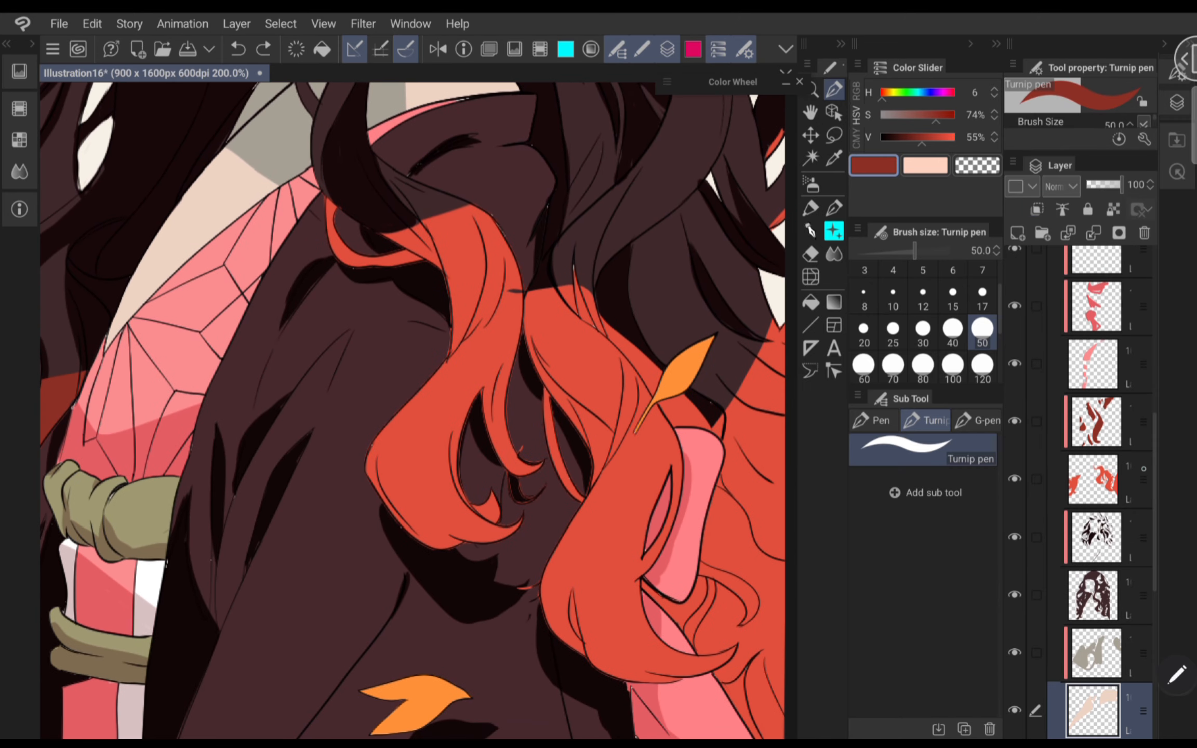
left_click(1095, 420)
left_click_drag(371, 465, 521, 534)
mouse_move(461, 350)
left_mouse_down()
mouse_move(454, 208)
mouse_move(423, 210)
mouse_move(425, 234)
left_mouse_up()
left_click_drag(335, 236, 410, 270)
- Paint dark red shadows on the inner strands of the hair lock next to the floating leaf
left_click_drag(641, 496, 564, 439)
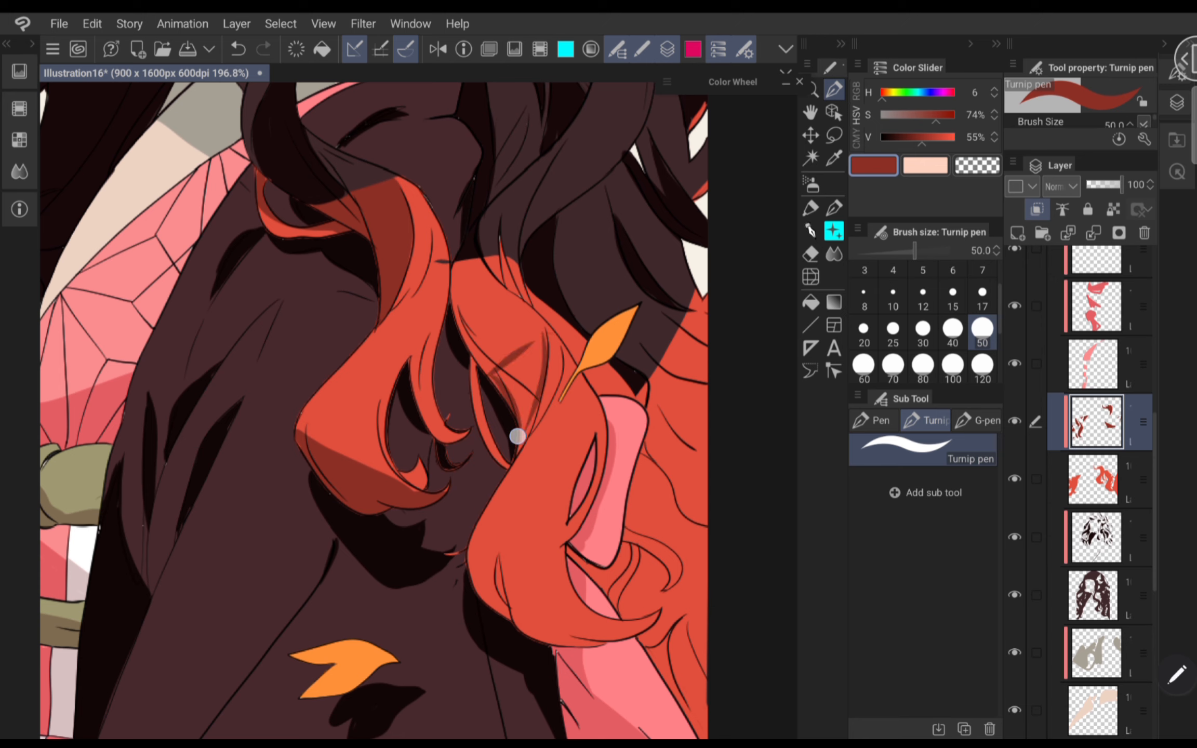
mouse_move(537, 368)
left_mouse_down()
mouse_move(494, 380)
mouse_move(459, 331)
left_mouse_up()
left_click_drag(589, 433, 522, 375)
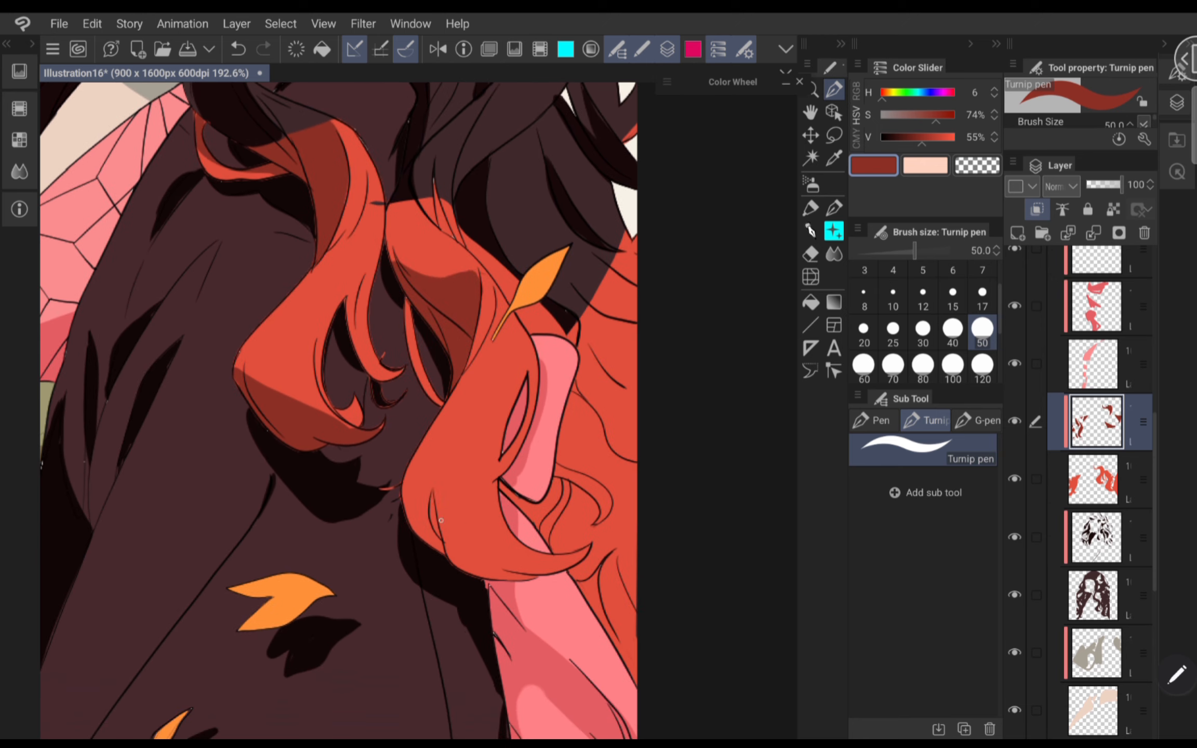
- Reduce the Turnip pen to size 25 and shade the bottom edge of the large hair curl above the pink sleeve
scroll(447, 557, "up", 4)
mouse_move(433, 366)
left_mouse_down()
mouse_move(441, 423)
mouse_move(698, 451)
left_mouse_up()
key("ctrl+z")
left_click(893, 333)
left_click_drag(466, 475, 585, 502)
left_click_drag(663, 478, 706, 452)
scroll(582, 487, "down", 4)
- Paint thin dark red shadows on the strands below the leaf and along the hair behind the pink ribbon
mouse_move(482, 276)
left_mouse_down()
mouse_move(451, 393)
mouse_move(483, 472)
left_mouse_up()
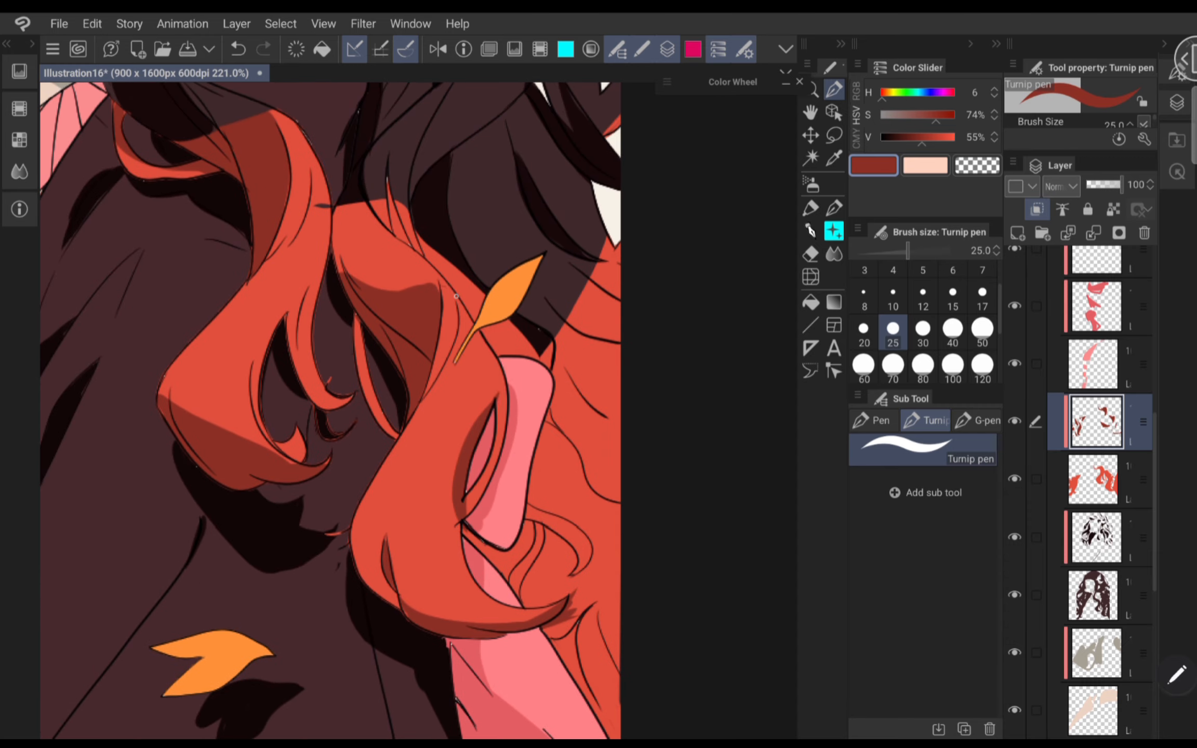
left_click_drag(497, 395, 478, 433)
mouse_move(446, 335)
left_mouse_down()
mouse_move(381, 254)
mouse_move(450, 333)
left_mouse_up()
left_click_drag(472, 363, 535, 403)
left_click_drag(569, 444, 520, 550)
left_click_drag(571, 307, 537, 420)
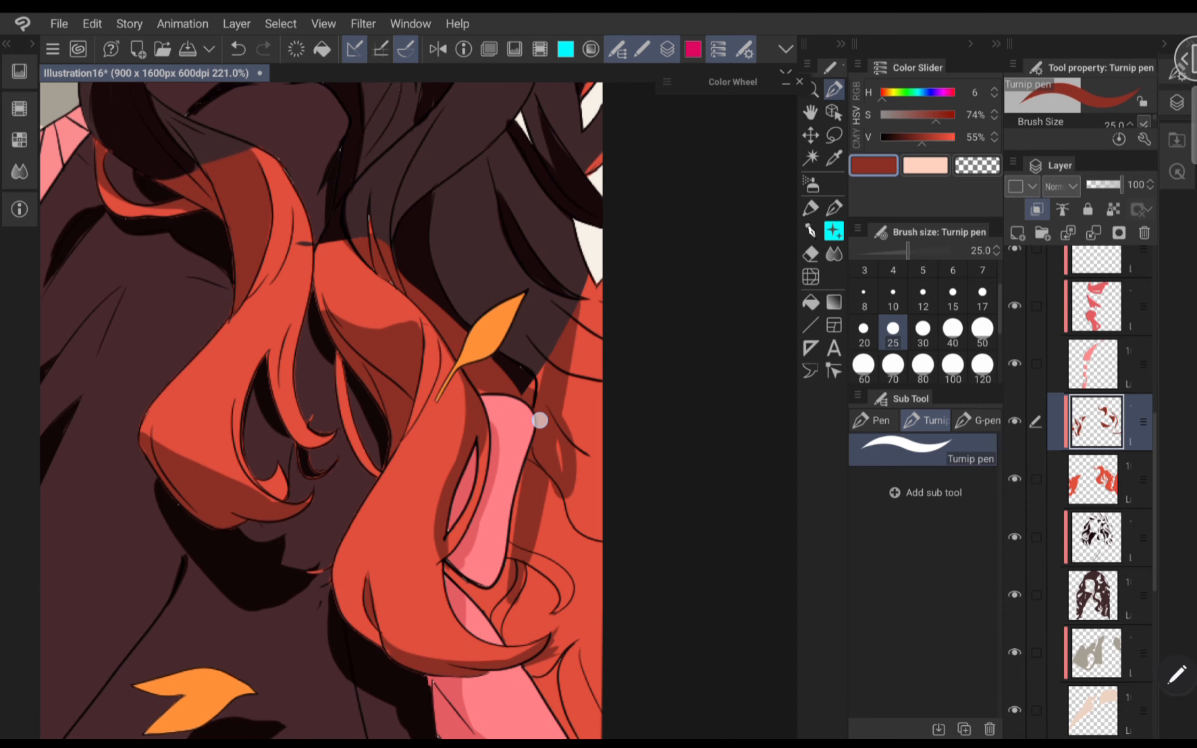
- Shade the small curls below the ribbon, and cover the wavy red hair behind it with dark red at pen size 80
scroll(452, 498, "up", 3)
left_click_drag(452, 498, 435, 580)
left_click(923, 370)
mouse_move(513, 187)
left_mouse_down()
mouse_move(520, 468)
mouse_move(395, 561)
mouse_move(337, 526)
left_mouse_up()
left_click_drag(524, 661, 444, 610)
scroll(498, 307, "down", 3)
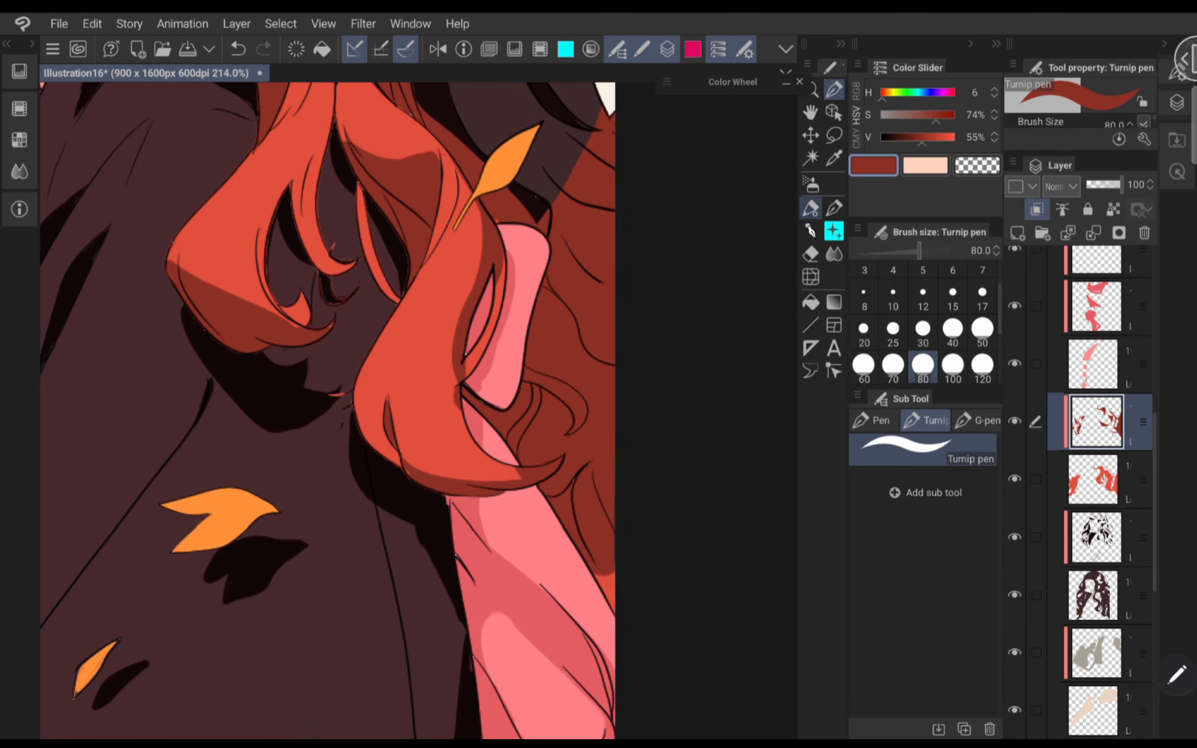
- Clean up the dark red shadow near the large hair curl with the Hard eraser at size 40
left_click(811, 254)
left_click_drag(500, 467, 498, 469)
scroll(540, 468, "down", 10)
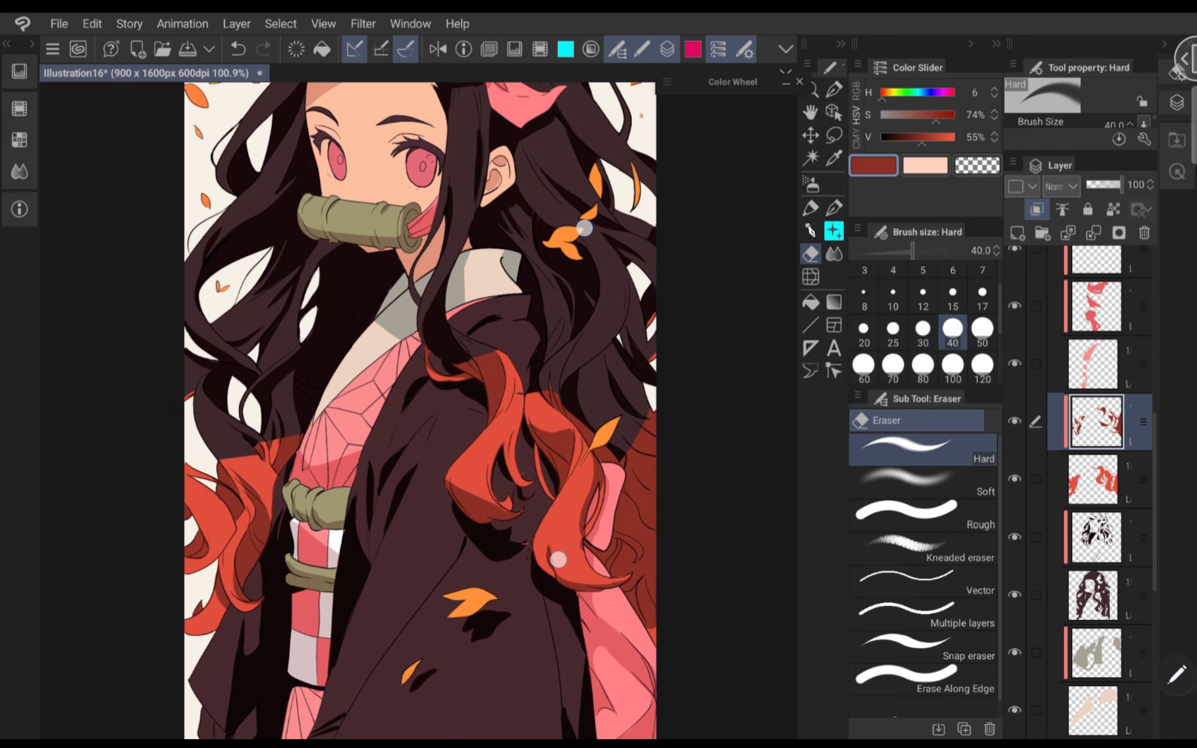
scroll(601, 490, "down", 2)
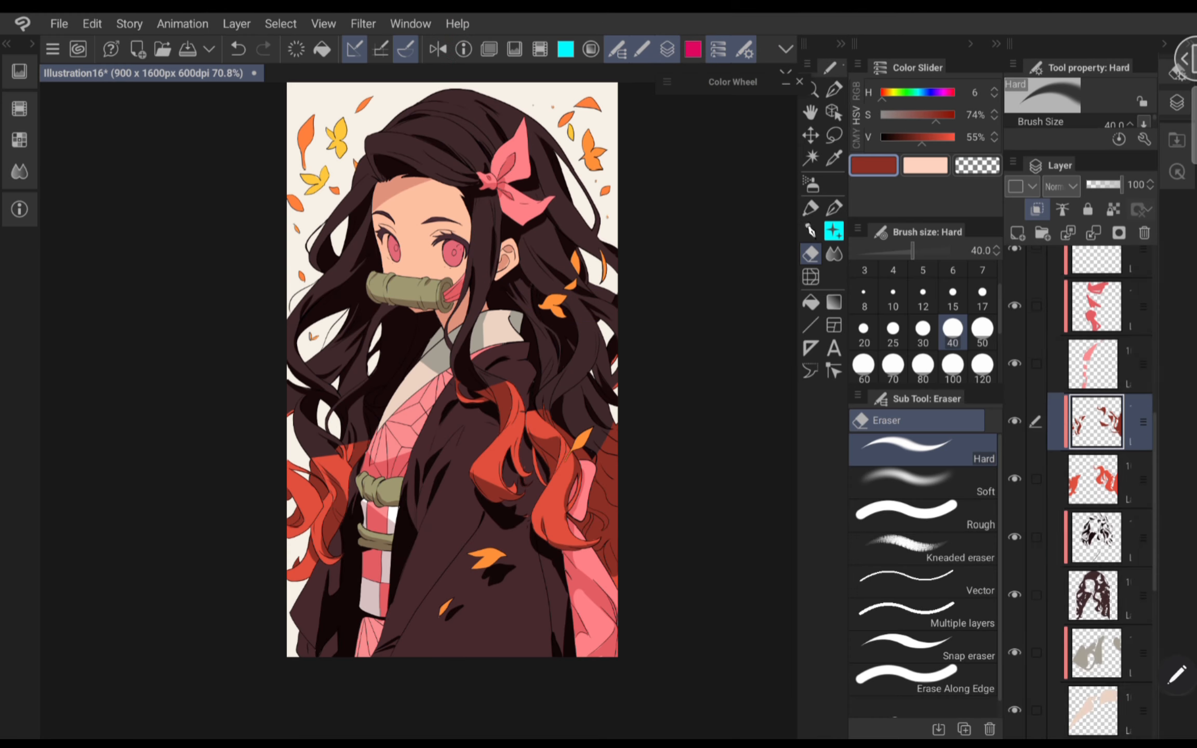
- Select the skin base colour layer and add a new clipped raster layer directly above it
scroll(1091, 494, "down", 5)
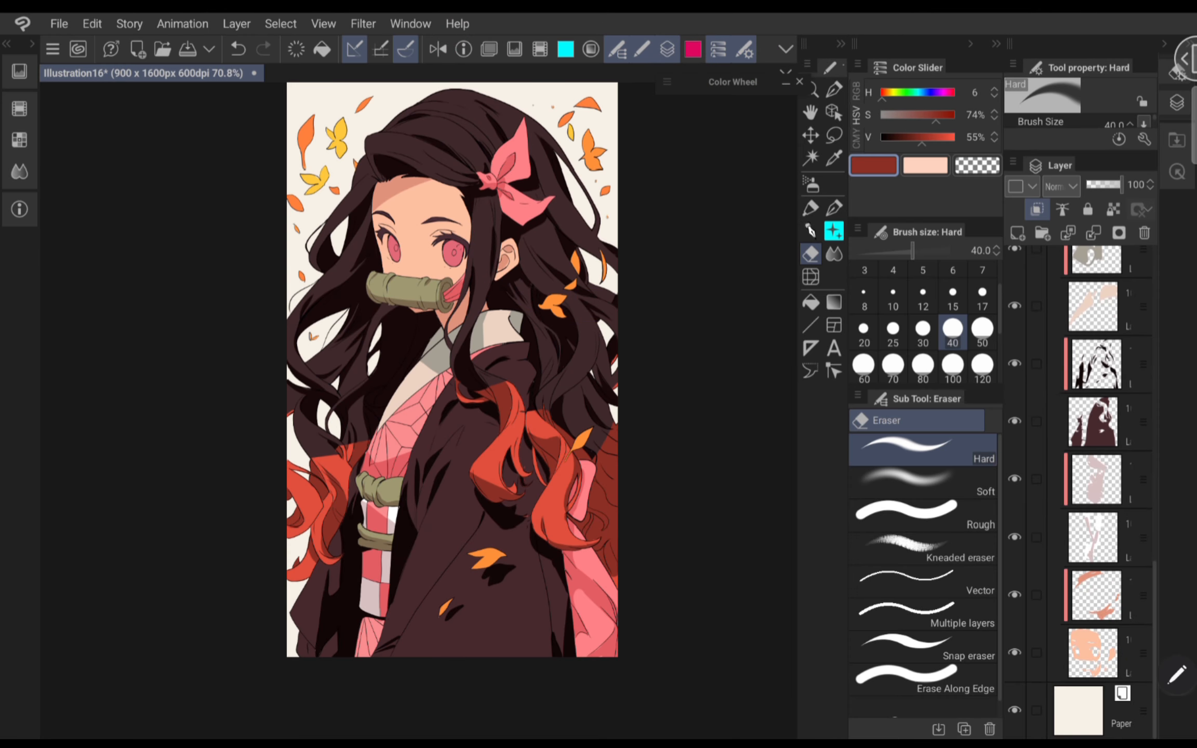
left_click(1092, 537)
left_click(1096, 596)
left_click(1075, 663)
left_click(1017, 233)
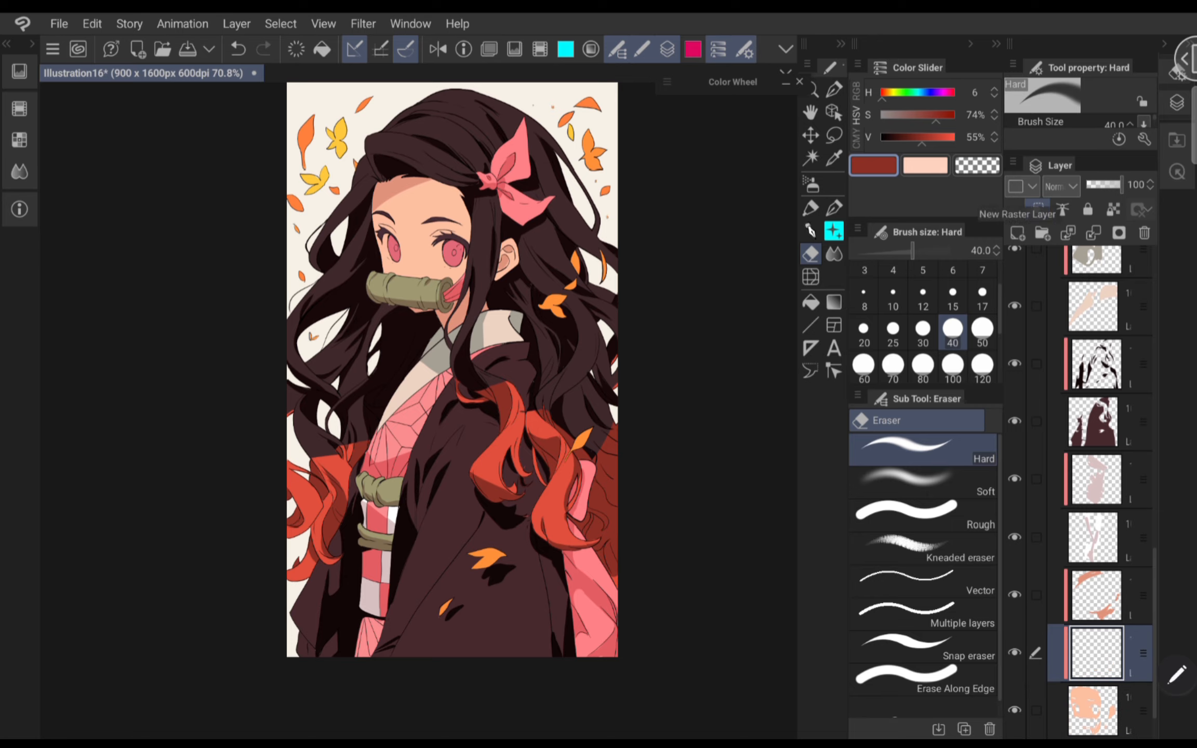
- Sample the face's skin tone, shift it to hue 34, saturation 38% and value 100%, and switch to the Turnip pen
scroll(590, 388, "up", 5)
scroll(498, 410, "down", 1)
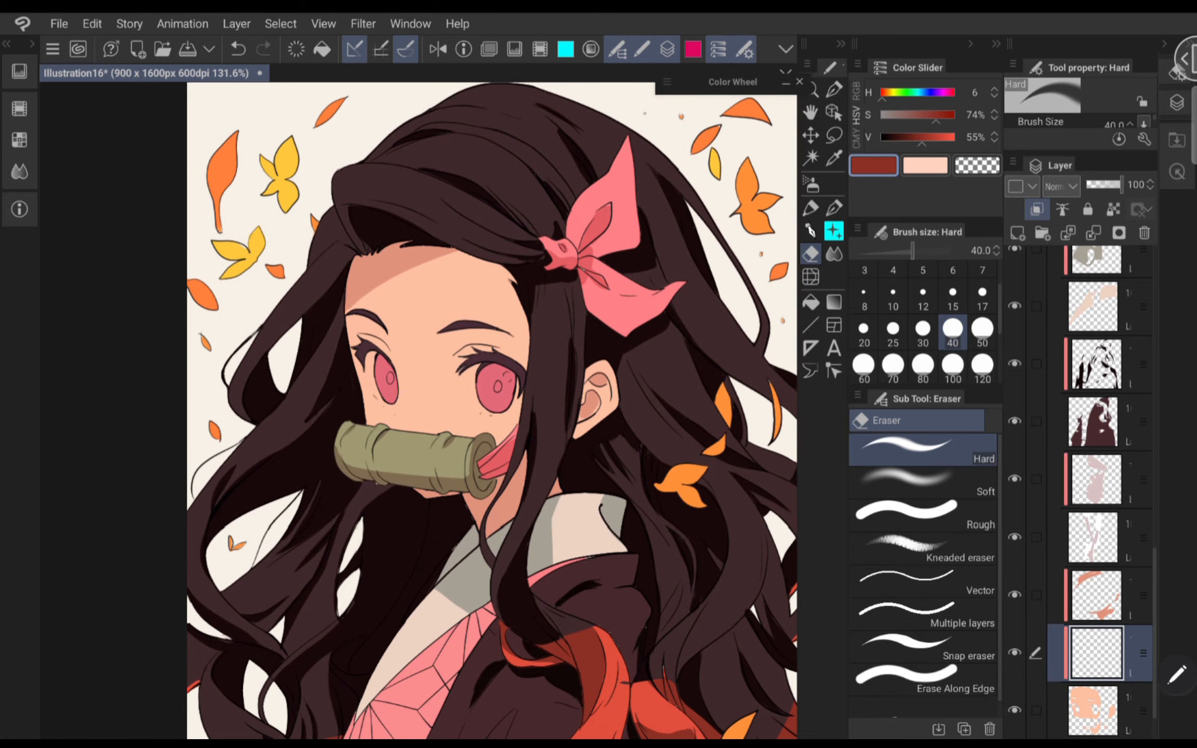
left_click(834, 157)
left_click(475, 305)
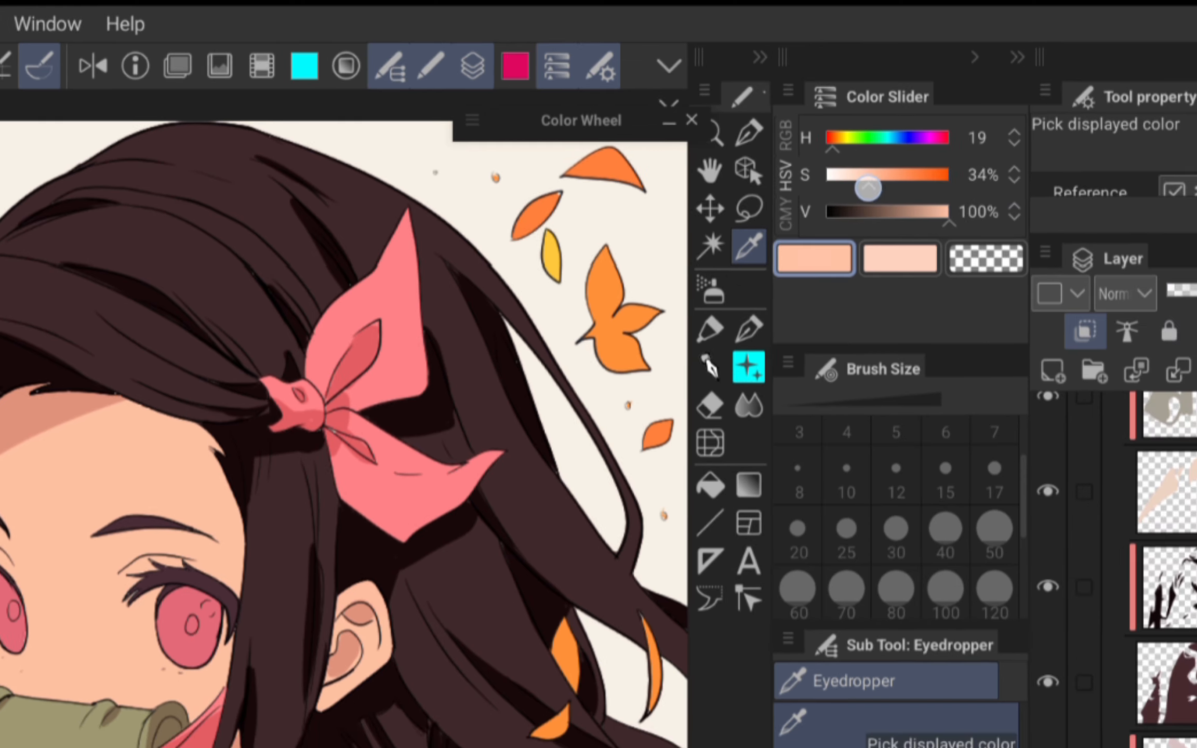
left_click(786, 135)
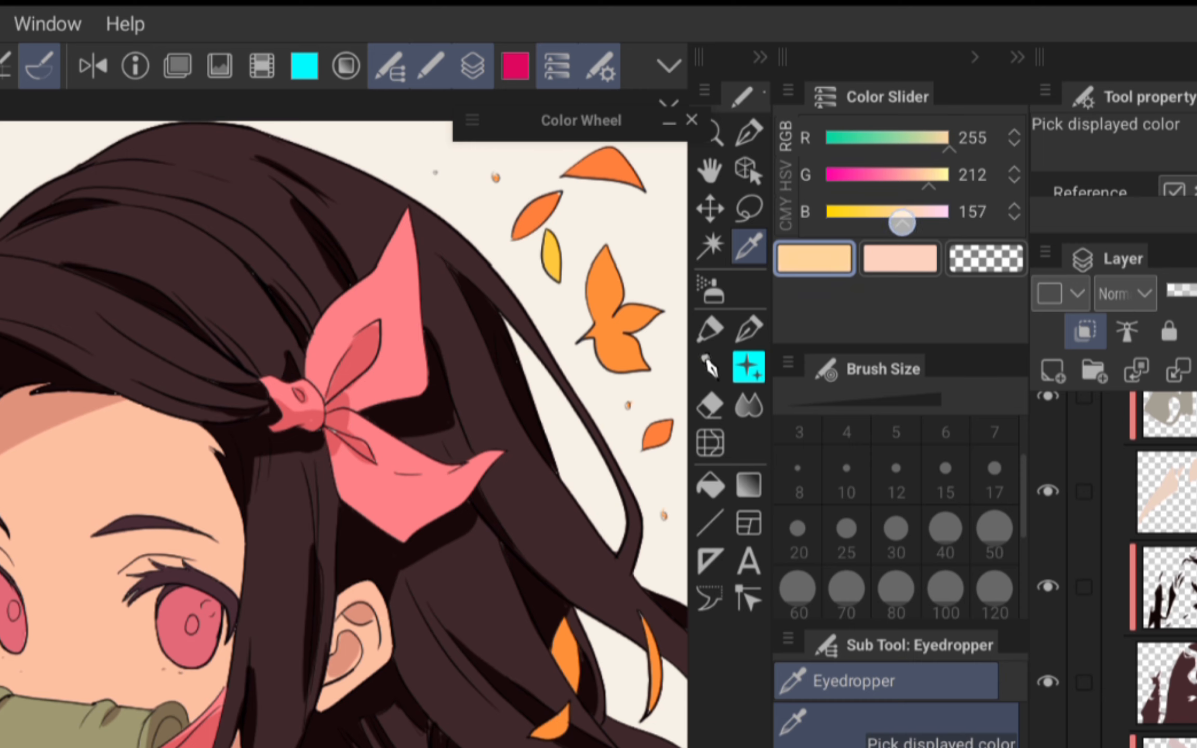
left_click(786, 177)
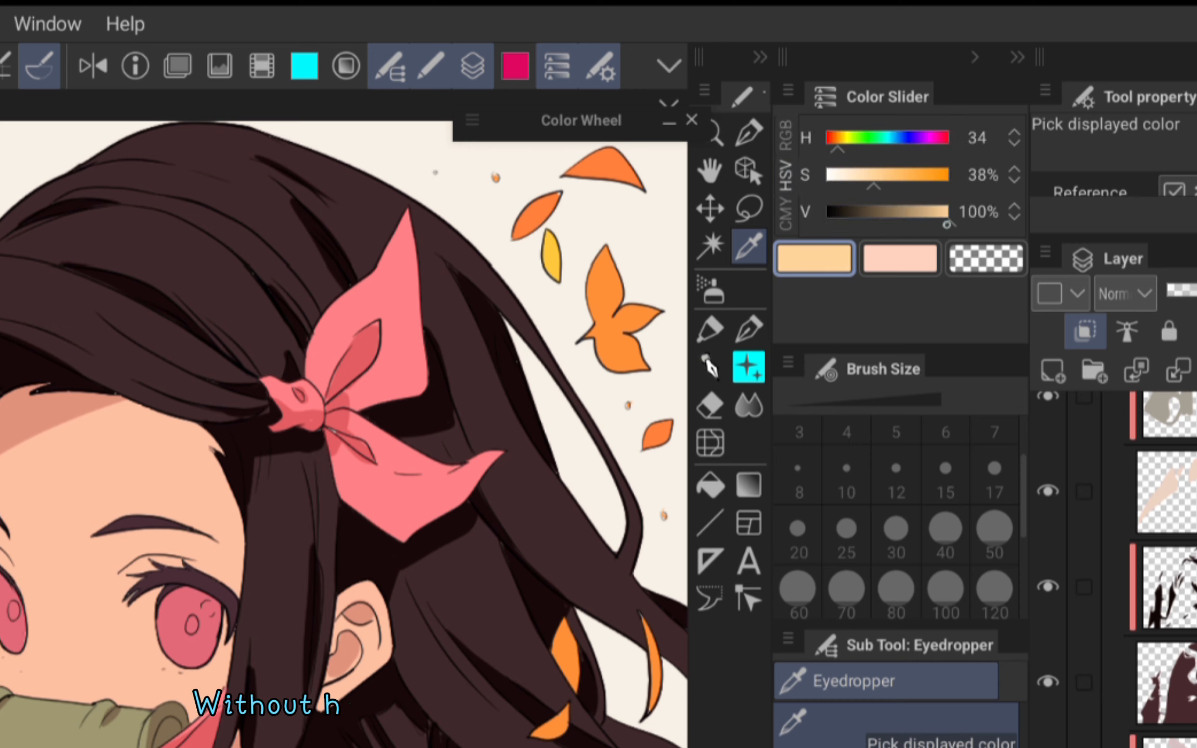
scroll(130, 440, "up", 3)
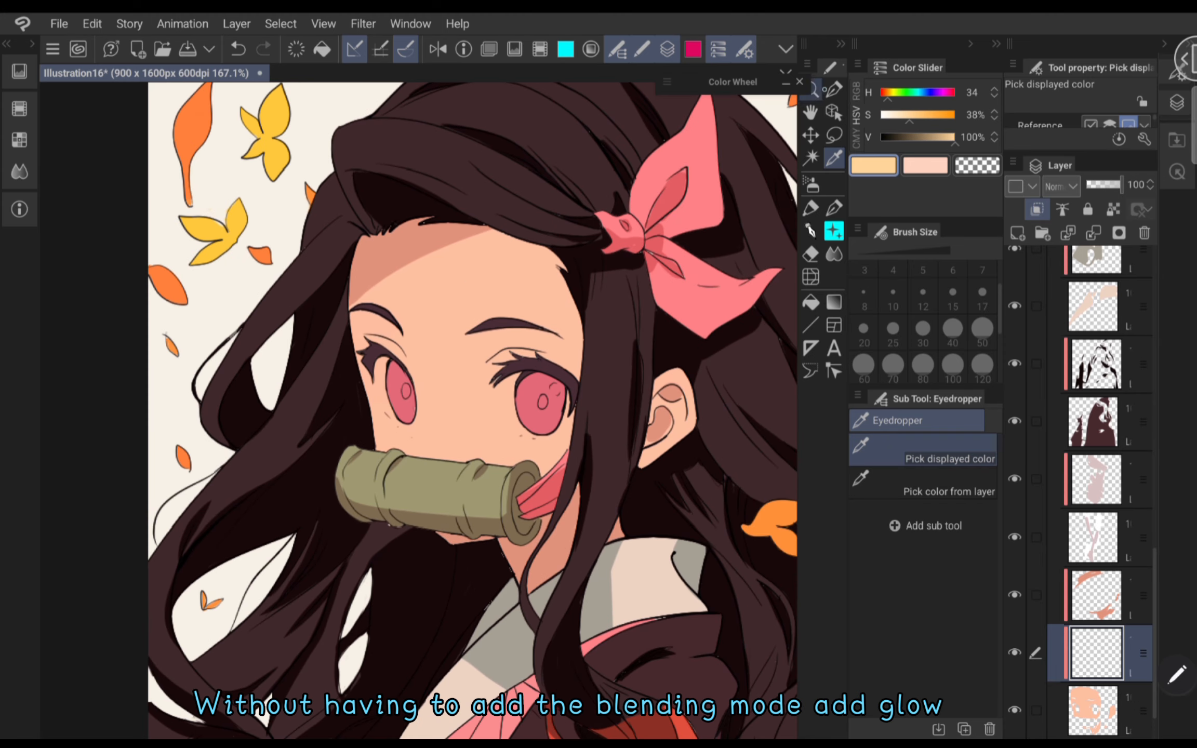
left_click(826, 89)
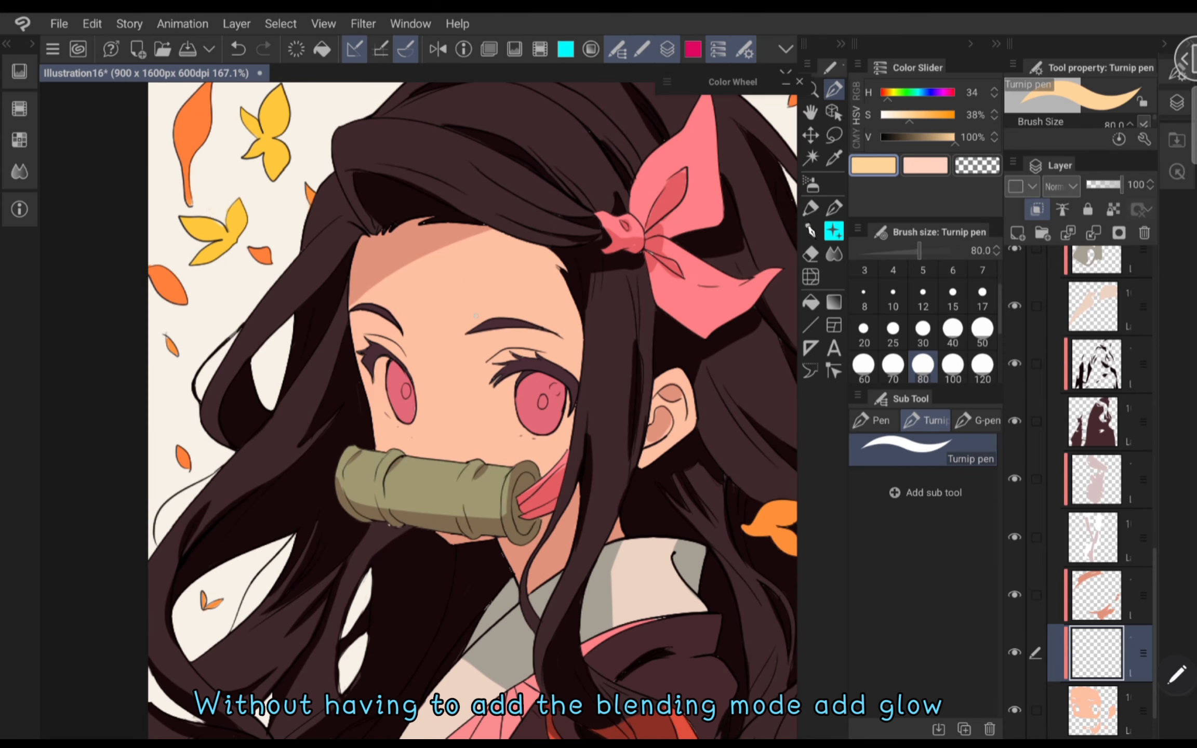
- Try a highlight stroke across the forehead, undo it, and lower the colour's saturation to 28%
left_click_drag(408, 333, 571, 287)
key("ctrl+z")
scroll(505, 174, "up", 1)
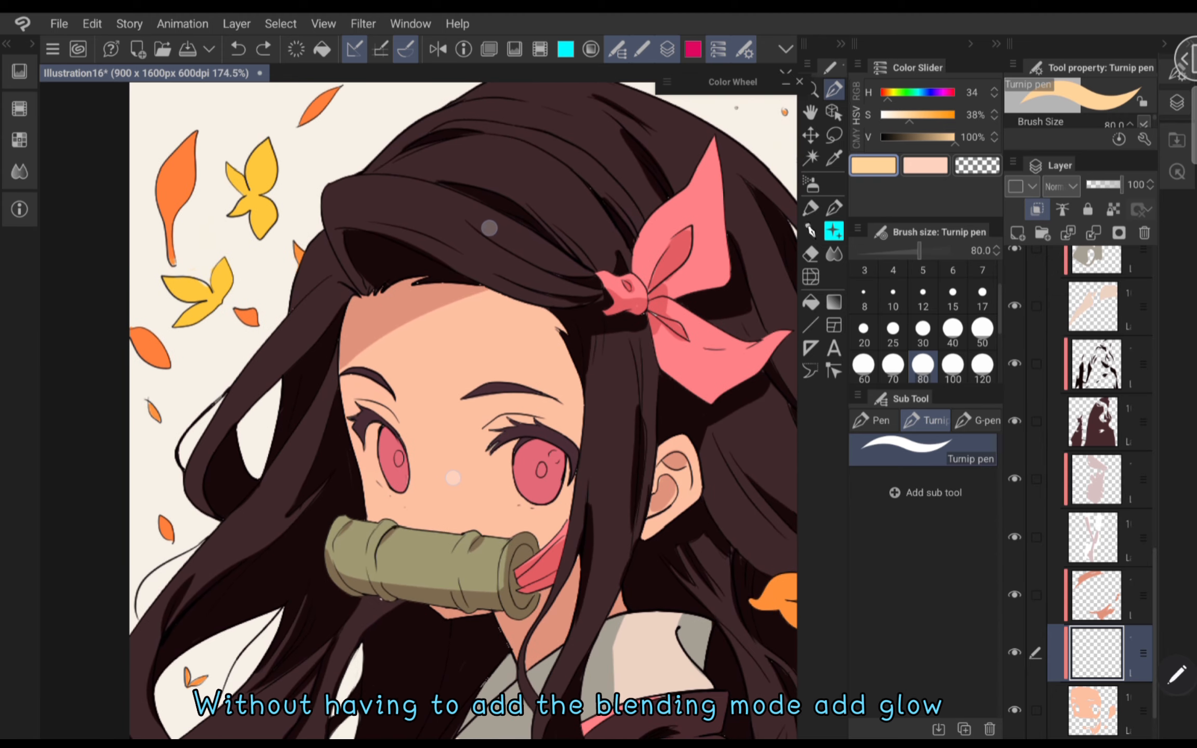
left_click(901, 115)
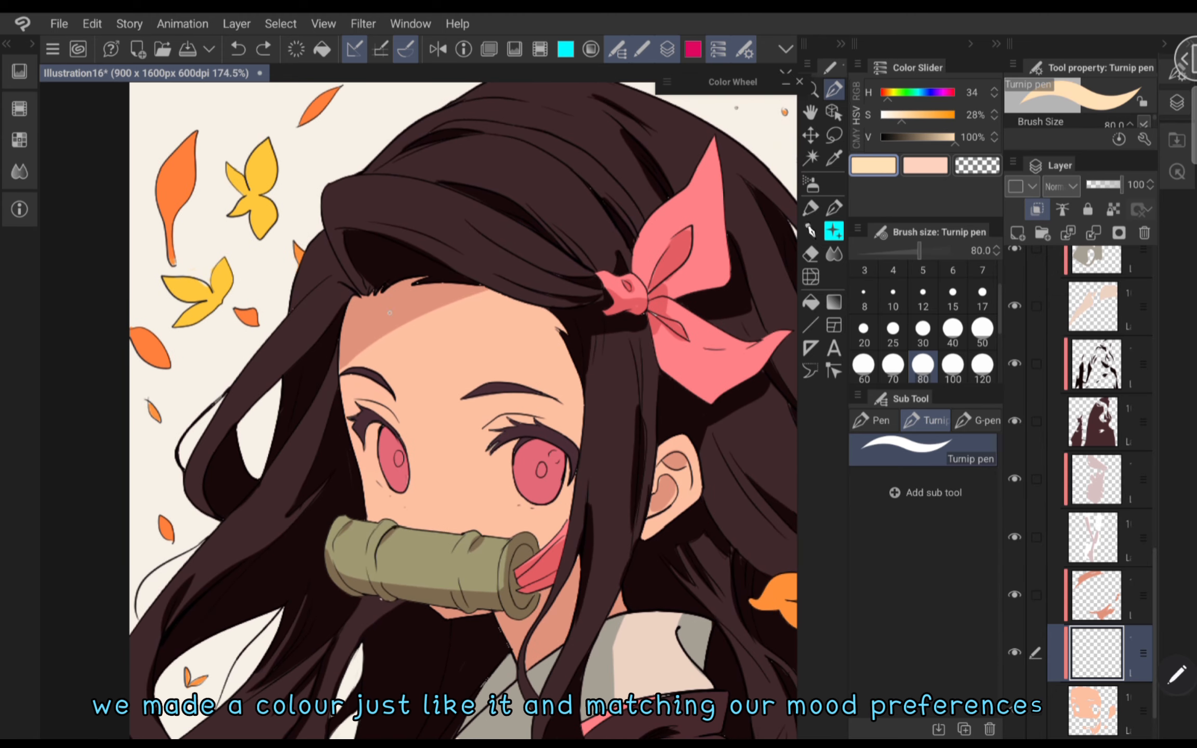
- Select the cream collar base colour layer and hide it
scroll(525, 423, "up", 1)
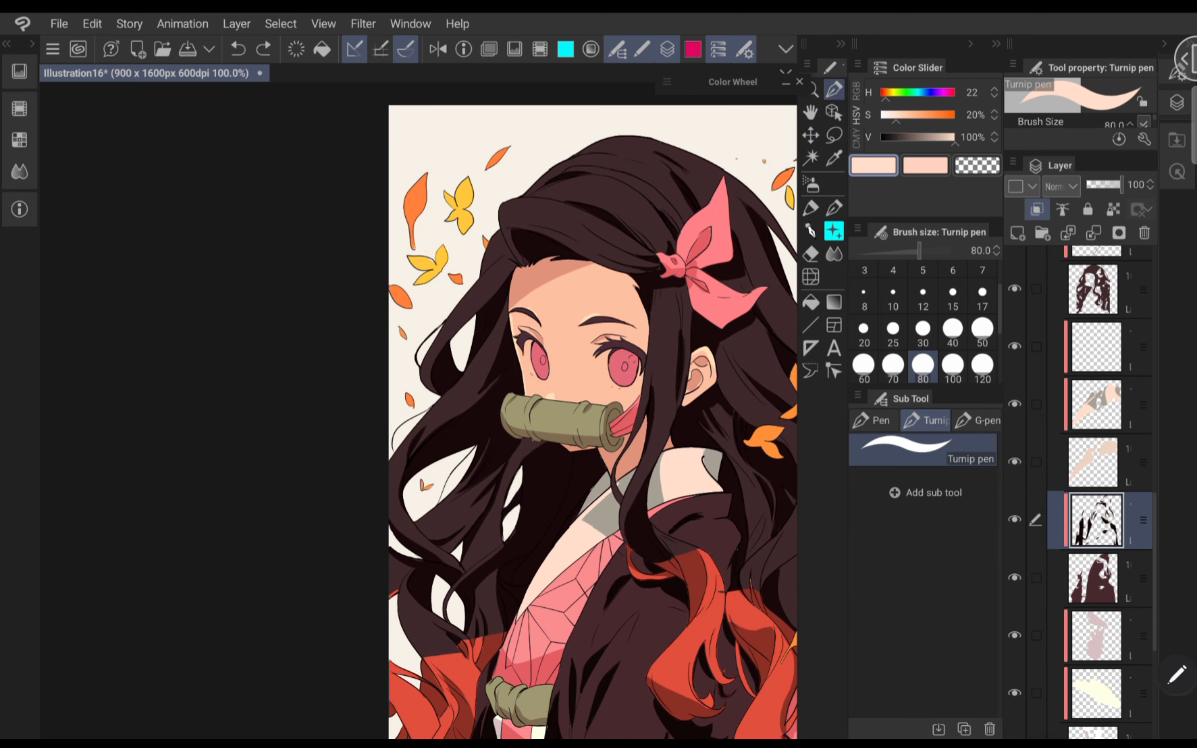
left_click_drag(676, 273, 598, 176)
scroll(568, 415, "up", 2)
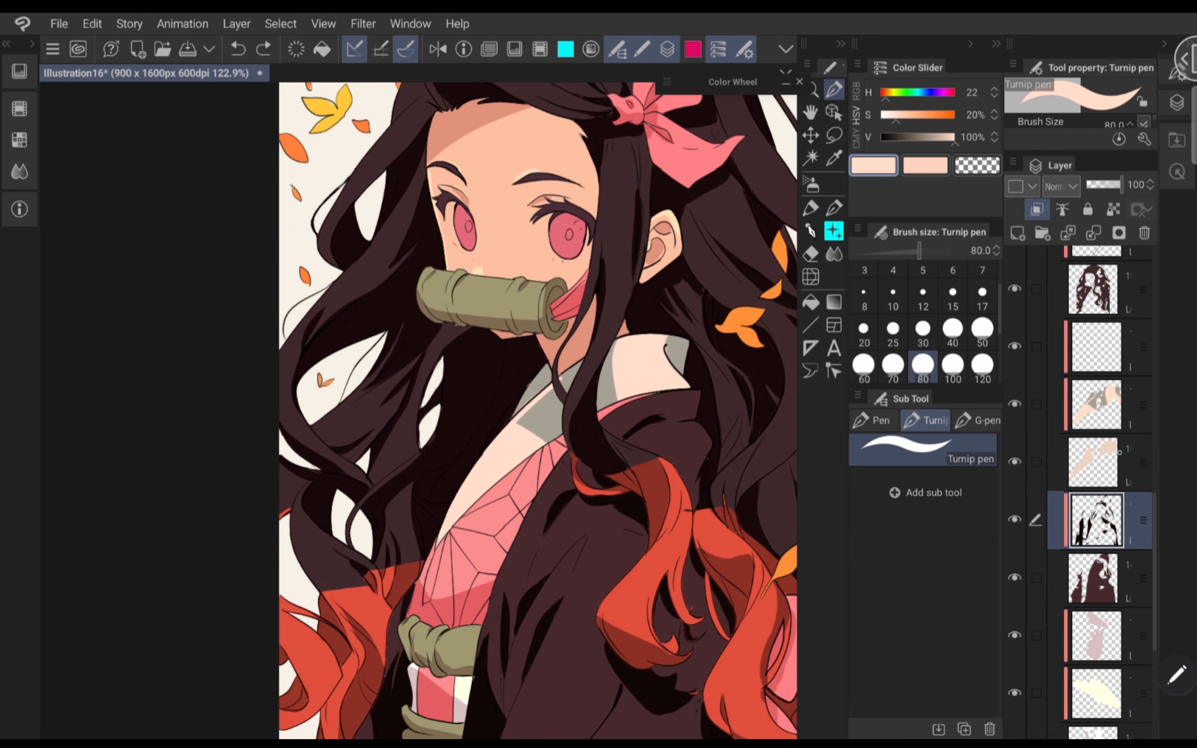
left_click(1110, 459)
scroll(538, 410, "up", 2)
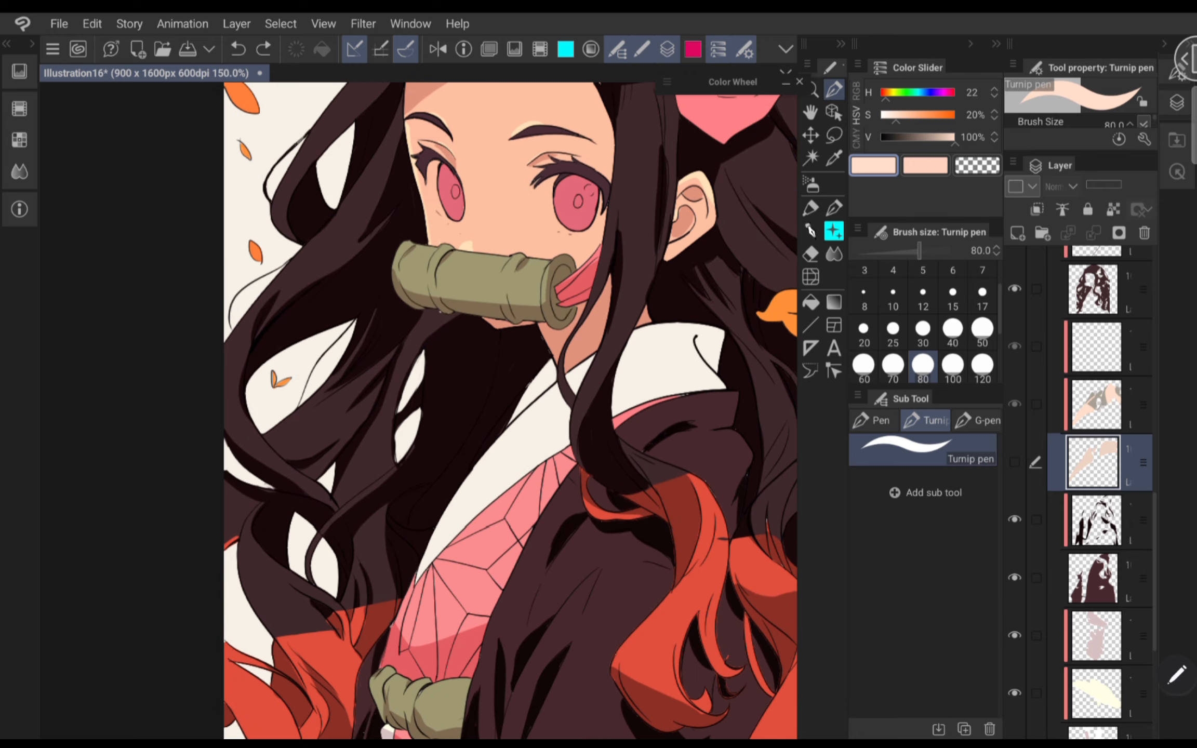
- Show the collar base colour layer again and add a new clipped raster layer directly above the dark hair base layer
left_click(1014, 461)
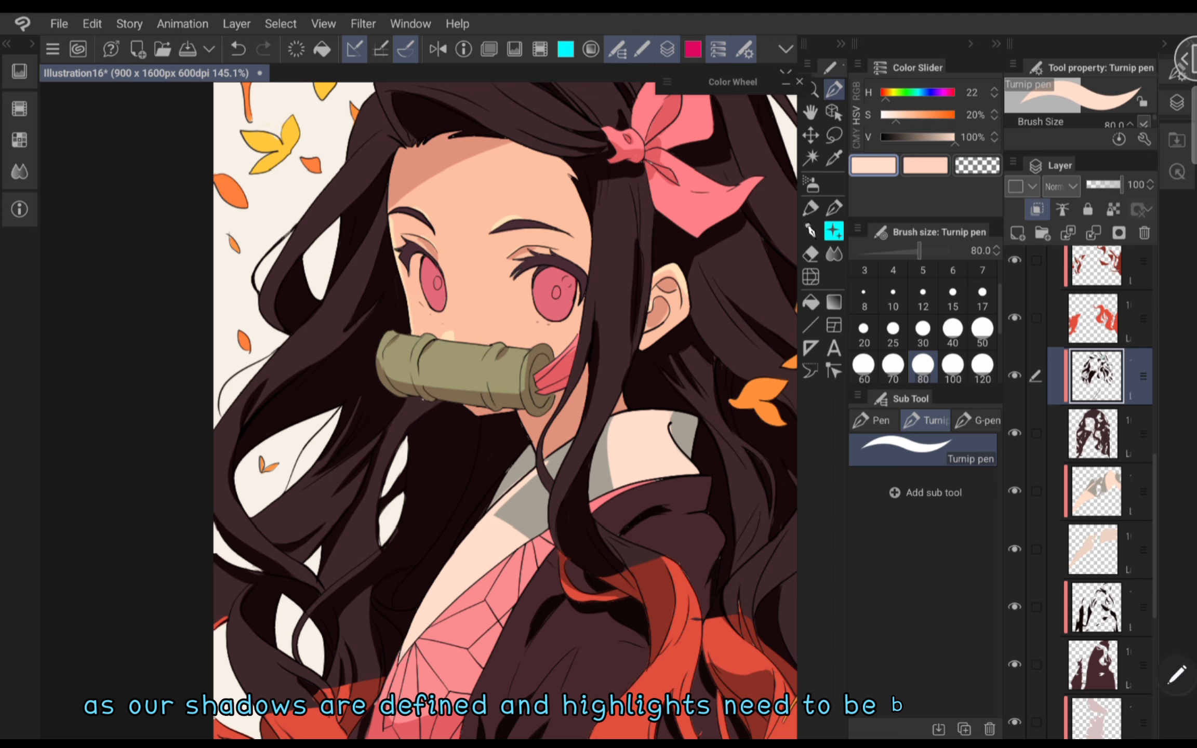
left_click(1096, 434)
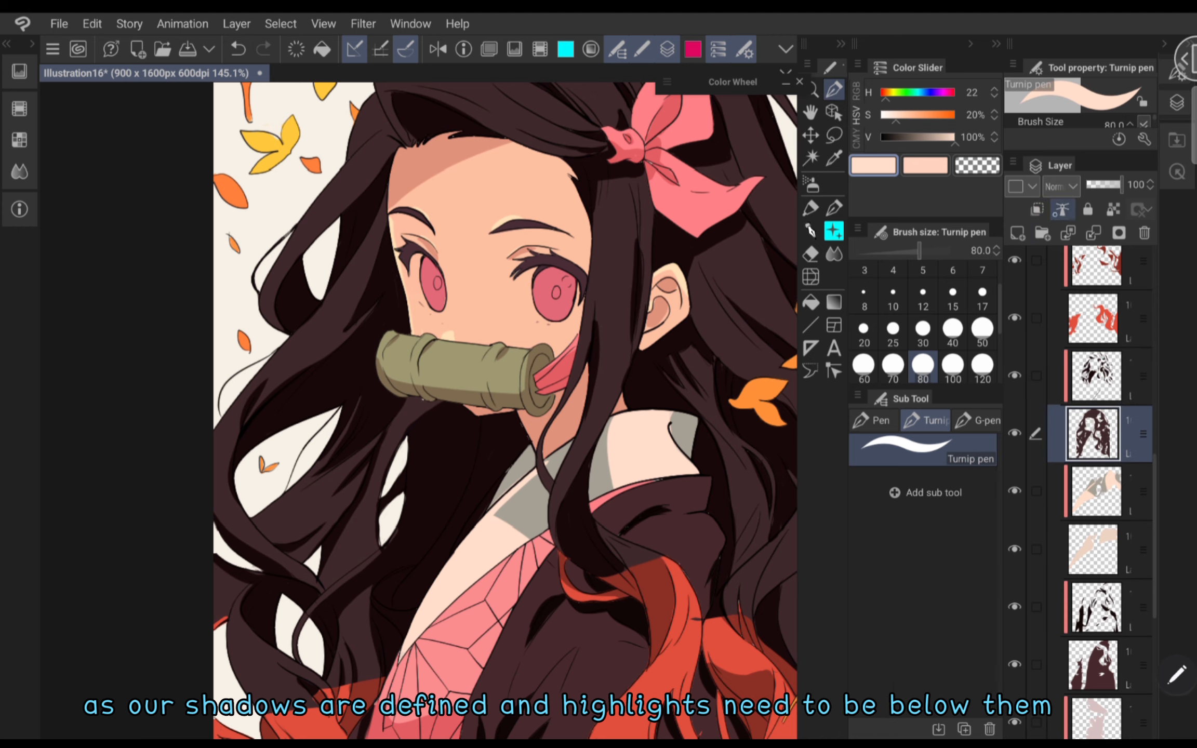
left_click(1017, 233)
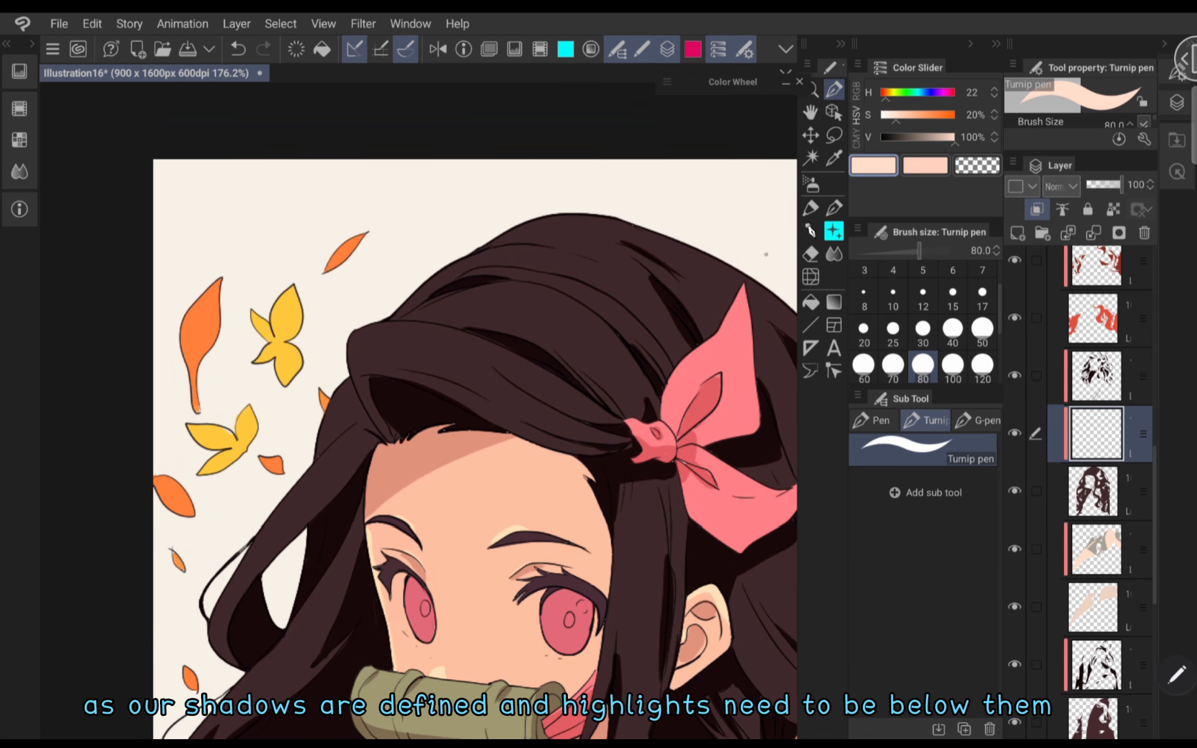
- Sample the dark hair colour, turn it into a red highlight of hue 359, saturation 49% and value 80%, and undo the test stroke
left_click(591, 324, "alt")
left_click_drag(899, 139, 914, 139)
left_click(858, 92)
left_click_drag(914, 94, 921, 139)
left_click(856, 115)
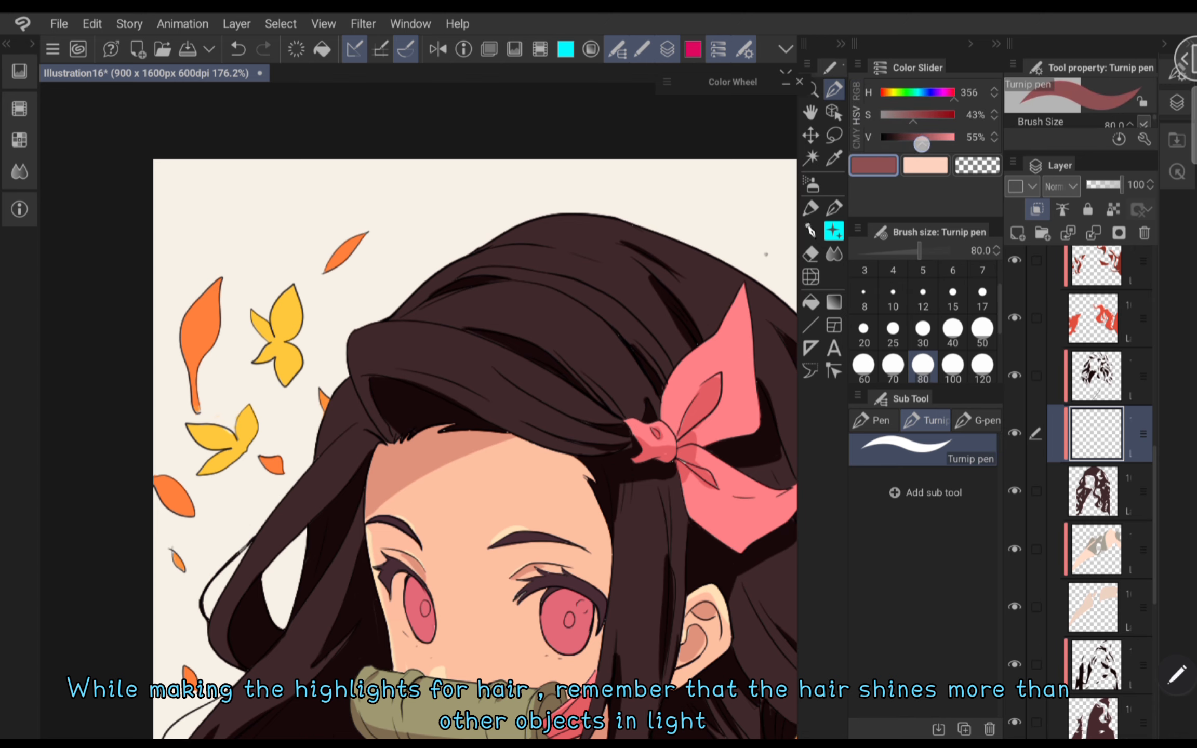
mouse_move(447, 394)
left_mouse_down()
mouse_move(475, 345)
mouse_move(453, 376)
mouse_move(458, 340)
left_mouse_up()
key("ctrl+z")
- Paint red highlight bands across the crown and the swept front section of the hair, erasing where needed
scroll(410, 330, "up", 3)
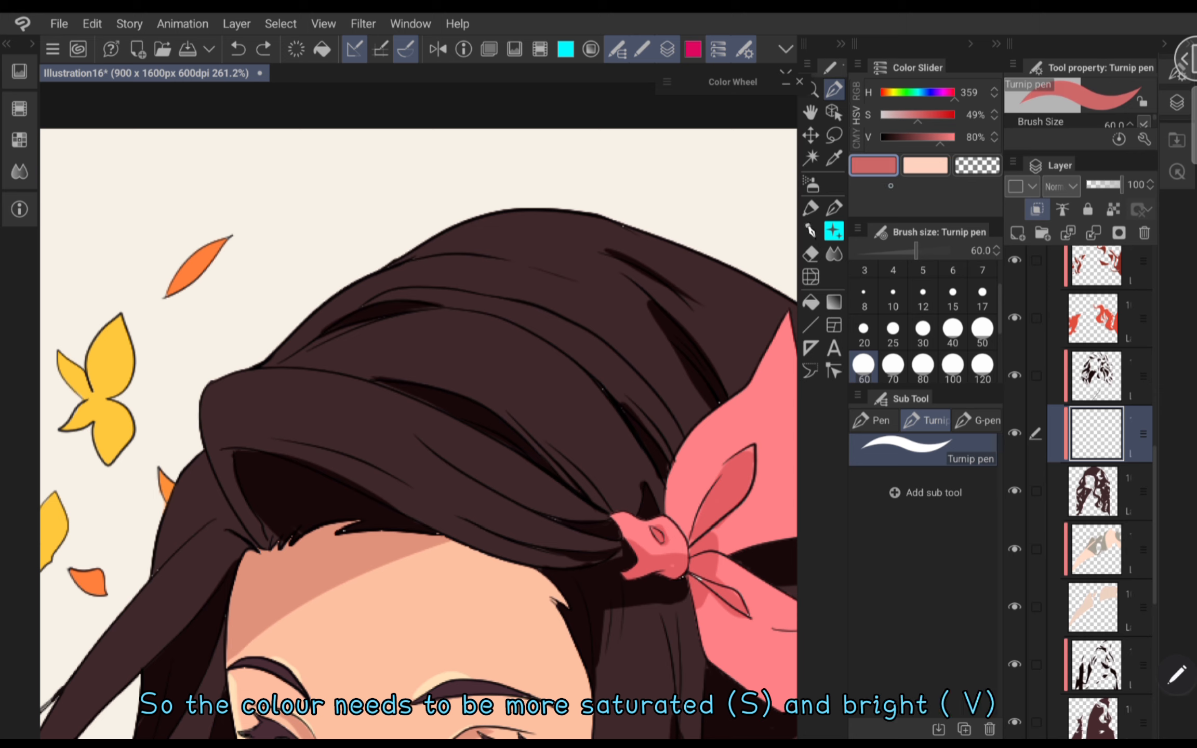
left_click_drag(294, 458, 385, 428)
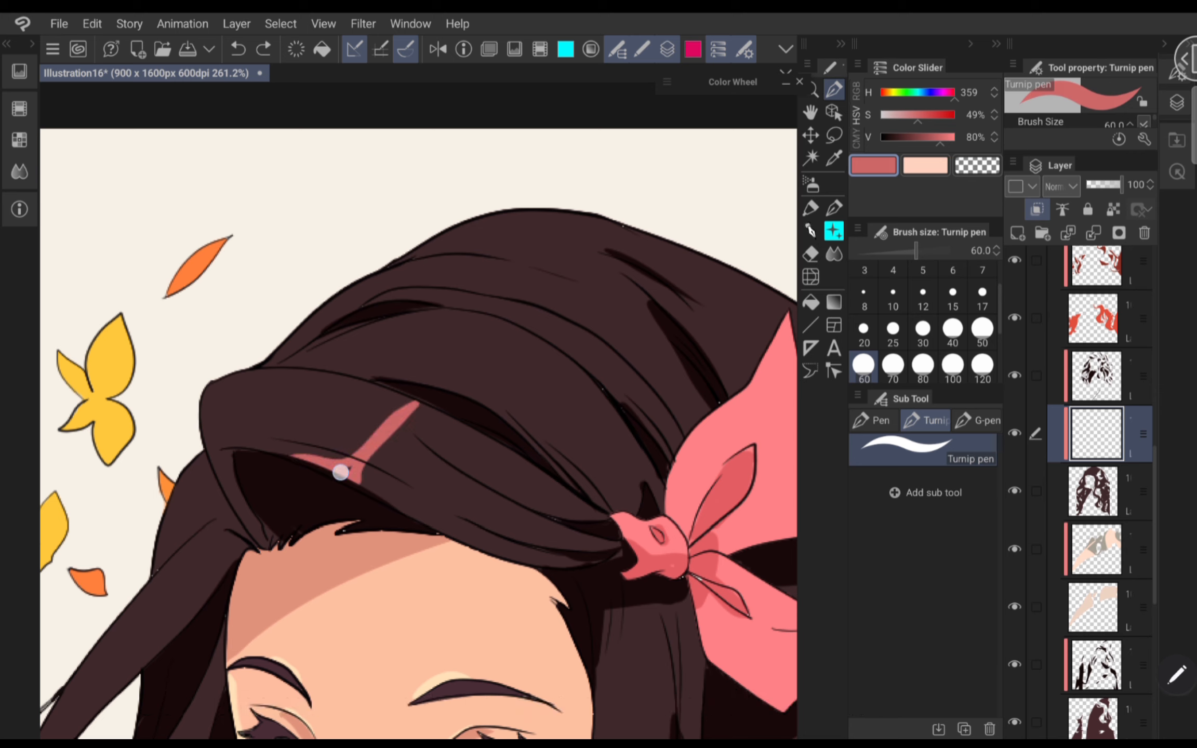
mouse_move(521, 271)
left_mouse_down()
mouse_move(524, 215)
mouse_move(509, 282)
mouse_move(491, 295)
mouse_move(484, 329)
mouse_move(495, 336)
mouse_move(516, 295)
mouse_move(466, 318)
mouse_move(501, 351)
left_mouse_up()
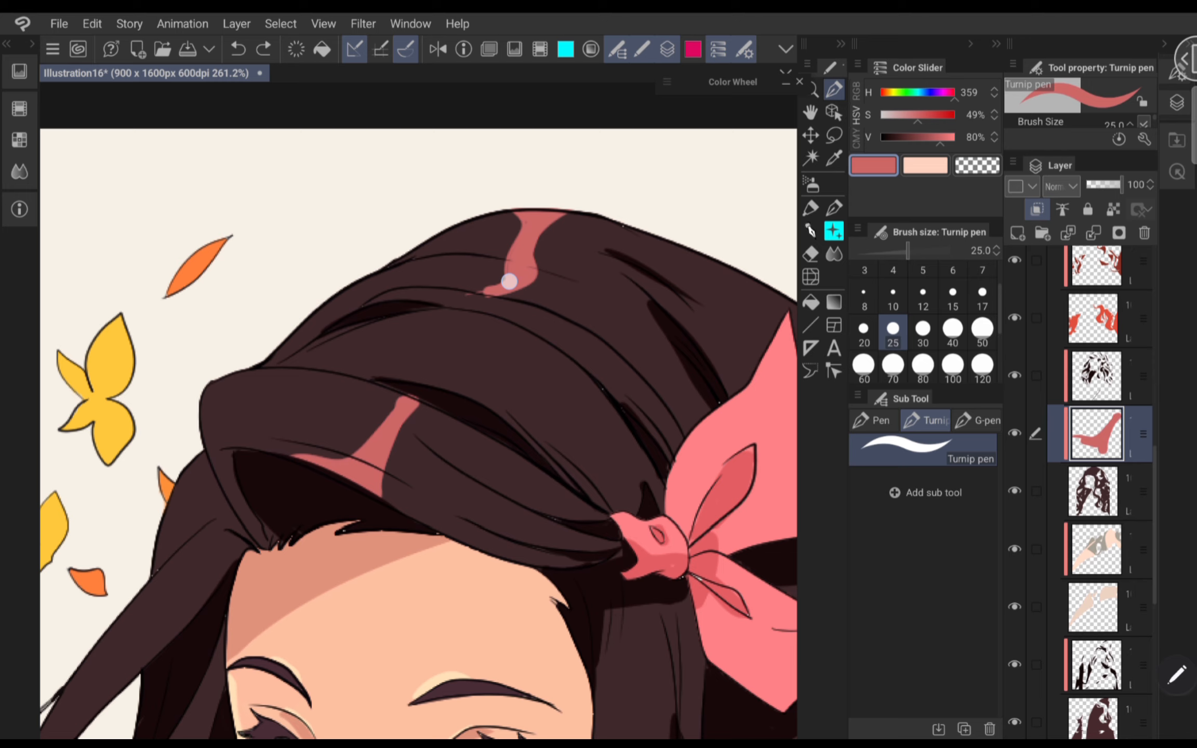
scroll(499, 309, "up", 2)
scroll(545, 335, "up", 1)
key("e")
left_click(441, 339)
key("p")
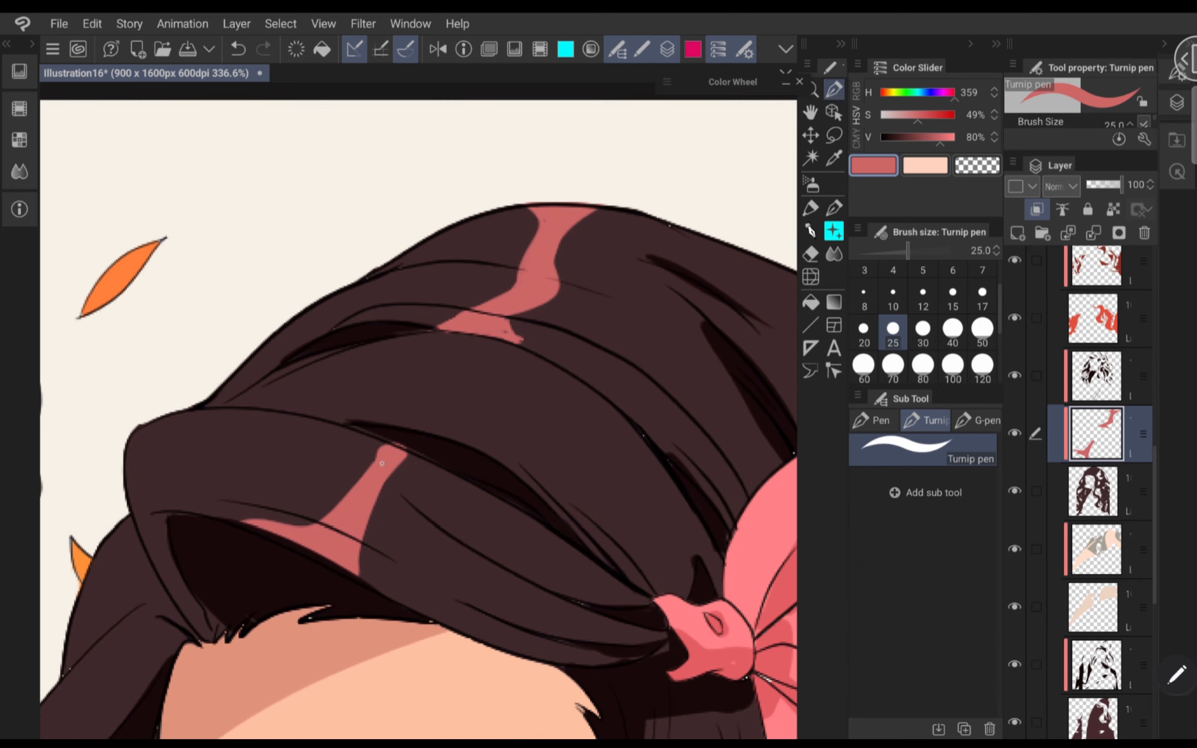
- Continue the red highlights with the size 25 Turnip pen on the long locks beside the face and the remaining crown strands
left_click_drag(275, 635, 265, 577)
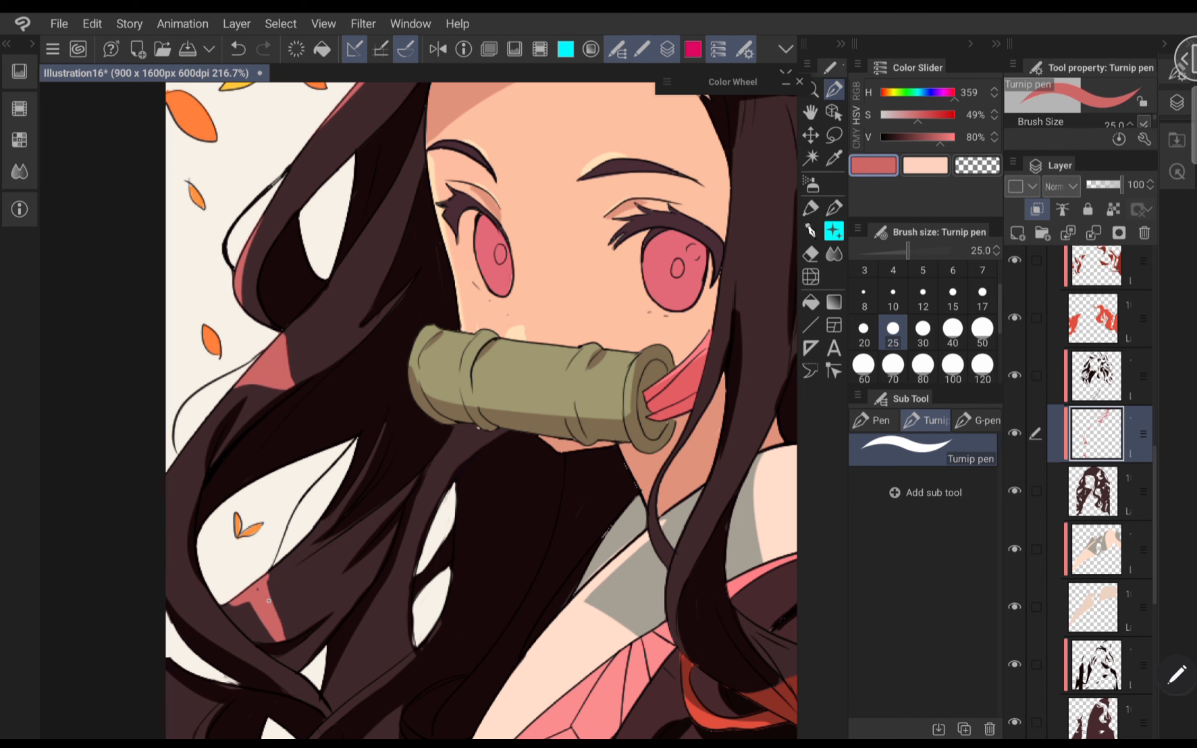
scroll(447, 439, "down", 2)
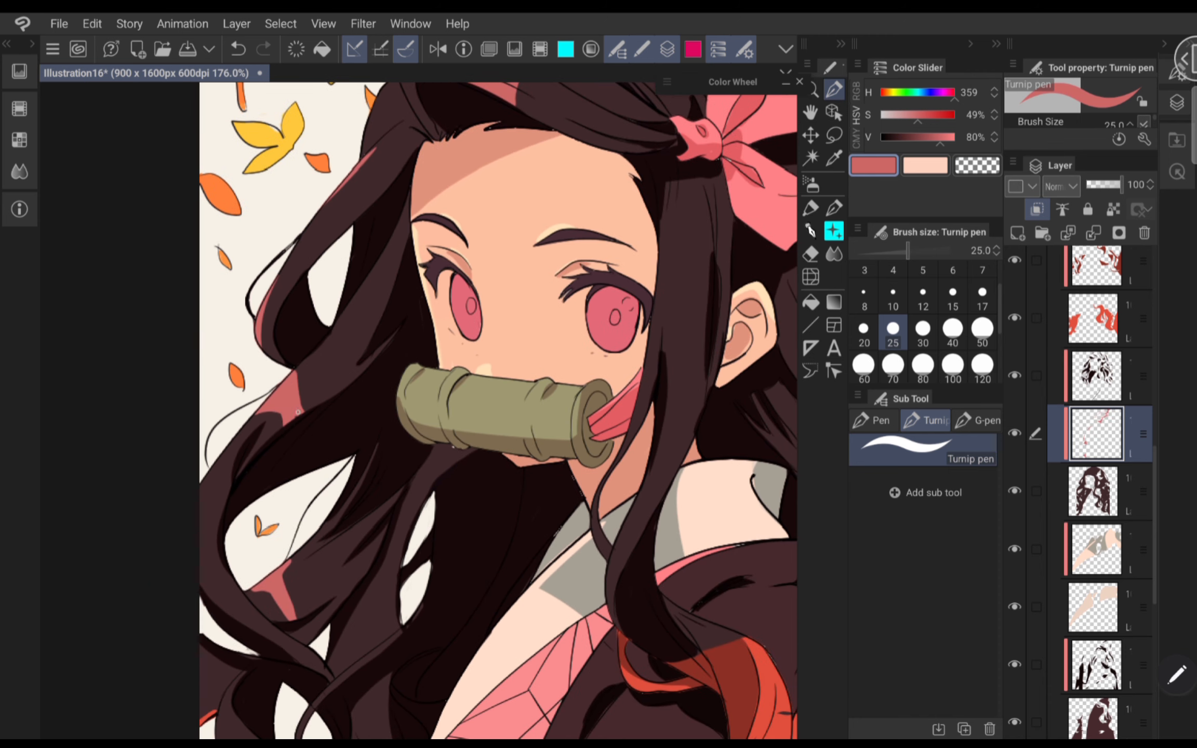
scroll(381, 350, "up", 1)
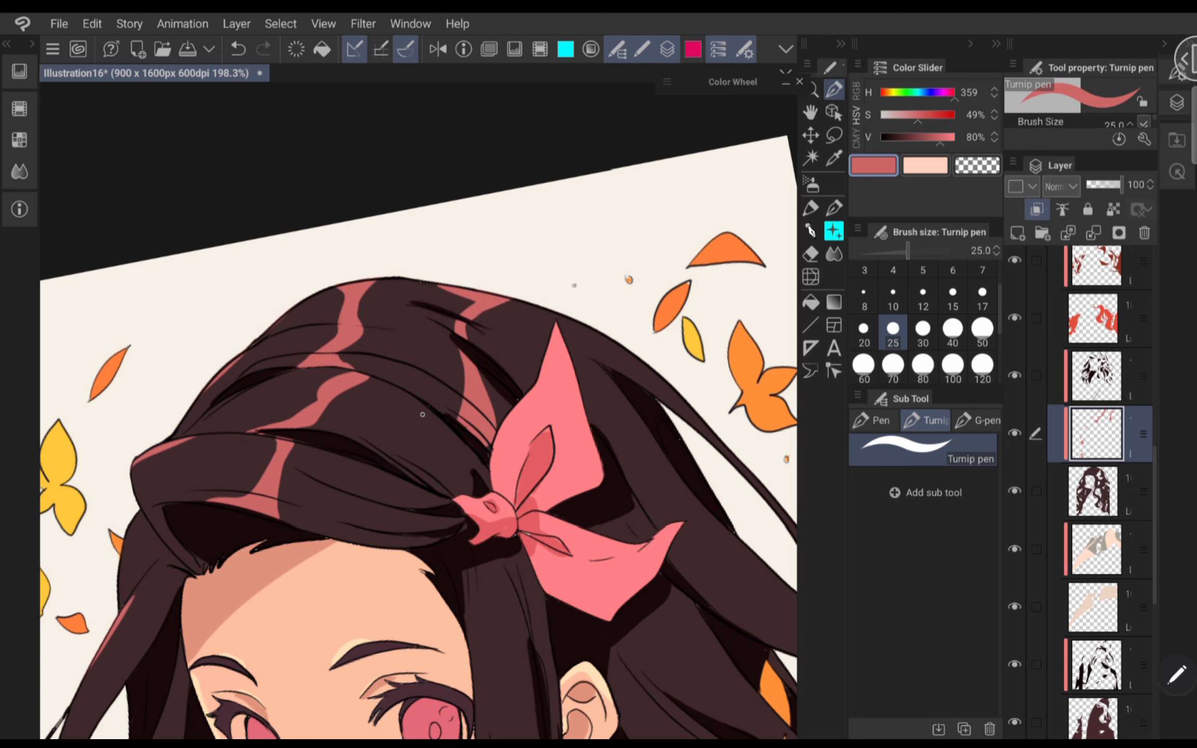
left_click_drag(358, 460, 392, 528)
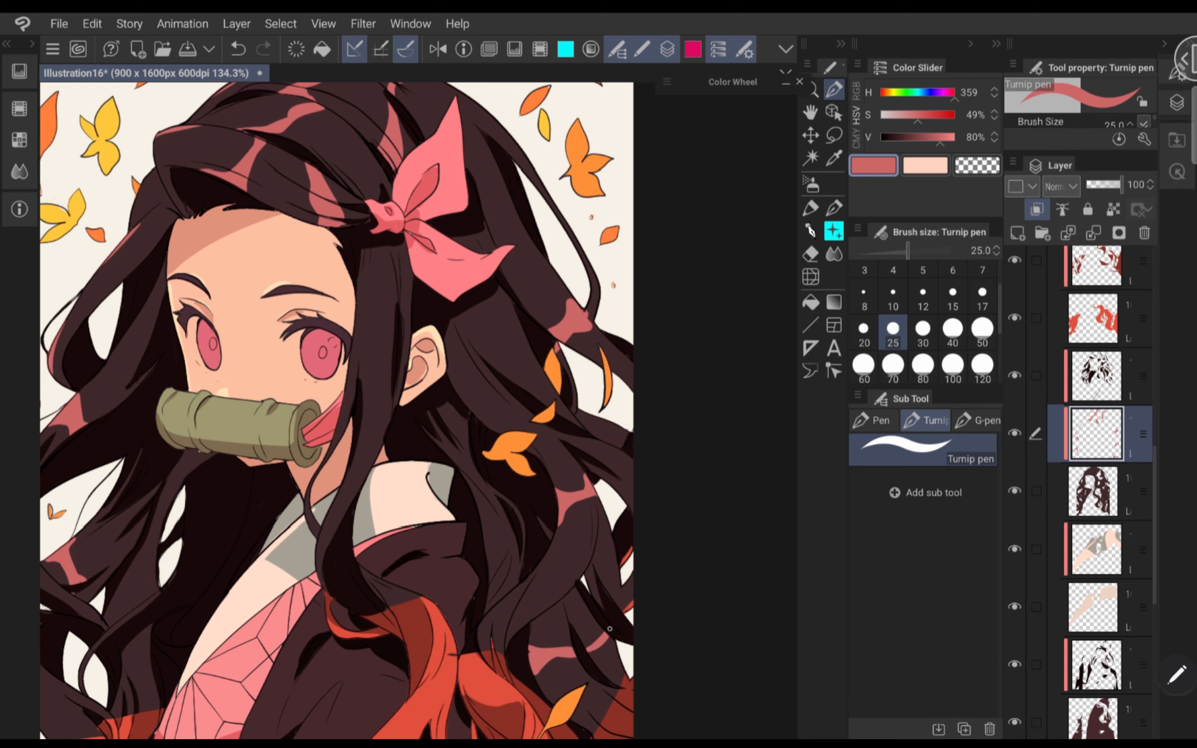
- Examine the red hair highlights across the whole illustration and up close
scroll(592, 543, "down", 3)
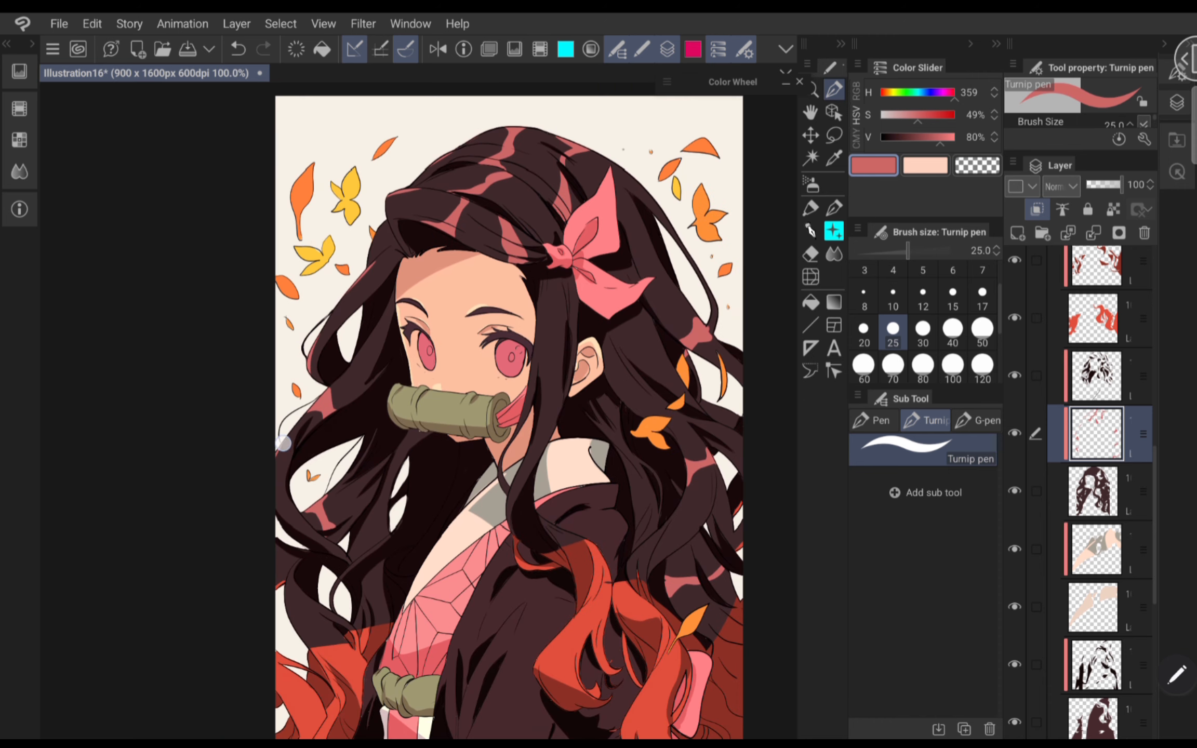
scroll(357, 466, "up", 2)
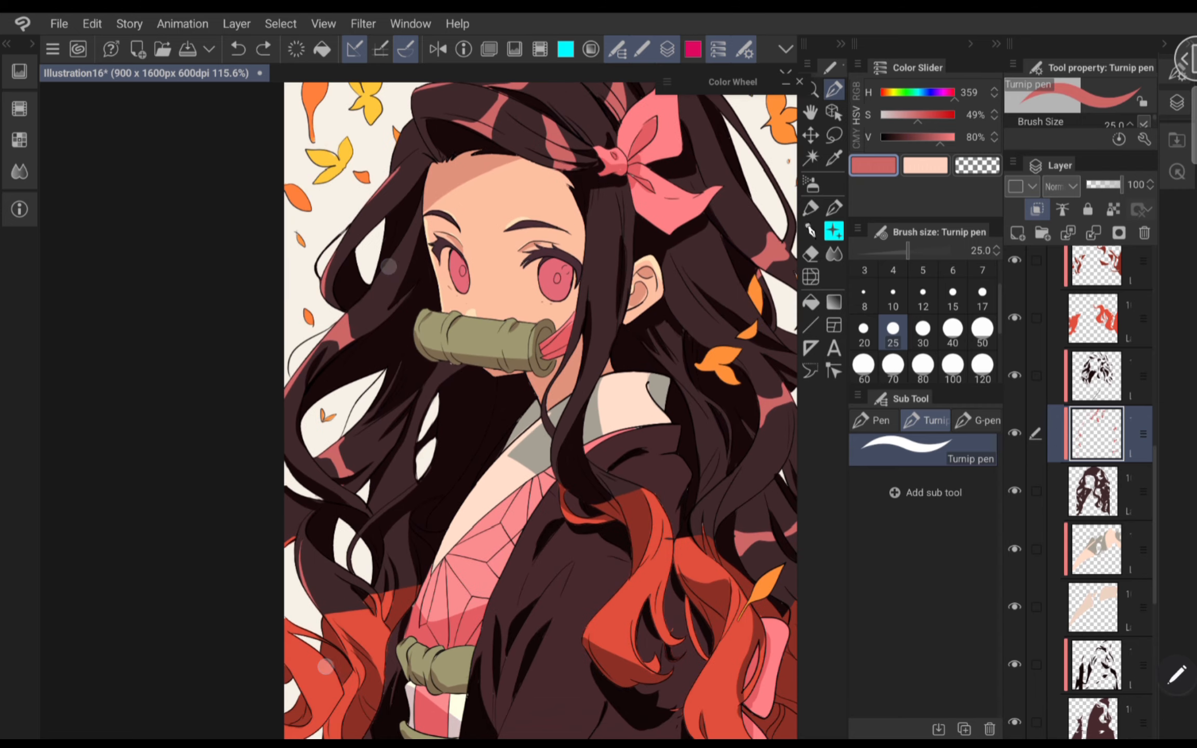
scroll(298, 576, "down", 3)
scroll(354, 562, "up", 1)
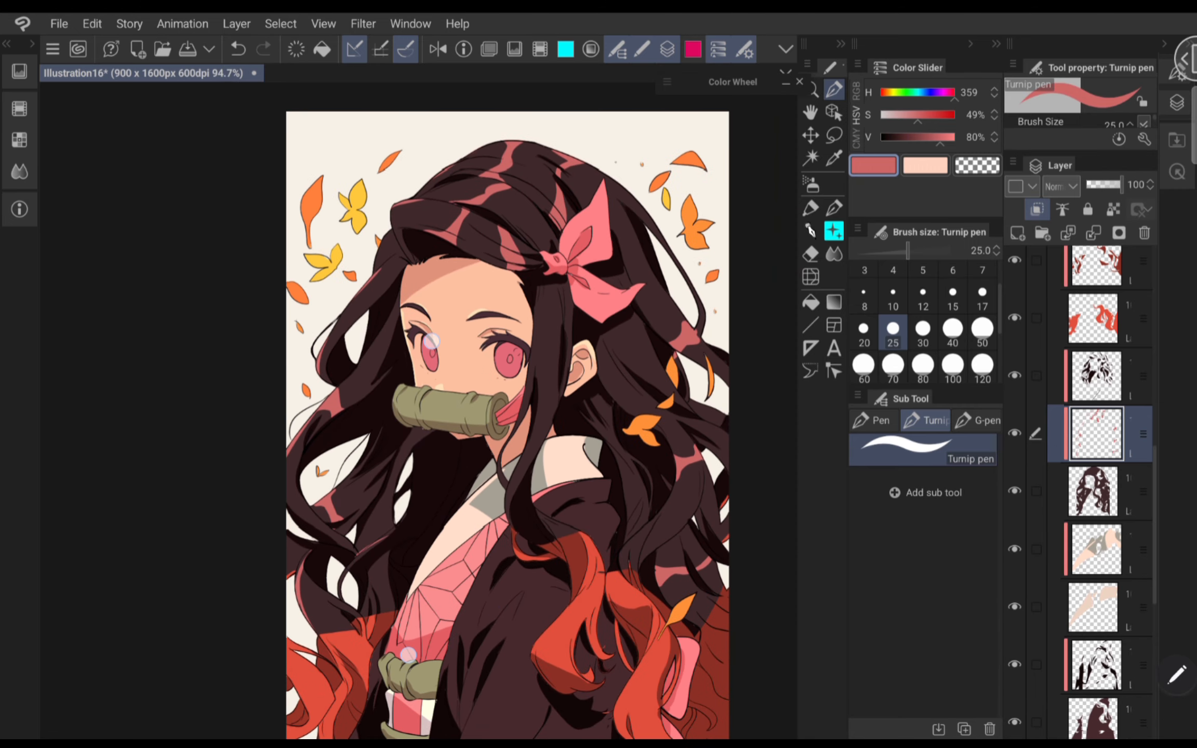
scroll(431, 340, "up", 2)
scroll(427, 436, "down", 3)
scroll(590, 670, "up", 1)
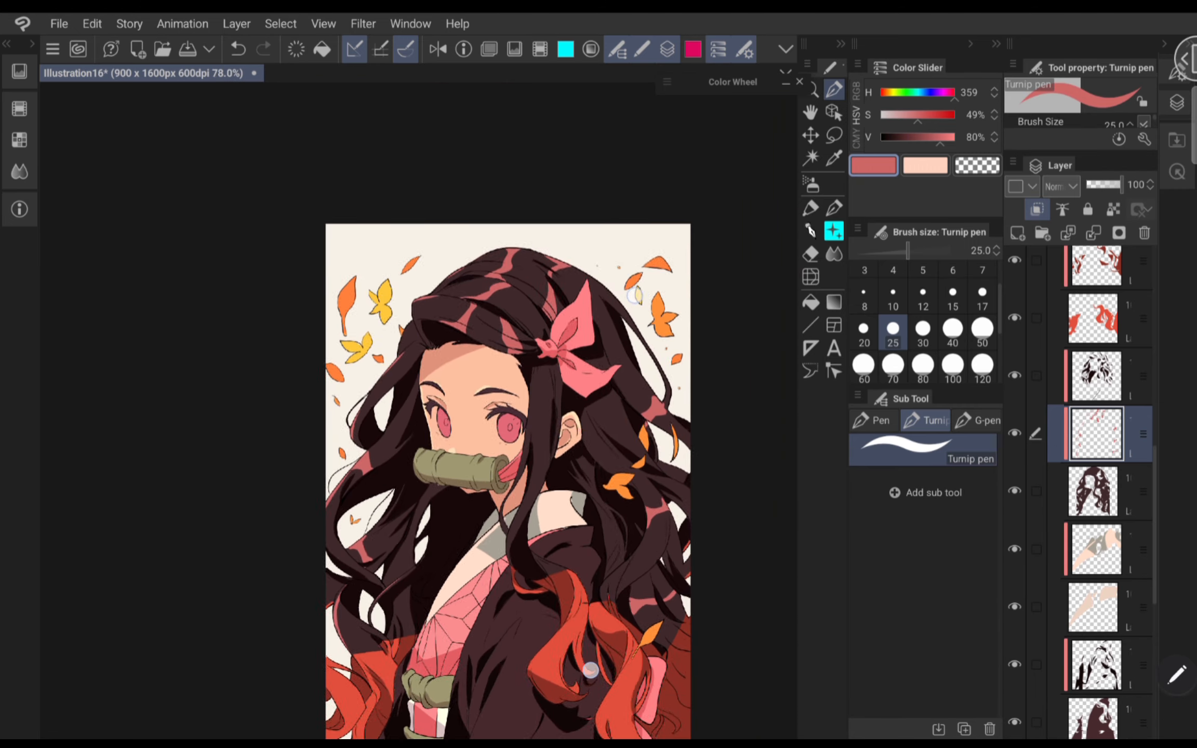
scroll(591, 670, "up", 2)
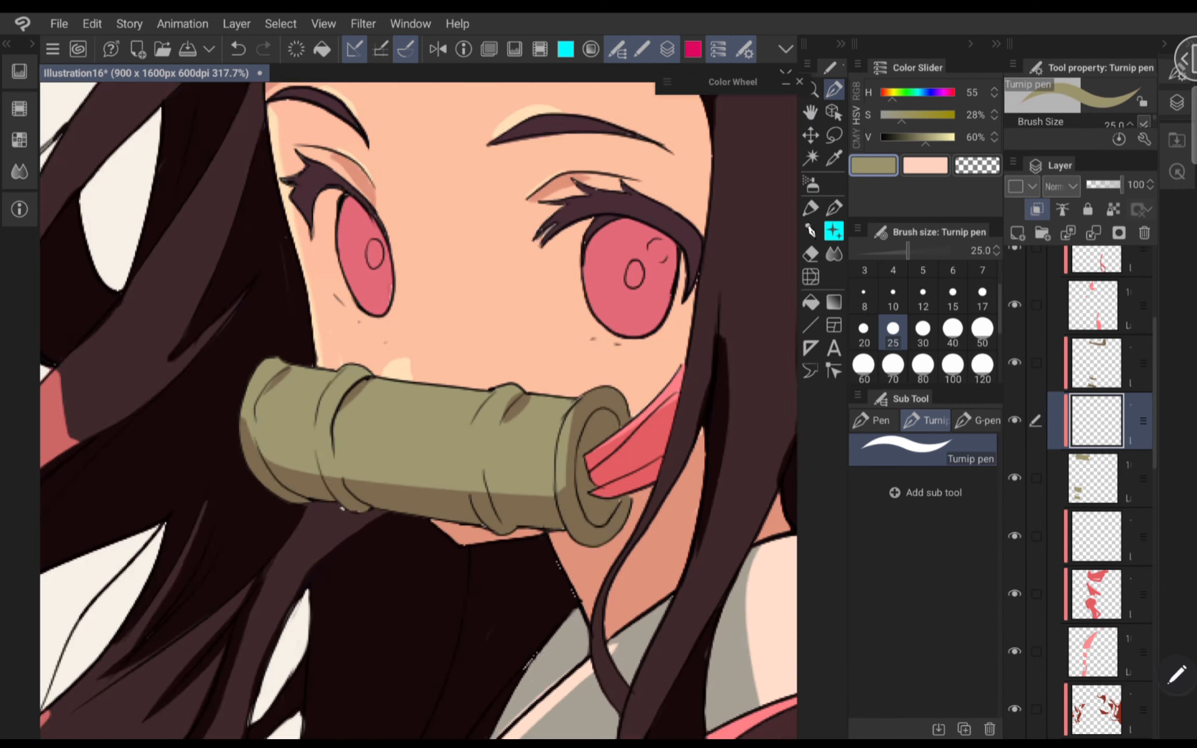
- Briefly hide and show the blank clipped layer over the bamboo base colour and the shadow layer above it to check them
scroll(566, 575, "down", 3)
scroll(537, 551, "up", 1)
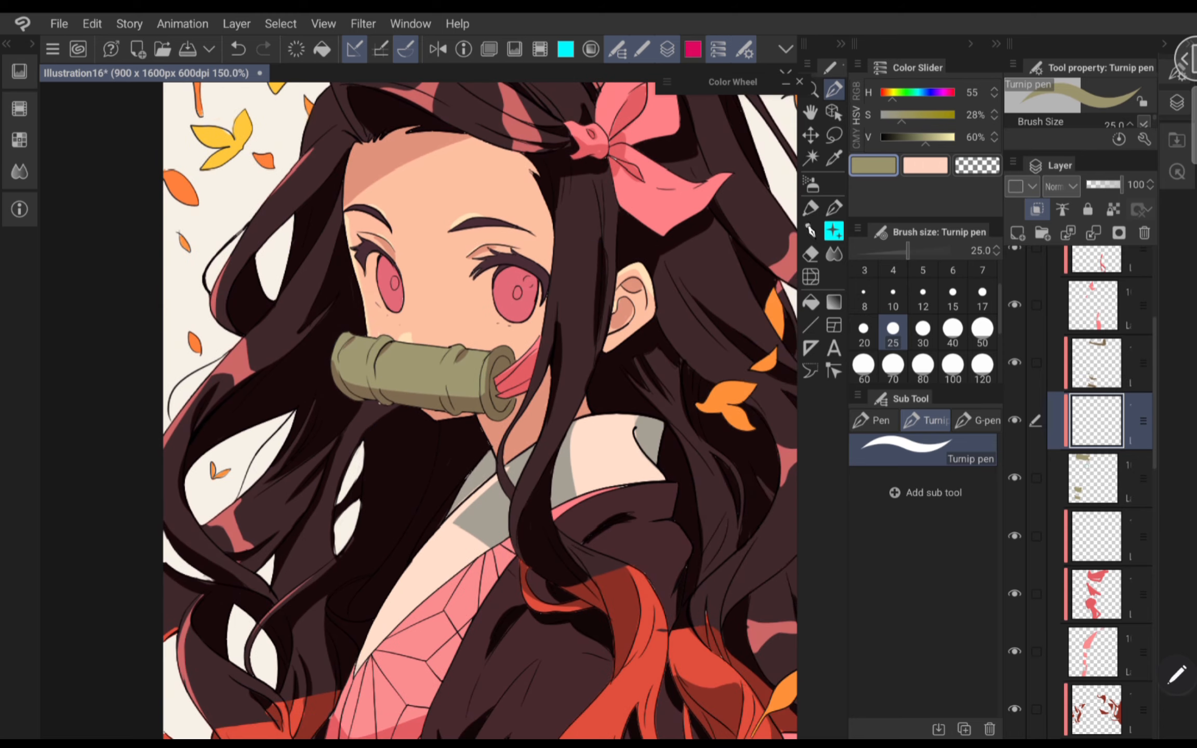
left_click(1014, 420)
left_click(1014, 420)
left_click(1014, 363)
left_click(1015, 362)
- Sample the bamboo muzzle's olive base colour and brighten it to RGB 218, 205, 151 for the Turnip pen
scroll(514, 492, "up", 3)
left_click(834, 158)
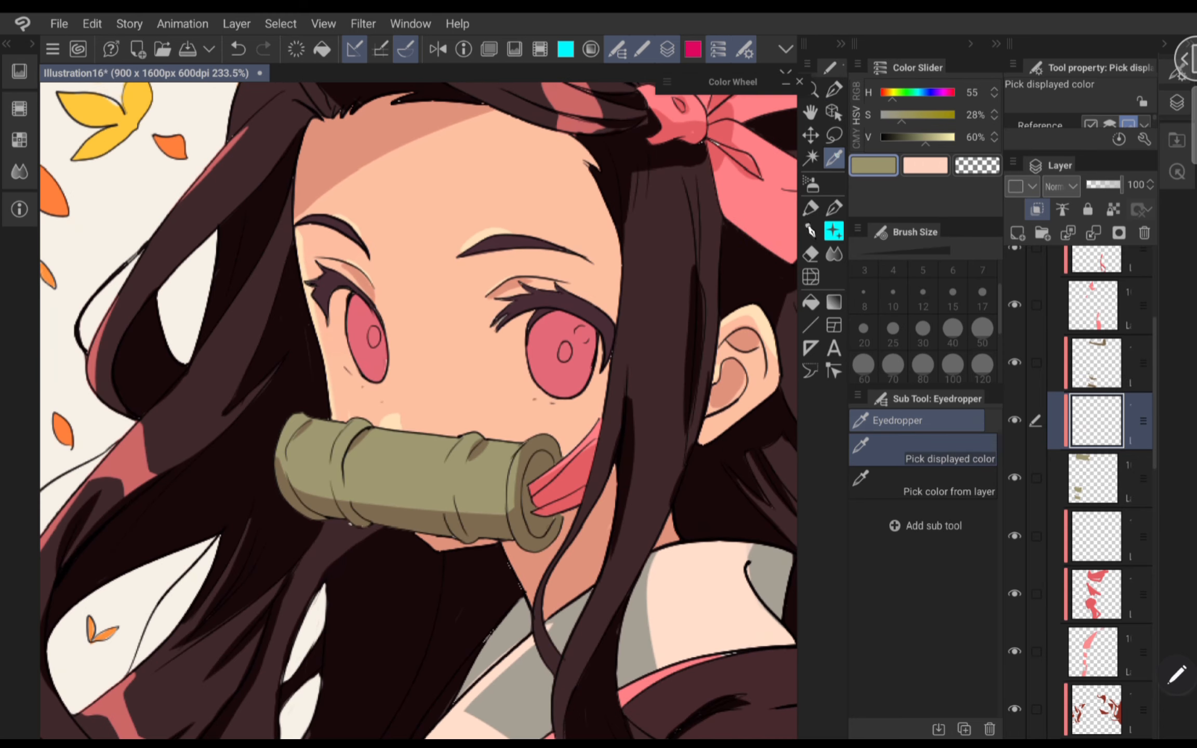
left_click(480, 464)
left_click(833, 89)
scroll(418, 410, "up", 1)
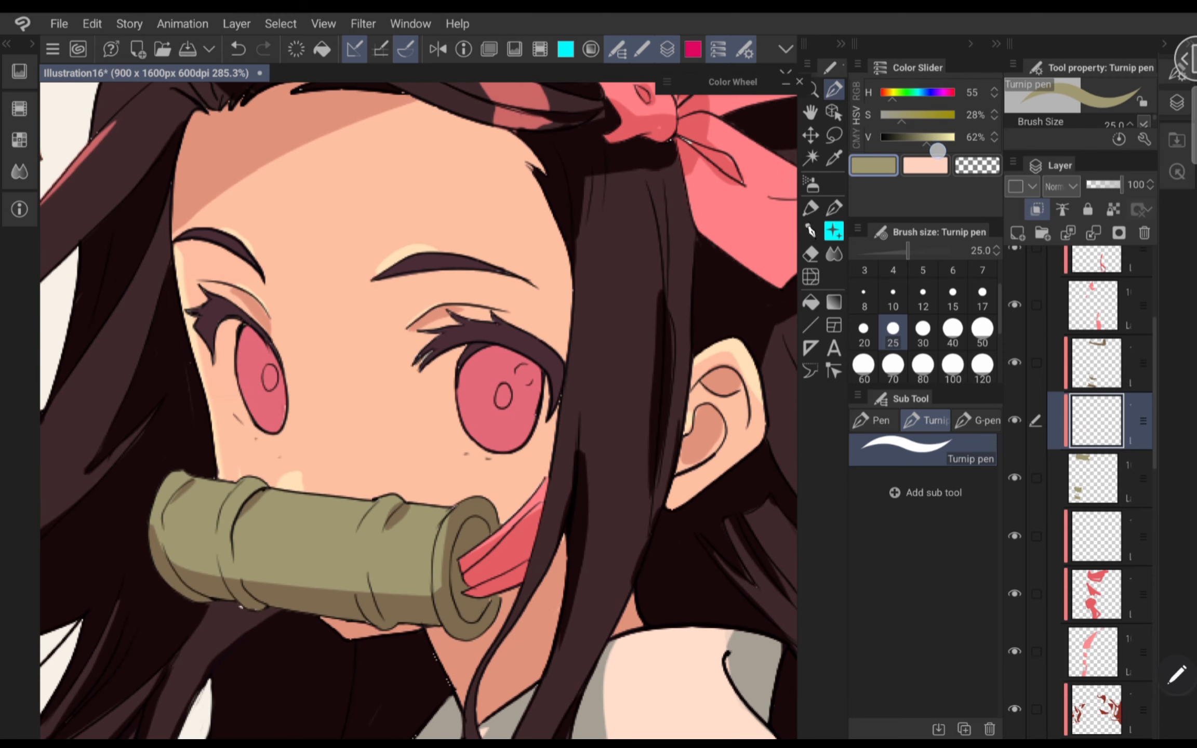
left_click_drag(937, 151, 941, 151)
left_click(857, 91)
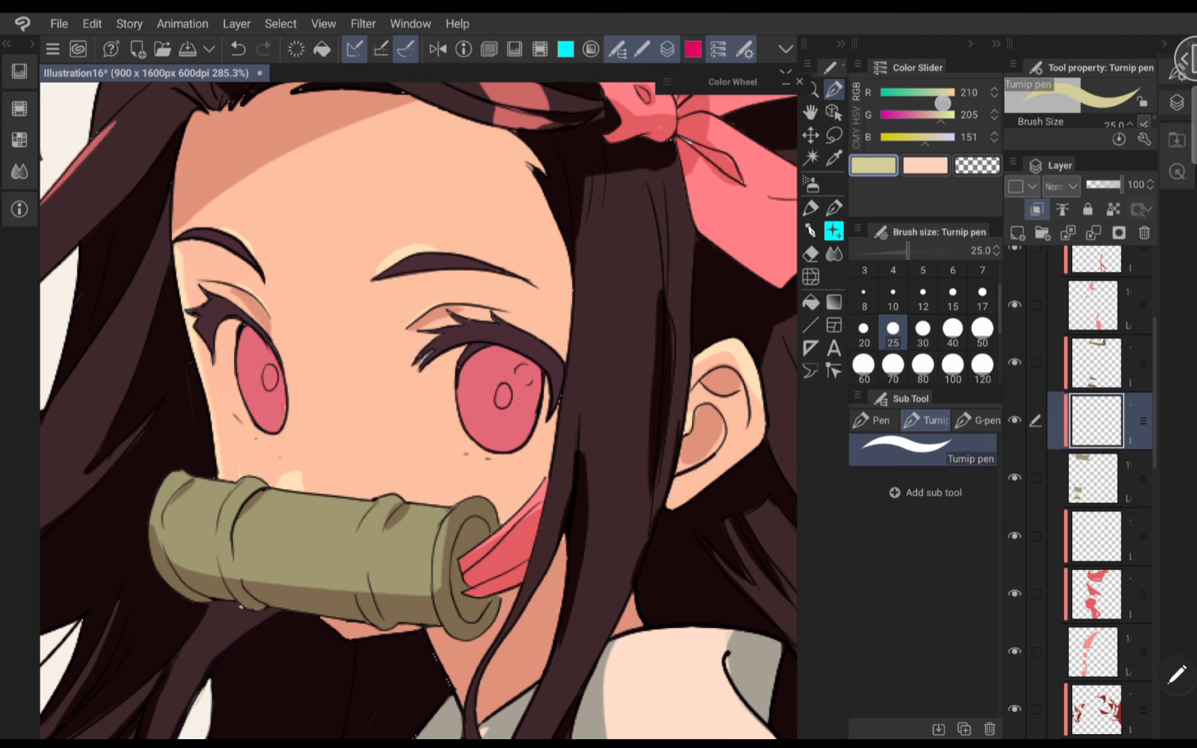
scroll(419, 410, "up", 1)
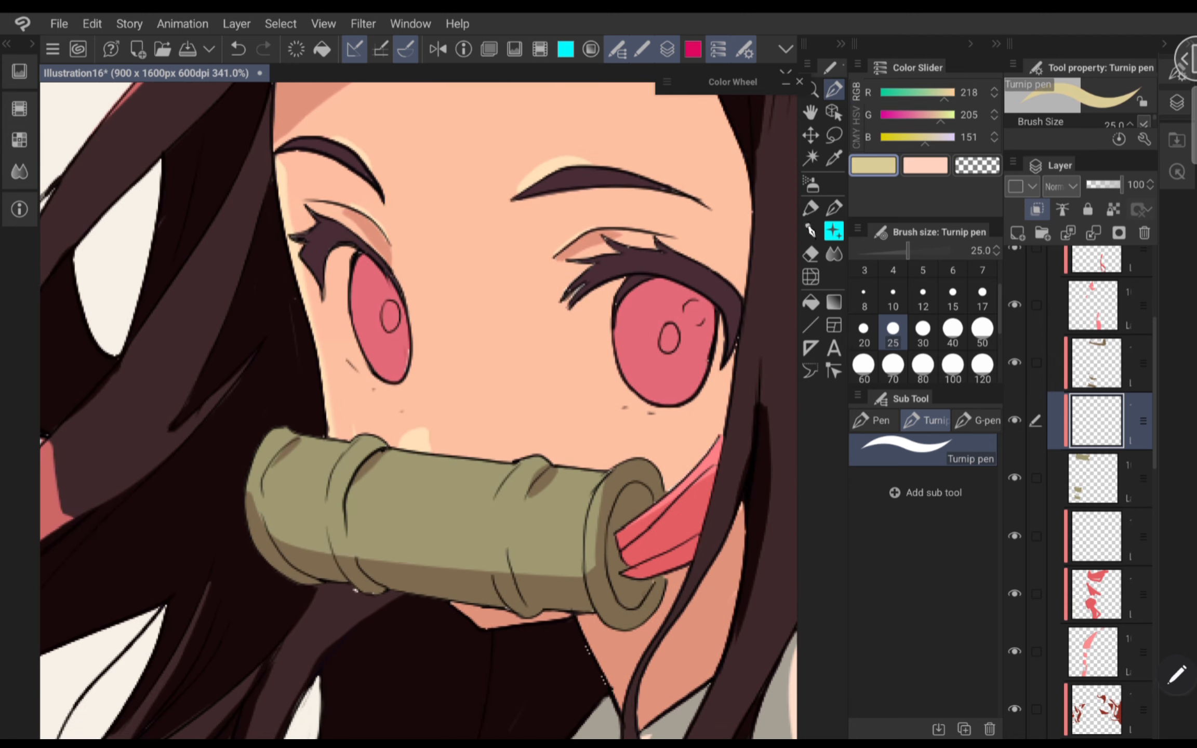
- Paint a light highlight band along the bamboo muzzle and its raised rings, redoing the first stroke
left_click_drag(248, 481, 598, 519)
key("ctrl+z")
scroll(419, 410, "up", 1)
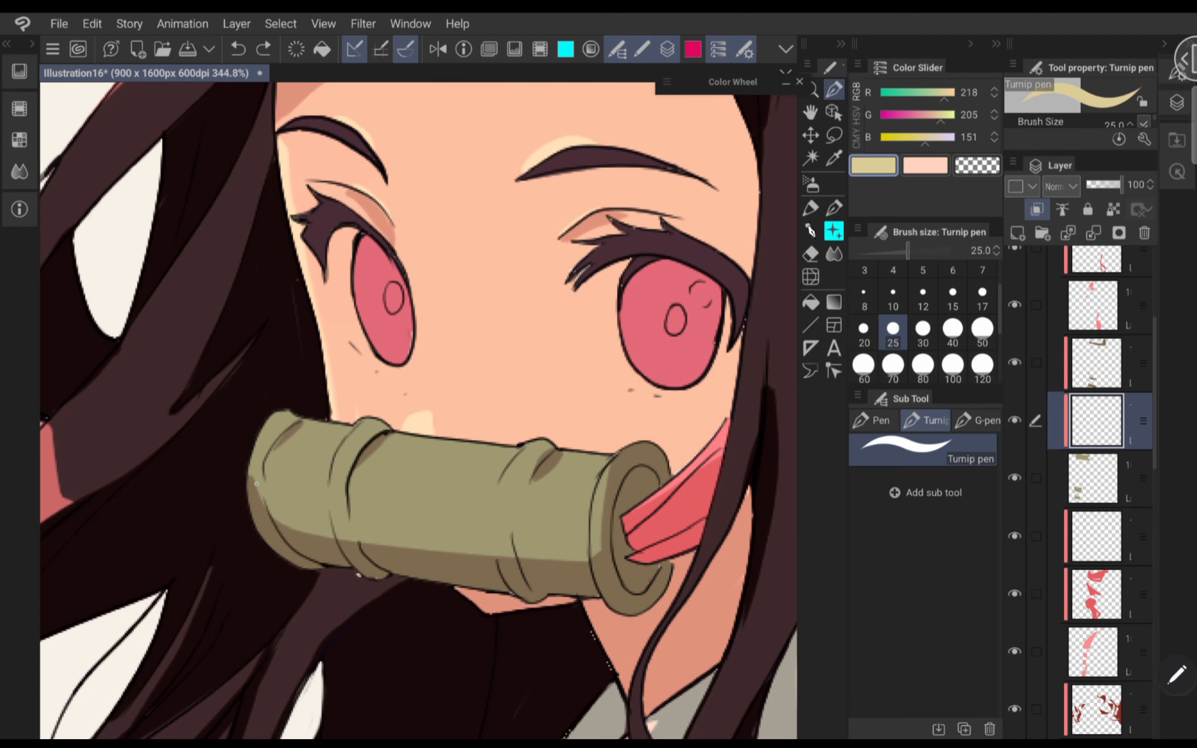
left_click_drag(252, 473, 603, 508)
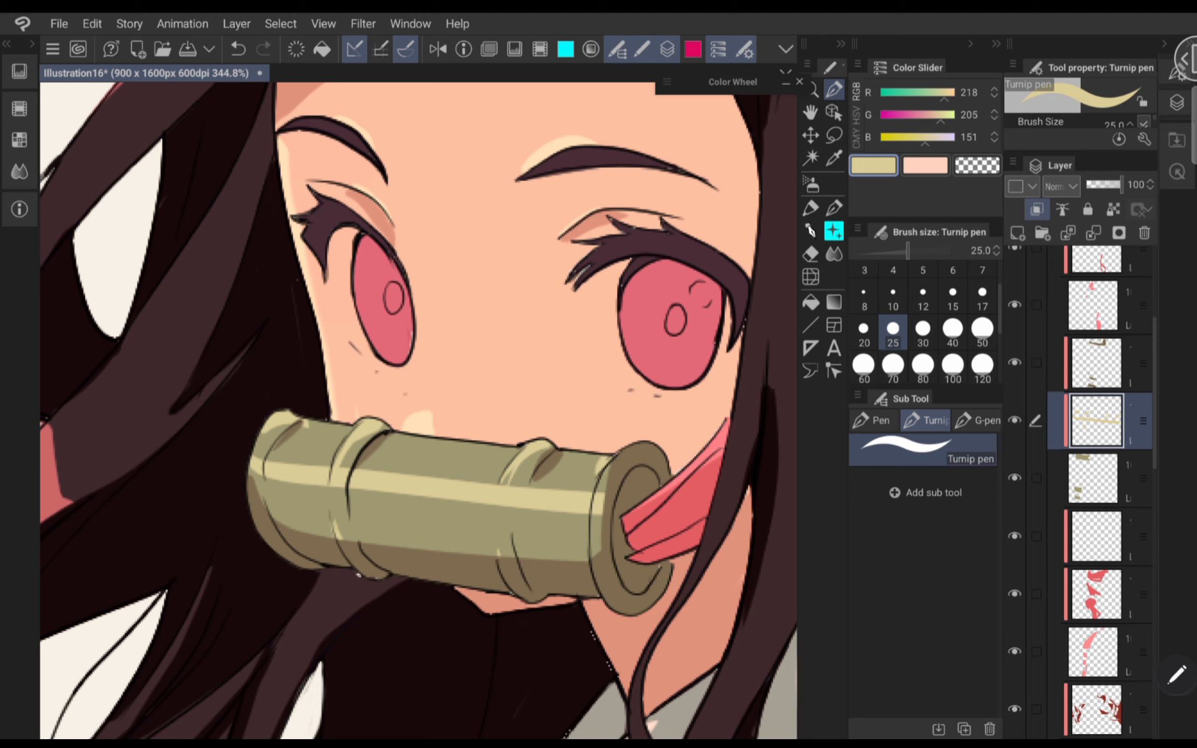
- Add the same light yellow highlights to the folds of the olive sash at the waist
scroll(556, 468, "down", 8)
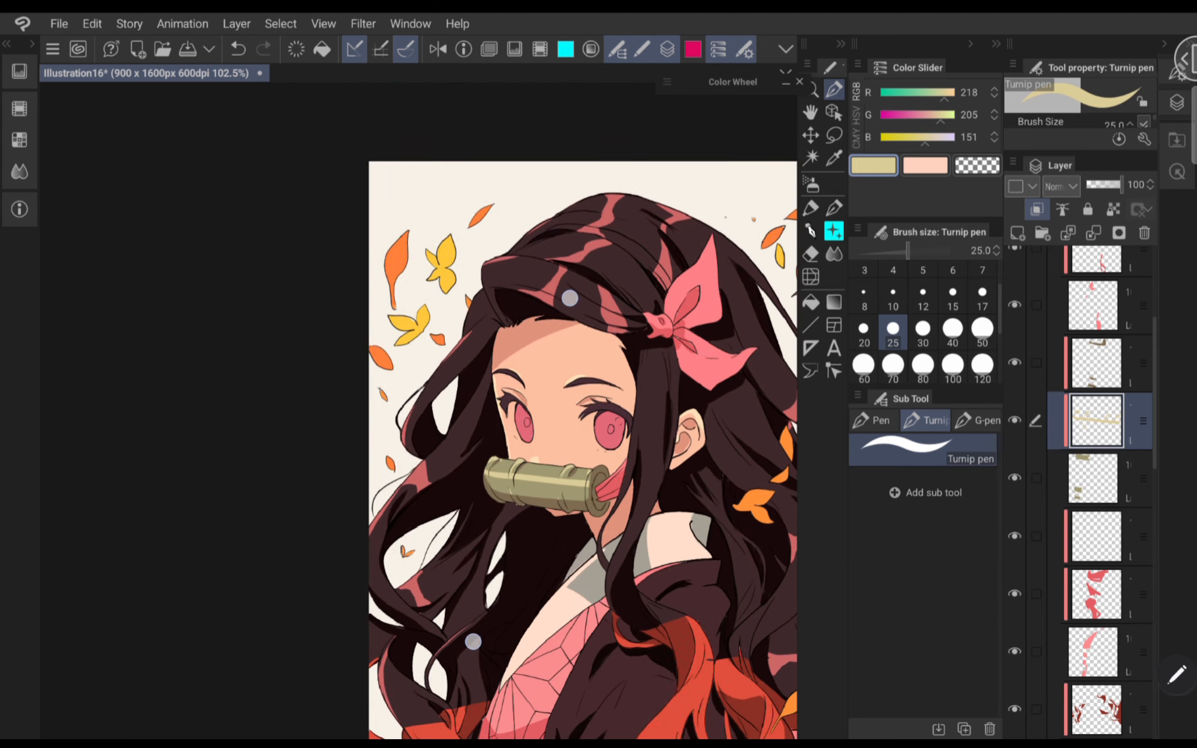
scroll(521, 469, "up", 2)
scroll(596, 467, "down", 4)
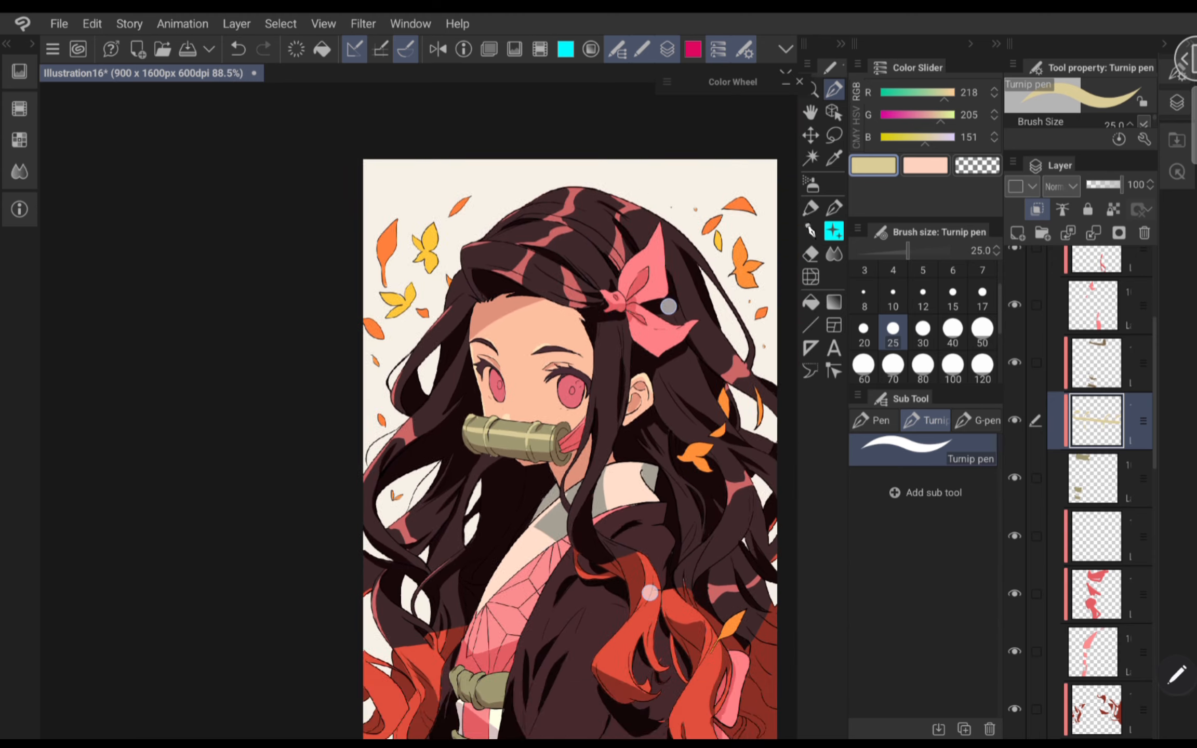
scroll(545, 468, "up", 6)
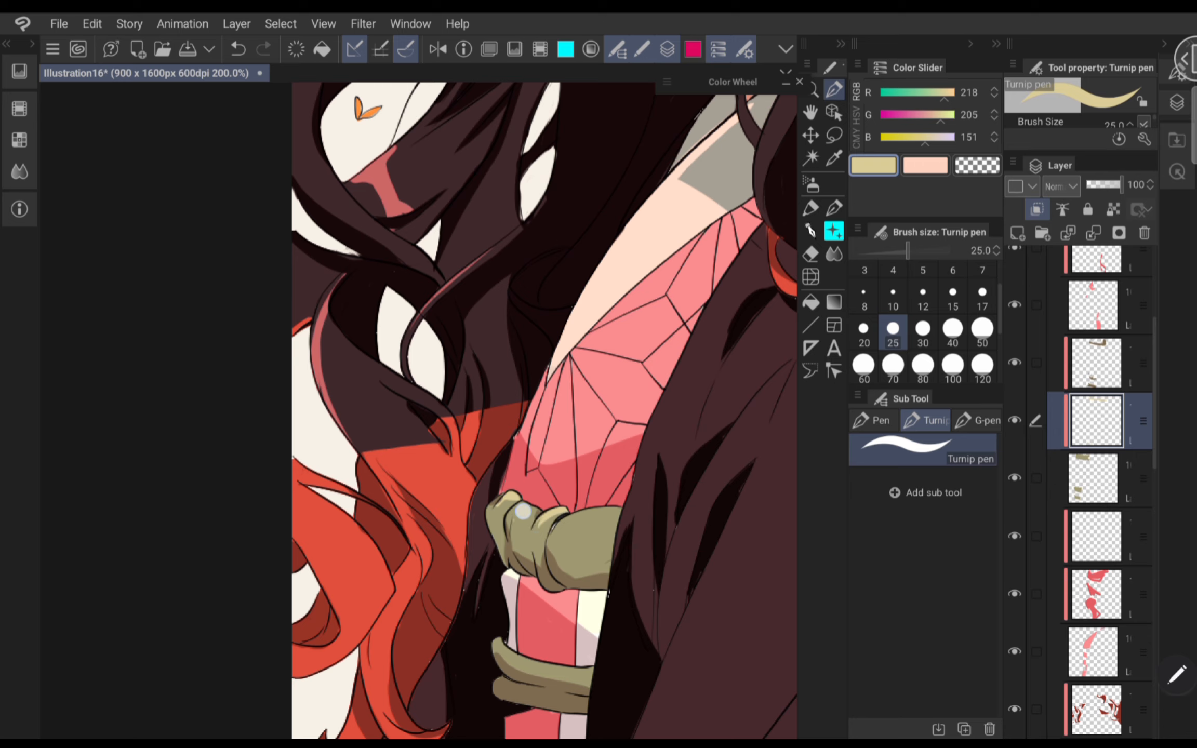
scroll(523, 511, "up", 3)
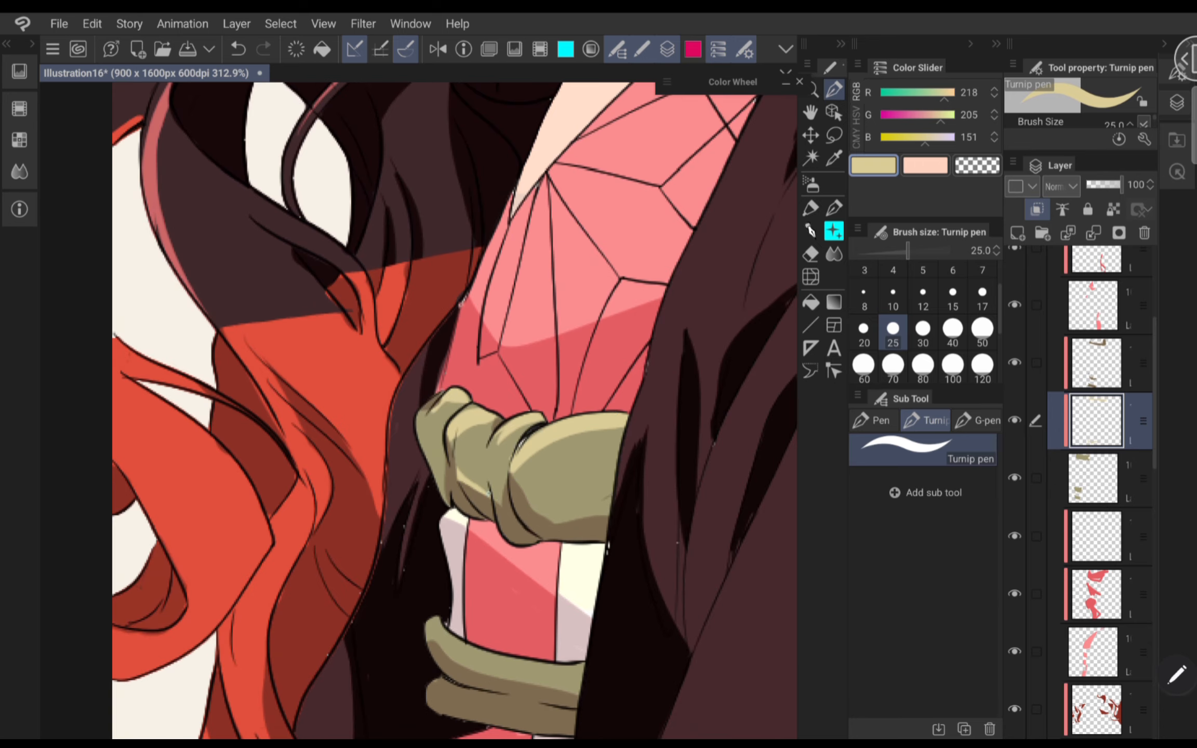
- Select the orange-red hair tips base colour layer and add a new clipped raster layer directly above it
scroll(480, 493, "down", 6)
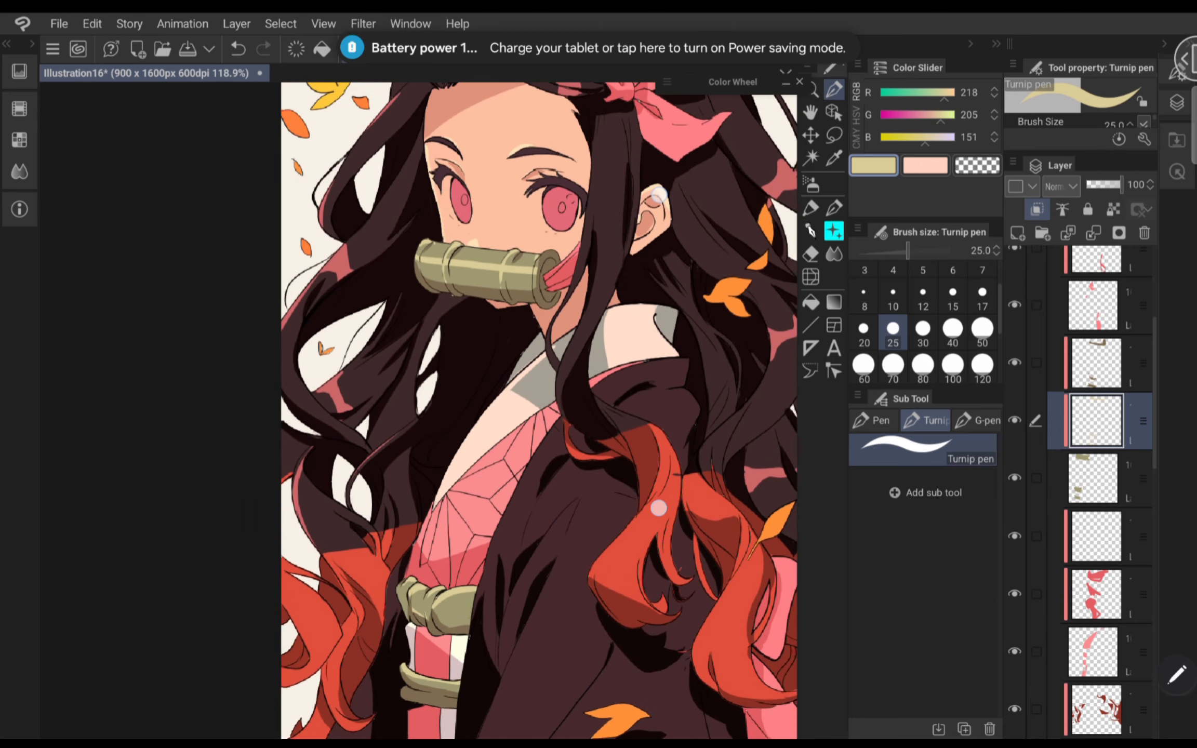
scroll(659, 351, "down", 2)
scroll(1096, 493, "down", 7)
left_click(1093, 394)
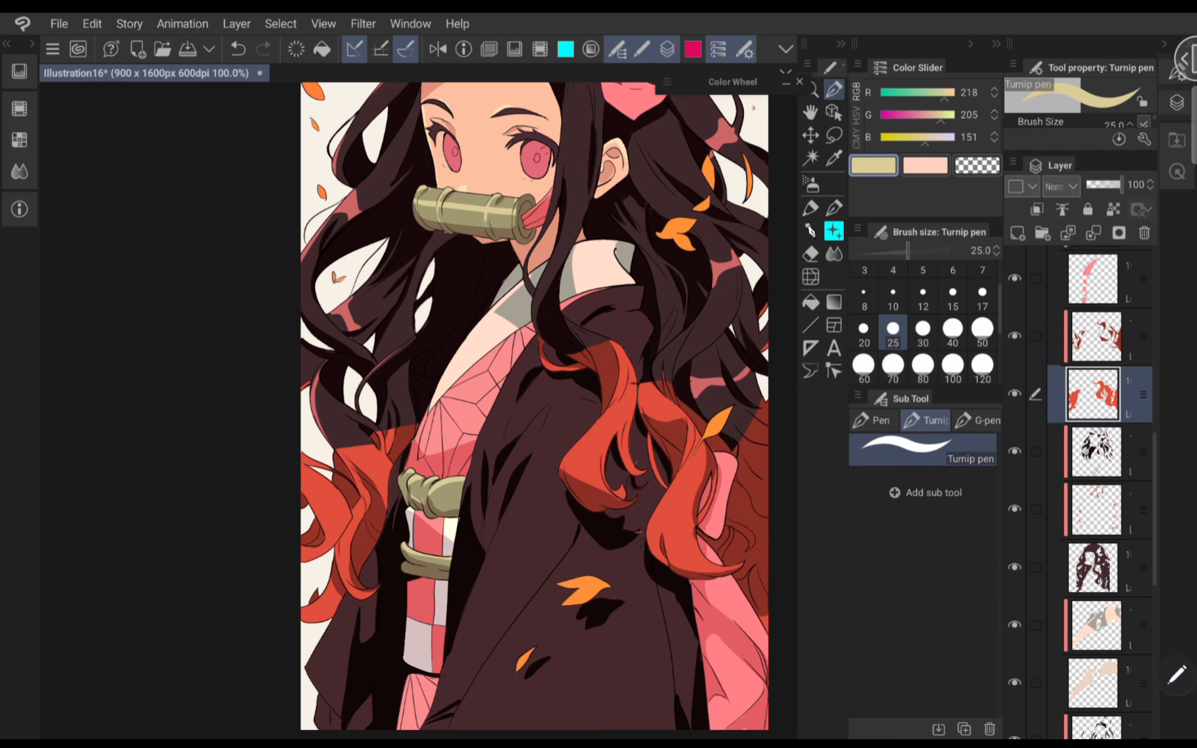
left_click(1017, 232)
- Sample the orange-red hair tip colour and shift it to a bright orange of RGB 255, 146, 68
left_click(834, 158)
left_click(693, 476)
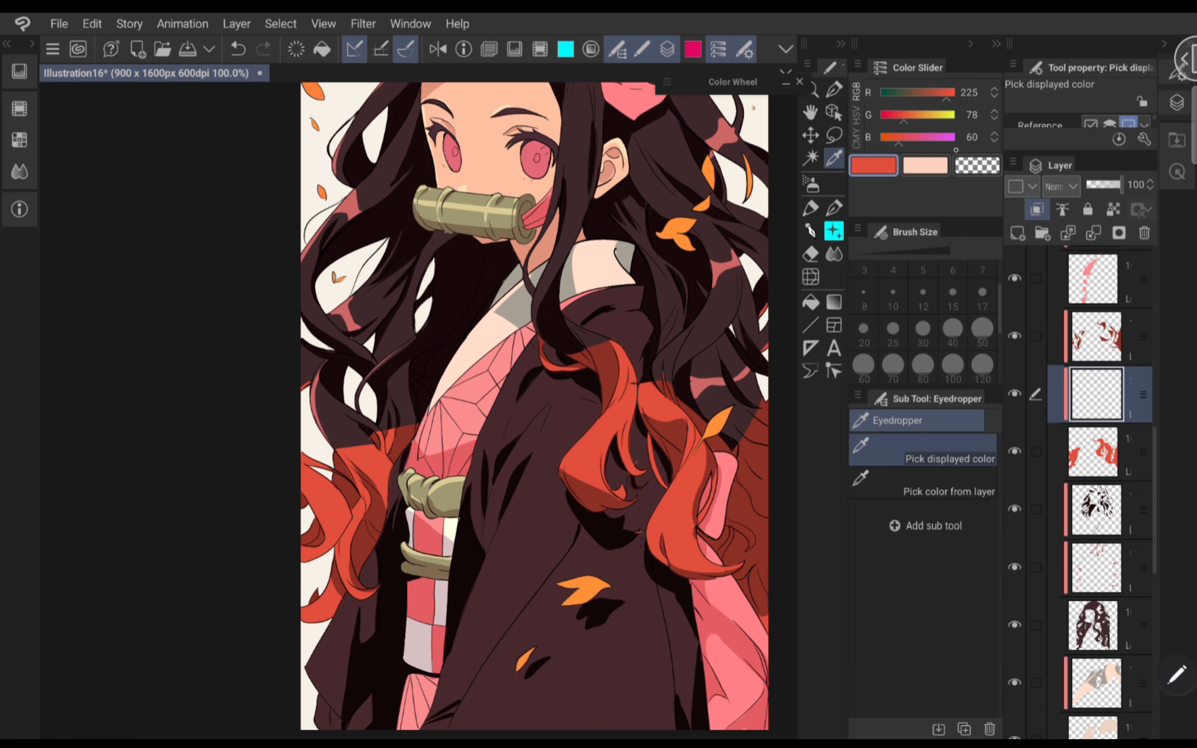
left_click(856, 115)
left_click(856, 92)
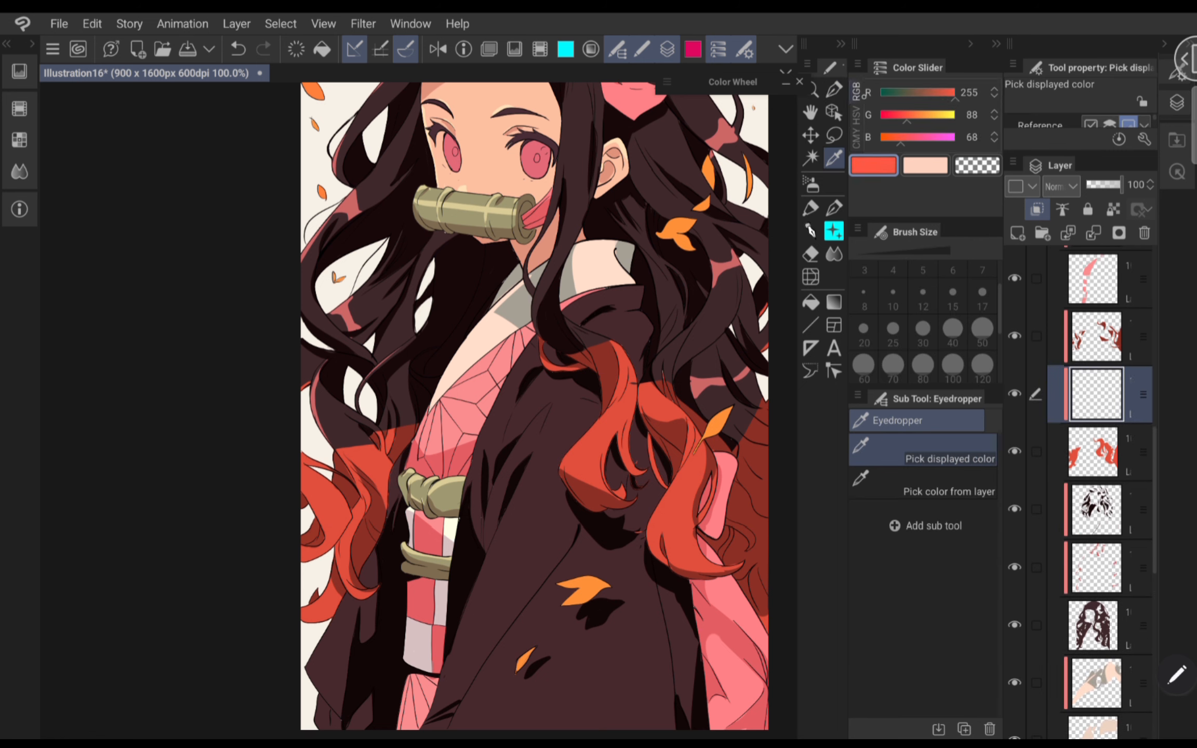
left_click_drag(907, 122, 923, 121)
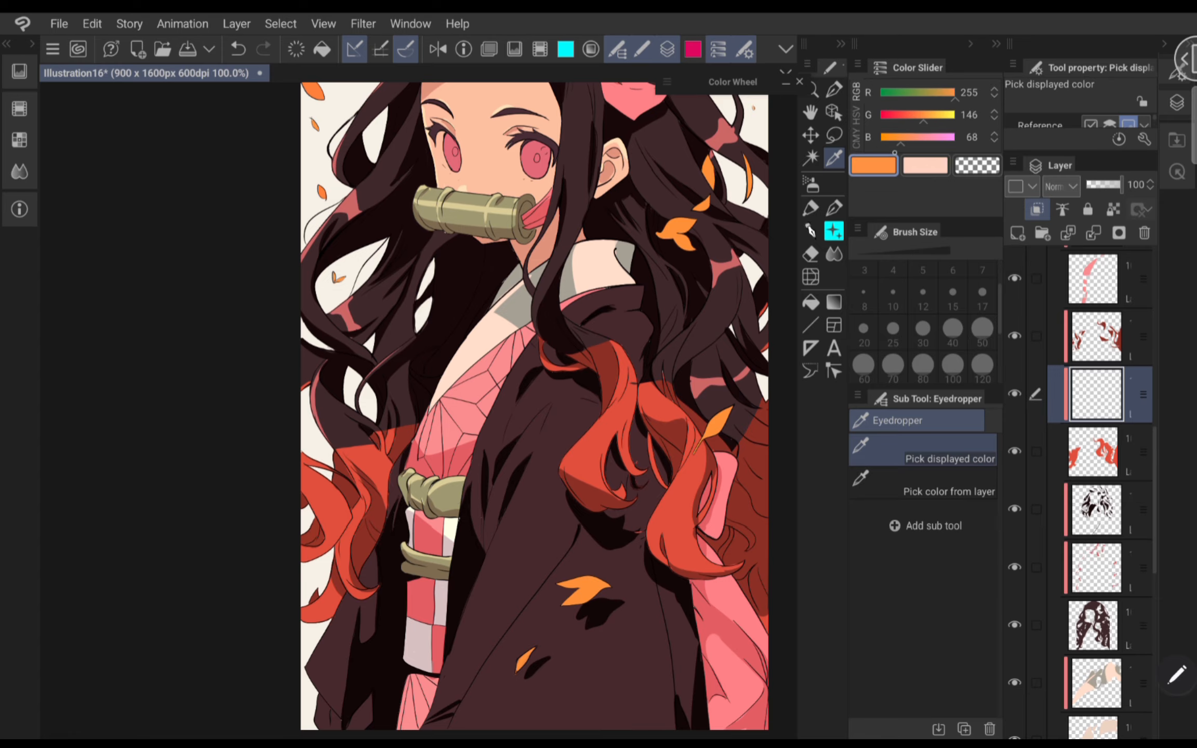
- Try a Turnip pen highlight on the red hair tips, undo it, and lower the orange's saturation to 58%
scroll(675, 467, "up", 3)
left_click(834, 90)
left_click_drag(615, 466, 579, 505)
key("ctrl+z")
scroll(566, 520, "up", 2)
left_click(856, 115)
left_click_drag(934, 121, 924, 120)
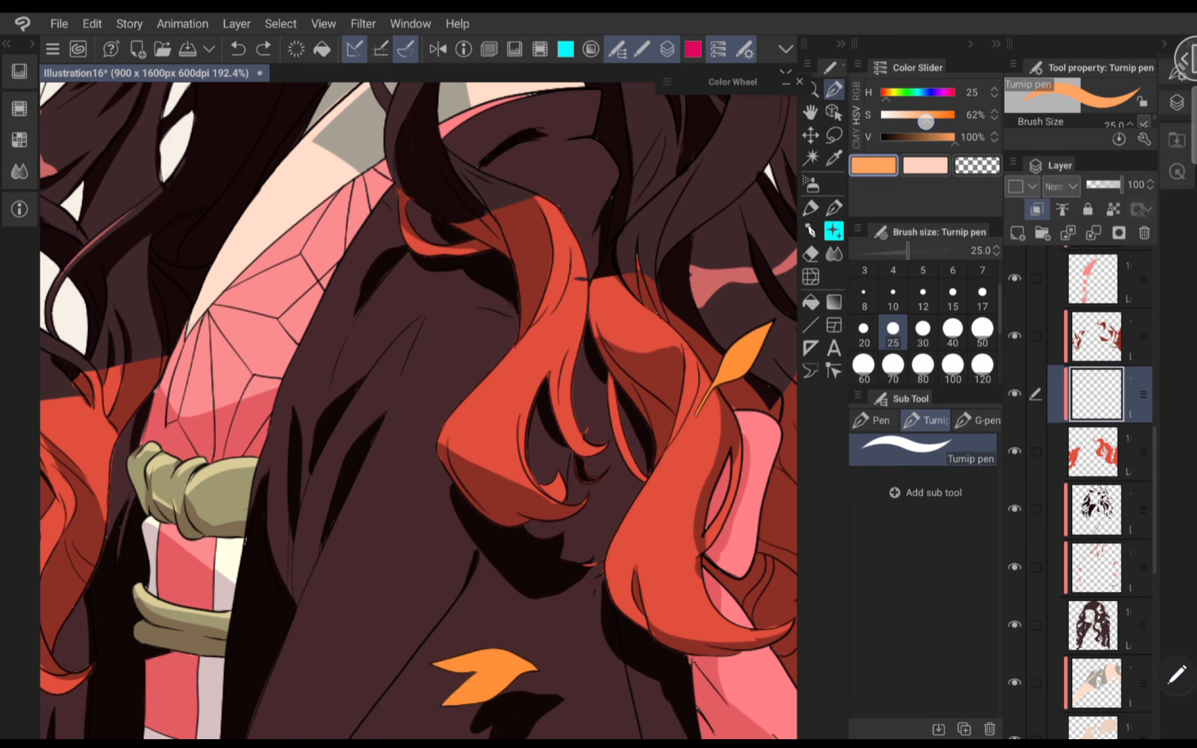
- Paint light orange Turnip pen highlights across the curls of the central red hair lock, undoing the first stroke
left_click_drag(454, 423, 538, 355)
scroll(561, 410, "up", 1)
key("ctrl+z")
left_click_drag(498, 435, 560, 375)
left_click_drag(552, 385, 603, 417)
left_click_drag(529, 408, 574, 398)
scroll(583, 288, "up", 1)
left_click_drag(573, 289, 593, 281)
left_click_drag(598, 668, 564, 644)
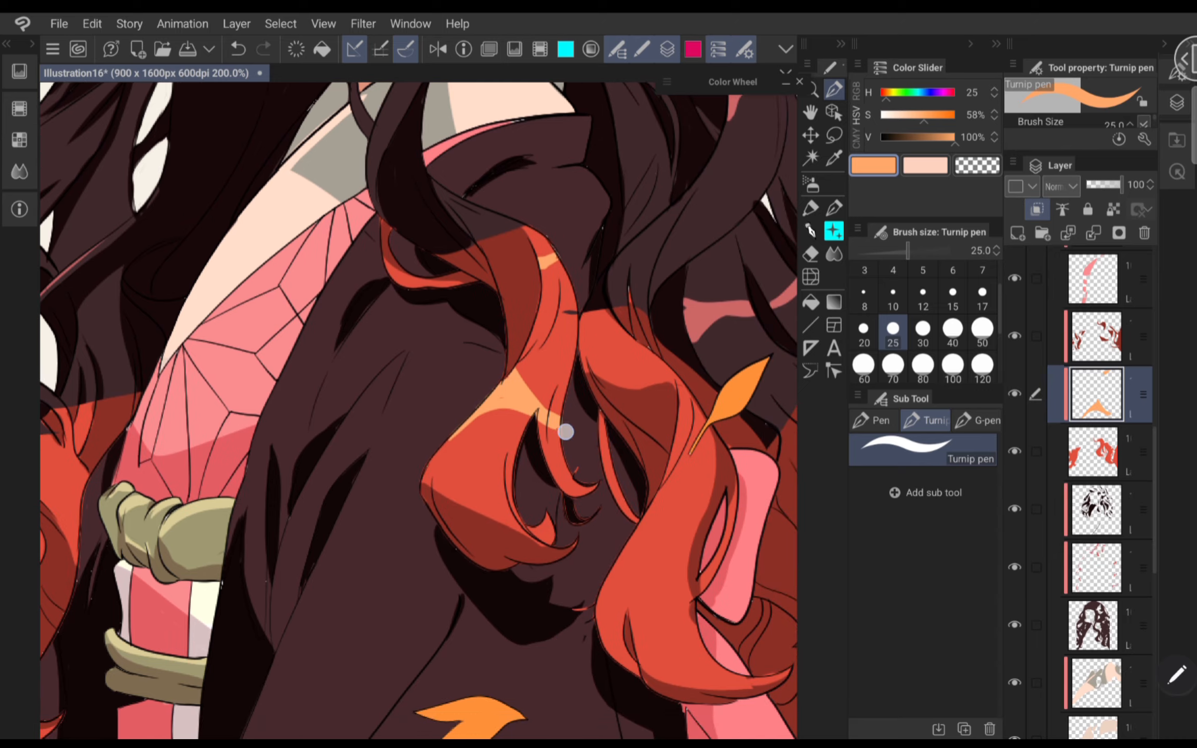
- Paint a light orange highlight band on the adjacent red hair lock, undoing the first attempt and repainting it
left_click_drag(656, 498, 700, 526)
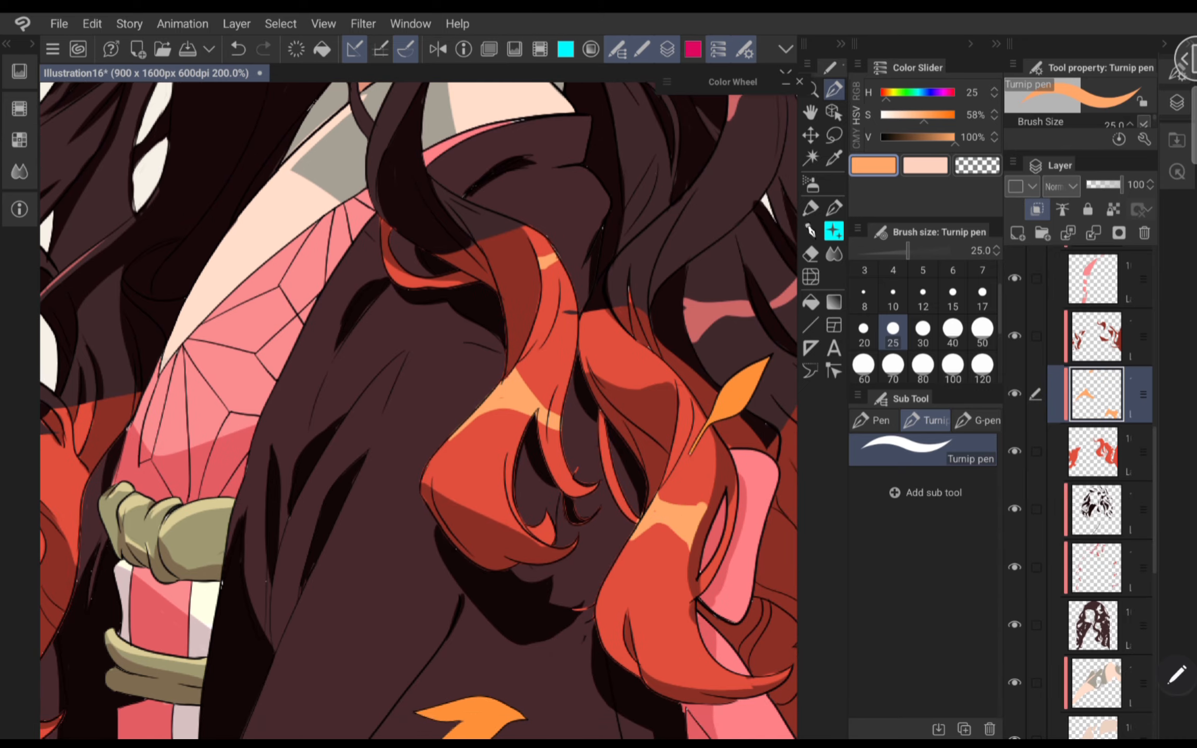
scroll(606, 463, "up", 1)
key("ctrl+z")
key("ctrl+z")
left_click_drag(520, 482, 626, 469)
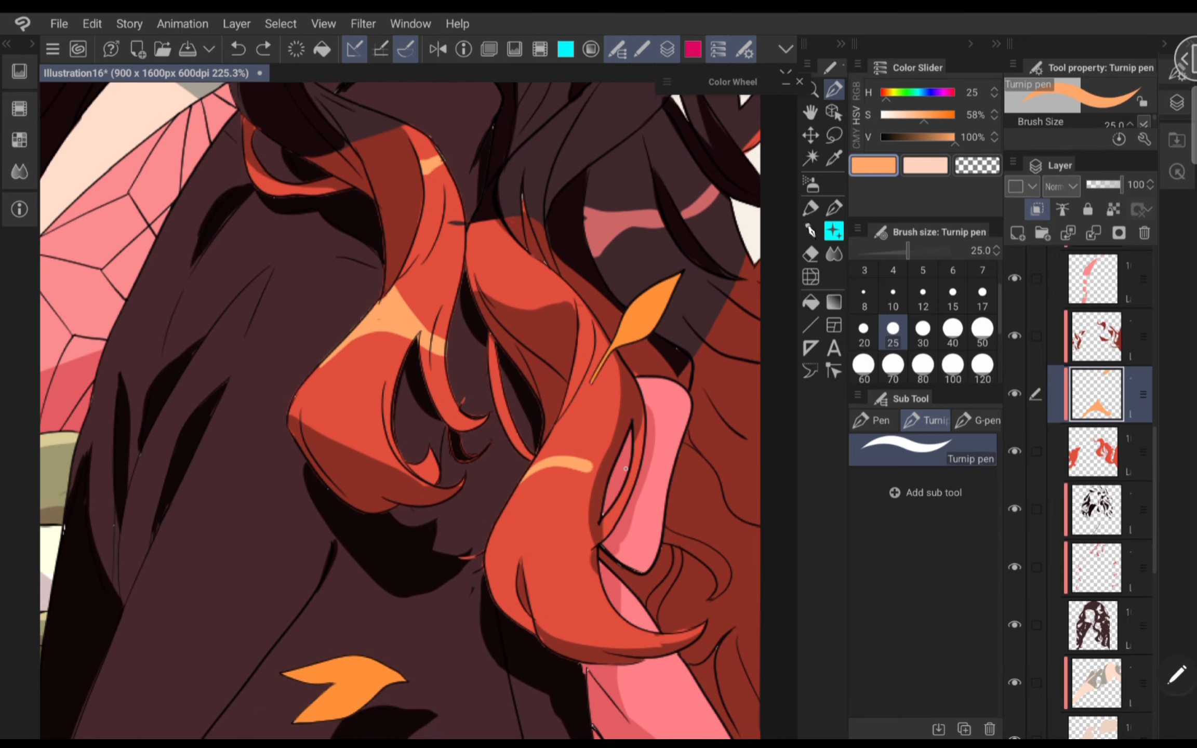
left_click_drag(558, 422, 585, 459)
- Add the same light orange highlights to the red hair tips on the character's other side, beside the sash
scroll(551, 437, "down", 3)
scroll(425, 416, "up", 3)
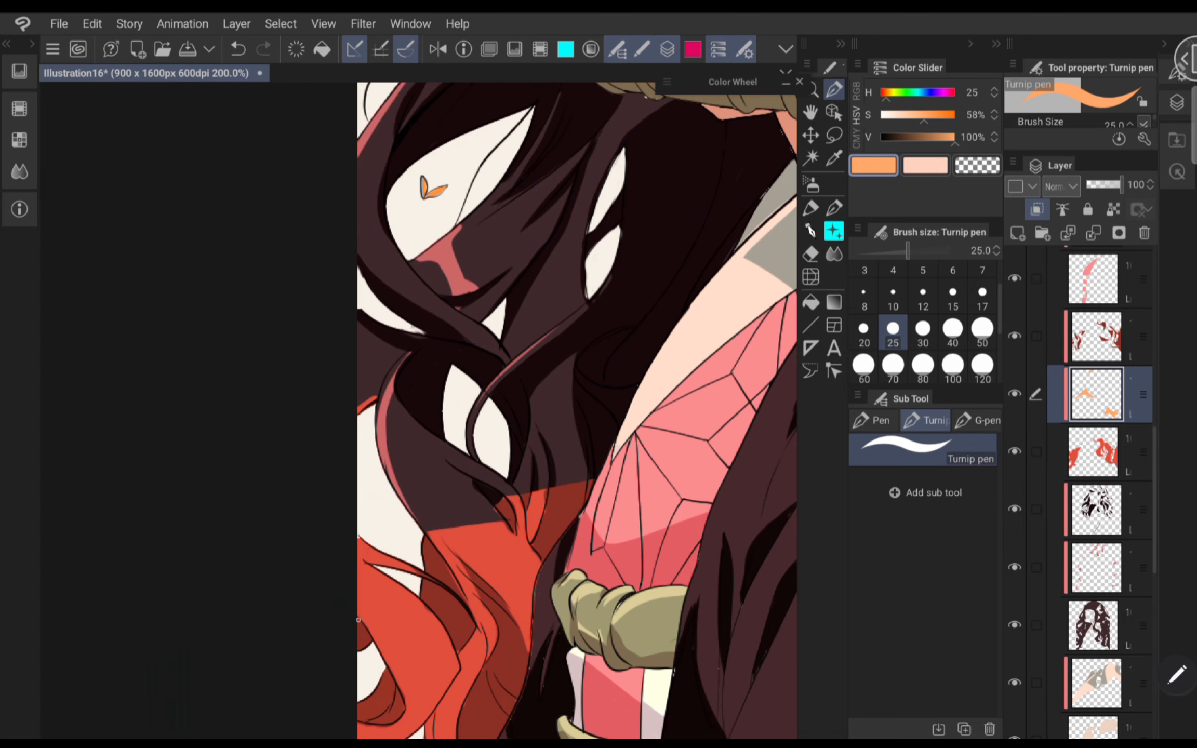
left_click_drag(359, 618, 424, 605)
left_click_drag(382, 654, 424, 608)
scroll(603, 452, "down", 5)
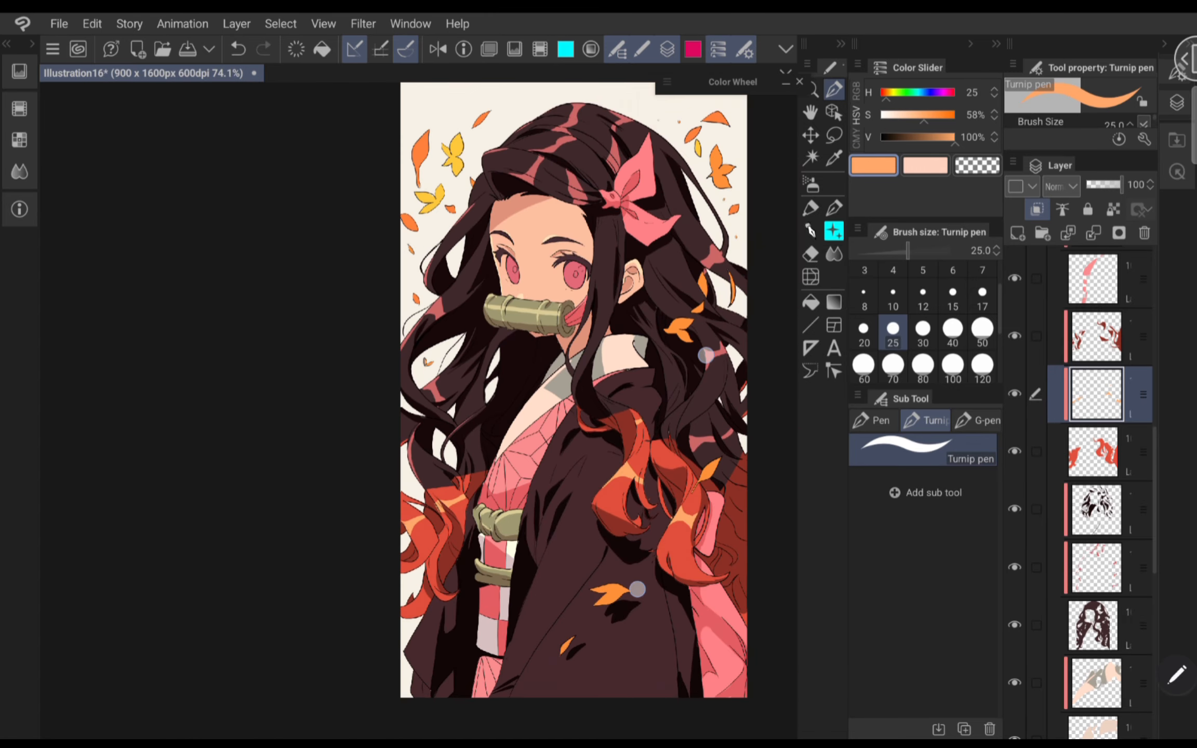
- Lower the opacity of the light orange hair-tip highlight layer to soften it
left_click_drag(1121, 185, 1105, 184)
scroll(650, 477, "up", 2)
scroll(1096, 494, "down", 8)
scroll(1096, 494, "down", 3)
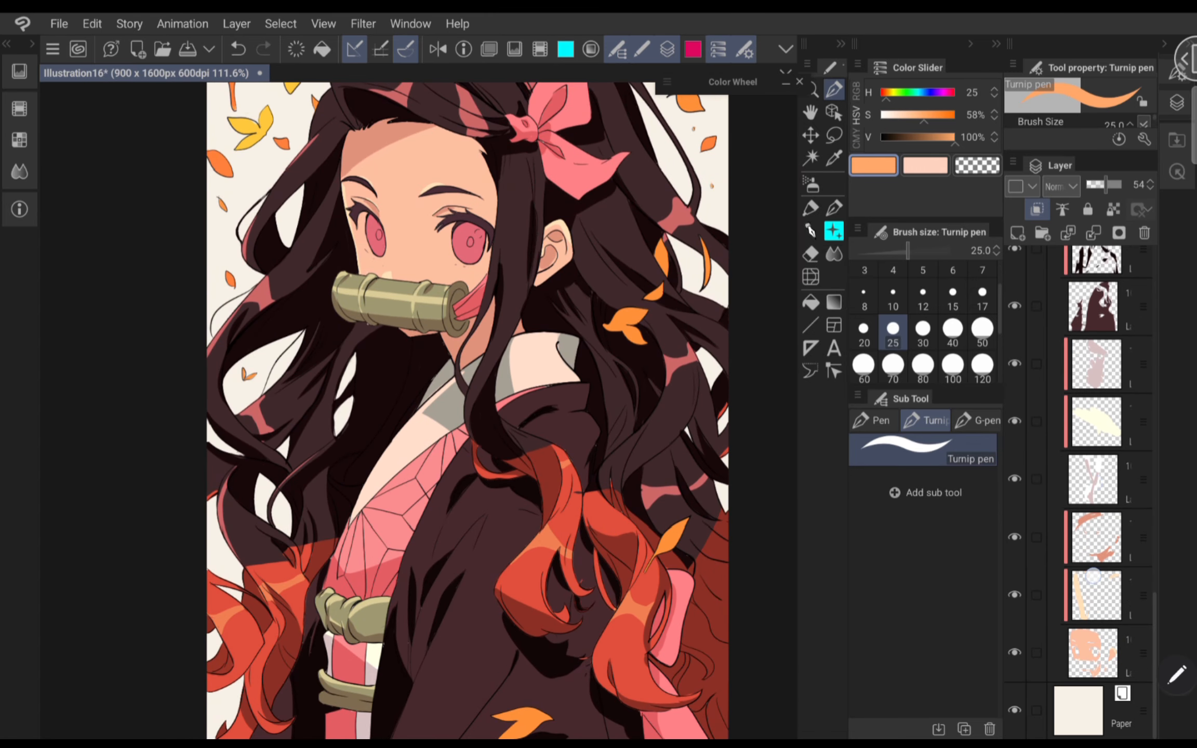
- Select the clipped highlight layer of the dark hair and lower its opacity to 66%
scroll(1096, 441, "up", 3)
left_click(1096, 395)
scroll(1096, 441, "up", 3)
left_click(1096, 356)
left_click(1096, 300)
scroll(1096, 364, "up", 1)
left_click_drag(1120, 188, 1111, 187)
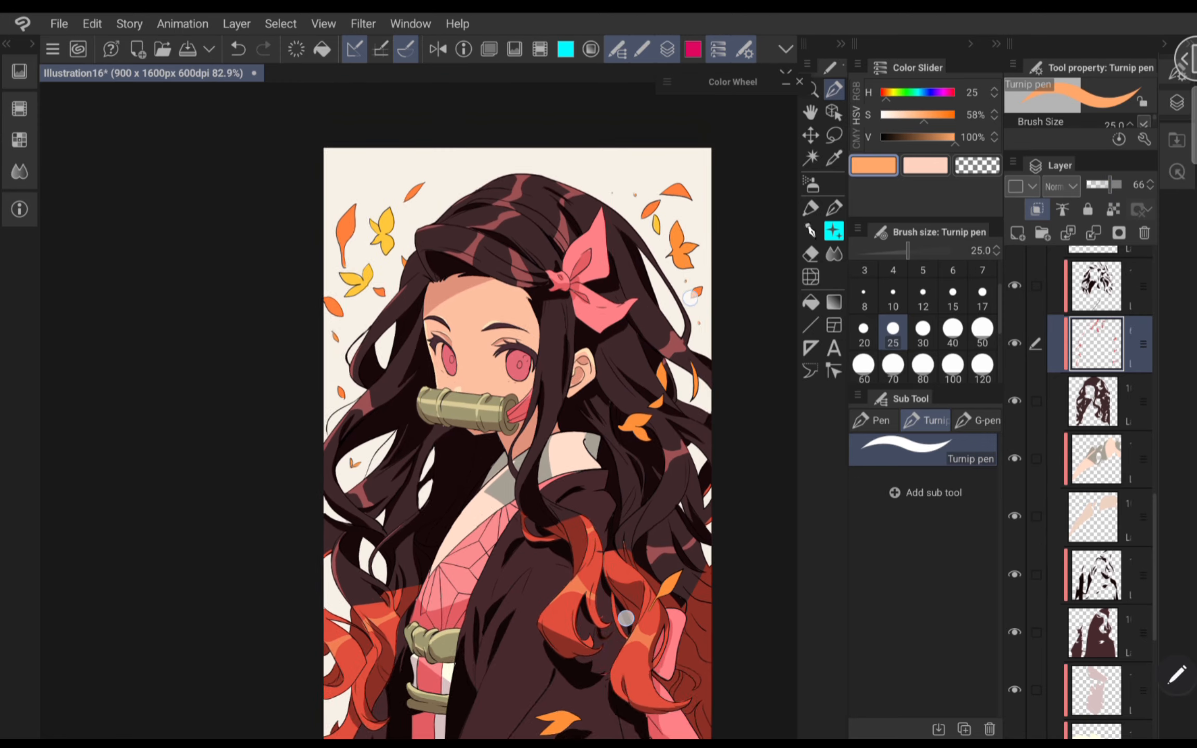
- Find the pink kimono's clipped layers and move the empty highlight layer beneath the shadow layer, directly above the pink base
scroll(369, 520, "up", 4)
scroll(1096, 442, "up", 12)
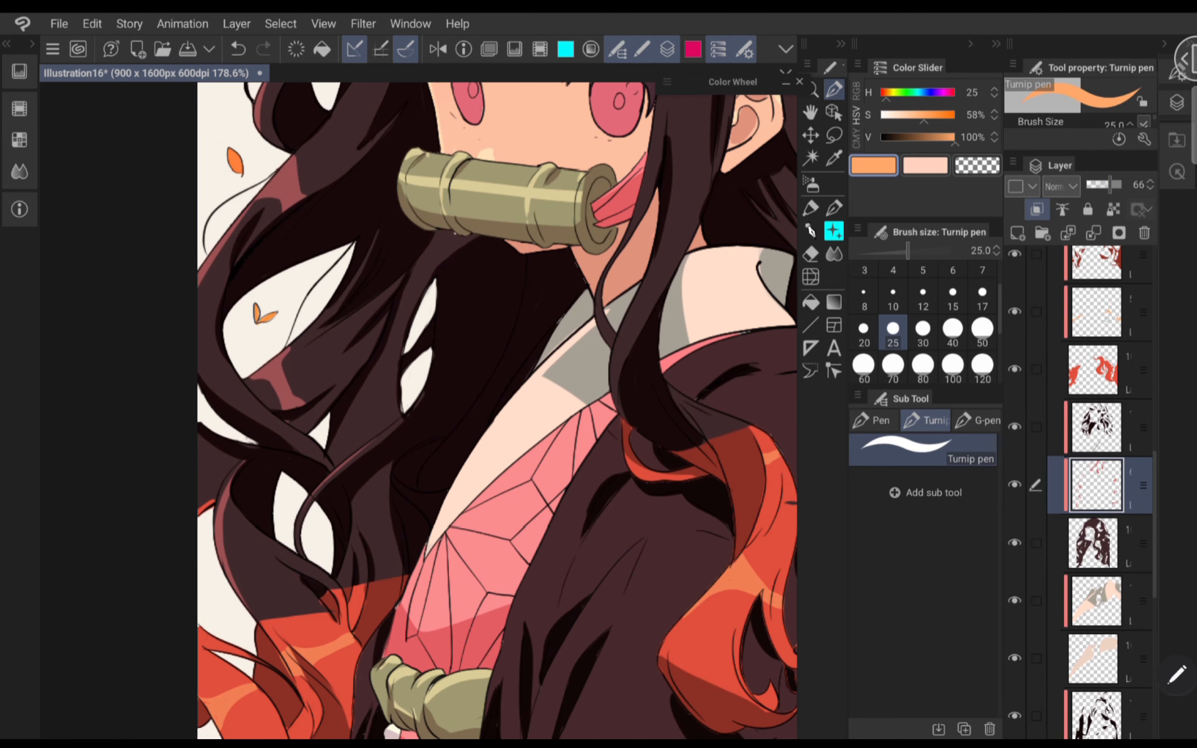
left_click(1096, 442)
scroll(1096, 493, "down", 3)
left_click(1095, 595)
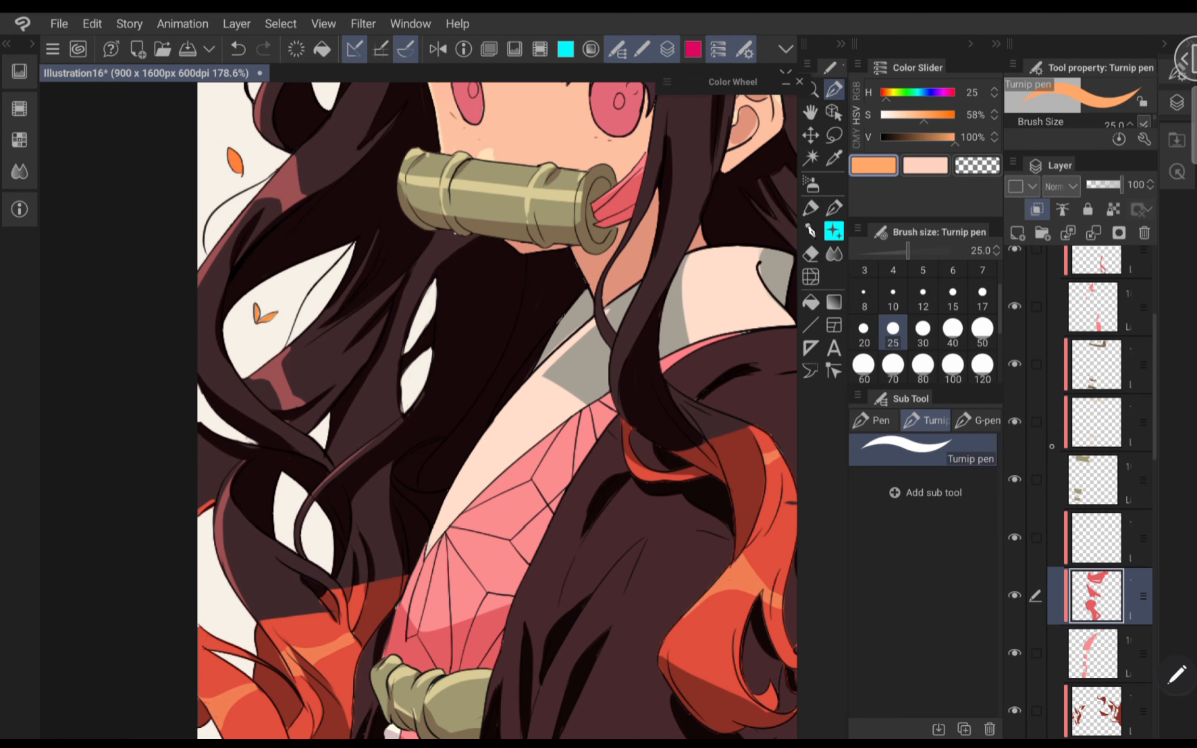
left_click(1096, 653)
left_click(1014, 595)
left_click(1014, 595)
left_click(1096, 538)
left_click(1013, 537)
left_click_drag(1141, 534, 1140, 610)
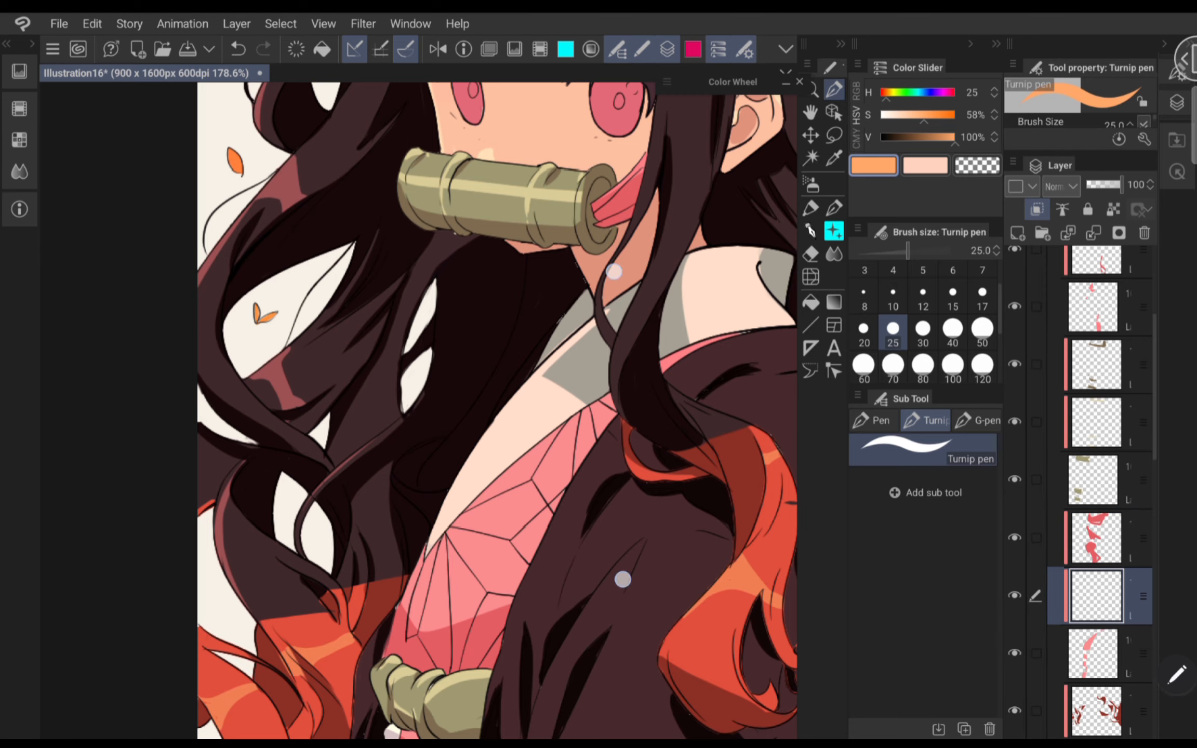
- Sample the kimono pink and shift it to a light peach of CMYK 0, 36, 33, 0
scroll(618, 425, "down", 2)
left_click(510, 548, "alt")
left_click(603, 382, "alt")
mouse_move(912, 123)
left_mouse_down()
mouse_move(903, 122)
mouse_move(936, 122)
mouse_move(930, 140)
mouse_move(928, 114)
left_mouse_up()
left_click(856, 90)
left_click(958, 97)
left_click(856, 114)
left_click(856, 138)
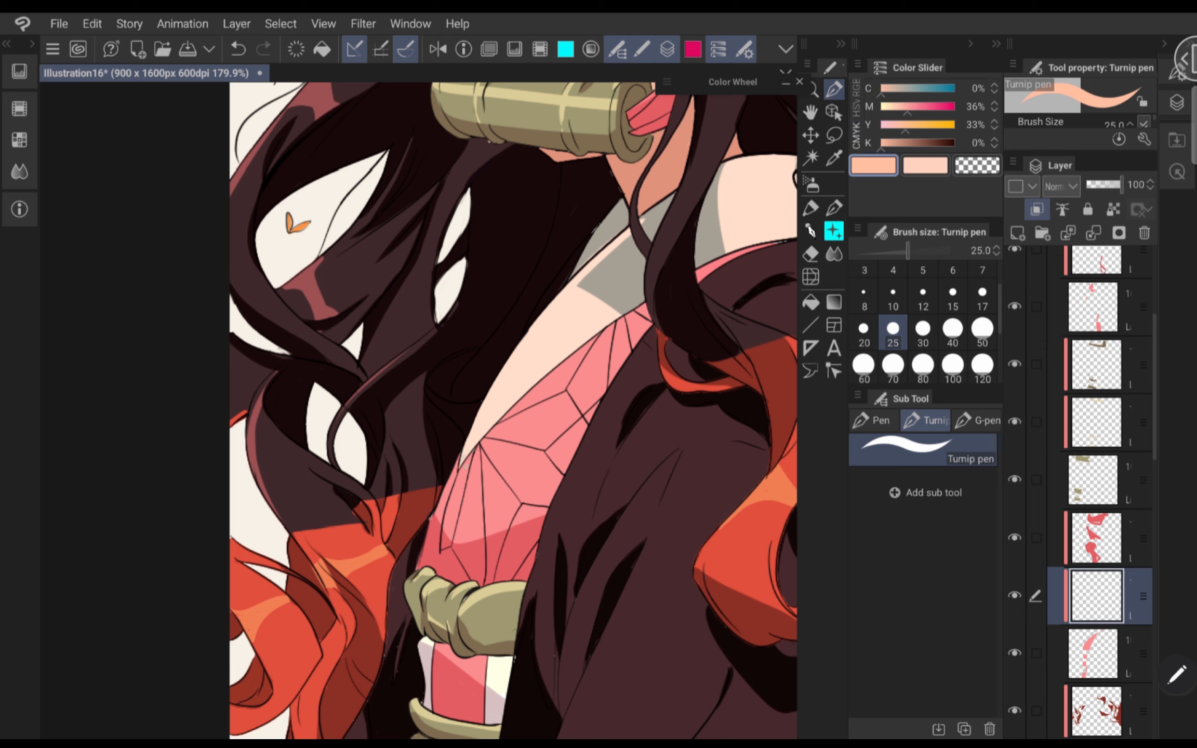
- Paint highlights over the upper patterned pink kimono and raise the highlight colour's magenta to 42%
left_click_drag(597, 340, 457, 483)
left_click_drag(628, 322, 433, 494)
left_click_drag(551, 420, 452, 494)
left_click_drag(618, 368, 461, 485)
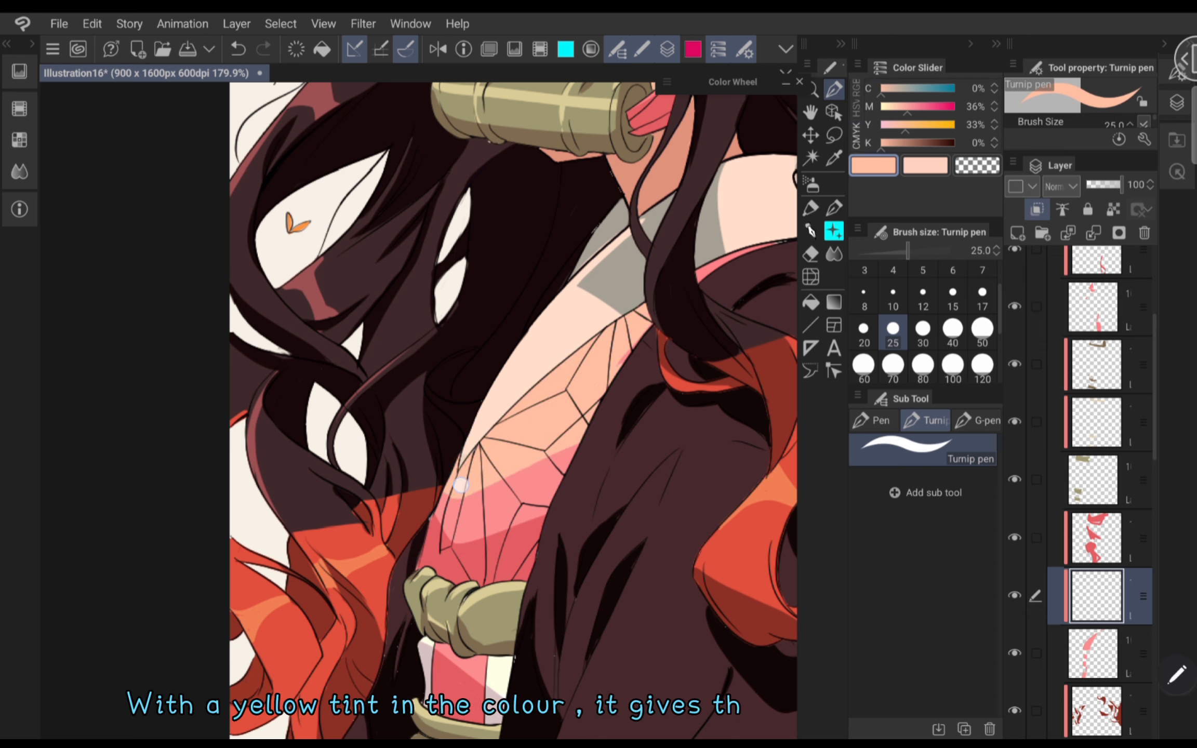
left_click_drag(907, 107, 912, 106)
mouse_move(613, 343)
left_mouse_down()
mouse_move(464, 465)
mouse_move(453, 504)
mouse_move(560, 438)
mouse_move(511, 520)
mouse_move(648, 318)
mouse_move(712, 270)
left_mouse_up()
- Lower the kimono highlight layer's opacity to 76% and add highlight strokes to the lower pink fabric
scroll(618, 415, "down", 3)
left_click_drag(631, 558, 655, 536)
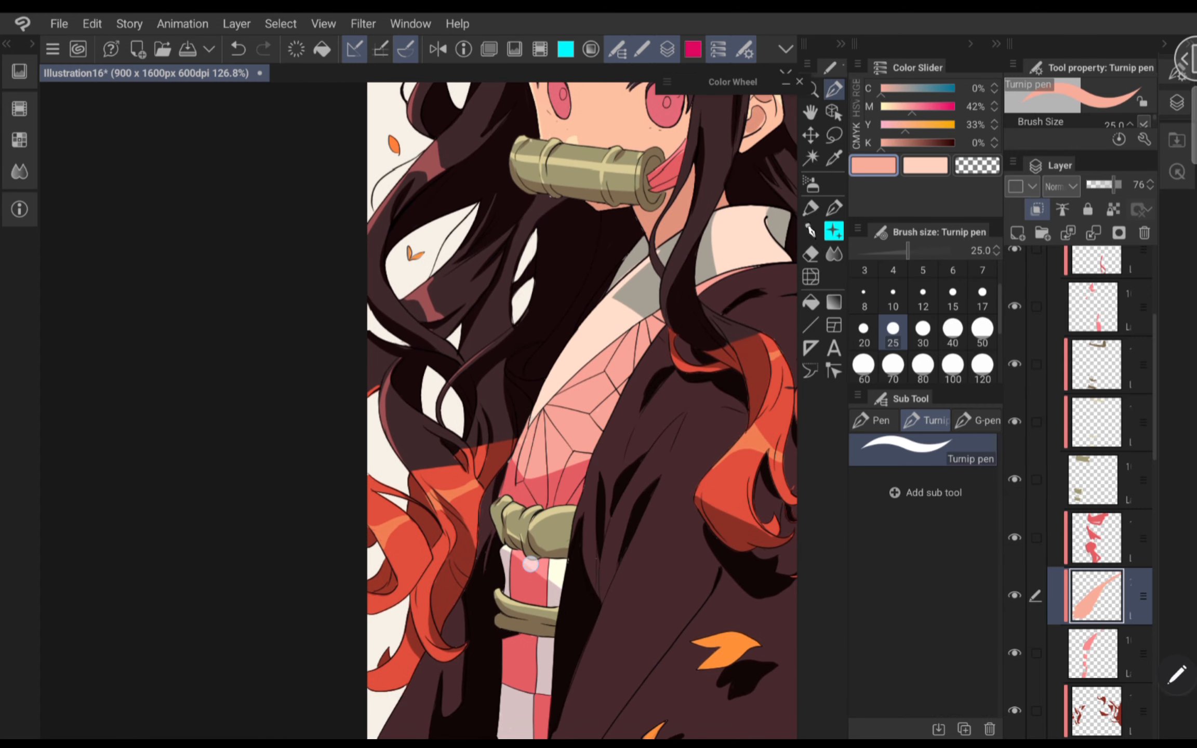
scroll(617, 518, "down", 1)
left_click_drag(593, 650, 617, 596)
left_click_drag(727, 130, 595, 318)
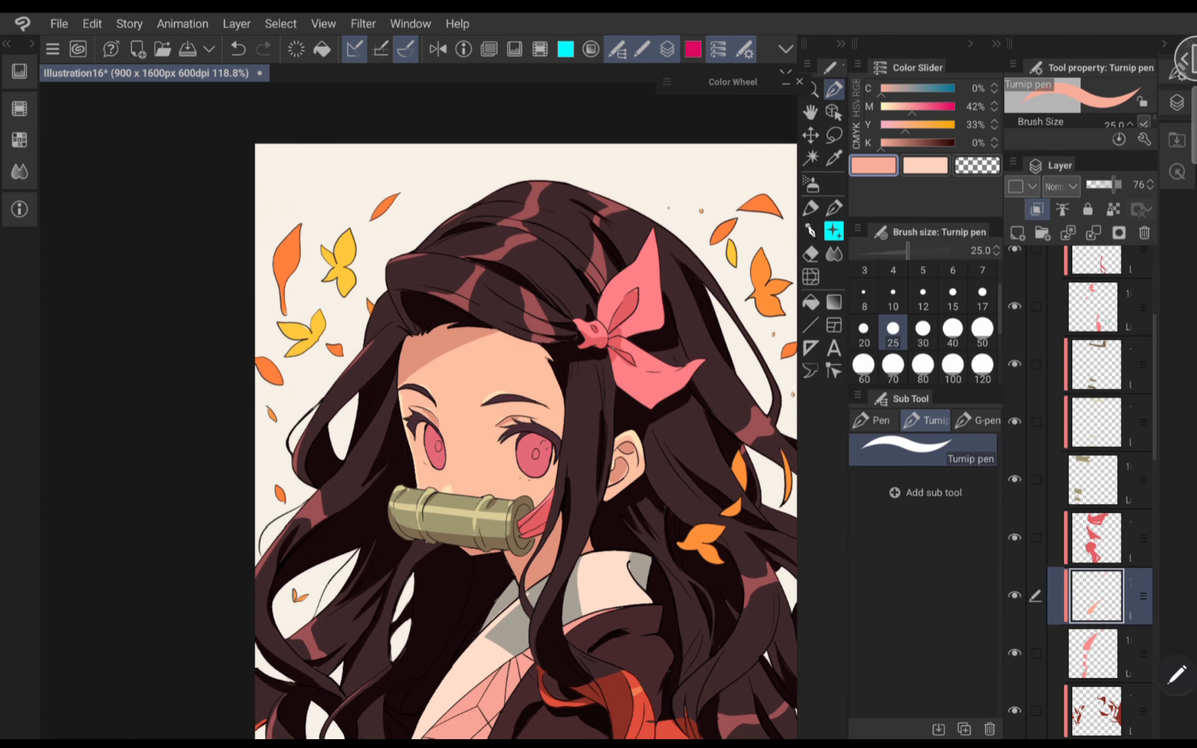
- Add a new clipped layer above the hair bow's base colour and paint a light pink highlight on the bow
left_click_drag(1096, 365, 1096, 442)
left_click(1093, 384)
left_click(1014, 327)
left_click(1015, 327)
left_click(1017, 233)
left_click_drag(653, 243, 602, 289)
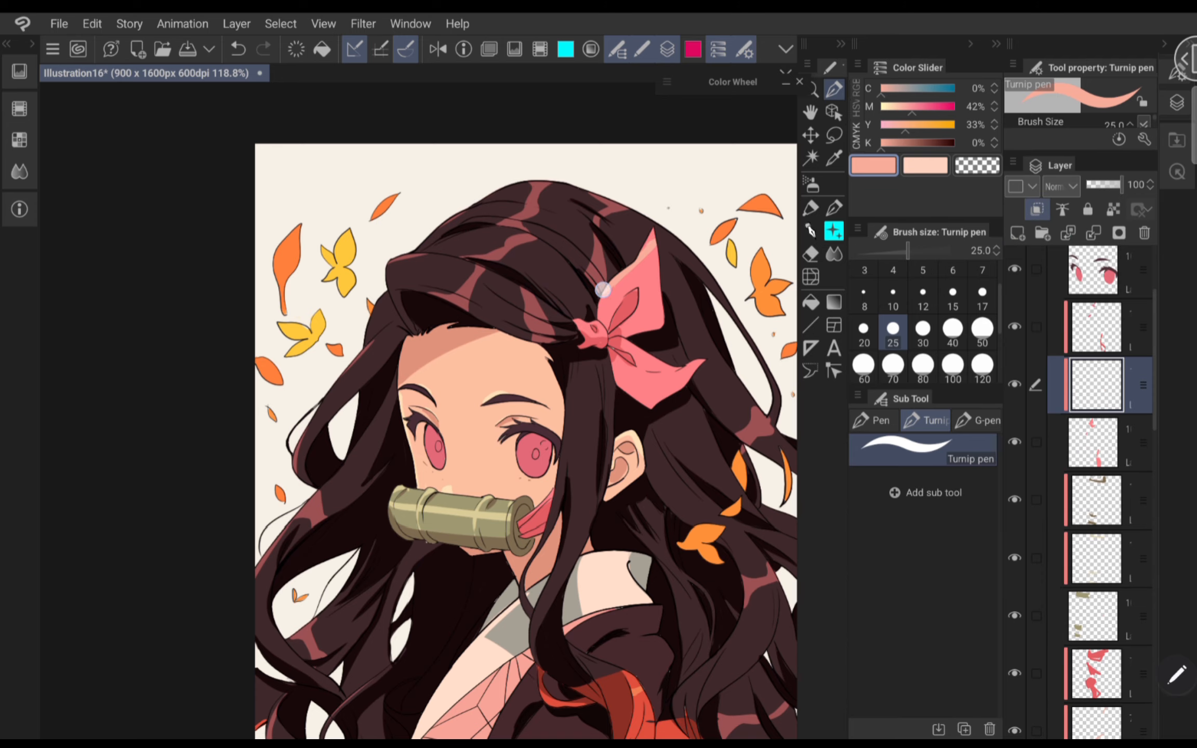
scroll(580, 364, "down", 3)
scroll(1096, 467, "down", 2)
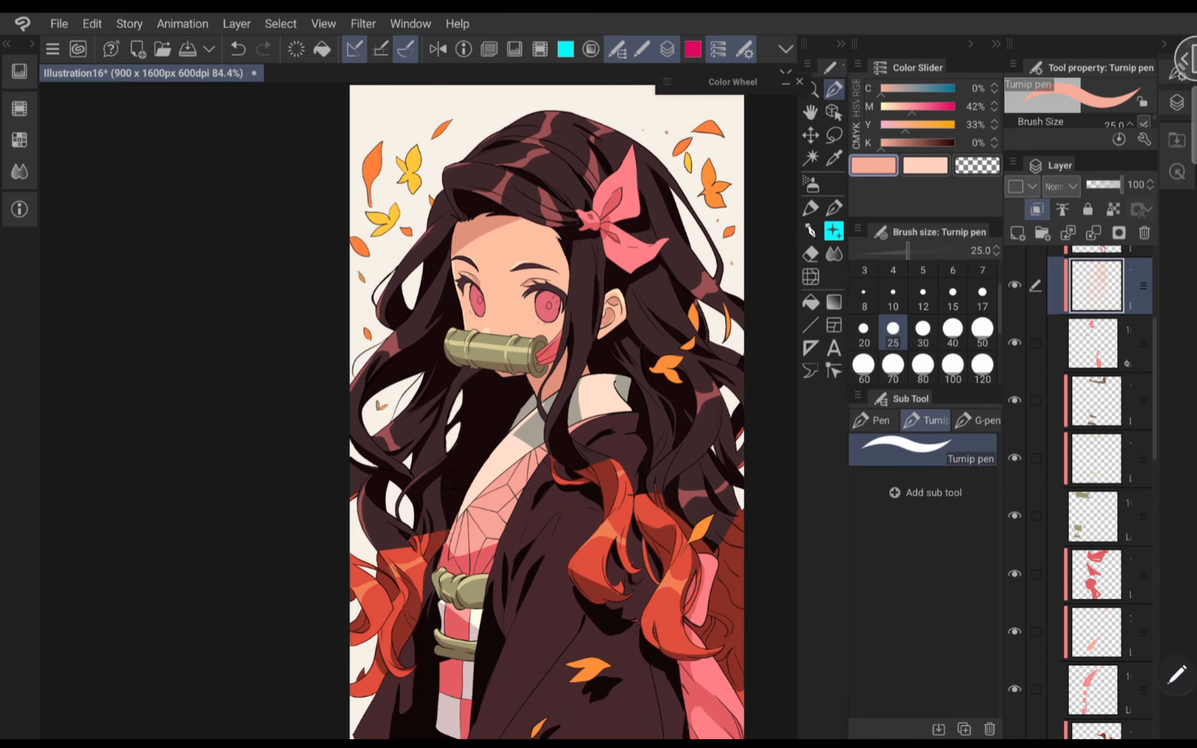
- Select the bow's highlight layer and reduce the highlight colour's yellow to 27% to make it a cooler pink
scroll(1096, 364, "up", 2)
left_click(1096, 306)
left_click(1096, 364)
left_click(1015, 363)
left_click(1014, 363)
scroll(571, 312, "up", 3)
left_click_drag(905, 129, 900, 128)
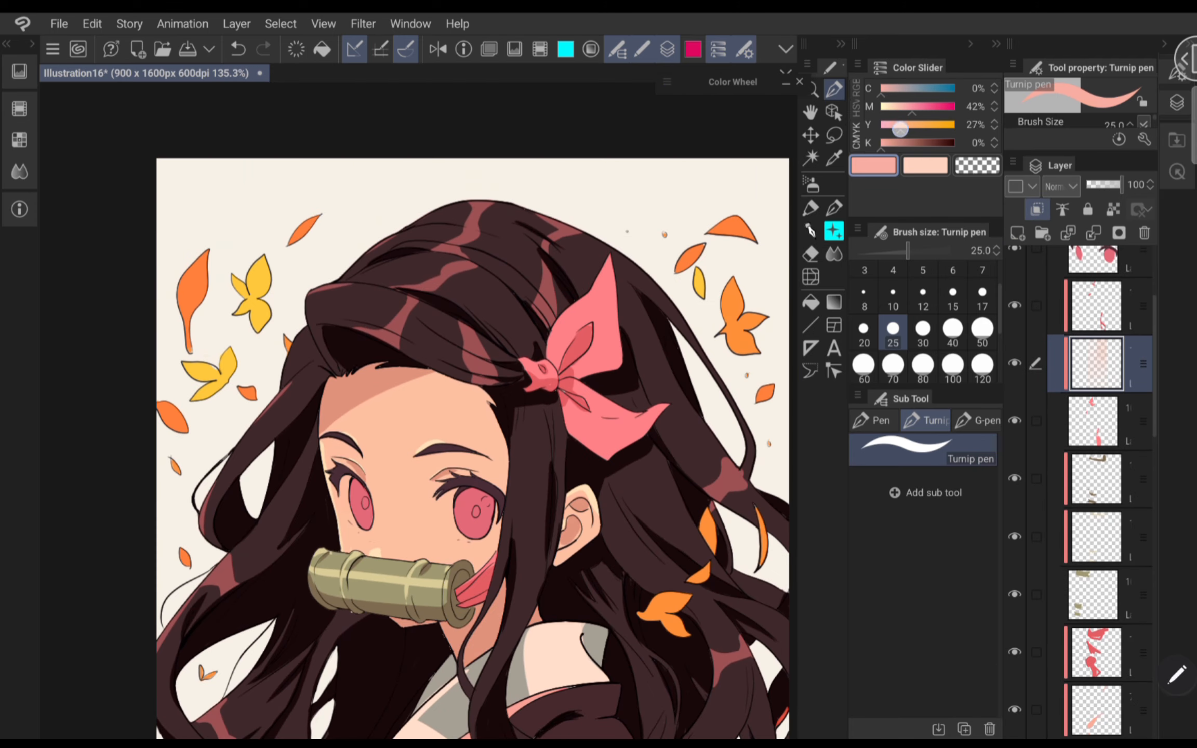
left_click(856, 111)
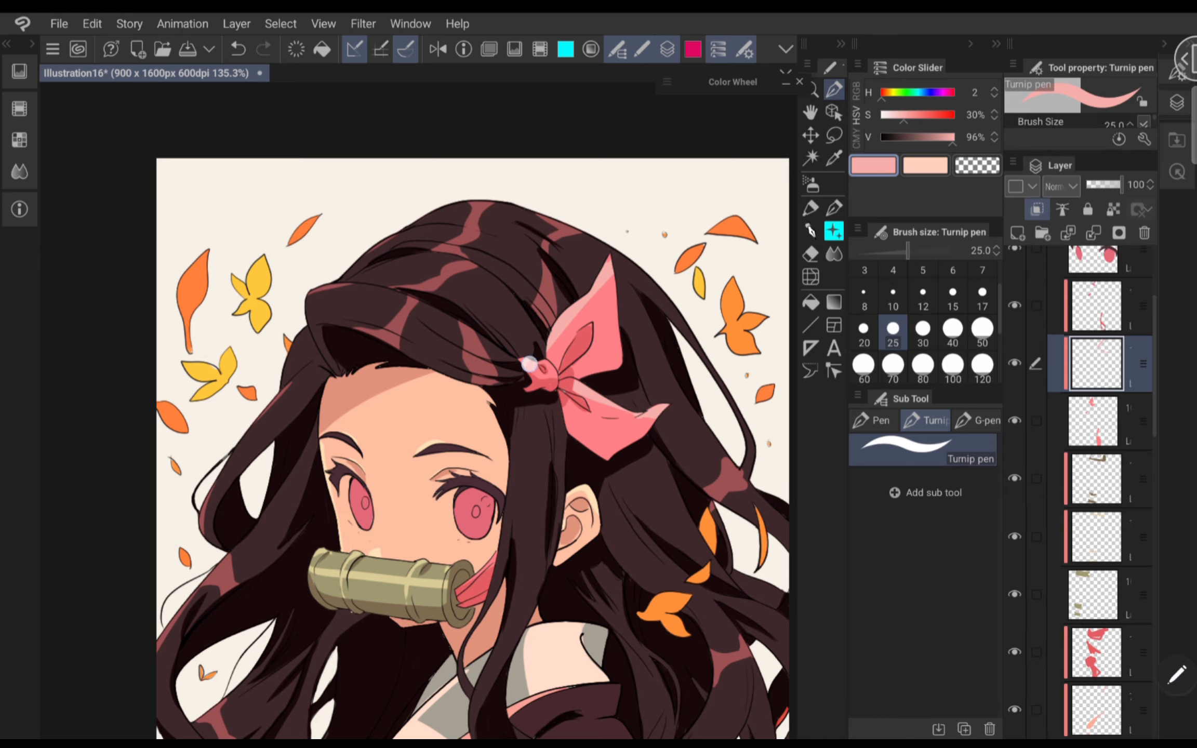
scroll(581, 444, "down", 3)
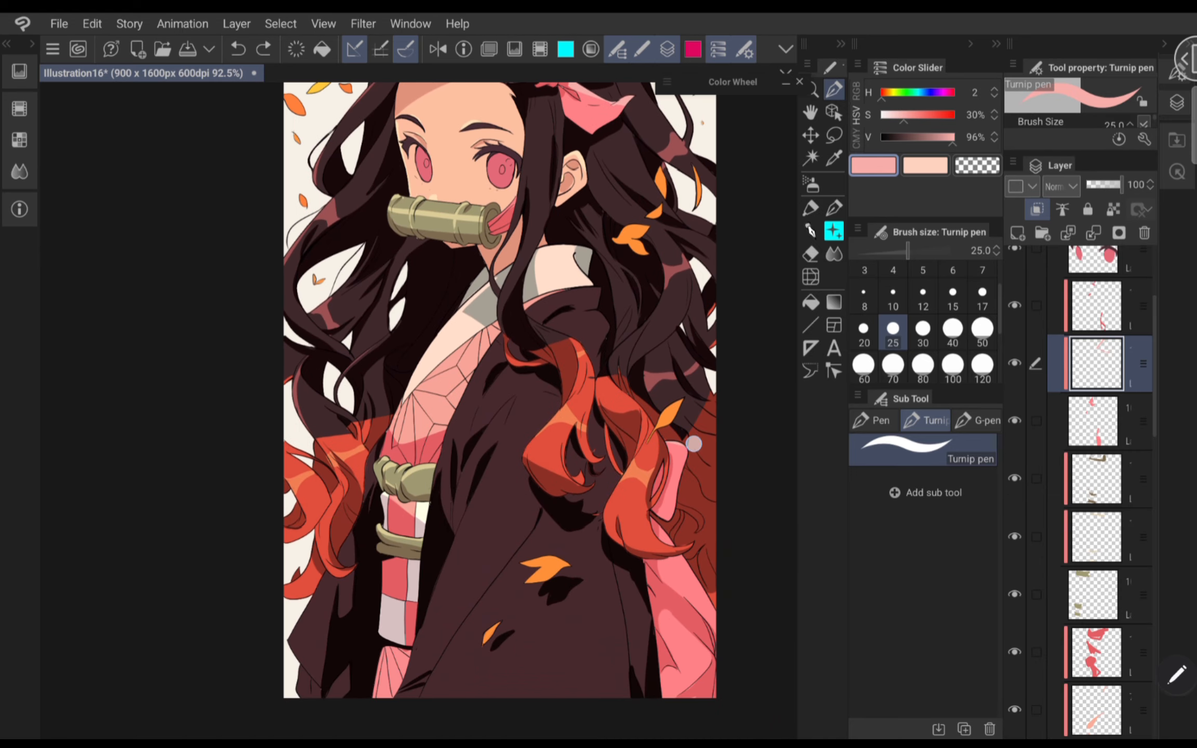
scroll(571, 389, "down", 2)
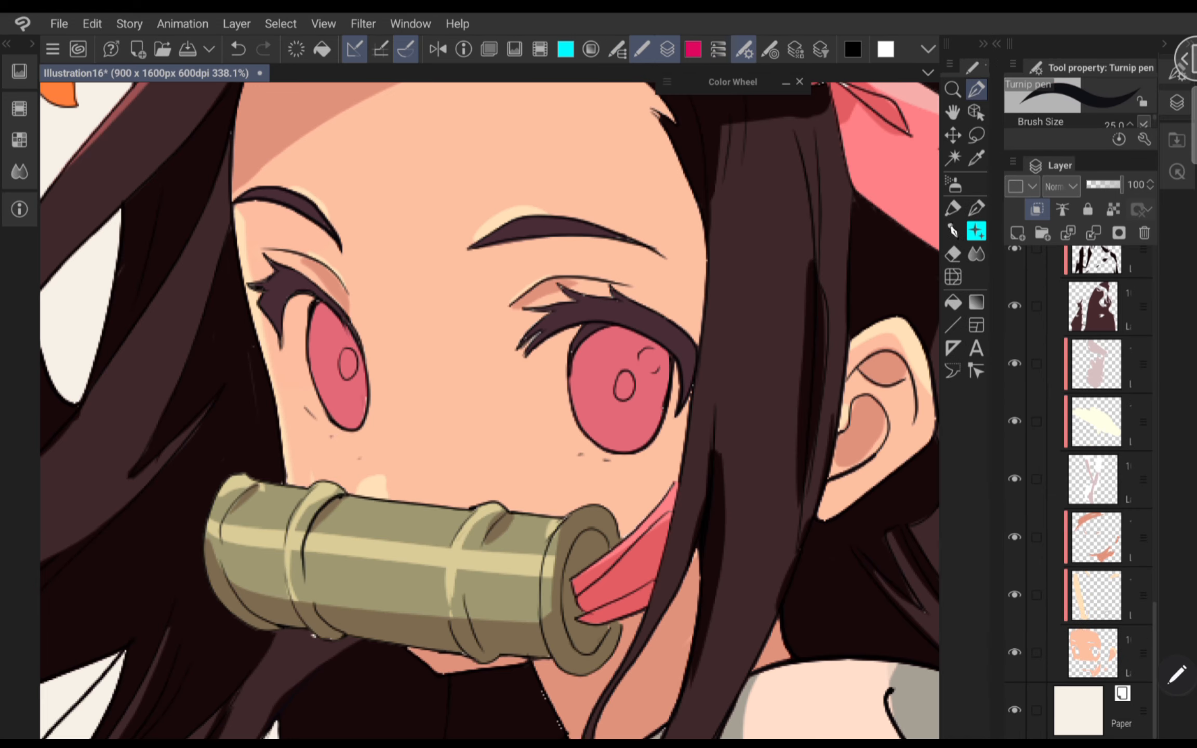
- Erase the skin base colour from the whites of both eyes with the Hard eraser at size 40
scroll(488, 410, "up", 1)
left_click(953, 254)
scroll(488, 410, "down", 1)
mouse_move(636, 318)
left_mouse_down()
mouse_move(631, 423)
mouse_move(626, 383)
mouse_move(652, 428)
mouse_move(625, 437)
left_mouse_up()
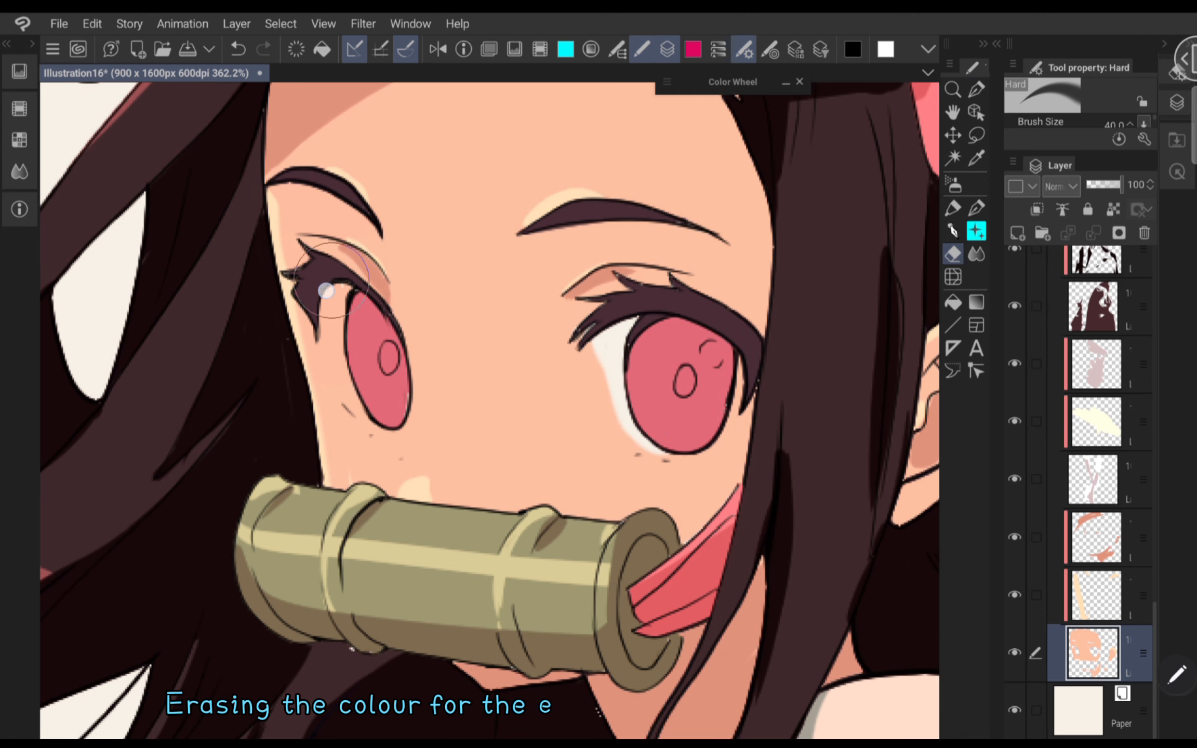
mouse_move(337, 288)
left_mouse_down()
mouse_move(327, 343)
mouse_move(395, 404)
mouse_move(346, 316)
left_mouse_up()
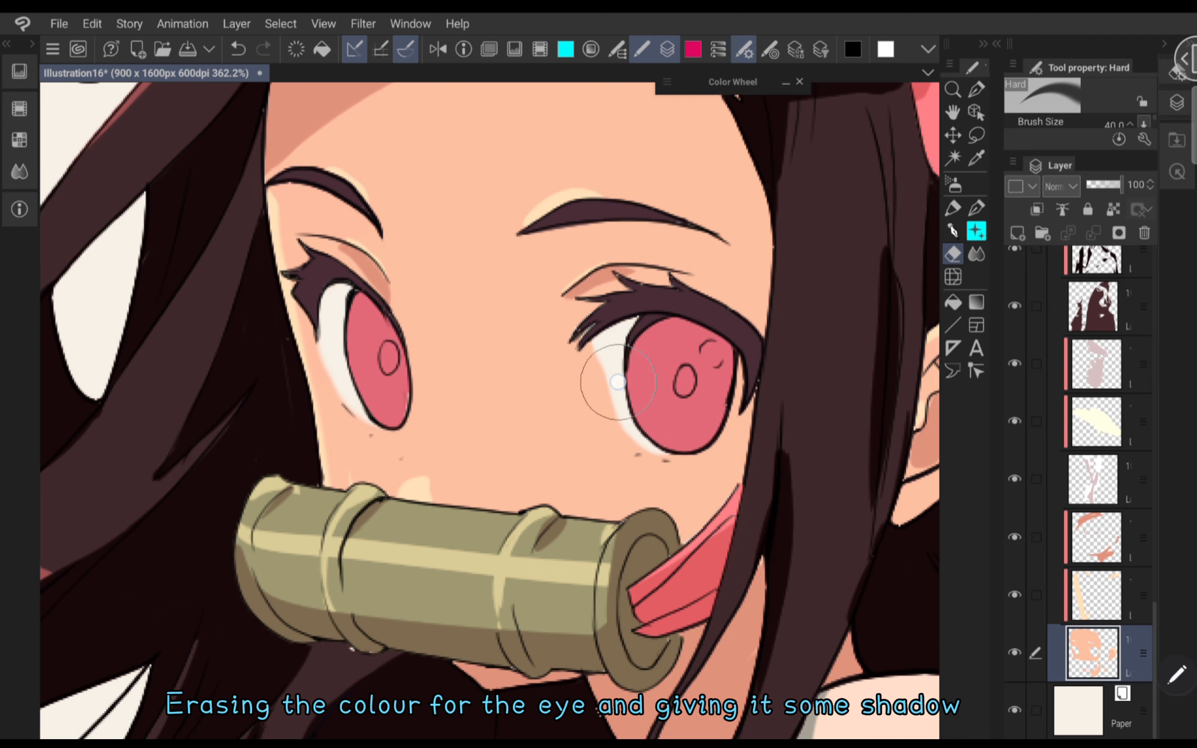
left_click_drag(733, 348, 738, 415)
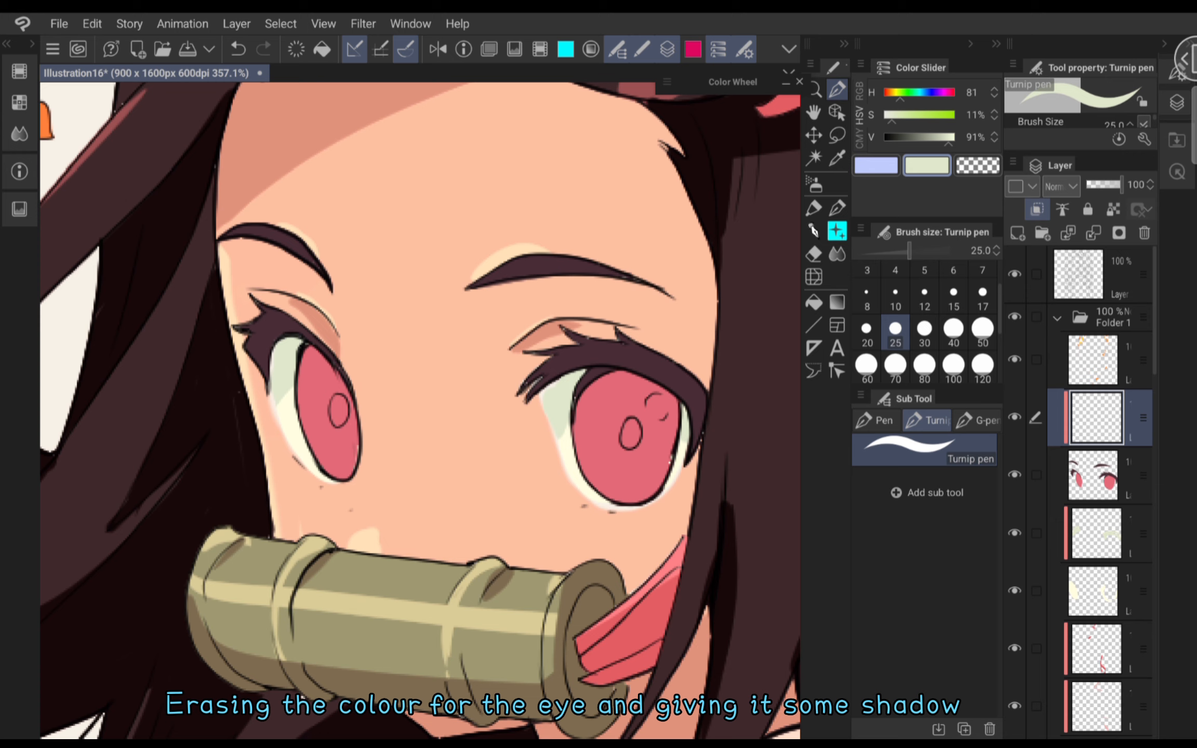
- Toggle the eye-white base layer and its clipped shadow layer off and on to compare their effect
left_click(1090, 591)
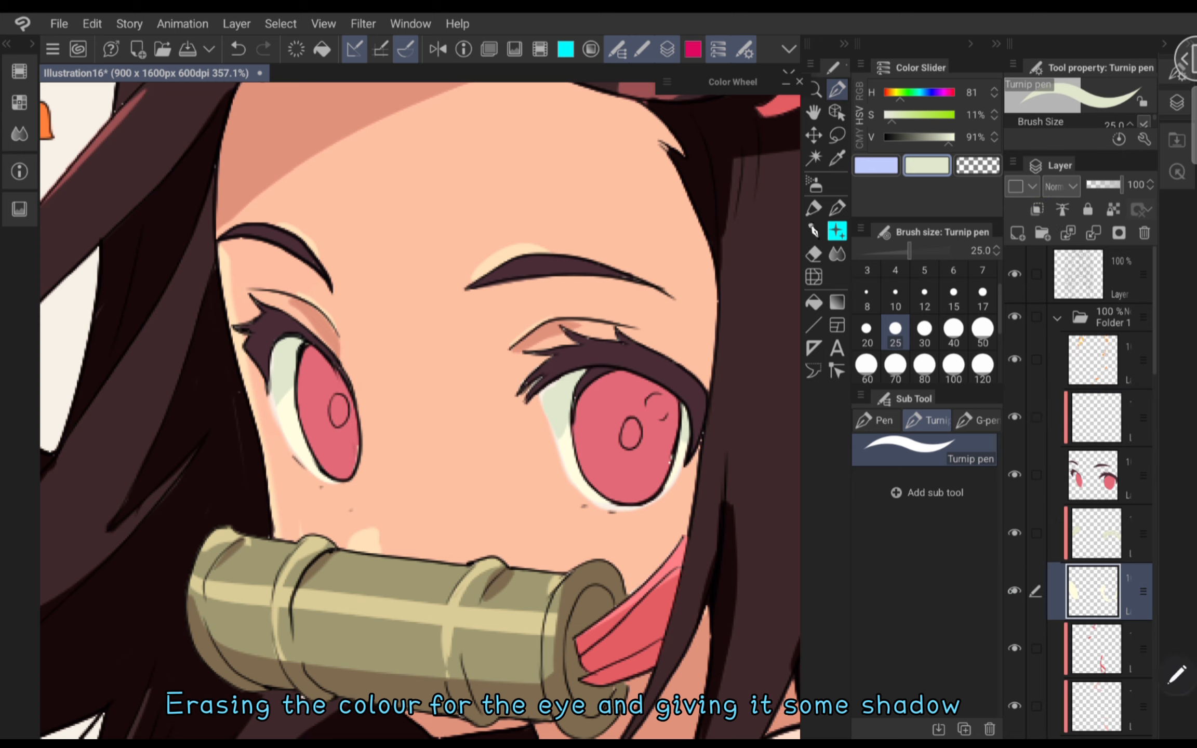
left_click(1013, 591)
left_click(1014, 591)
left_click(1095, 533)
left_click(1014, 533)
left_click(1013, 533)
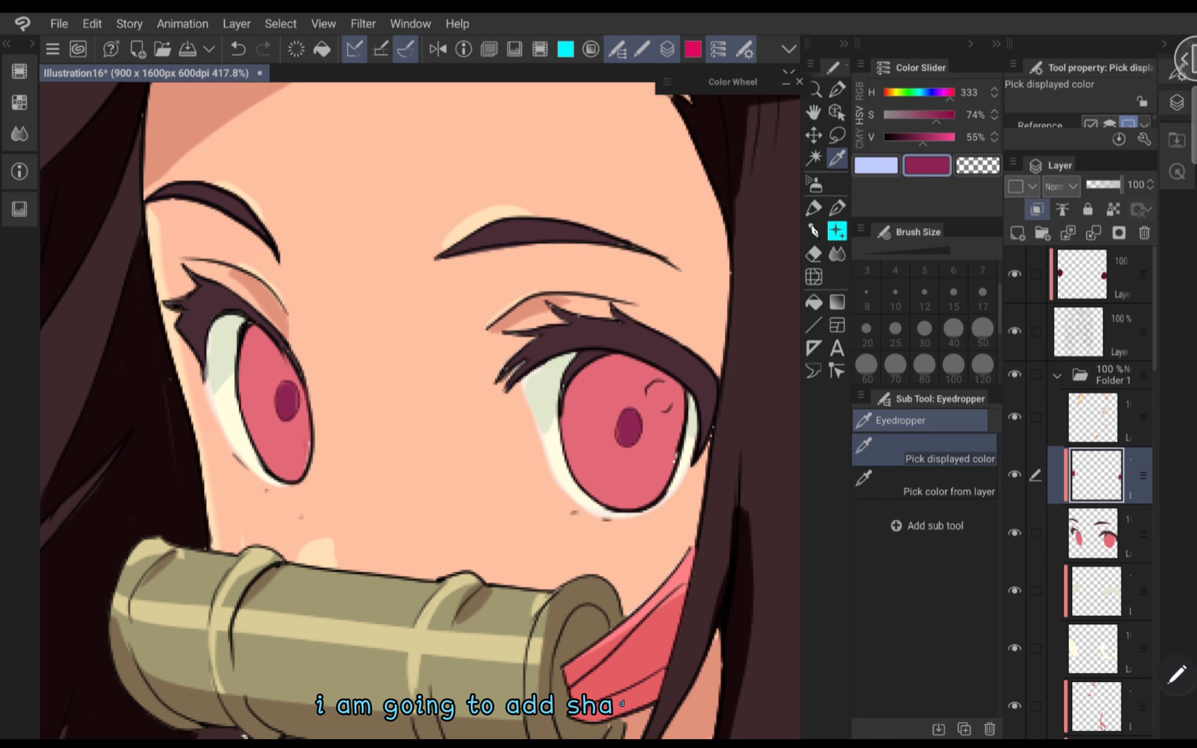
- Sample the pink of the iris and darken it to a deep red of HSV 354, 60, 53
left_click(605, 404)
left_click(860, 90)
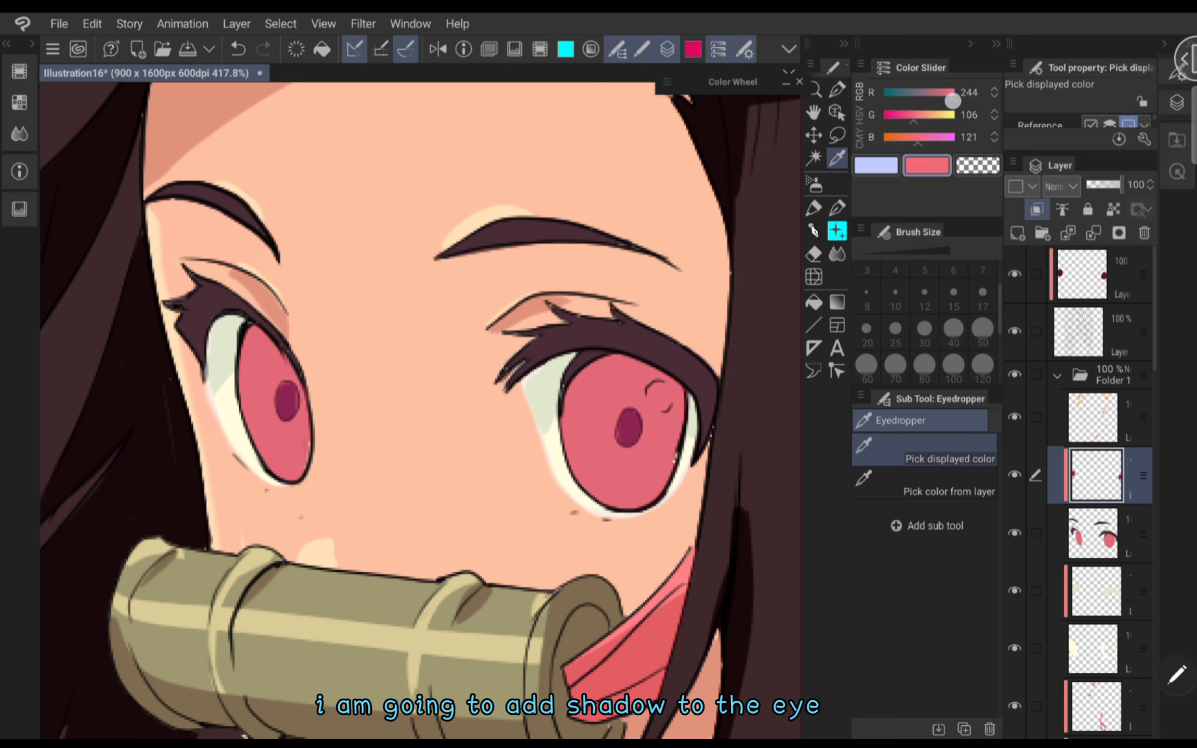
left_click(859, 115)
left_click_drag(951, 142, 920, 141)
left_click(859, 96)
left_click(860, 115)
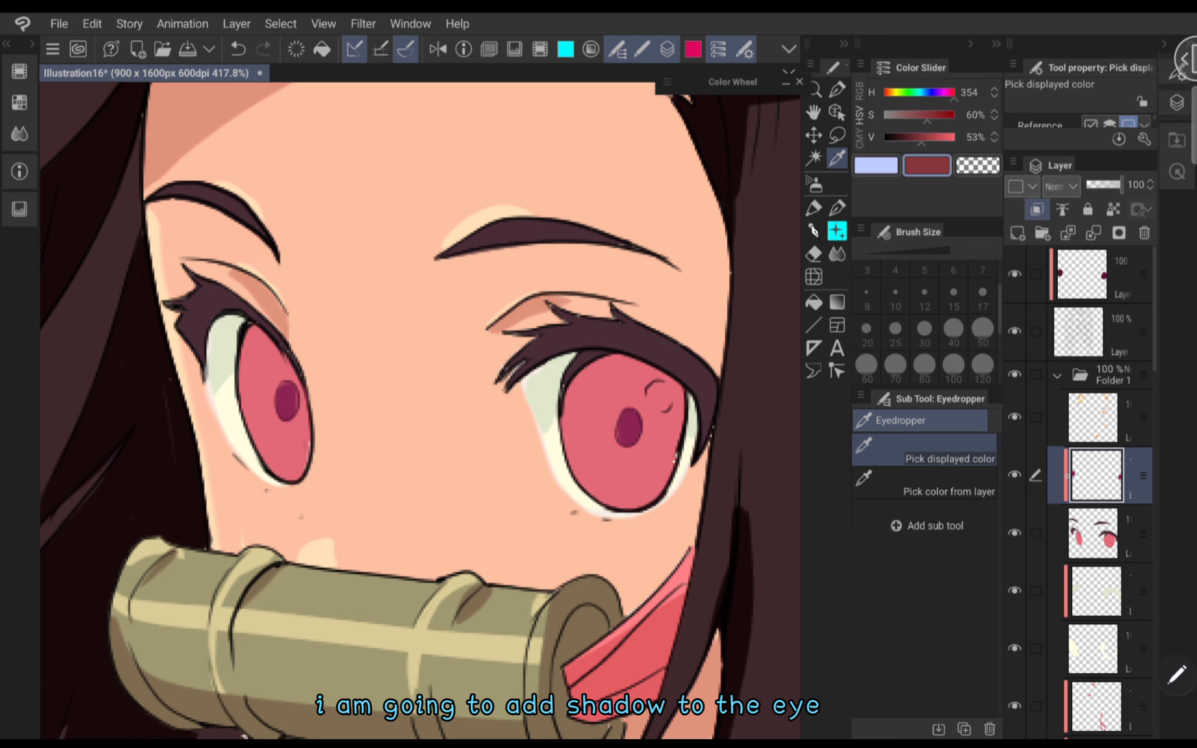
- Paint dark red Turnip pen shadows over the upper part of both irises, undoing the first strokes
left_click(837, 90)
left_click_drag(637, 369, 574, 394)
key("ctrl+z")
scroll(419, 411, "up", 1)
mouse_move(651, 367)
left_mouse_down()
mouse_move(574, 396)
mouse_move(660, 377)
mouse_move(603, 391)
mouse_move(685, 389)
left_mouse_up()
scroll(648, 421, "down", 1)
key("ctrl+z")
left_click_drag(582, 420, 683, 391)
left_click_drag(322, 421, 288, 398)
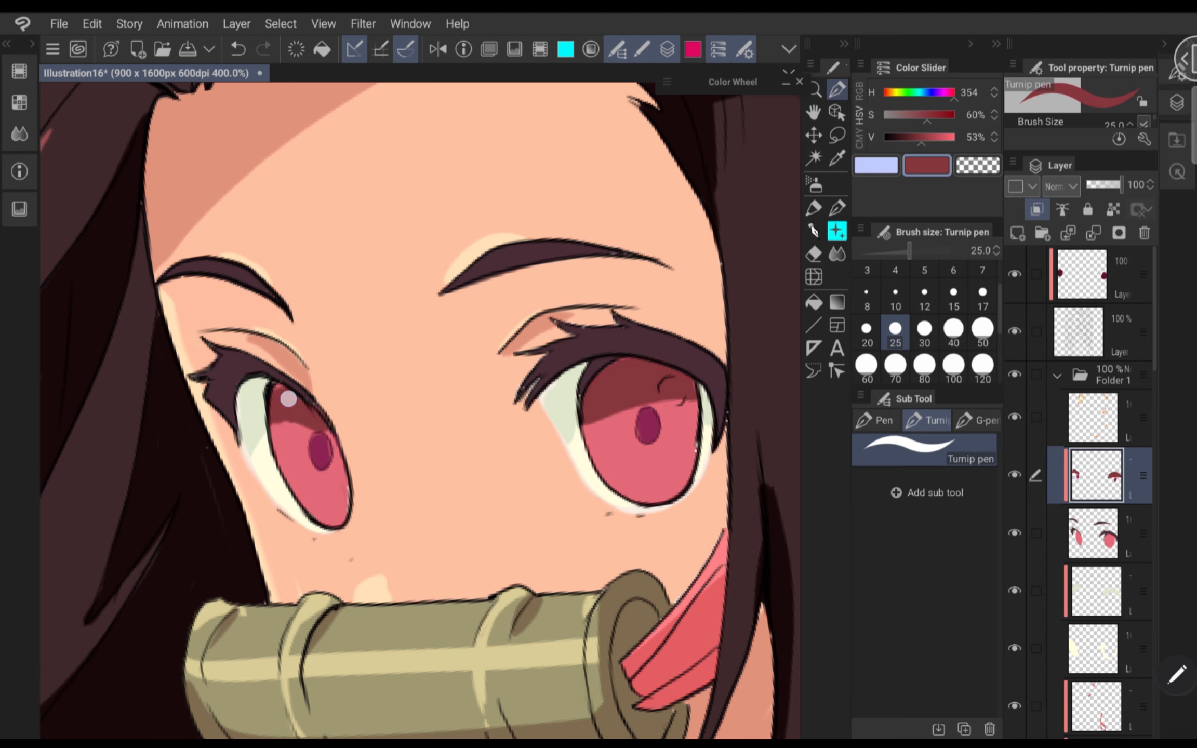
scroll(588, 465, "up", 1)
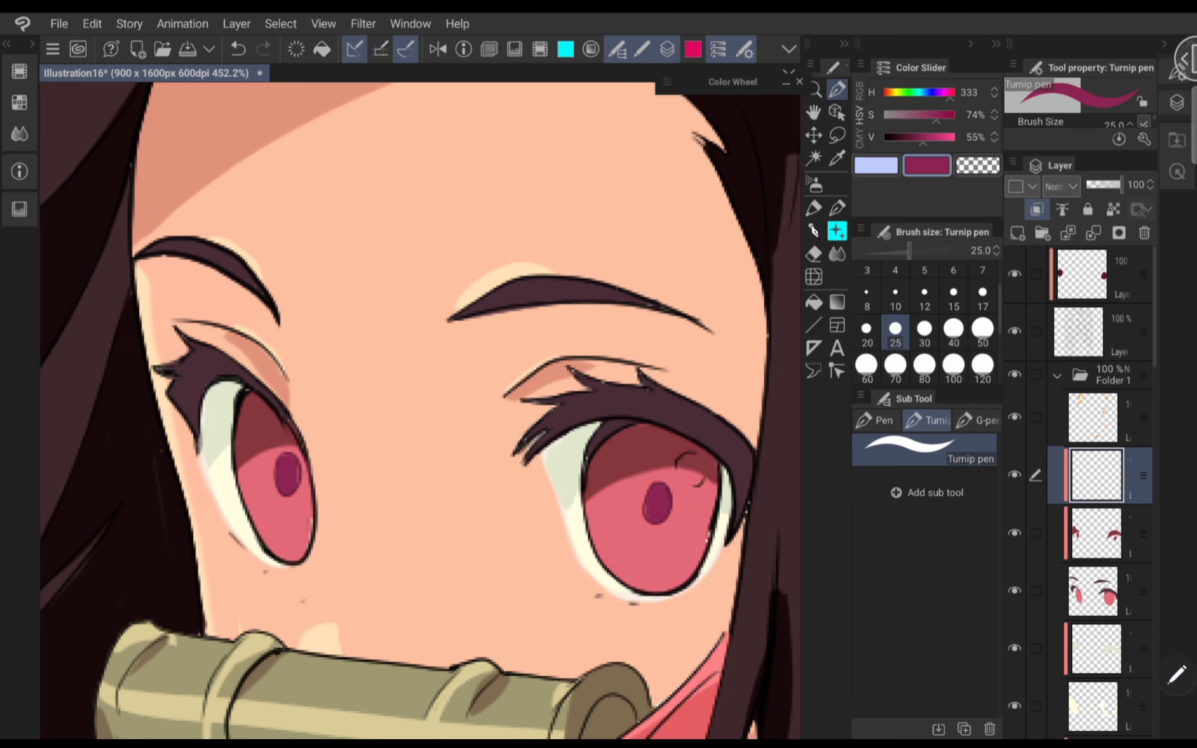
- Sample the iris pink, lighten it to HSV 353, 42, 99 and test a Soft airbrush dab on the iris, undoing it
left_click(1016, 533)
left_click(1014, 533)
left_click(837, 158)
left_click(642, 521)
left_click_drag(947, 145, 913, 123)
left_click(813, 183)
left_click(656, 545)
key("ctrl+z")
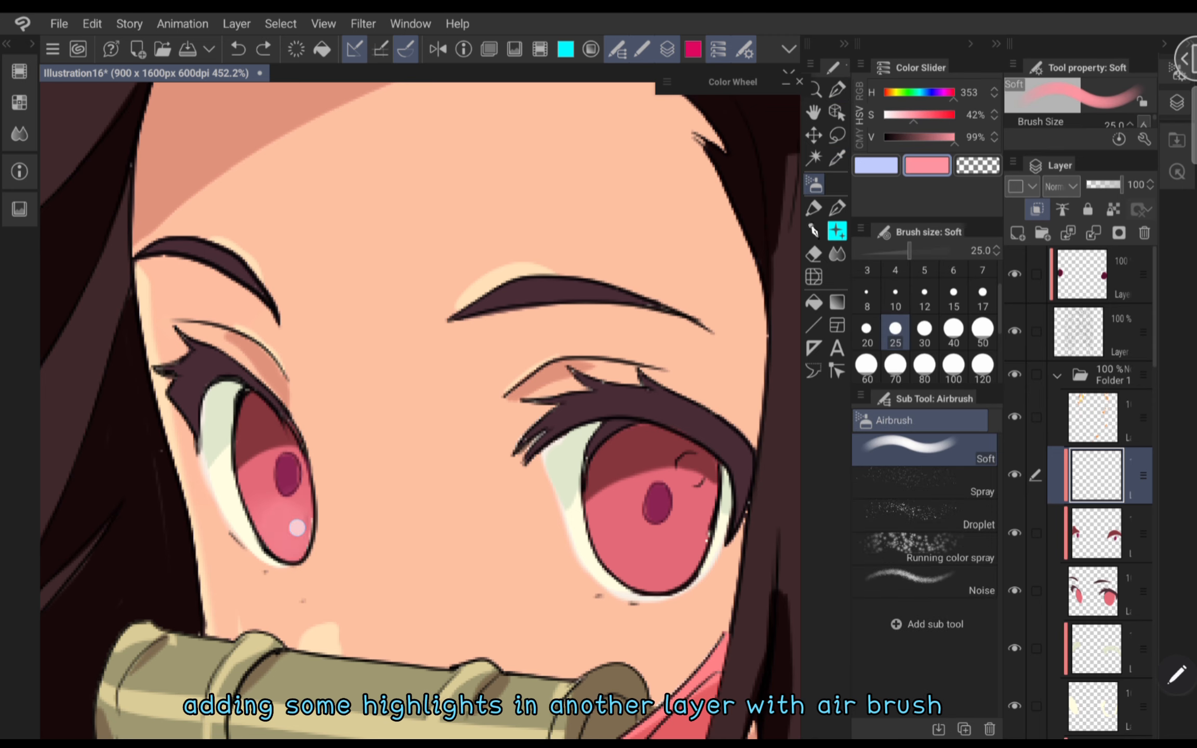
- Airbrush soft light pink highlights onto the lower part of both irises
left_click_drag(297, 528, 296, 532)
mouse_move(613, 552)
left_mouse_down()
mouse_move(686, 556)
mouse_move(689, 536)
left_mouse_up()
scroll(633, 513, "up", 1)
left_click(613, 537)
left_click_drag(259, 514, 283, 483)
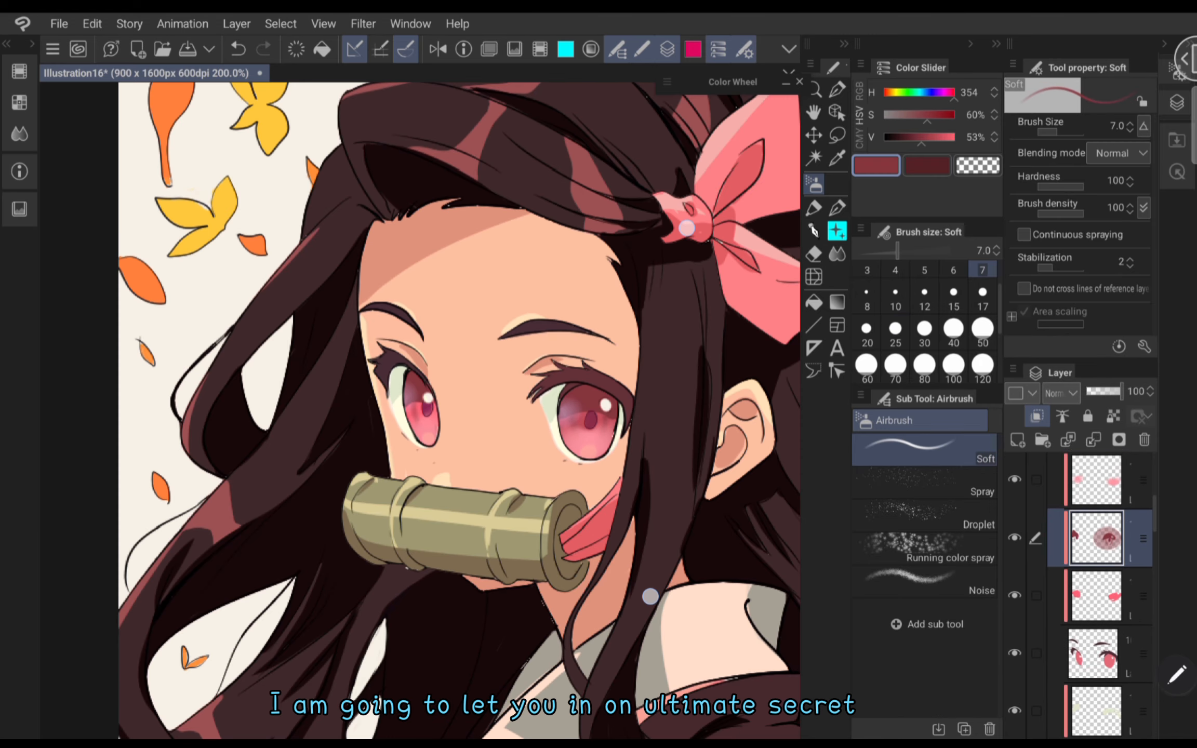
scroll(649, 595, "down", 1)
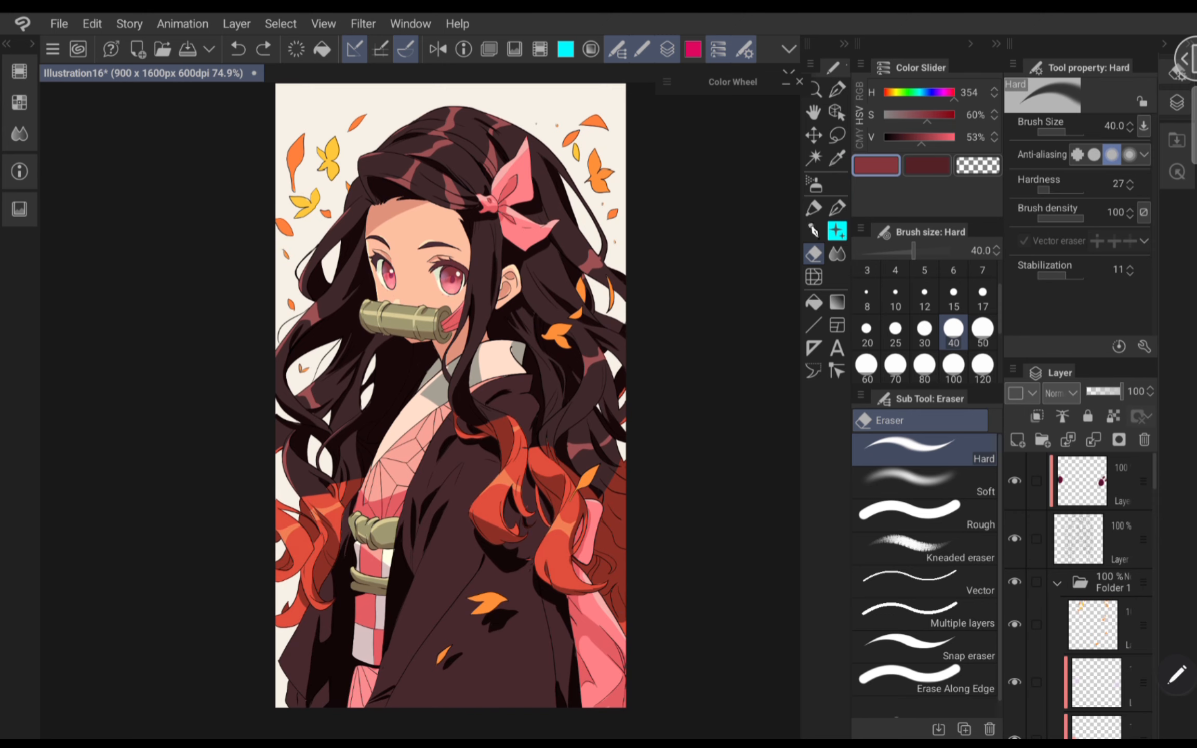
left_click(1177, 102)
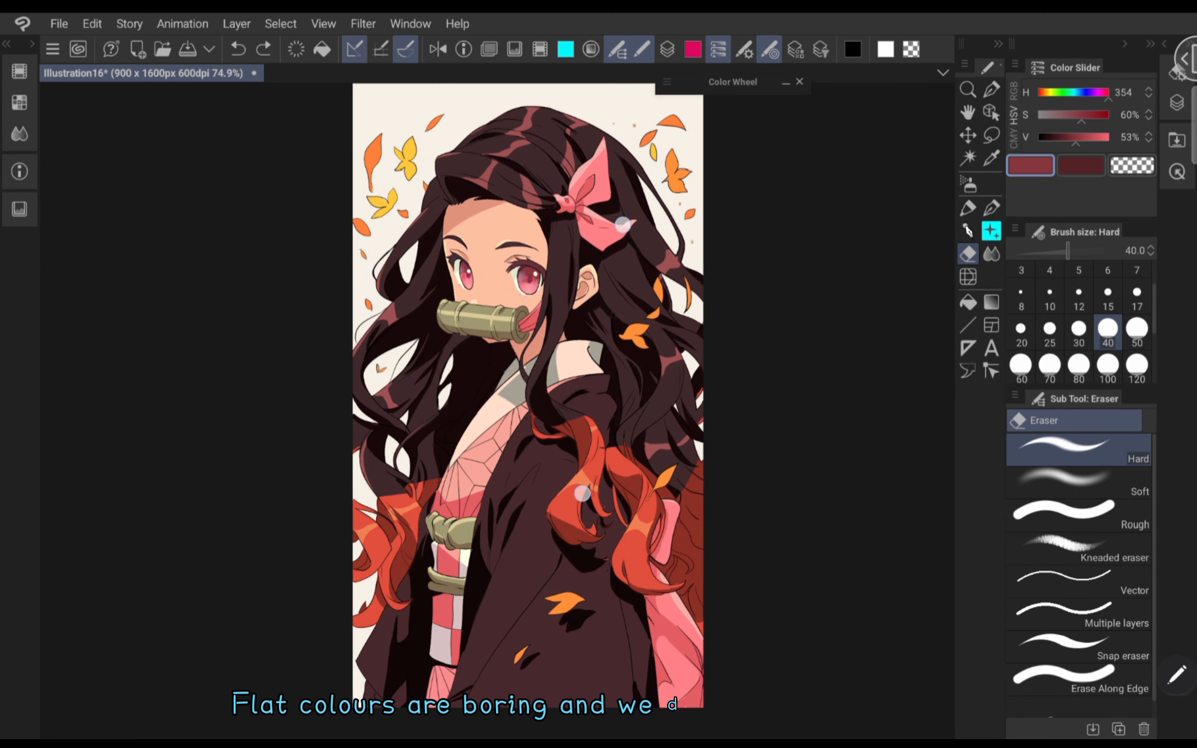
left_click_drag(582, 494, 623, 586)
scroll(684, 353, "up", 5)
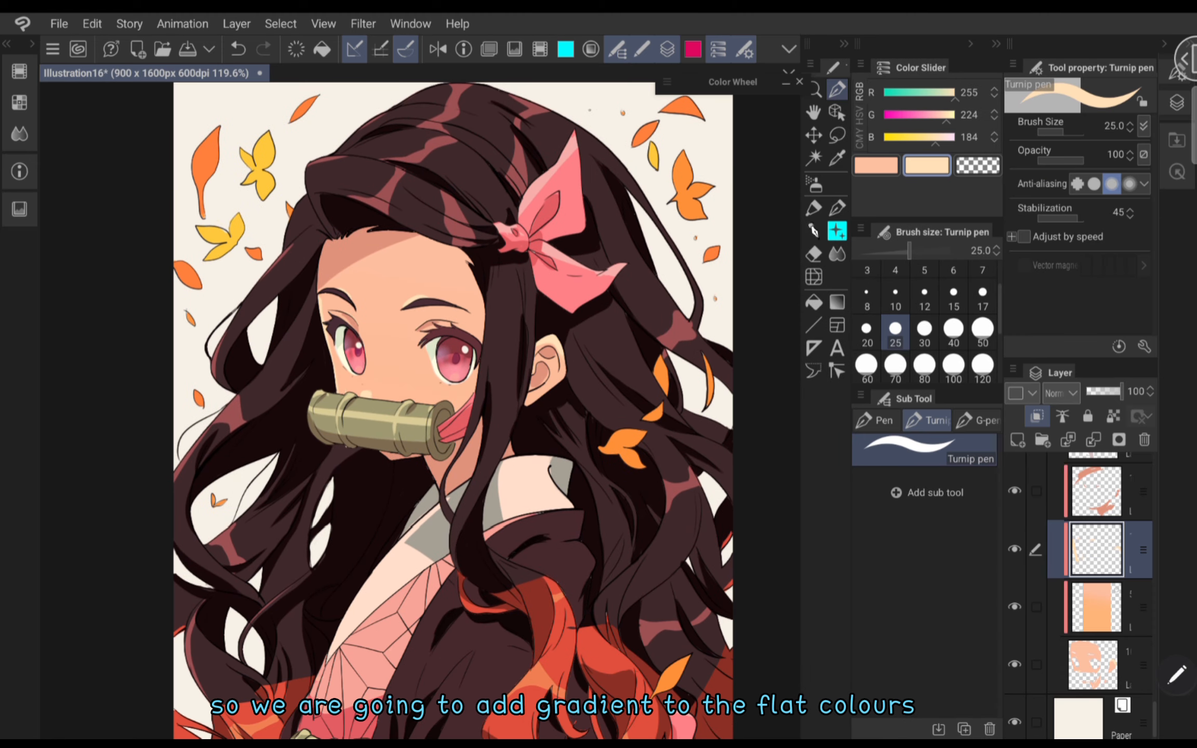
- Hide the clipped orange gradient layer above the skin base to compare the face without it
left_click(1116, 590)
left_click(1016, 606)
scroll(576, 390, "up", 5)
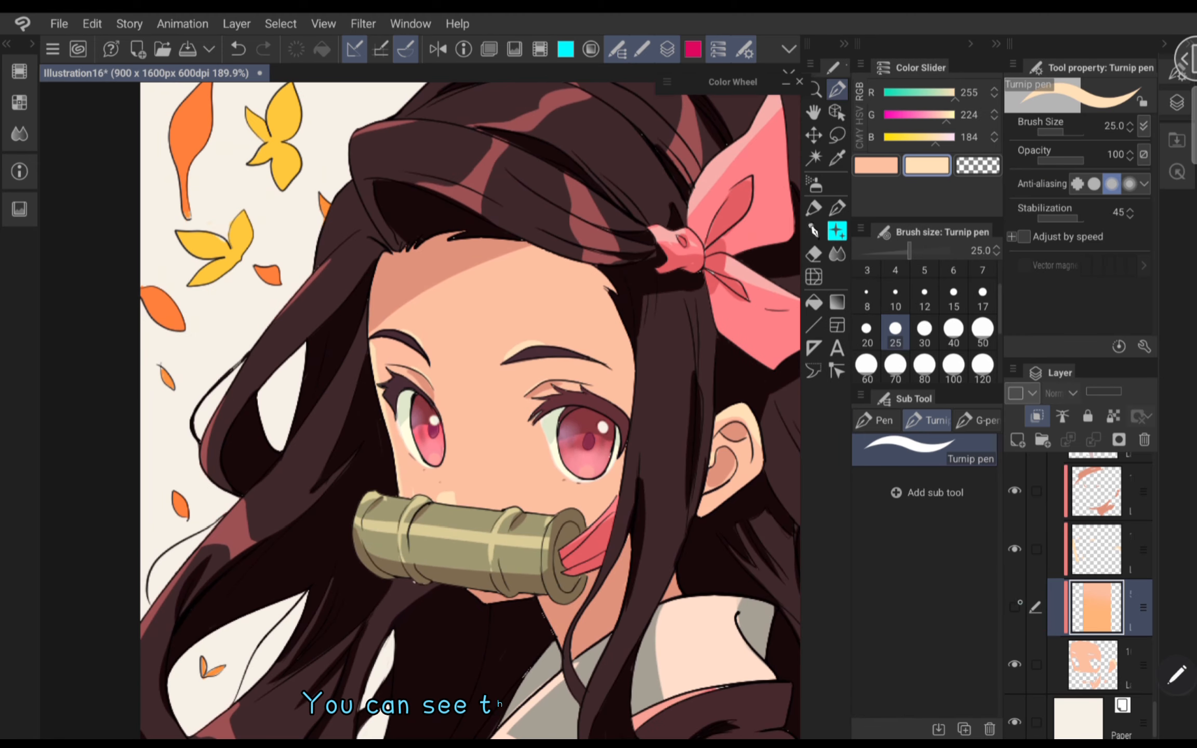
- Show the skin's orange gradient layer again and switch to the Foreground to background gradient
left_click(1014, 606)
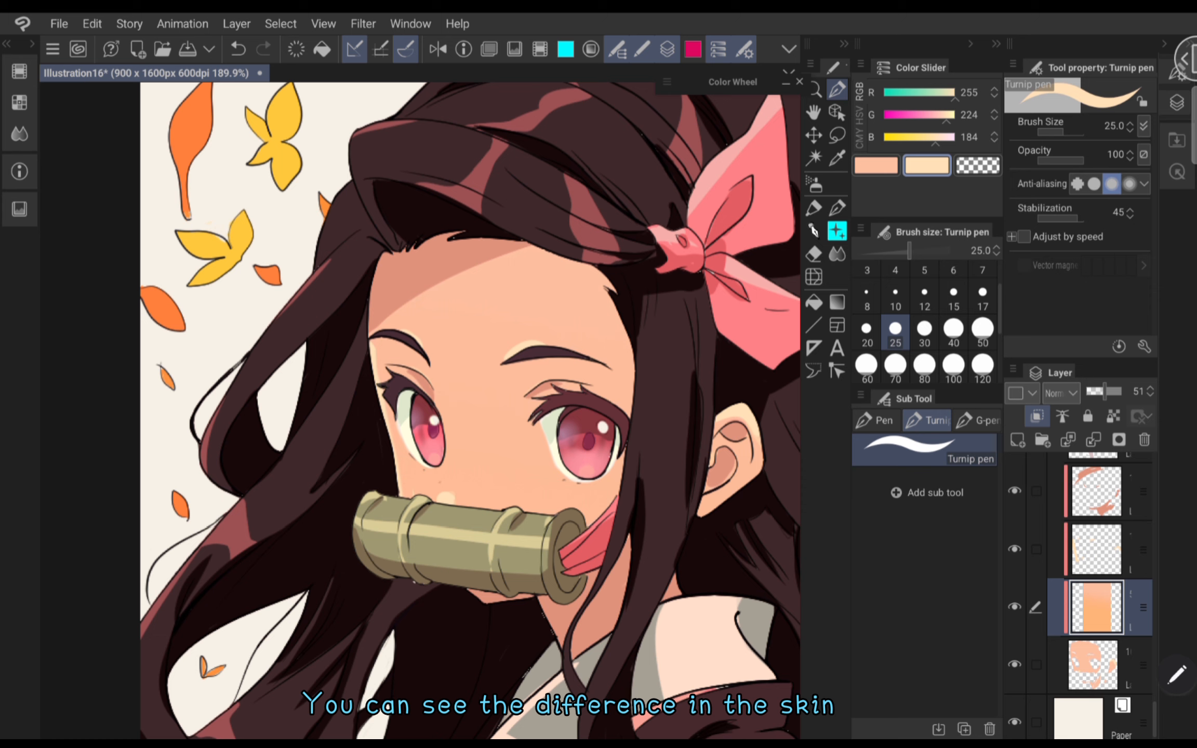
left_click(837, 302)
left_click(876, 166)
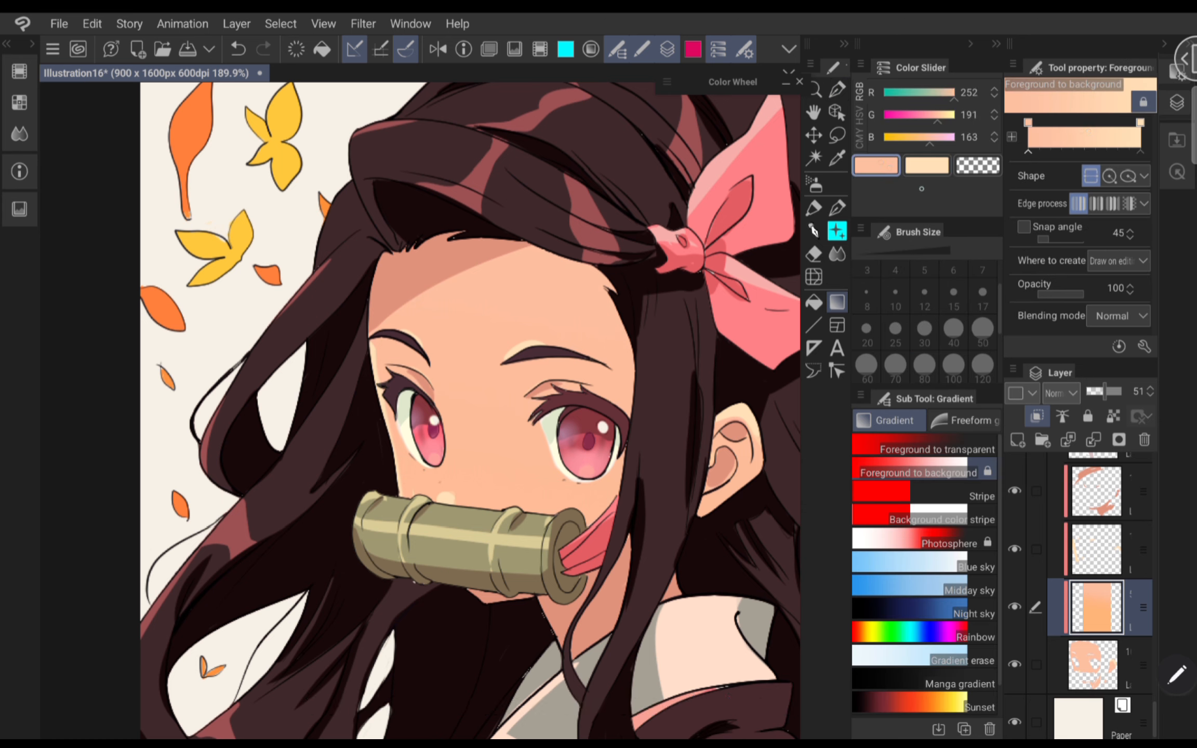
left_click(927, 166)
- Identify the dark coat's base layer by toggling its visibility, and add a new layer clipped to it
scroll(1096, 598, "up", 8)
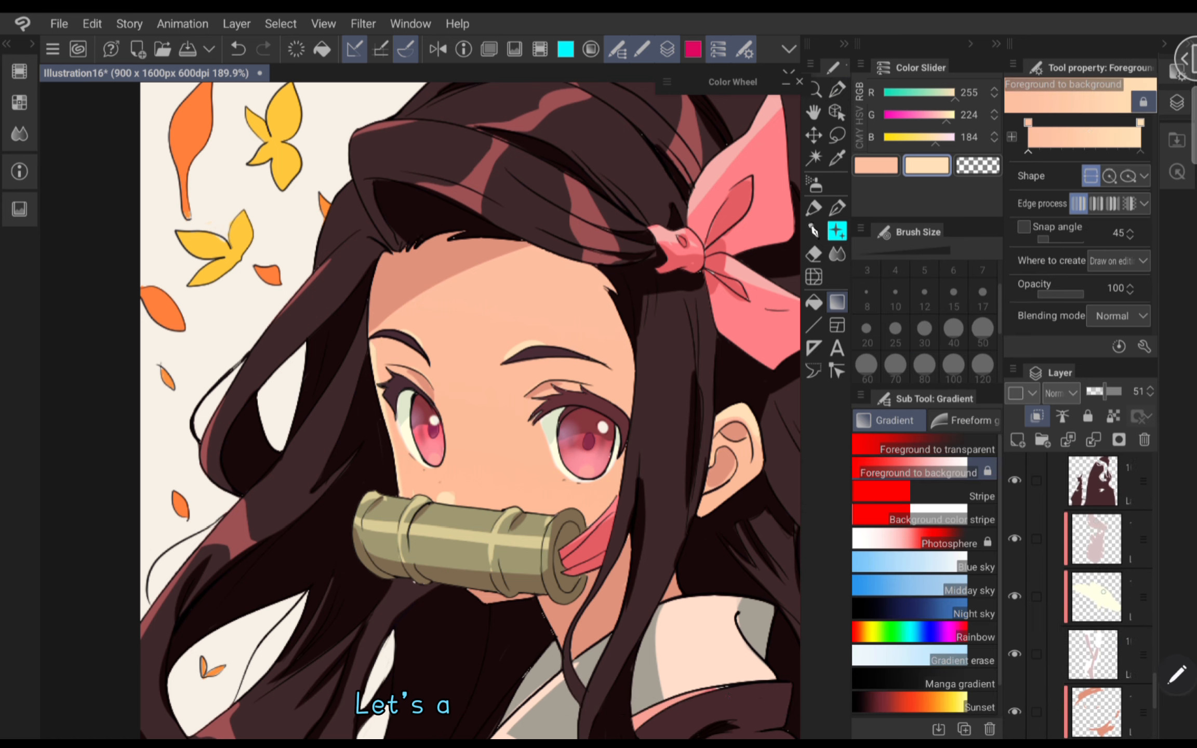
left_click(1096, 484)
scroll(1096, 571, "up", 2)
left_click(1015, 564)
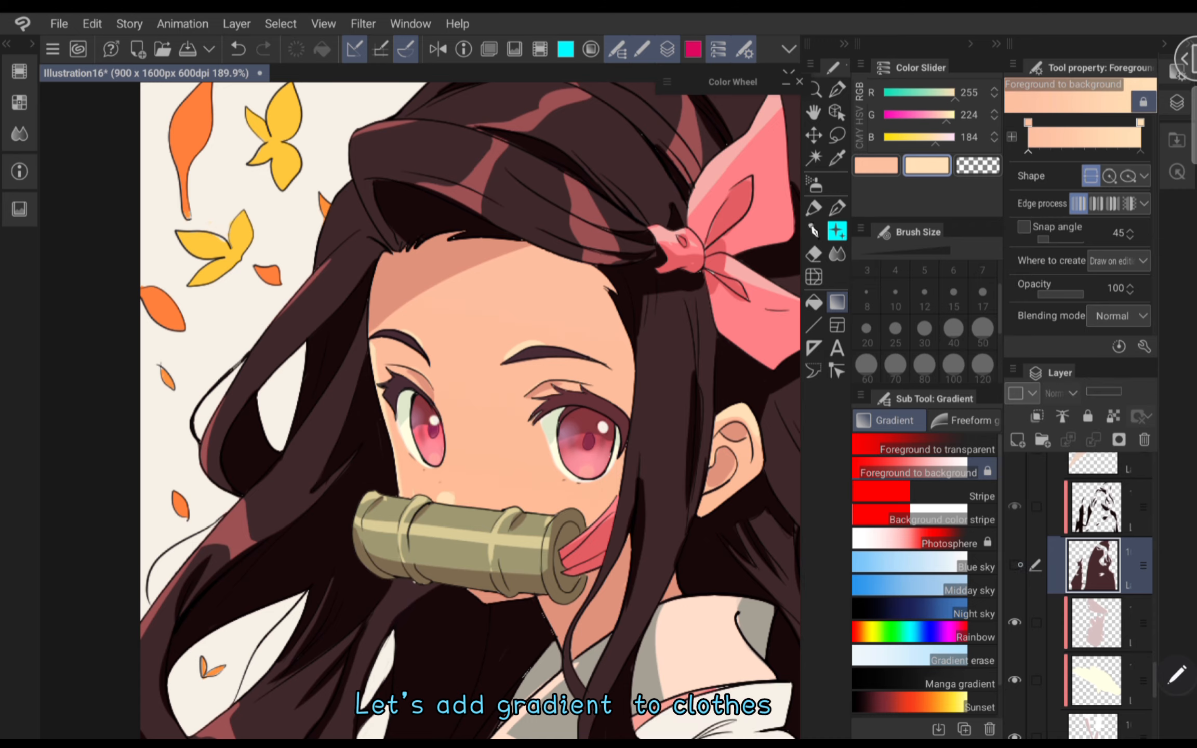
left_click(1016, 565)
scroll(554, 371, "down", 5)
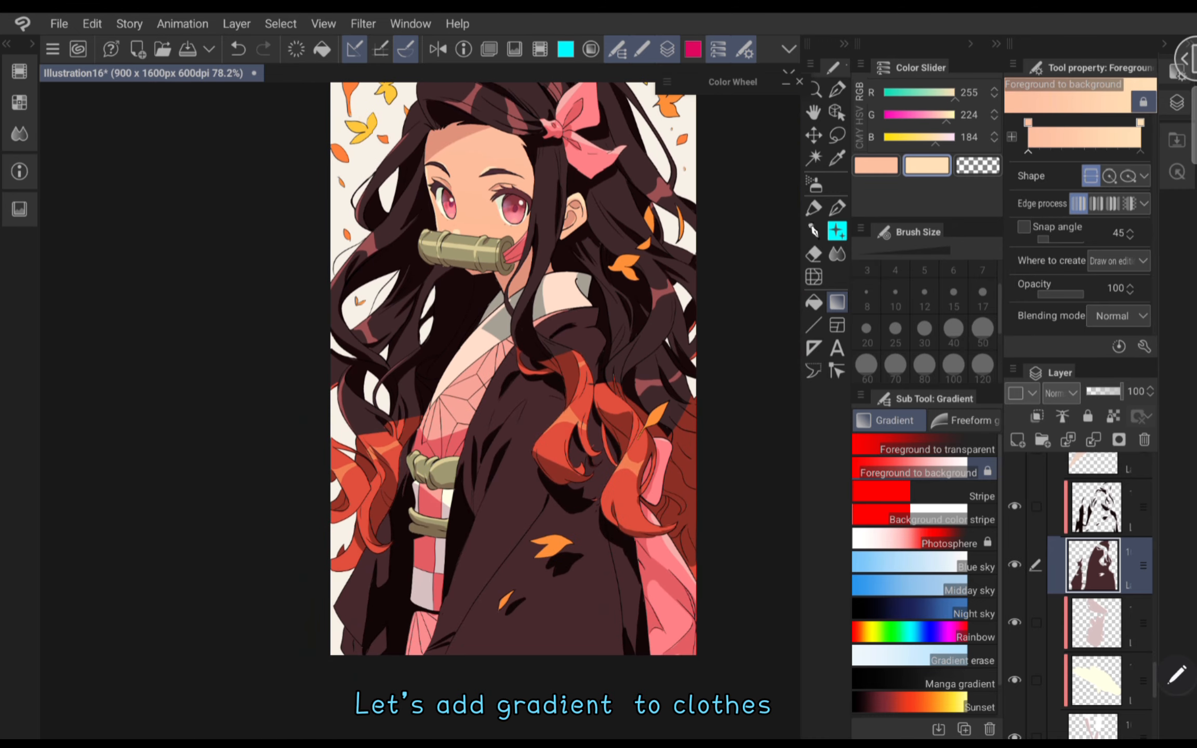
left_click(1017, 439)
left_click(1037, 415)
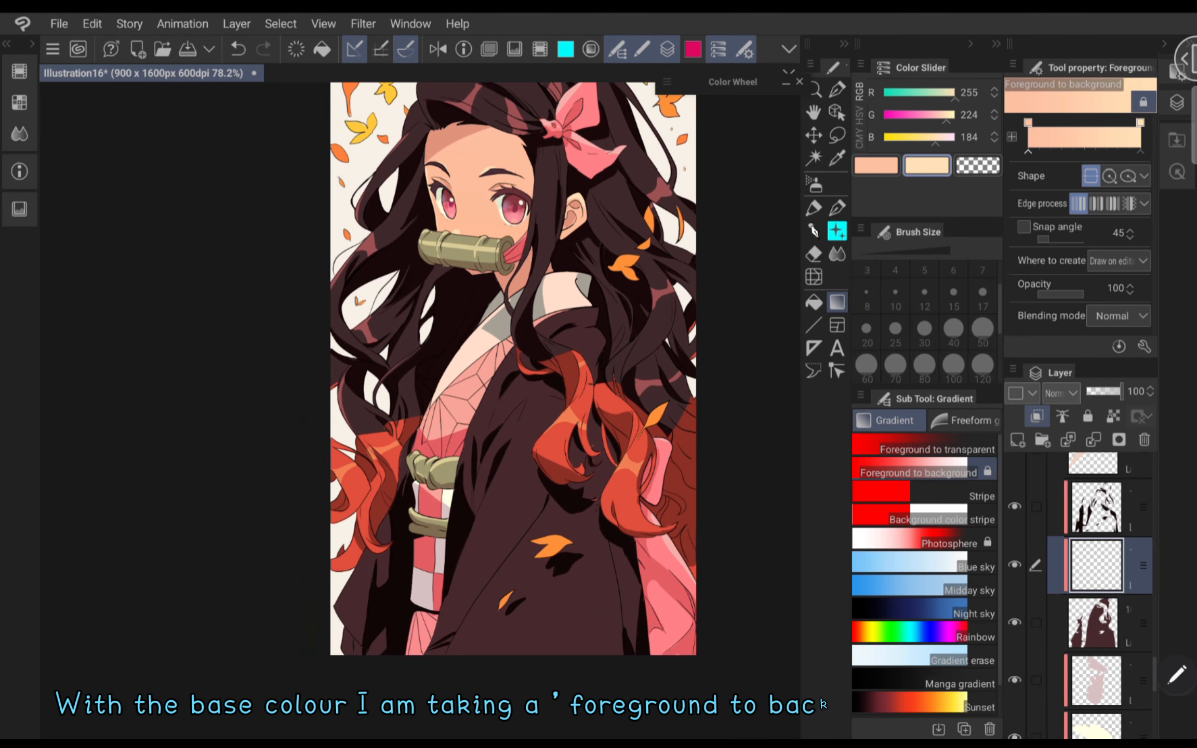
- Sample the coat's dark base as the gradient's background colour and set its foreground to brown, HSV 15, 54, 58
key("i")
left_click(535, 416)
key("g")
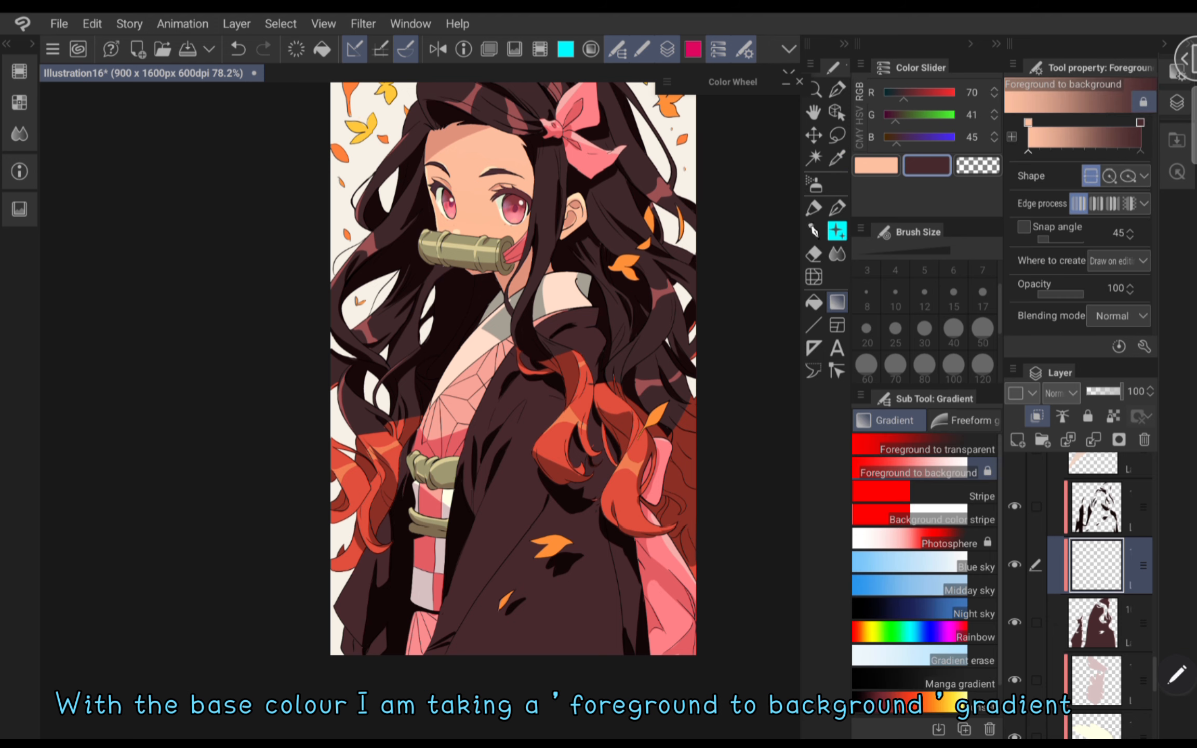
left_click(875, 165)
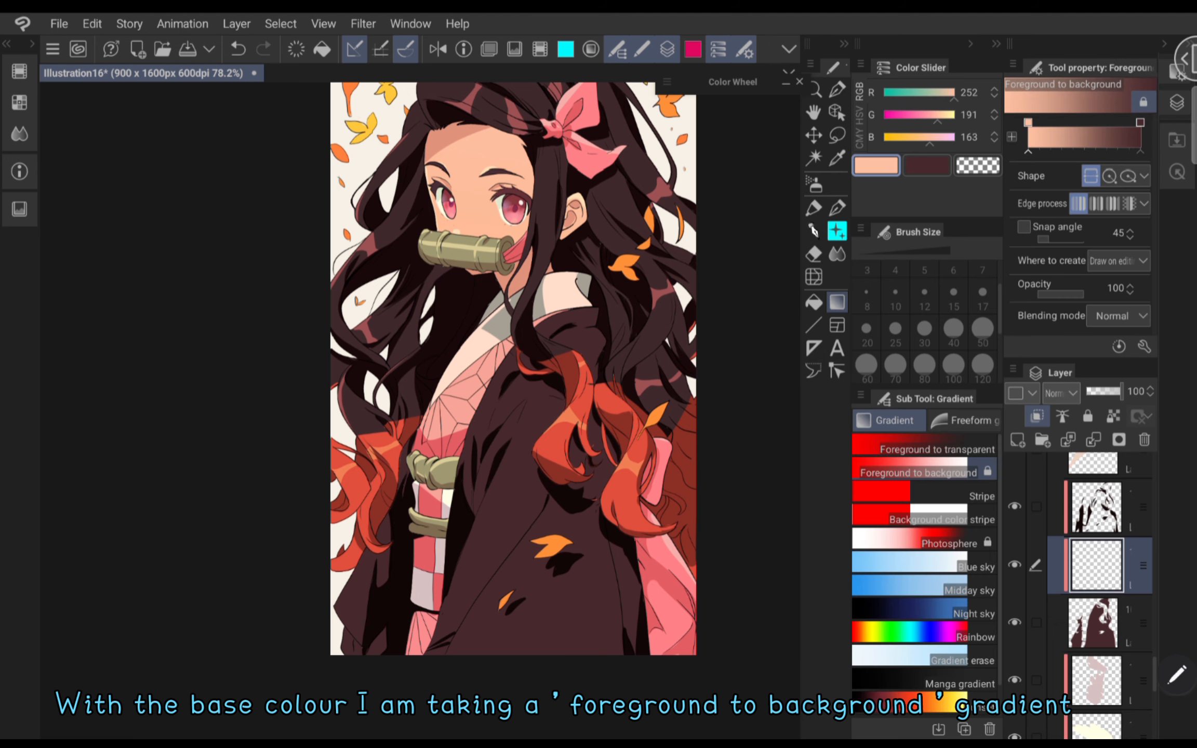
scroll(513, 368, "up", 1)
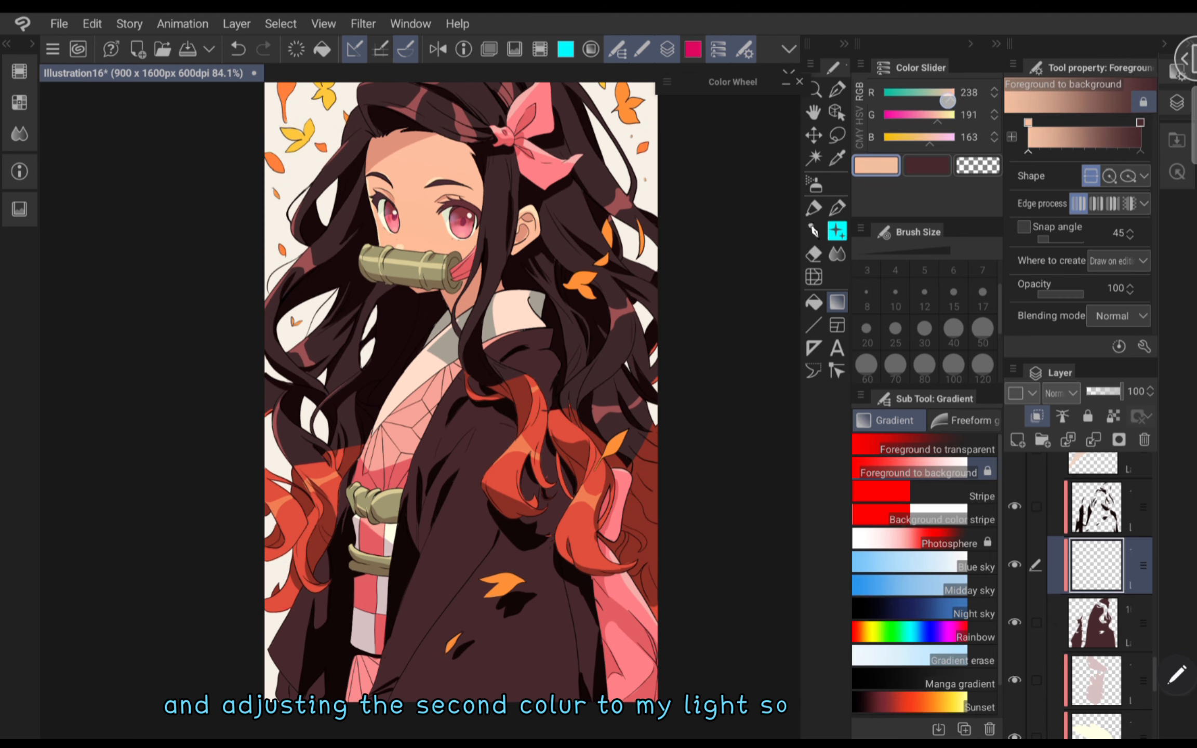
left_click(859, 114)
left_click_drag(953, 137, 908, 143)
left_click(859, 93)
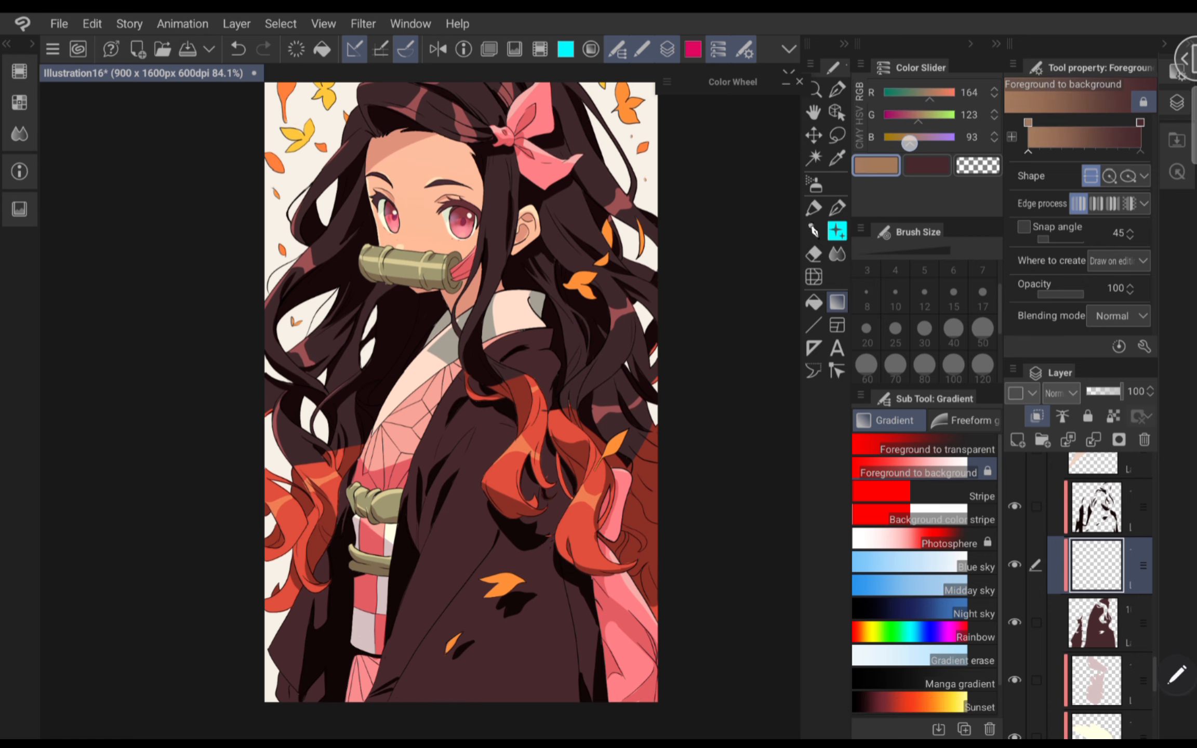
left_click_drag(930, 97, 925, 144)
left_click(859, 114)
- Draw the brown-to-dark gradient over the coat on the clipped layer and set the layer's opacity to 68%
left_click_drag(638, 302, 650, 255)
scroll(595, 419, "down", 2)
left_click_drag(414, 349, 415, 351)
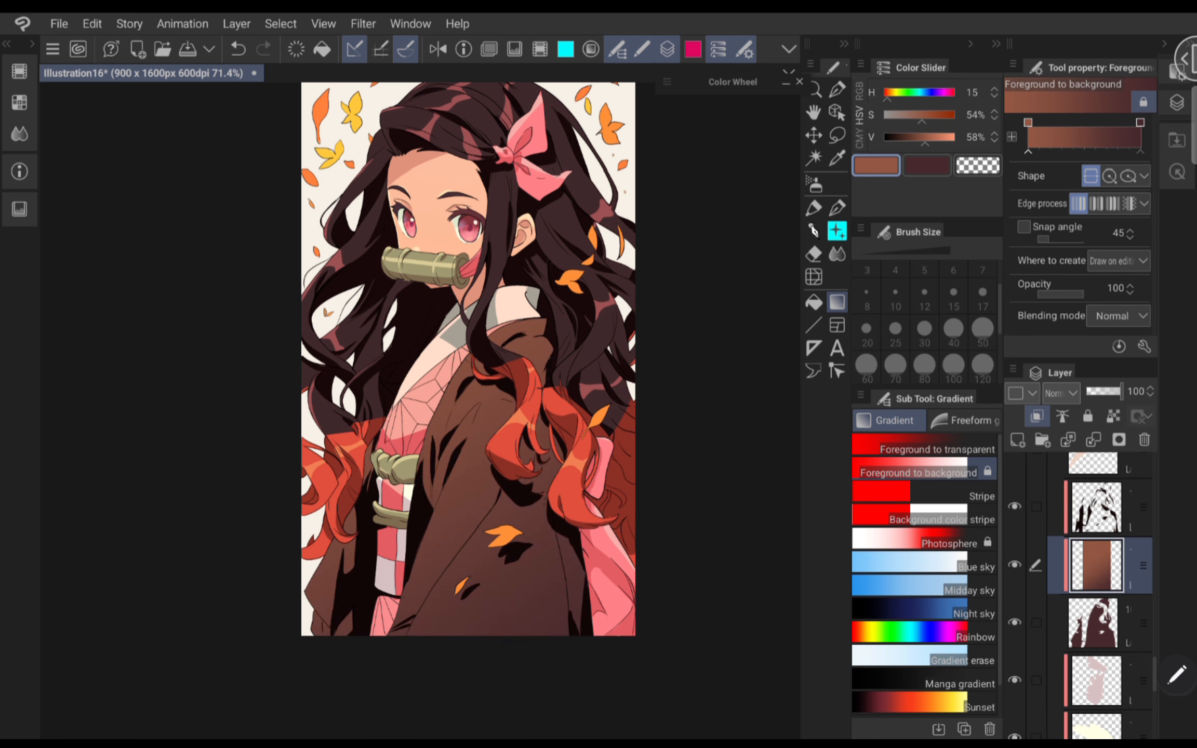
left_click_drag(1102, 396, 1110, 396)
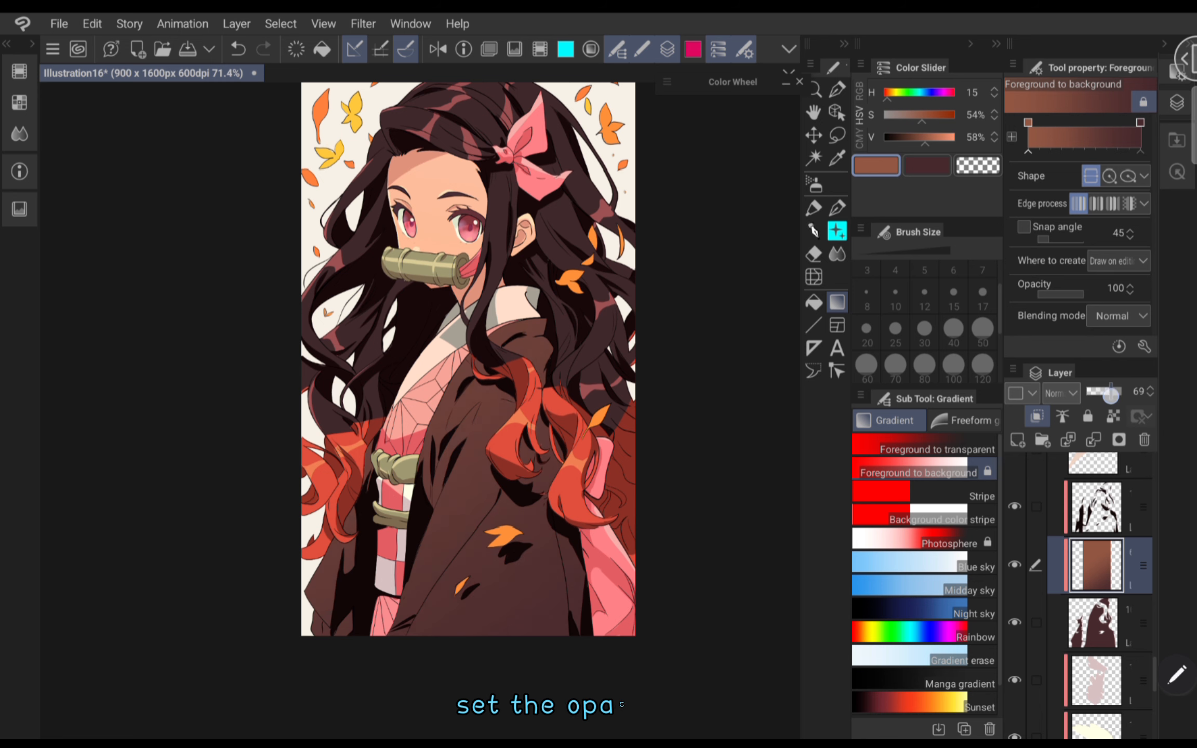
scroll(519, 571, "up", 2)
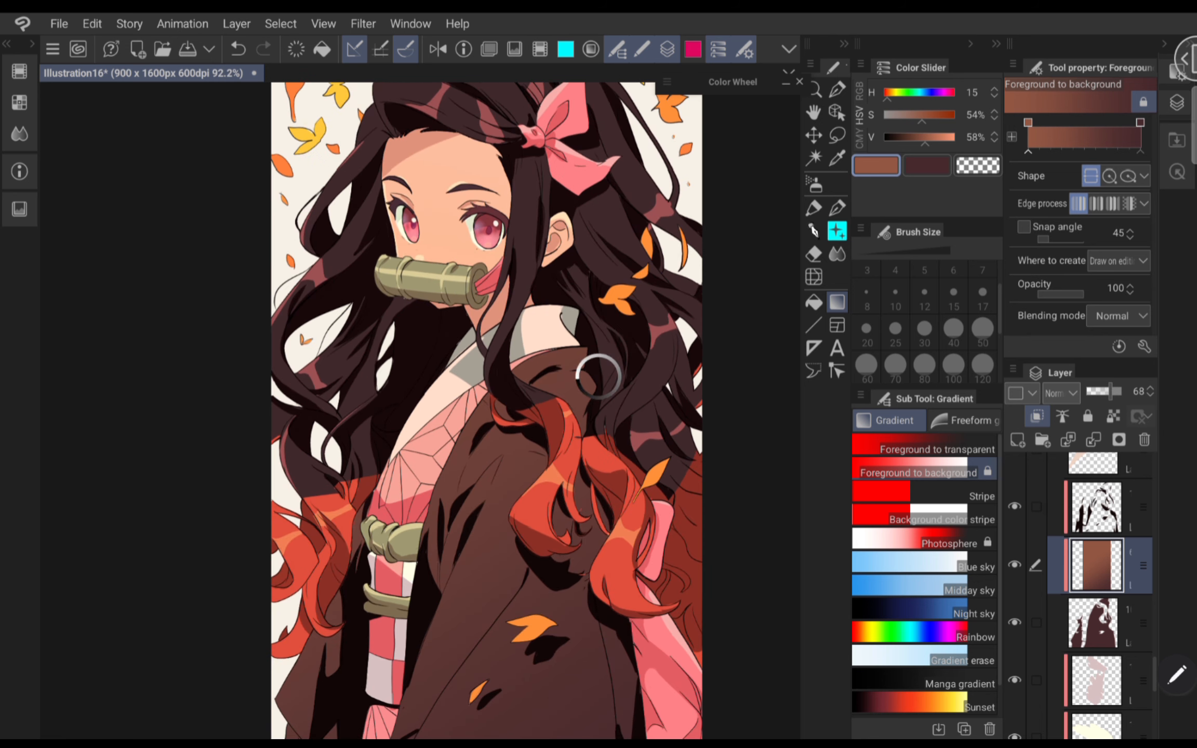
- Find the dark hair's base layer in the layer stack and add a new layer clipped to it
scroll(519, 576, "up", 2)
left_click(1110, 508)
scroll(1112, 541, "up", 1)
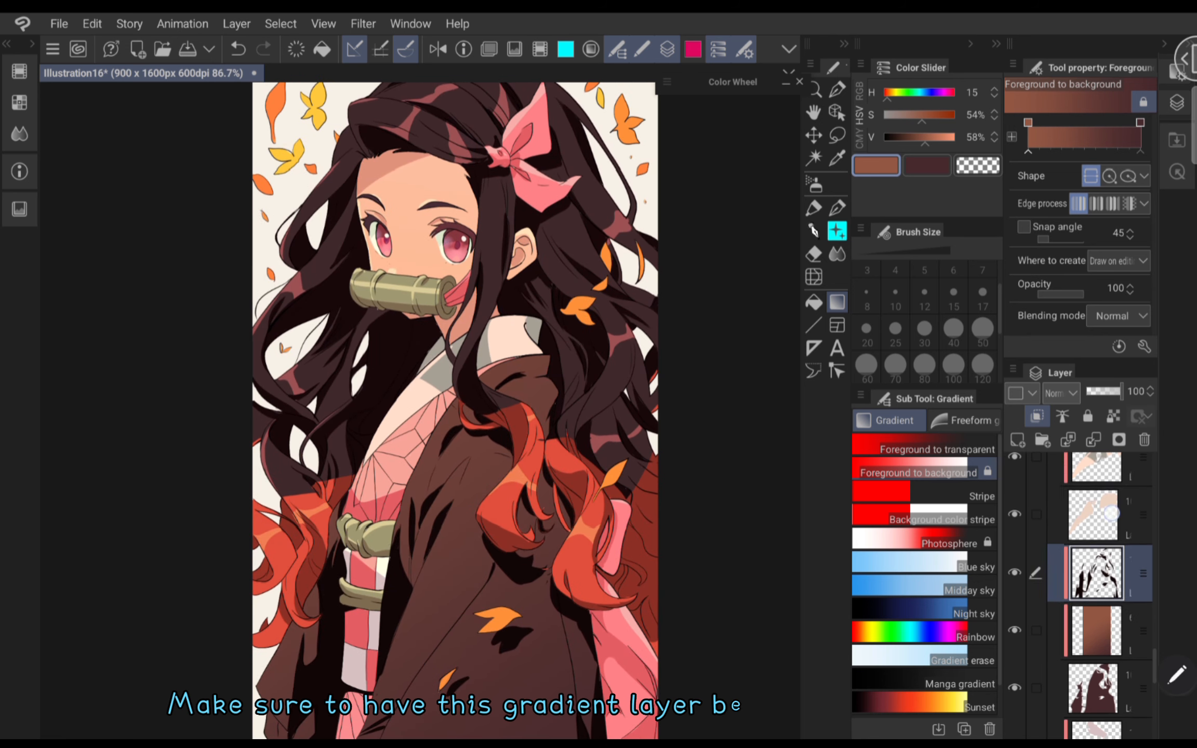
left_click(1112, 515)
scroll(1112, 540, "up", 2)
left_click(1113, 532)
scroll(1101, 572, "up", 1)
left_click(1111, 569)
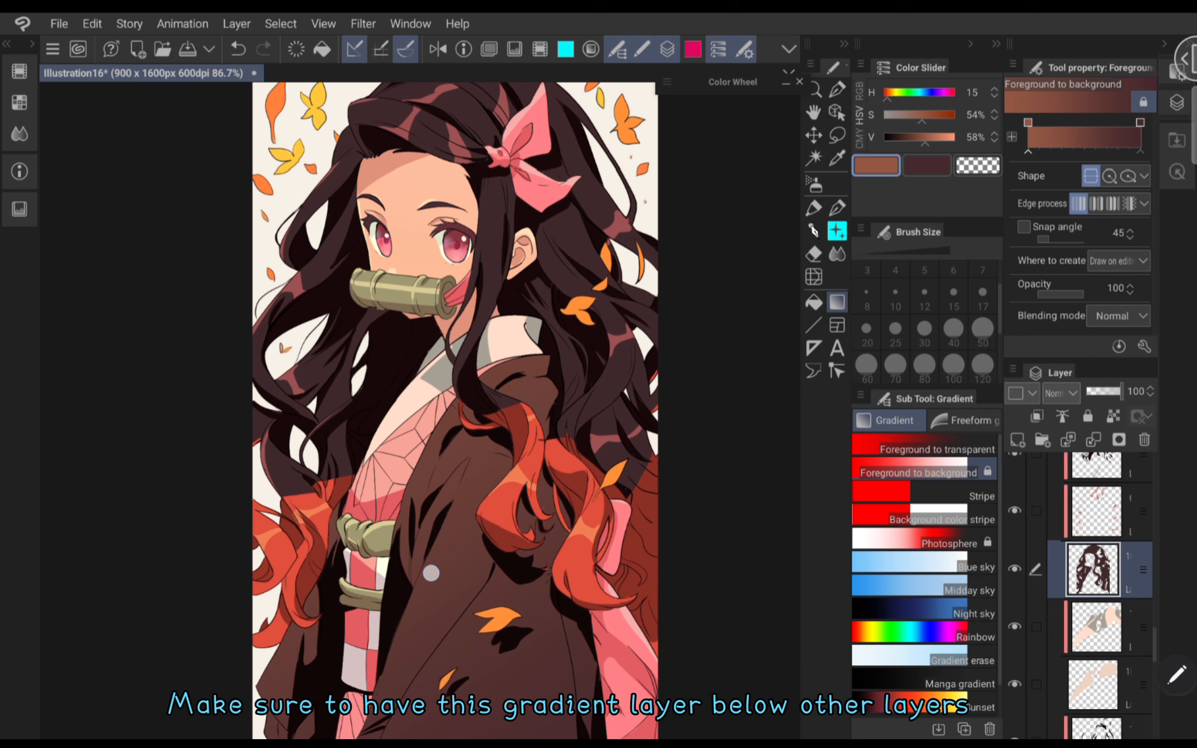
scroll(431, 573, "down", 1)
left_click(1017, 440)
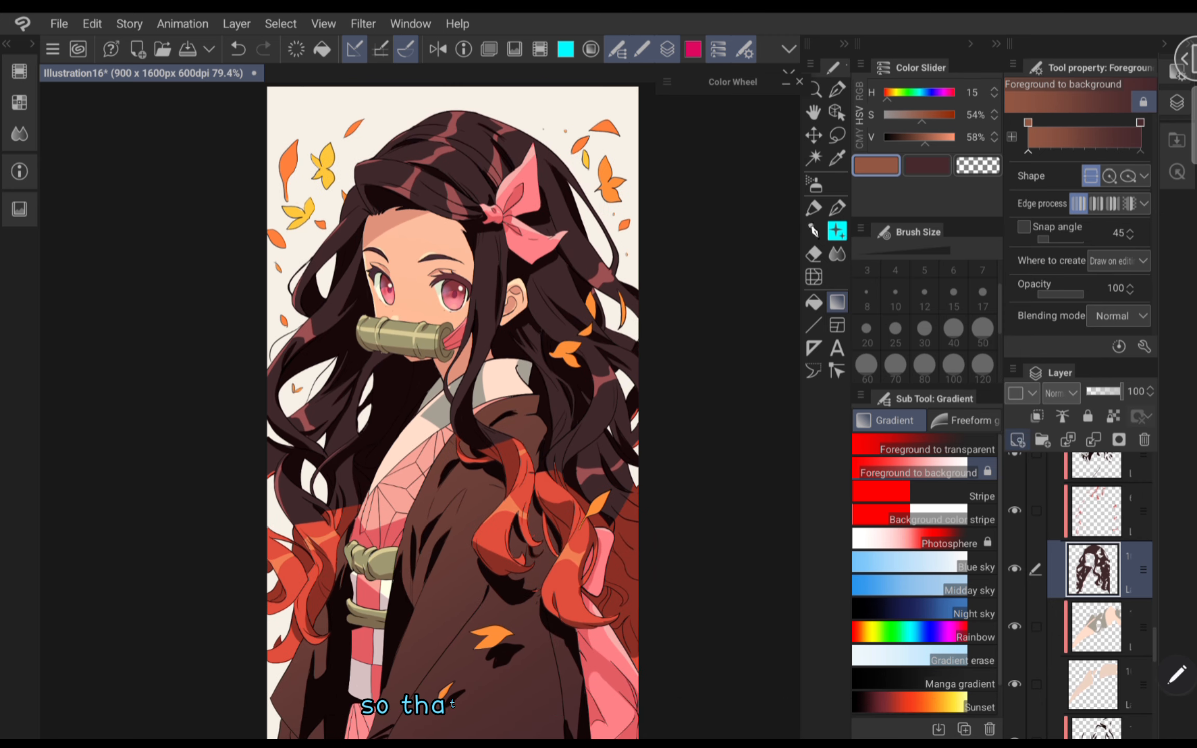
- Sample the dark hair colour as the gradient's foreground and set its background to reddish brown, HSV 12, 59, 50
left_click(837, 157)
left_click(562, 200)
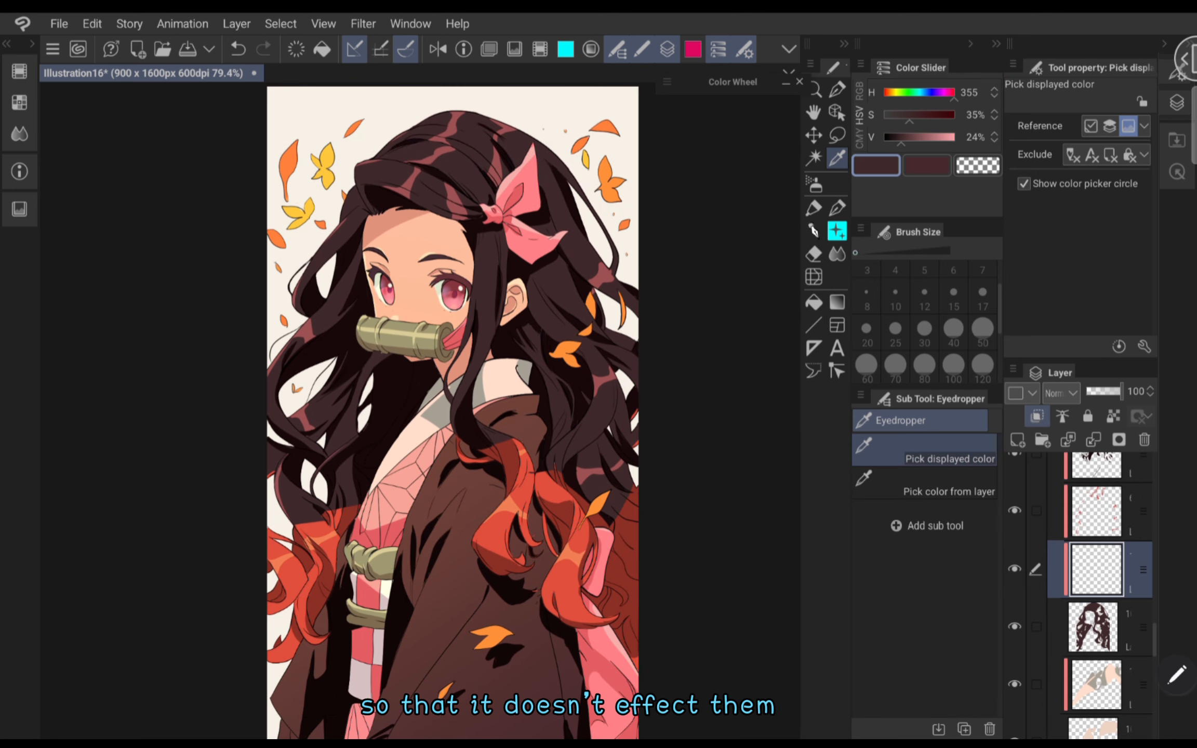
left_click(836, 301)
left_click(927, 165)
left_click(920, 136)
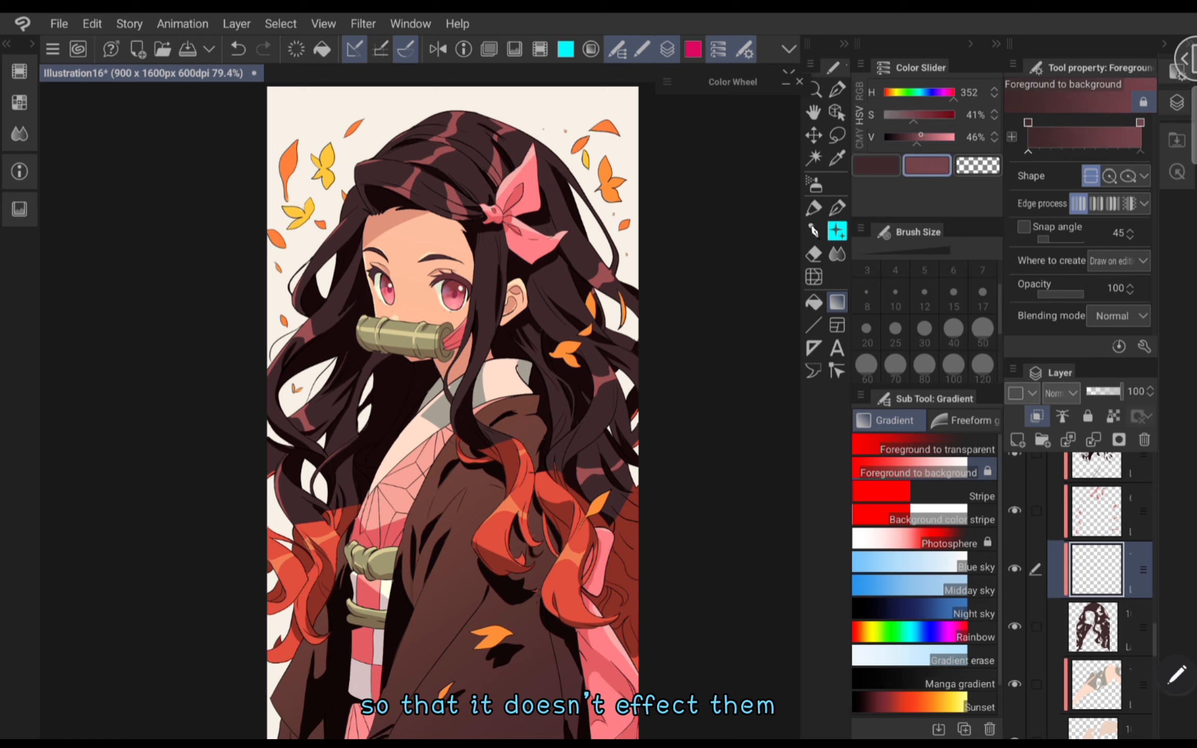
left_click(921, 137)
left_click(860, 92)
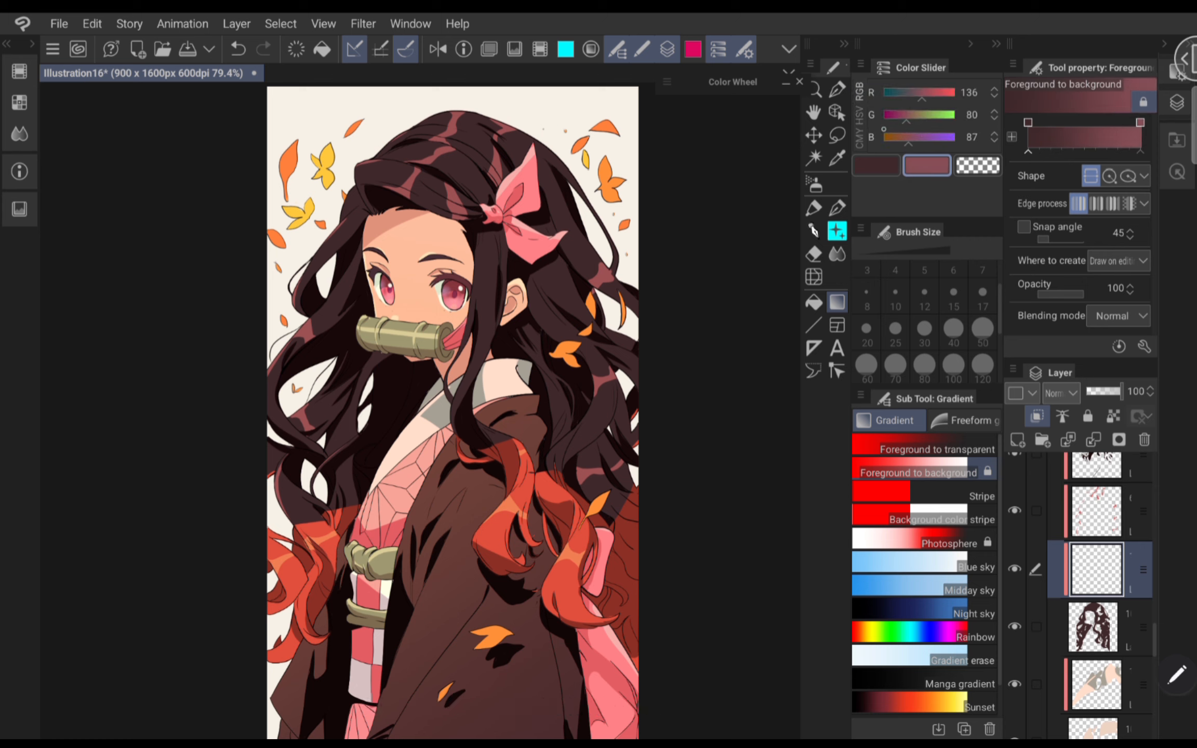
left_click(860, 114)
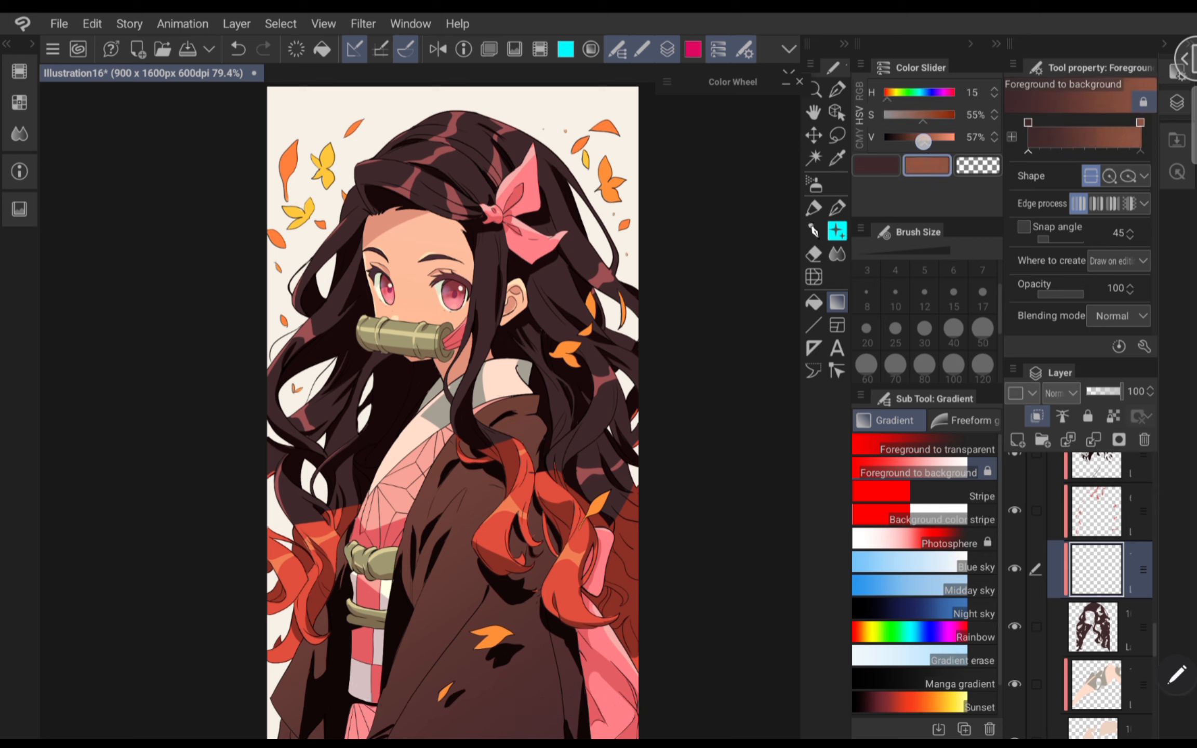
left_click_drag(923, 141, 918, 139)
left_click(924, 118)
left_click(859, 92)
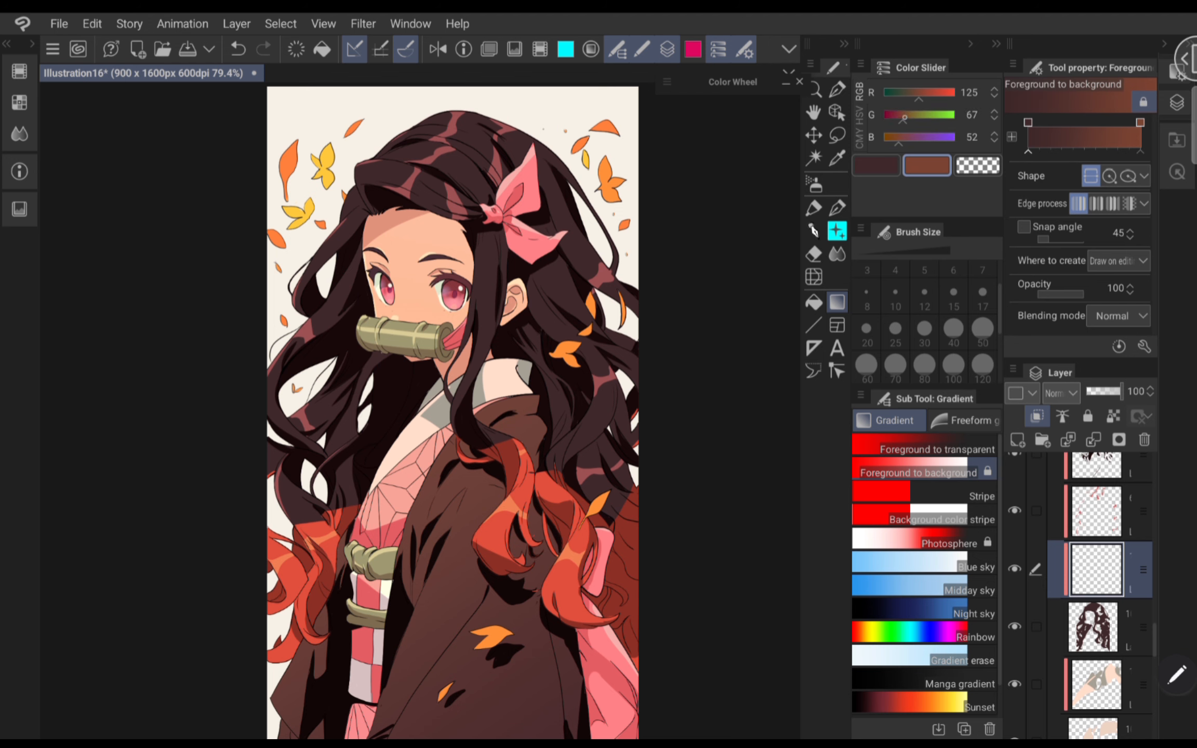
left_click(860, 114)
- Draw the dark and reddish-brown gradient across the hair on its clipped layer and lower the layer's opacity
scroll(569, 480, "down", 2)
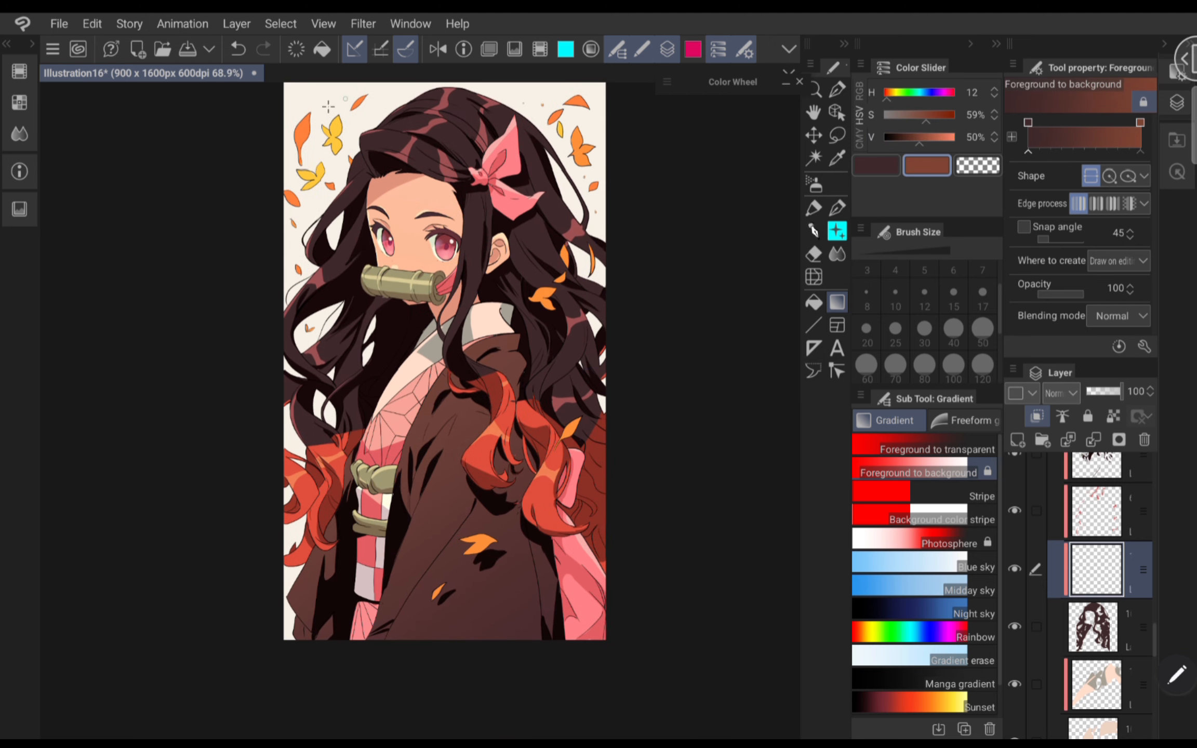
left_click_drag(381, 95, 530, 416)
scroll(542, 521, "down", 1)
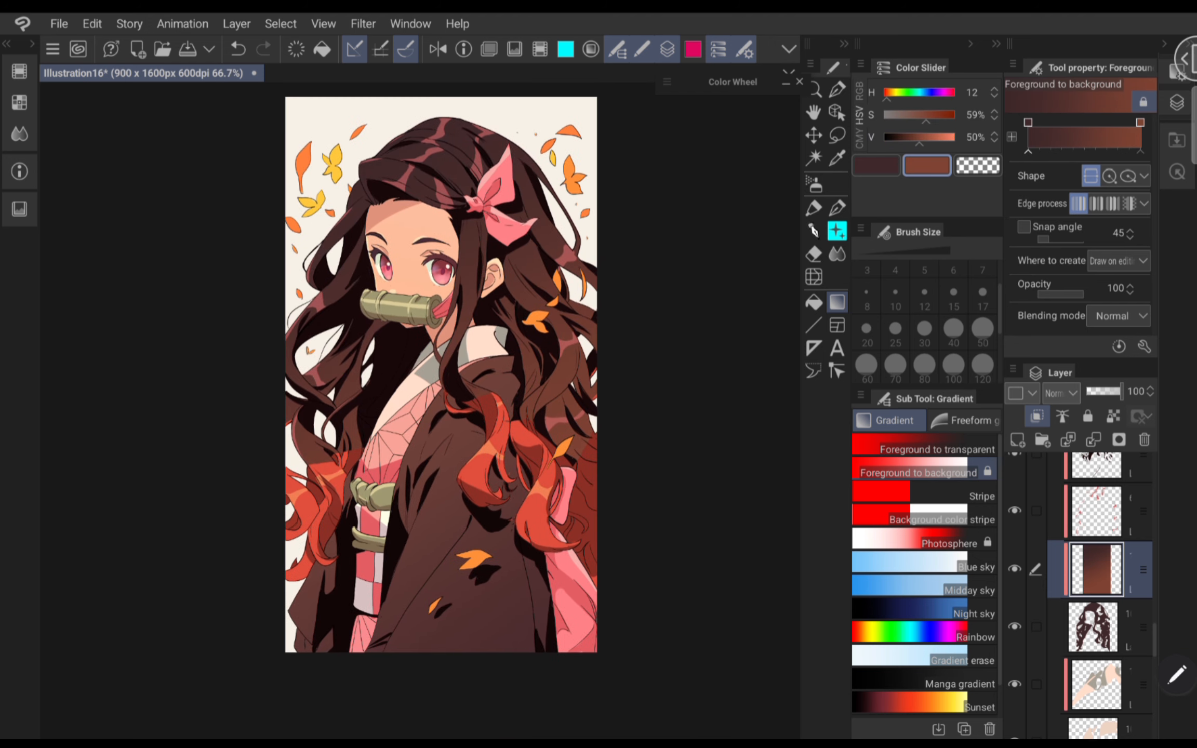
scroll(550, 514, "up", 2)
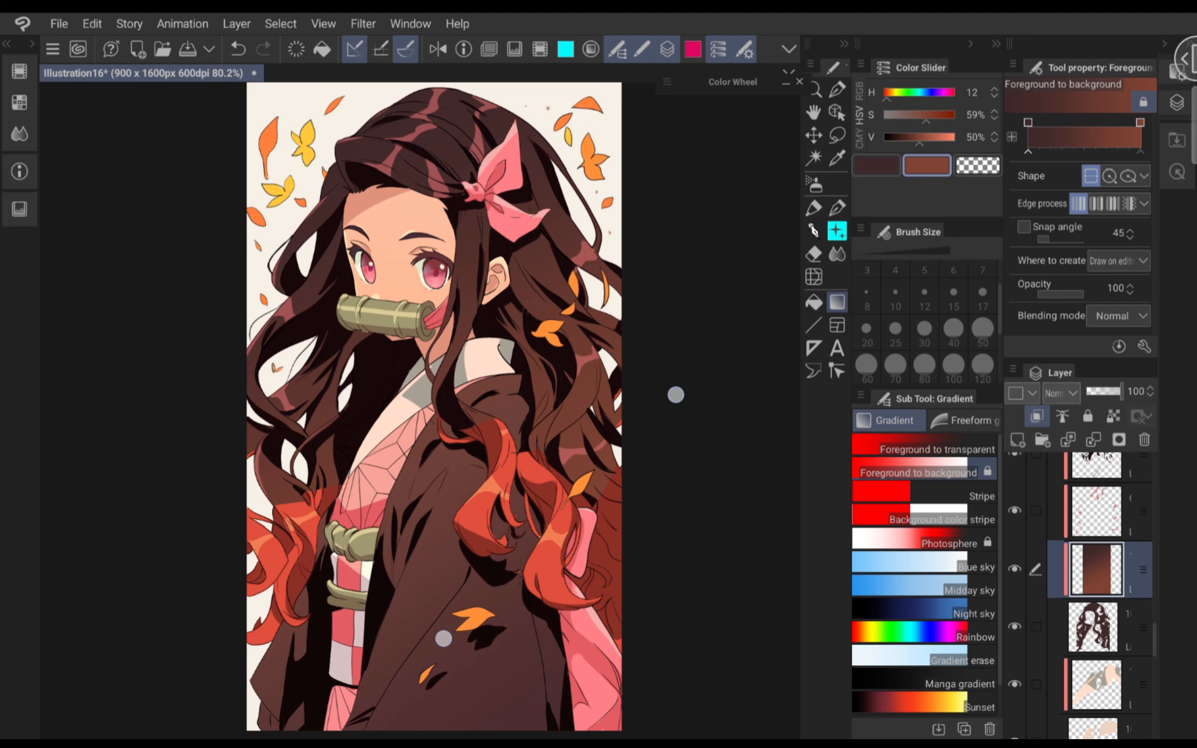
scroll(559, 517, "down", 1)
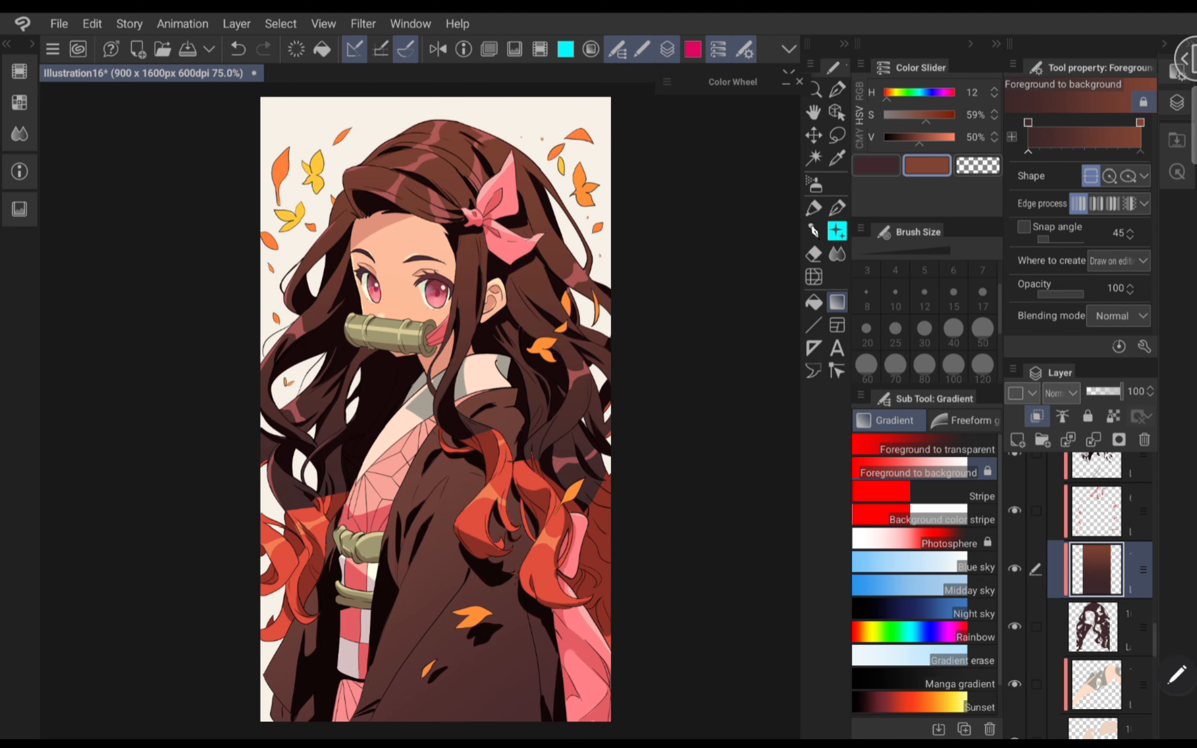
scroll(562, 447, "down", 2)
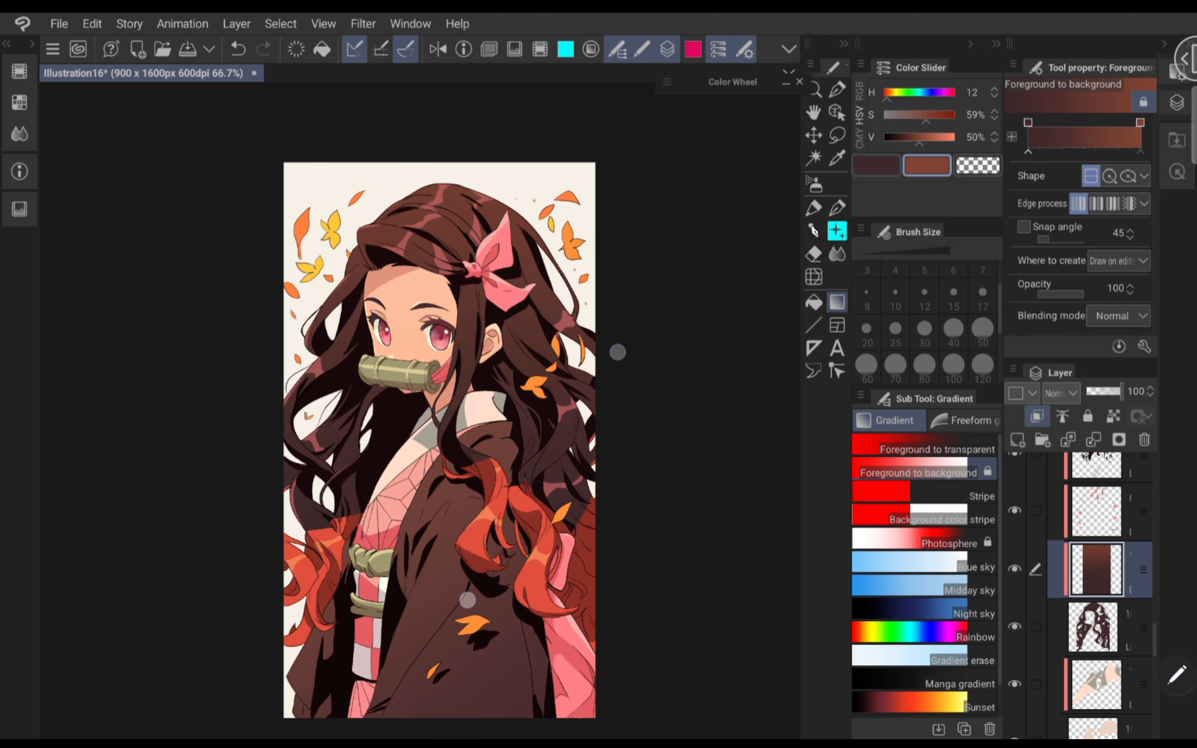
left_click_drag(1122, 391, 1115, 393)
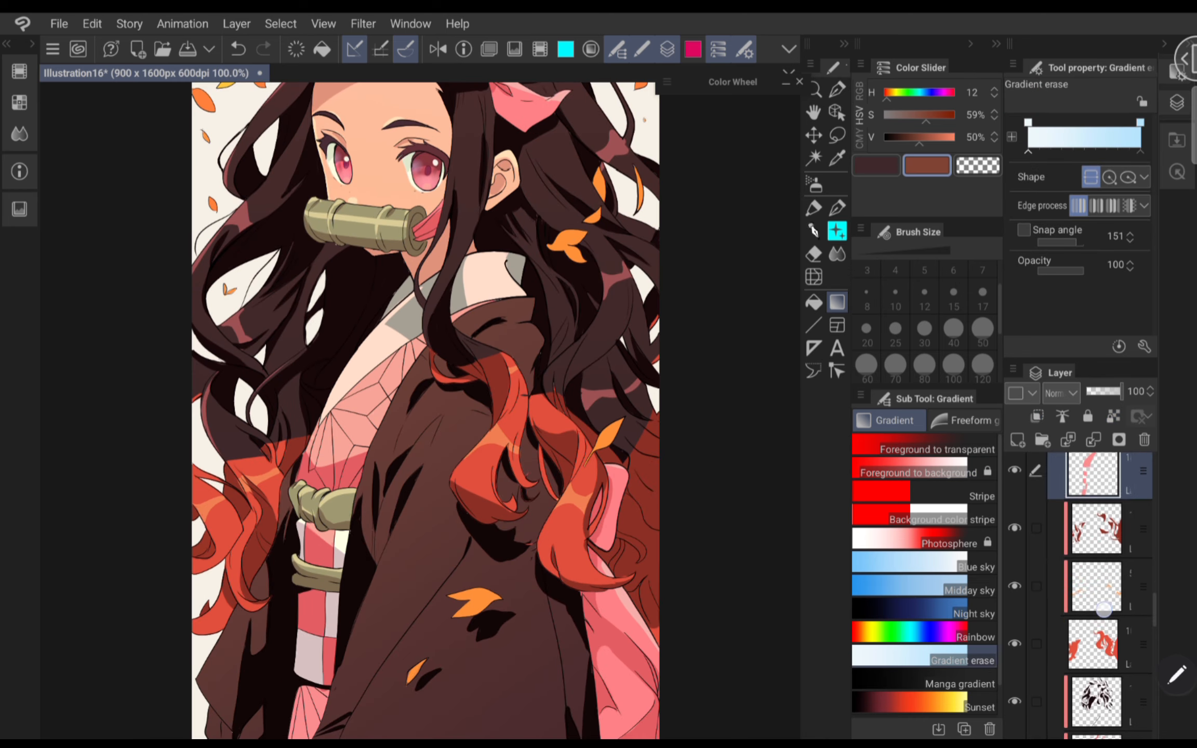
- Select the base layer of the red hair tips and add a new layer clipped to it
scroll(1096, 598, "down", 1)
left_click(1093, 590)
left_click(1017, 439)
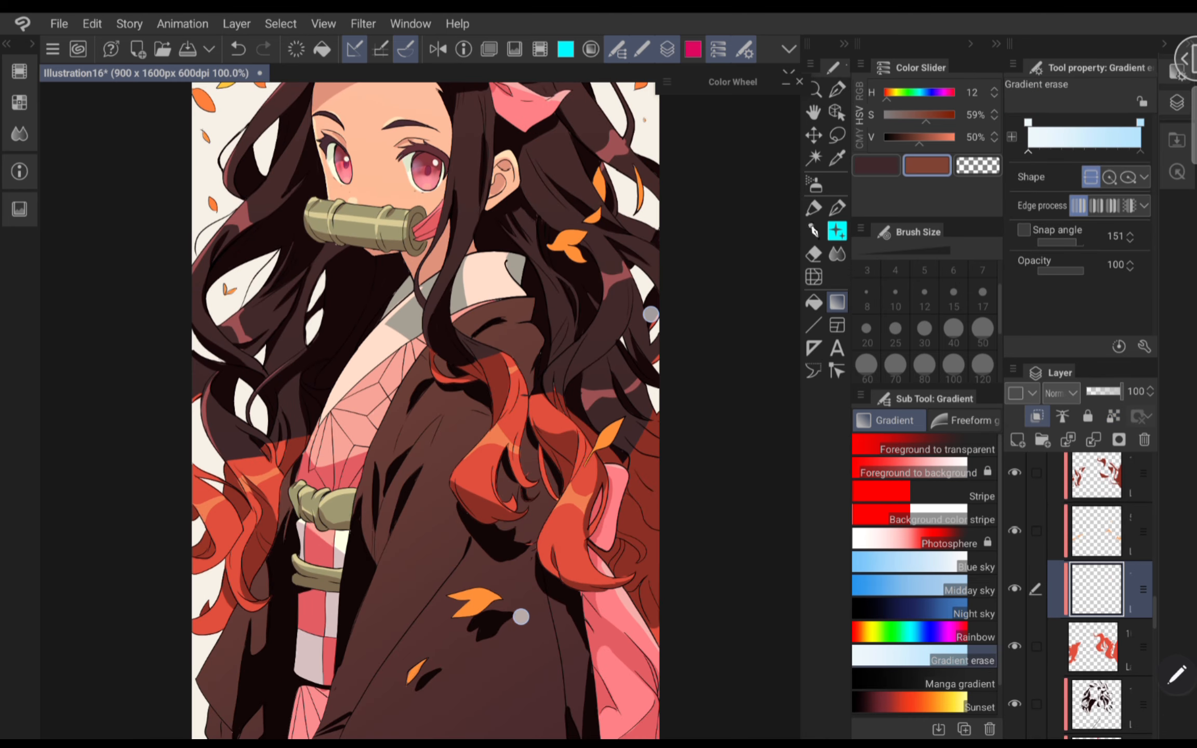
scroll(585, 465, "up", 1)
- Sample the tips' red, HSV 7, 73, 88, and highlight orange, HSV 16, 65, 95, for the Foreground to background gradient
left_click(837, 158)
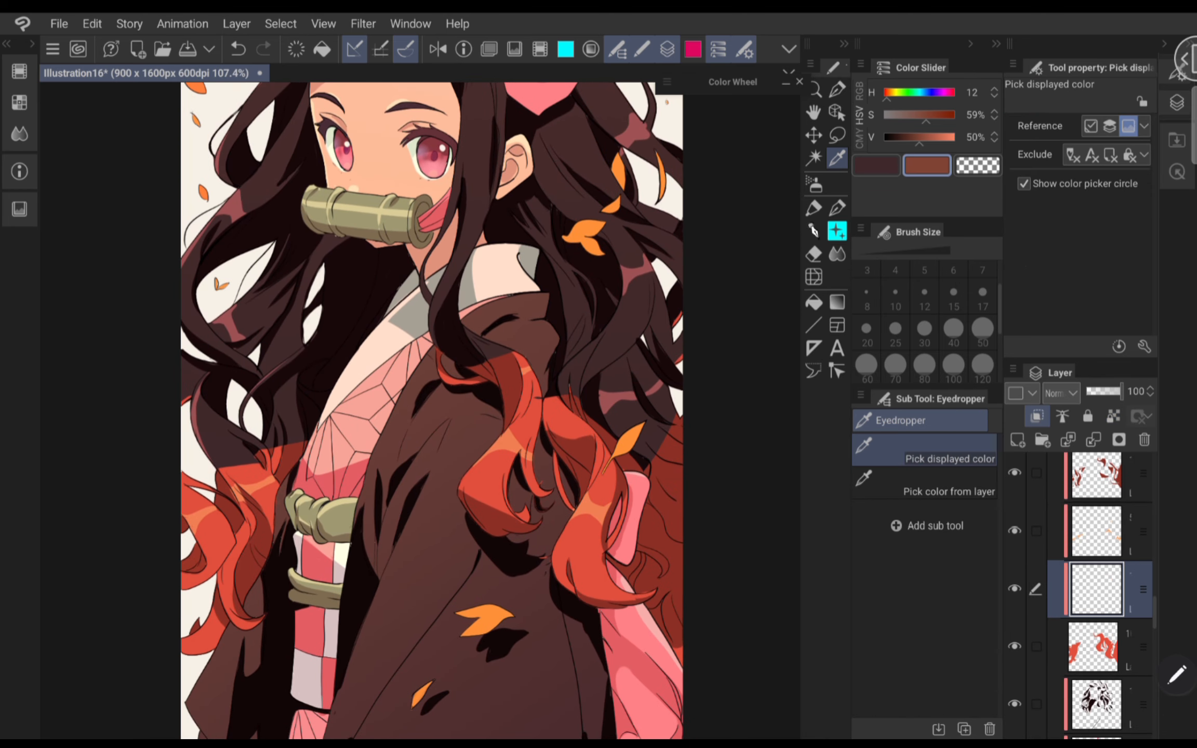
left_click(529, 423)
left_click(836, 302)
left_click(924, 469)
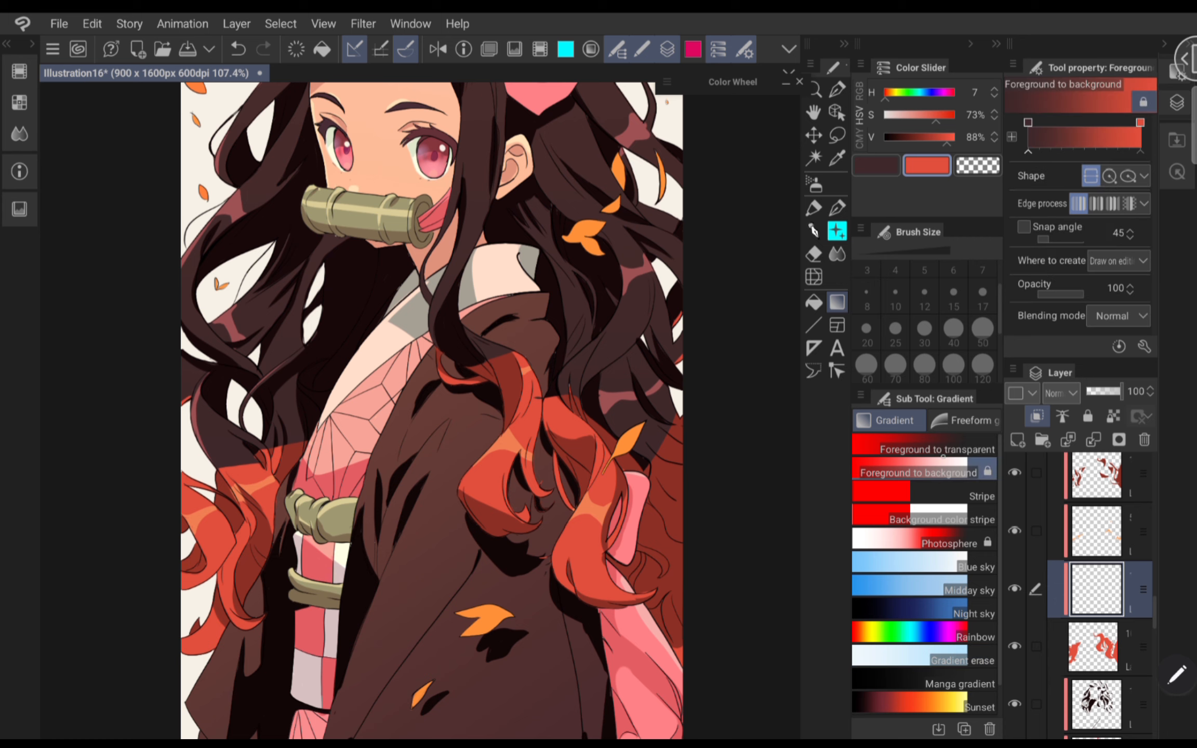
left_click(836, 158)
left_click(836, 302)
left_click(895, 159)
left_click(837, 158)
left_click(510, 438)
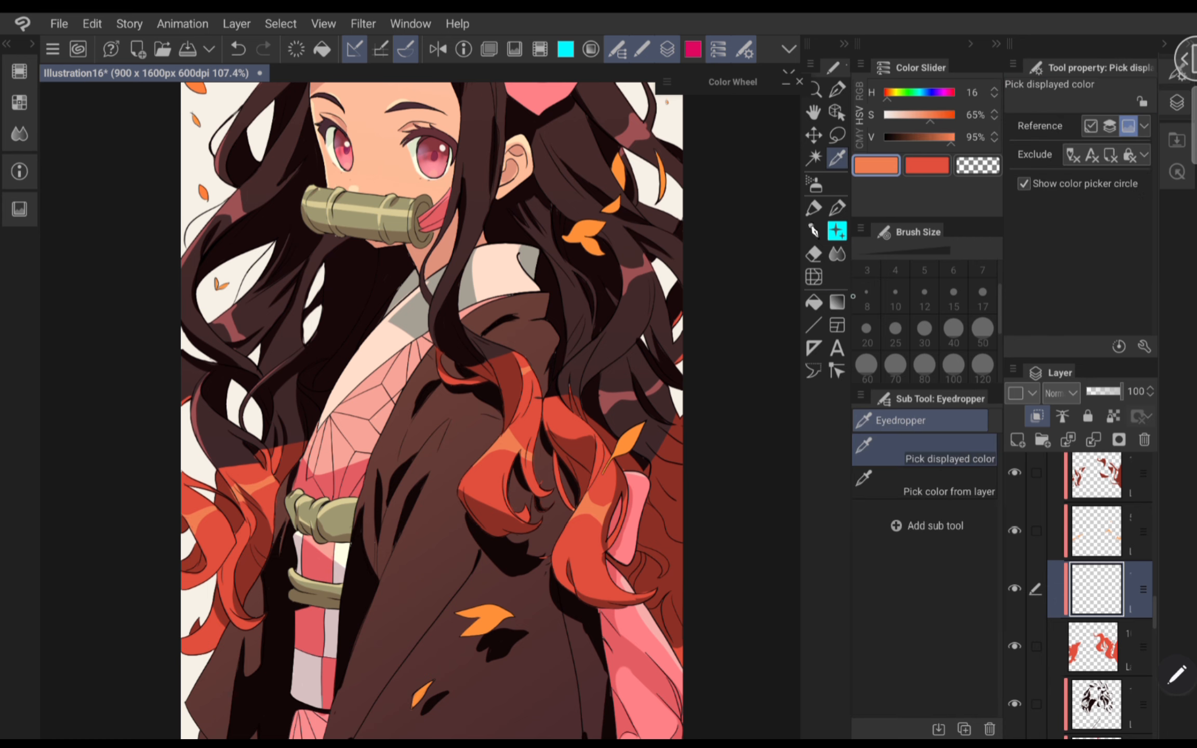
left_click(837, 302)
scroll(536, 530, "down", 3)
left_click_drag(291, 452, 387, 465)
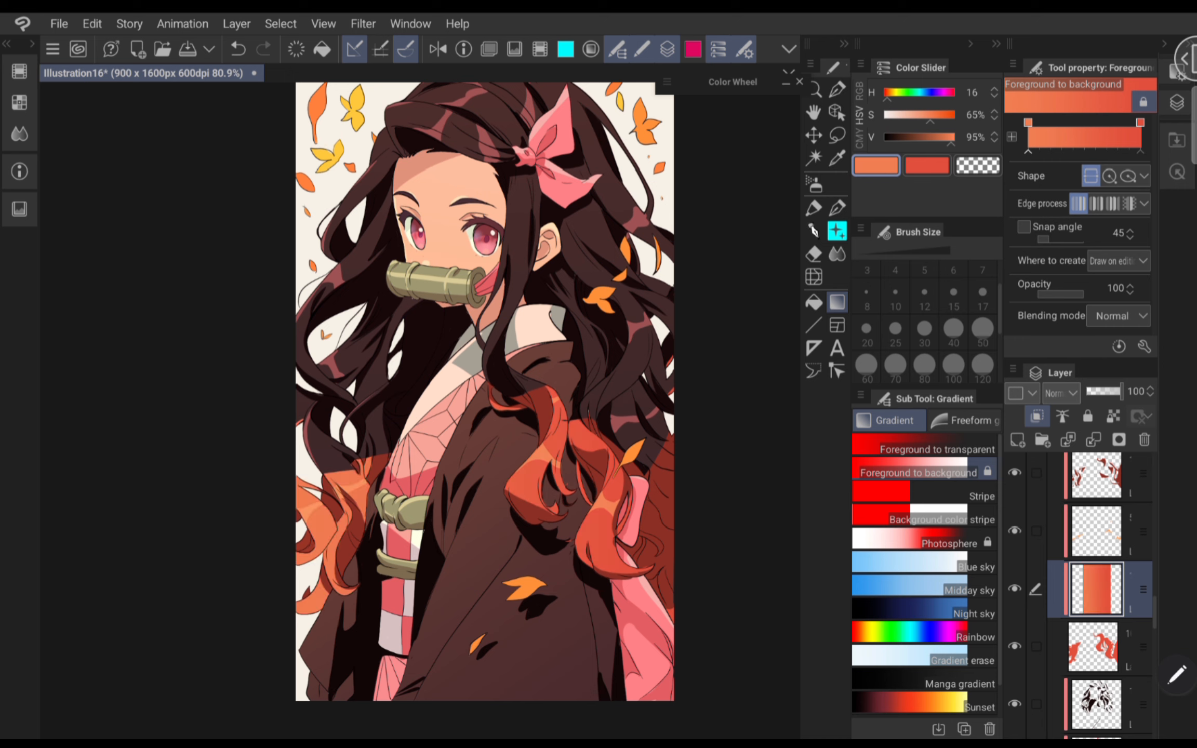
key("ctrl+z")
left_click_drag(346, 299, 638, 500)
key("ctrl+z")
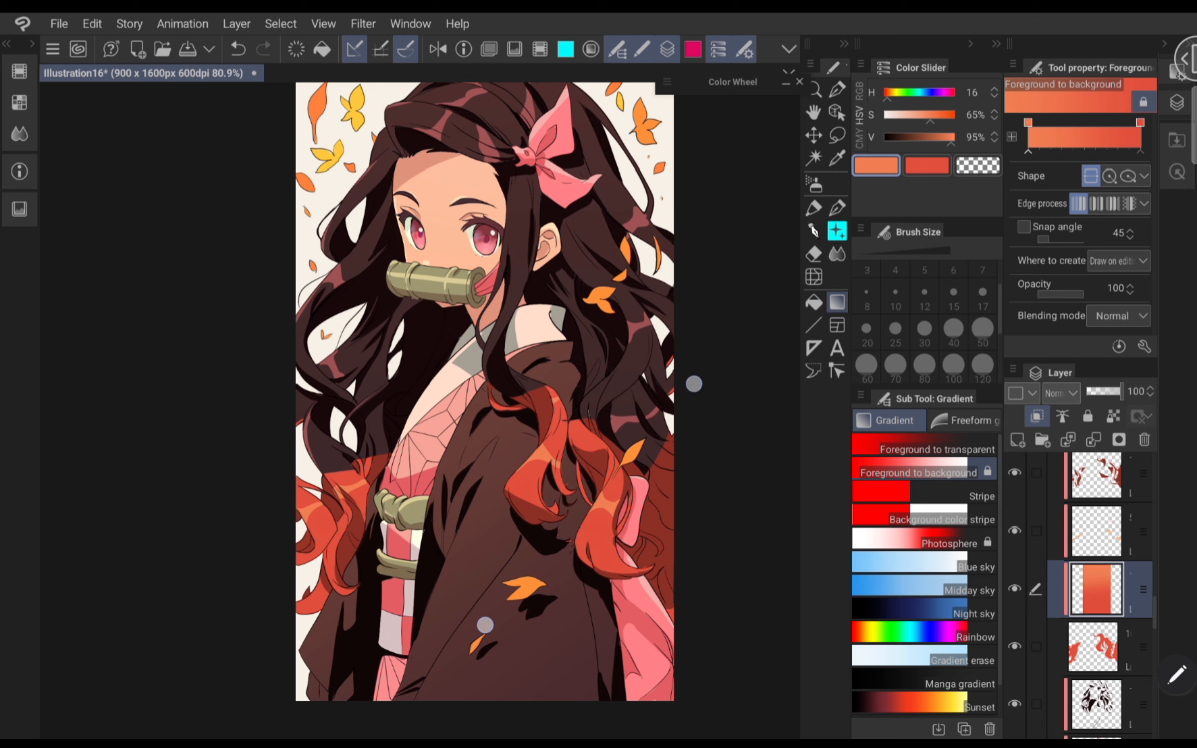
left_click_drag(301, 363, 500, 651)
key("ctrl+z")
- Draw a diagonal orange-to-red gradient from upper left to lower right over the hair tips and set the layer's opacity to 66%
left_click_drag(341, 203, 722, 649)
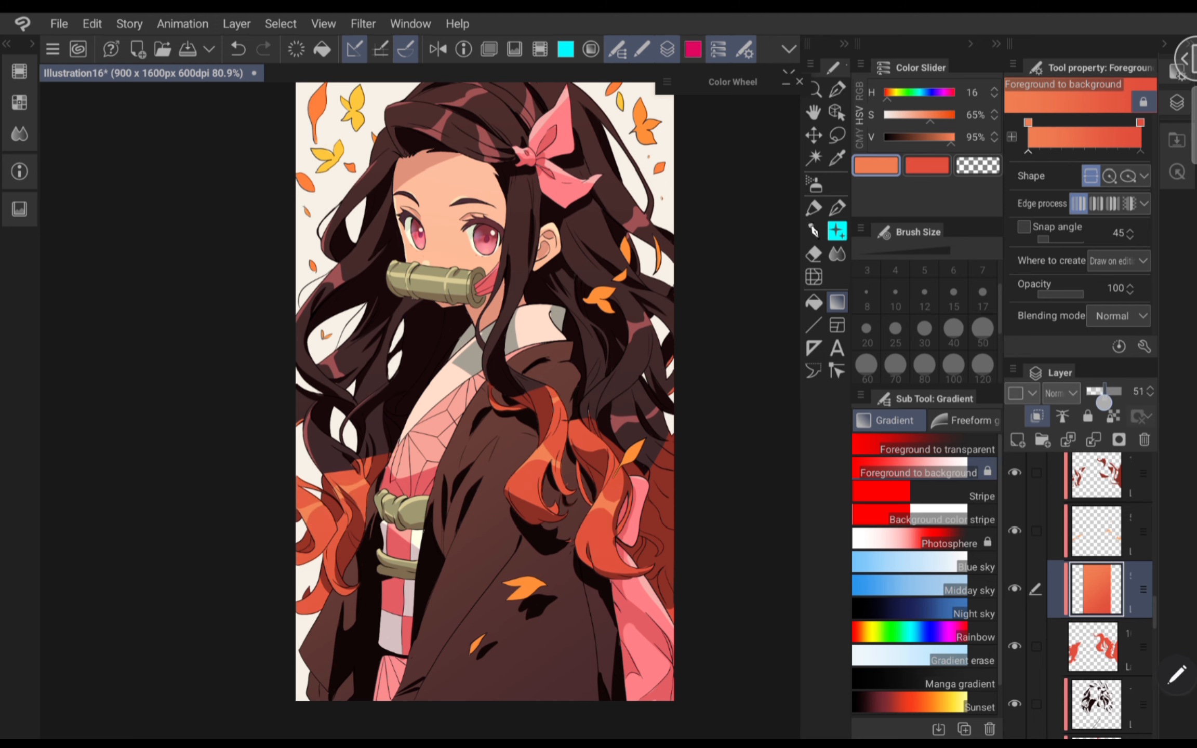
left_click_drag(1103, 402, 1100, 401)
scroll(459, 656, "down", 2)
scroll(460, 655, "up", 3)
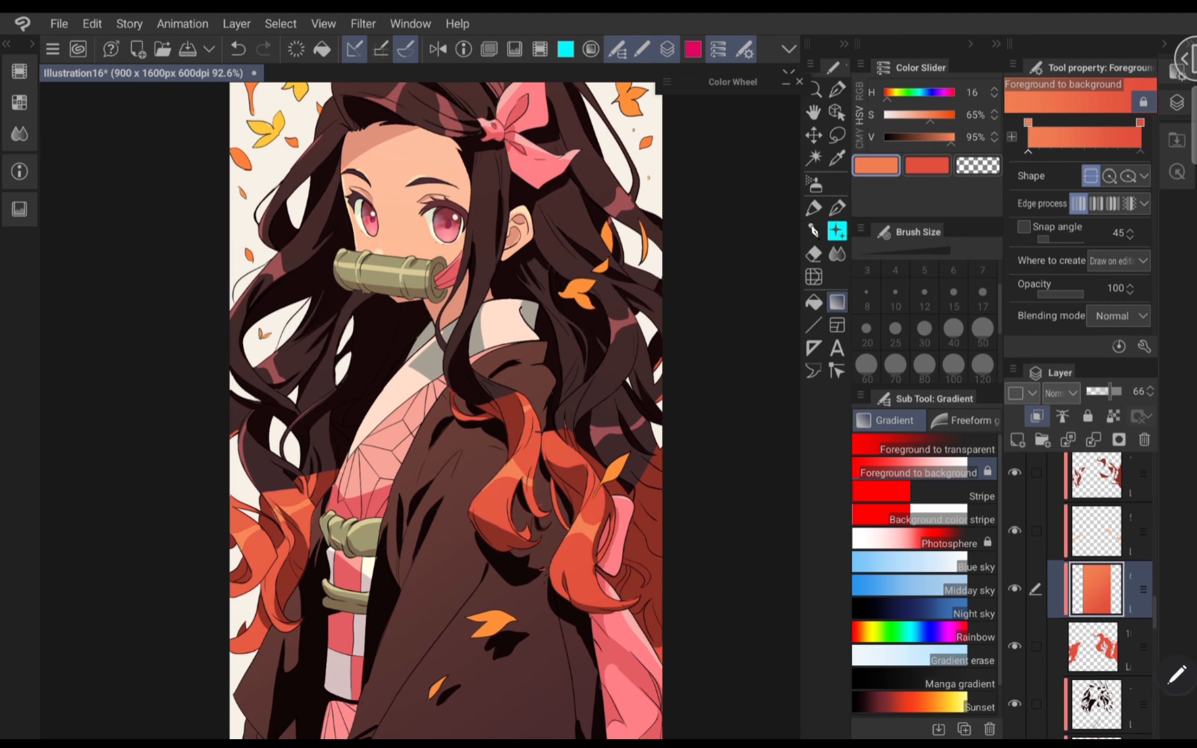
- Try a brown line-art colour based on the hair, with green at 58 and blue at 30
scroll(553, 581, "down", 2)
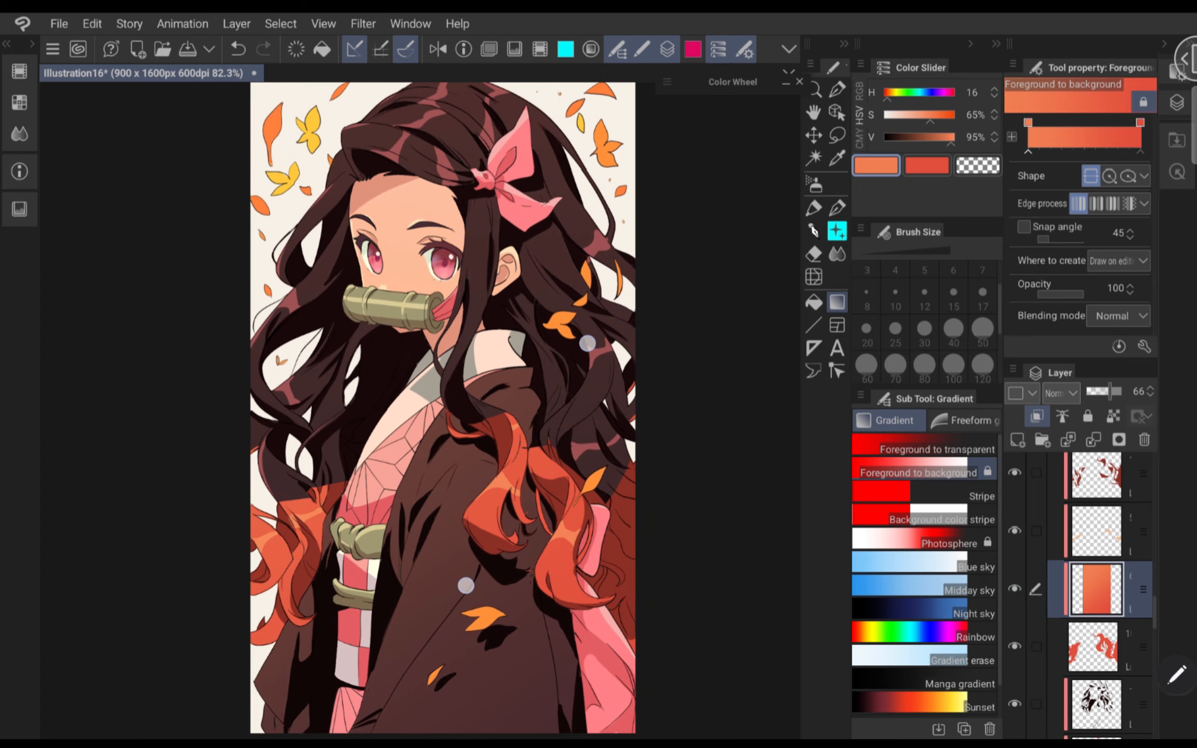
scroll(527, 464, "down", 1)
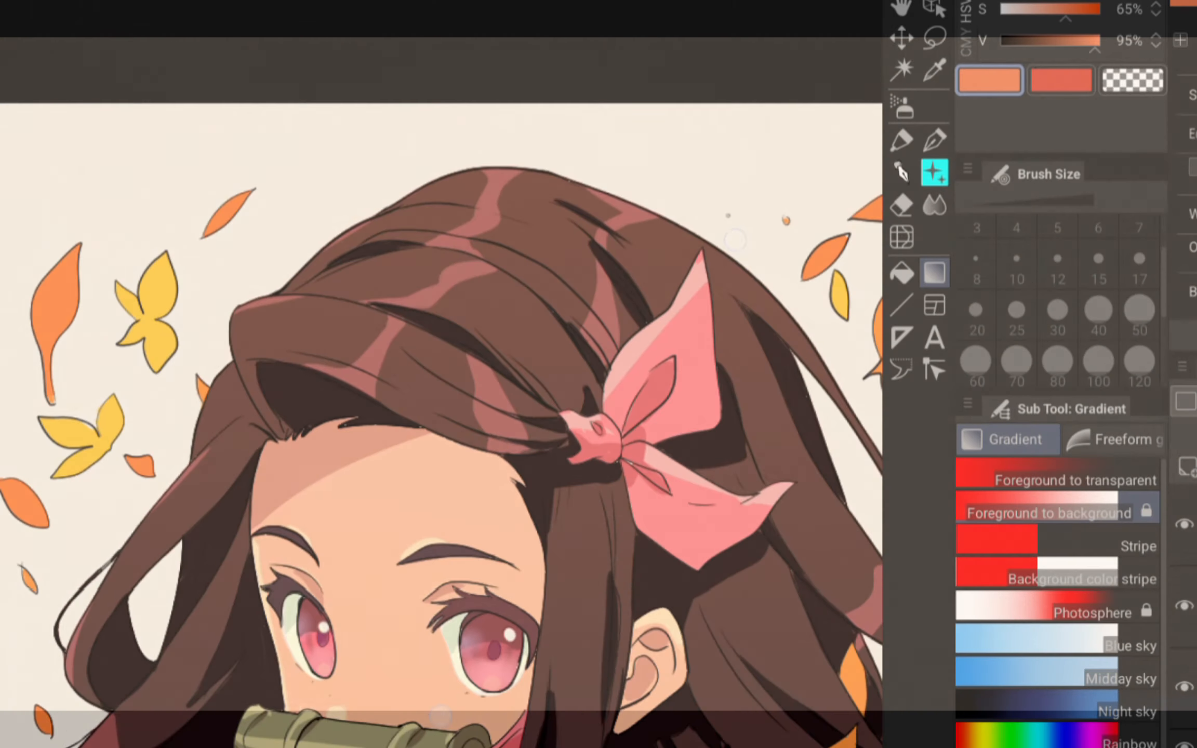
scroll(588, 478, "down", 3)
left_click_drag(1094, 41, 1042, 44)
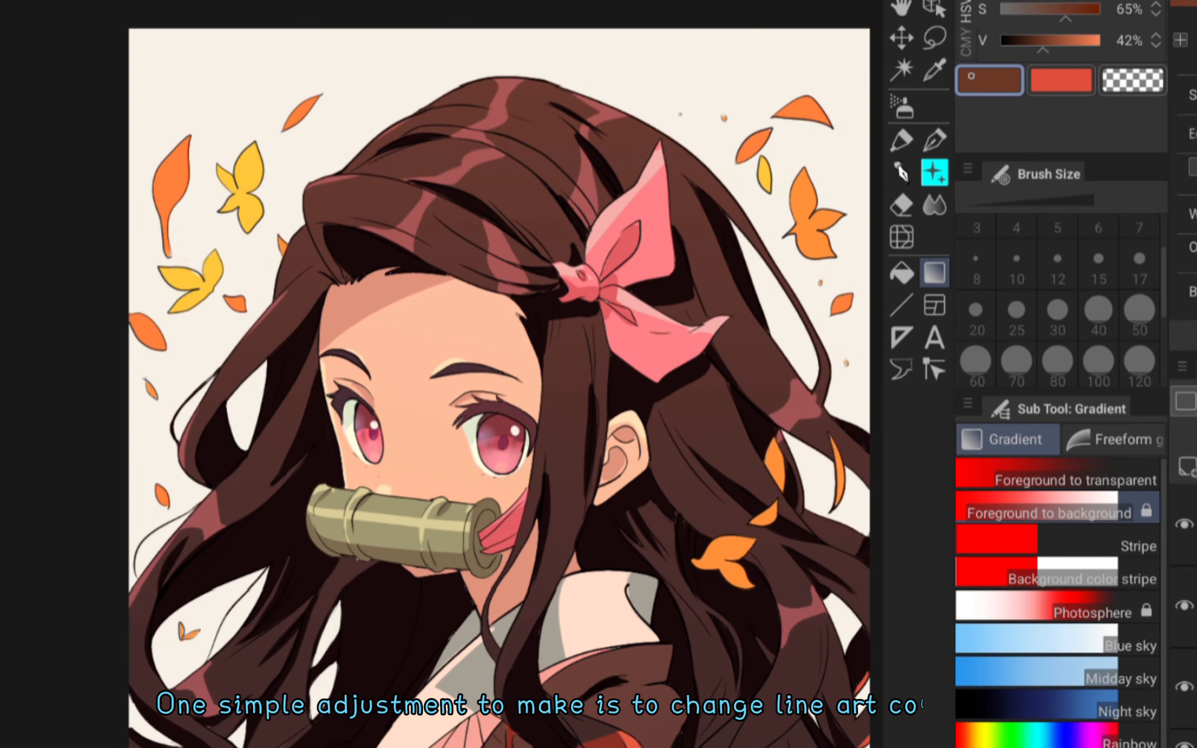
left_click(934, 70)
left_click_drag(541, 109, 537, 83)
left_click(967, 2)
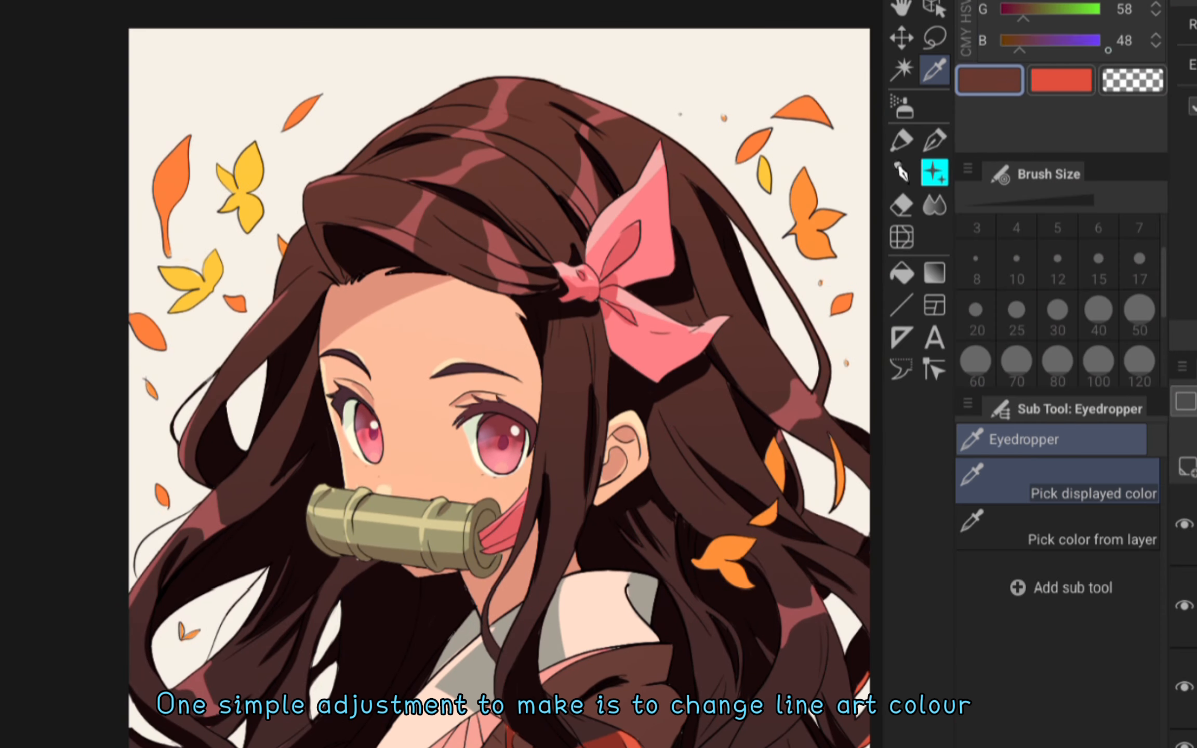
left_click(967, 14)
left_click(967, 2)
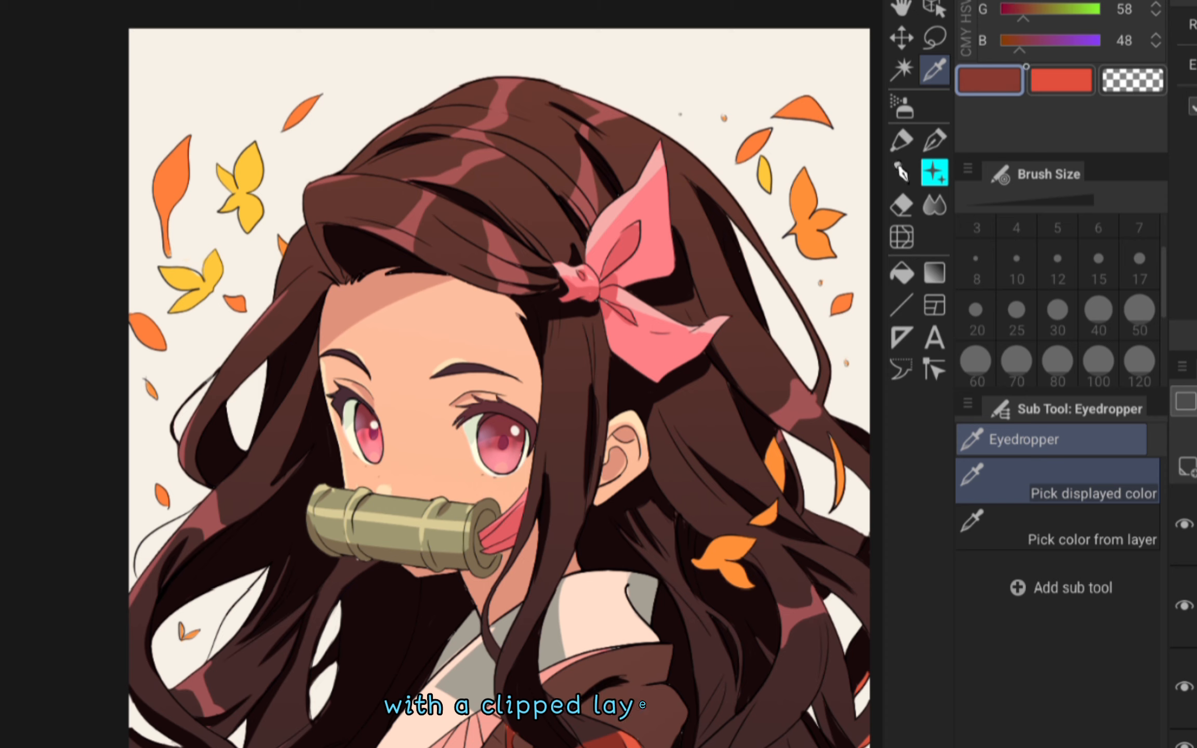
left_click_drag(1020, 45, 1013, 45)
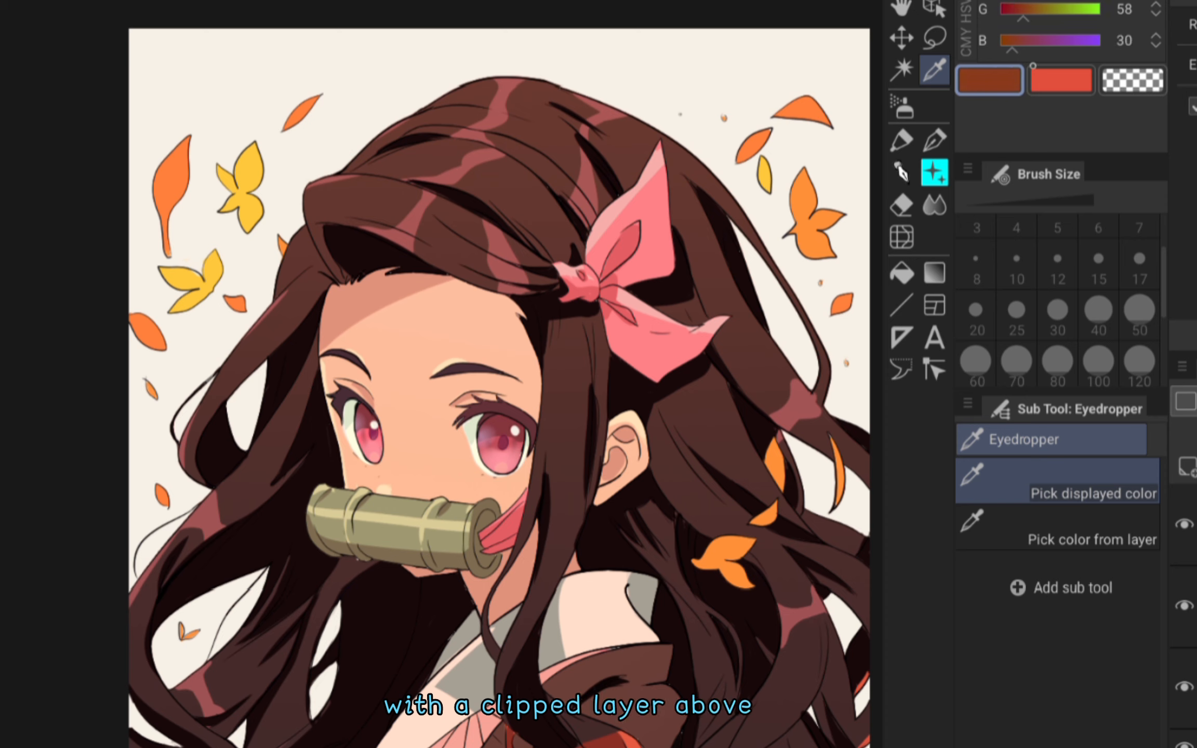
left_click(967, 13)
left_click(520, 62)
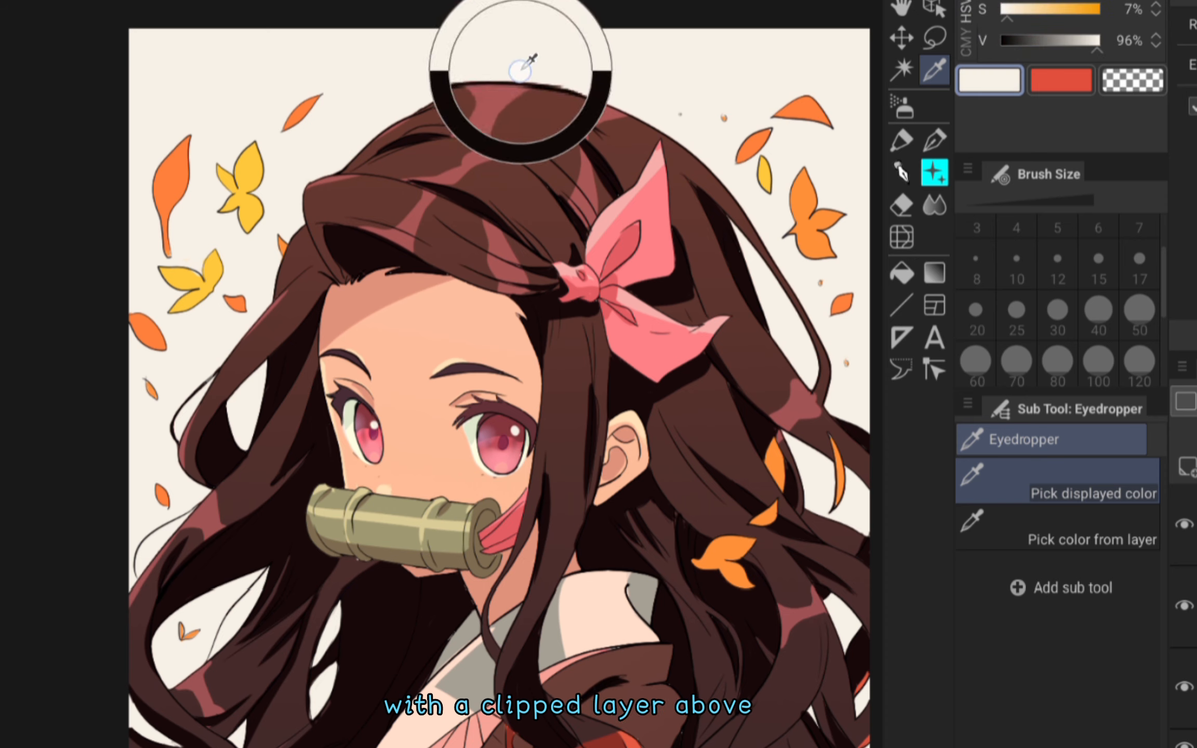
- Sample the hair's brown, adjust it to RGB 125, 56, 6 and take the Turnip pen for recolouring the line art
left_click(641, 120)
left_click(967, 2)
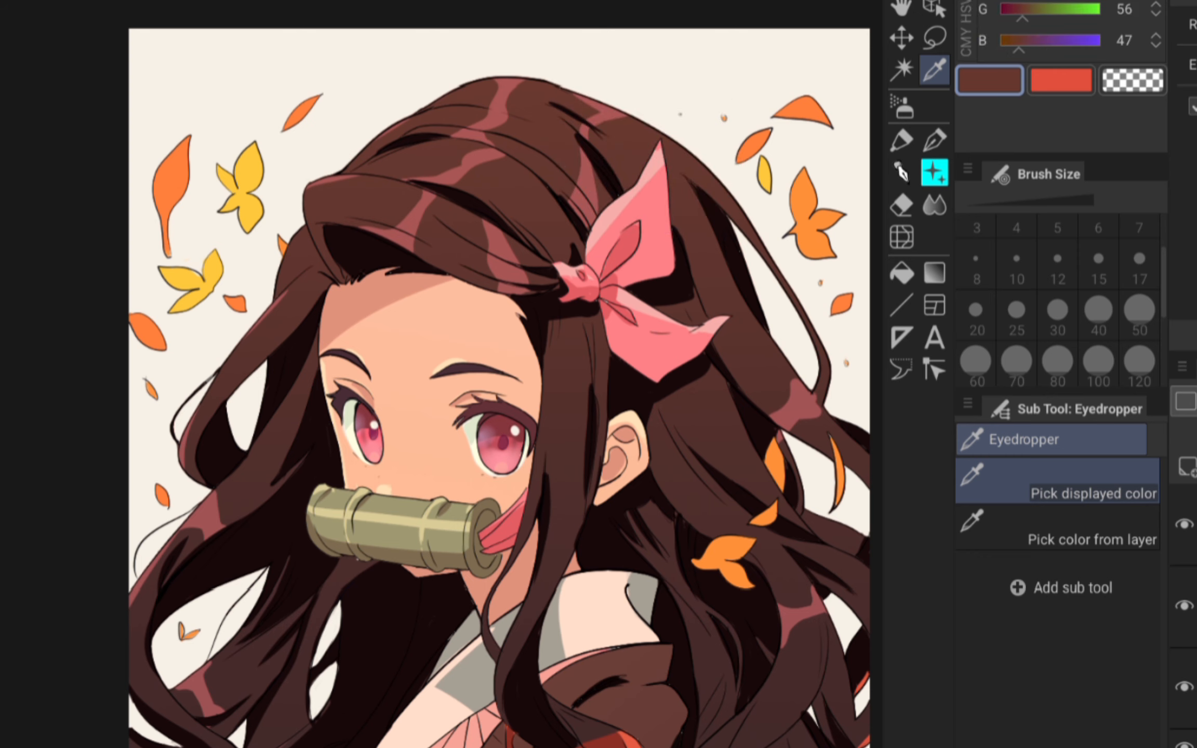
left_click_drag(1010, 46, 1002, 46)
key("p")
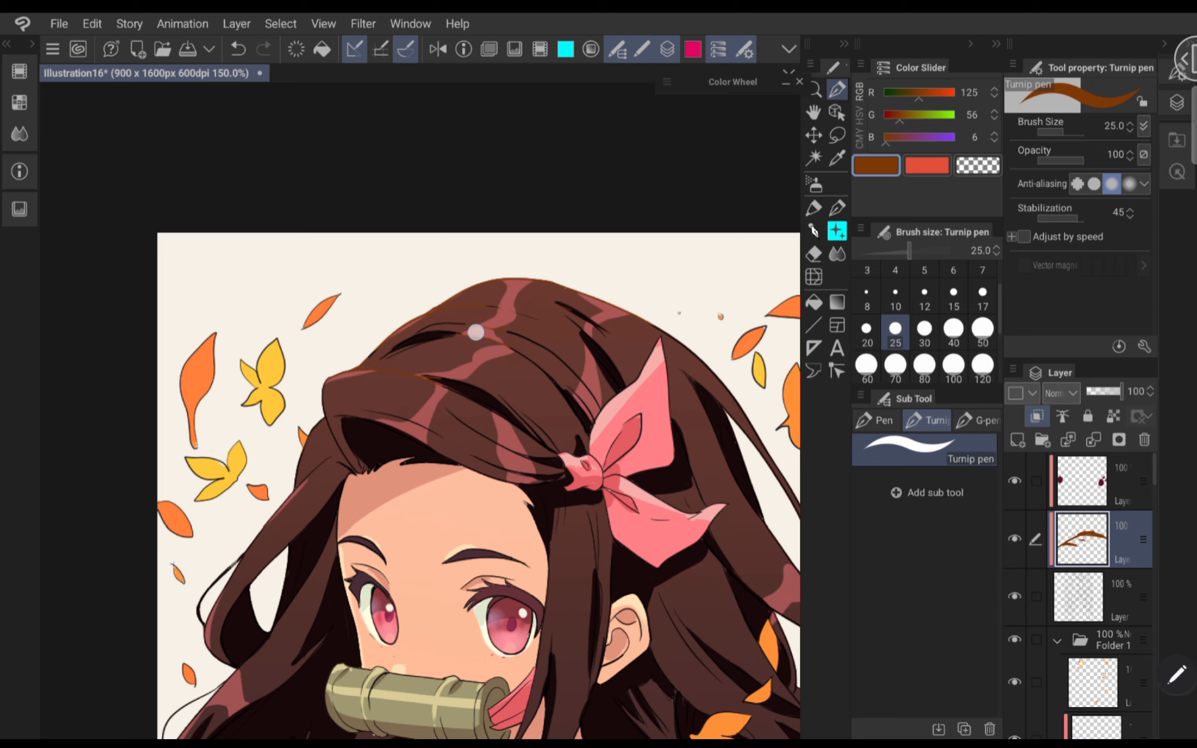
- Try brown strokes over the line art of the hair locks on the character's left-hand side of the picture, undoing them
scroll(500, 308, "down", 1)
scroll(529, 388, "up", 1)
left_click_drag(358, 418, 236, 521)
key("ctrl+z")
scroll(408, 394, "down", 1)
left_click_drag(325, 570, 273, 611)
scroll(363, 411, "up", 1)
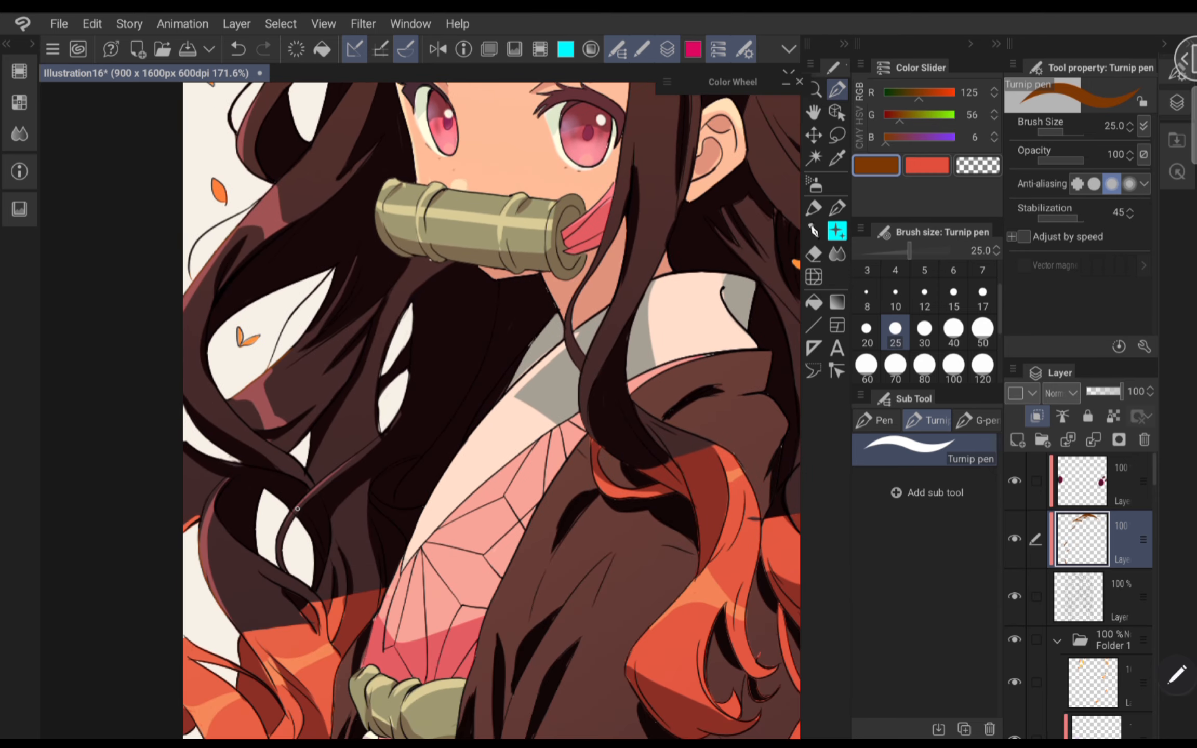
key("ctrl+z")
- Trace brown over the line art of the long hair locks on the clipped layer, undoing the unwanted stroke
scroll(364, 411, "up", 1)
left_click_drag(342, 400, 303, 441)
scroll(517, 458, "down", 1)
scroll(516, 458, "up", 1)
left_click_drag(375, 369, 334, 444)
key("ctrl+z")
scroll(571, 332, "down", 1)
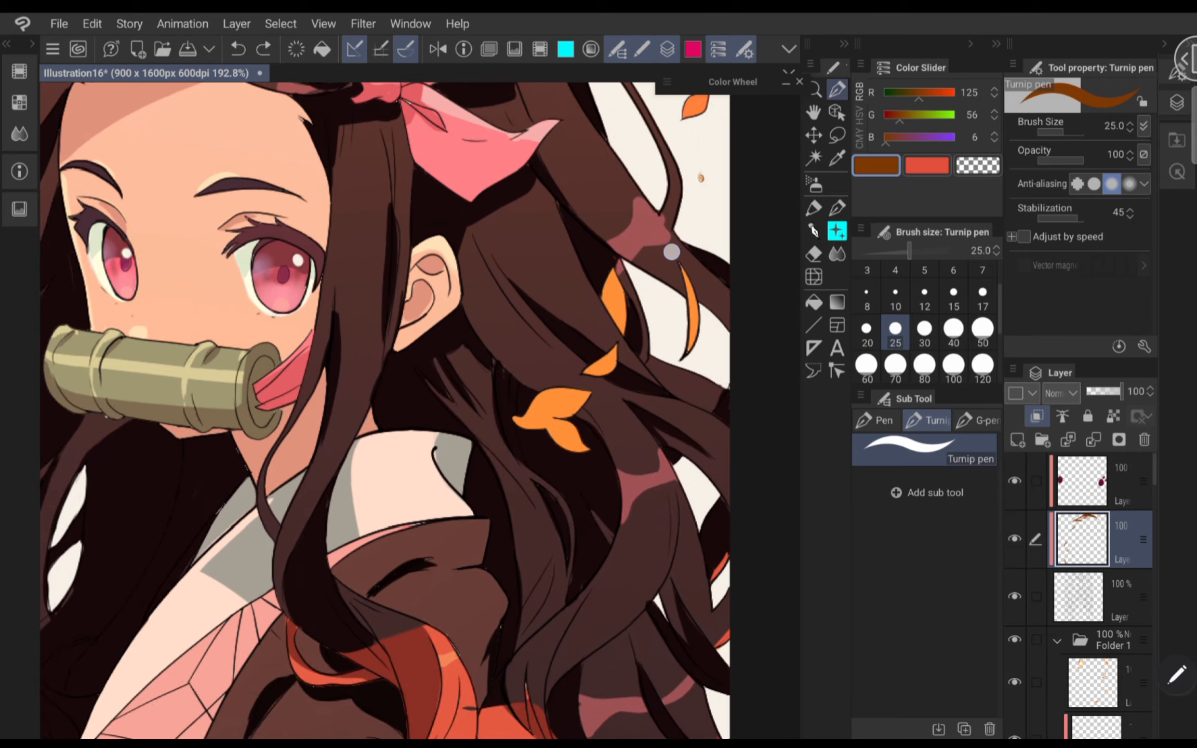
scroll(671, 252, "up", 1)
left_click_drag(535, 329, 521, 356)
scroll(553, 548, "down", 2)
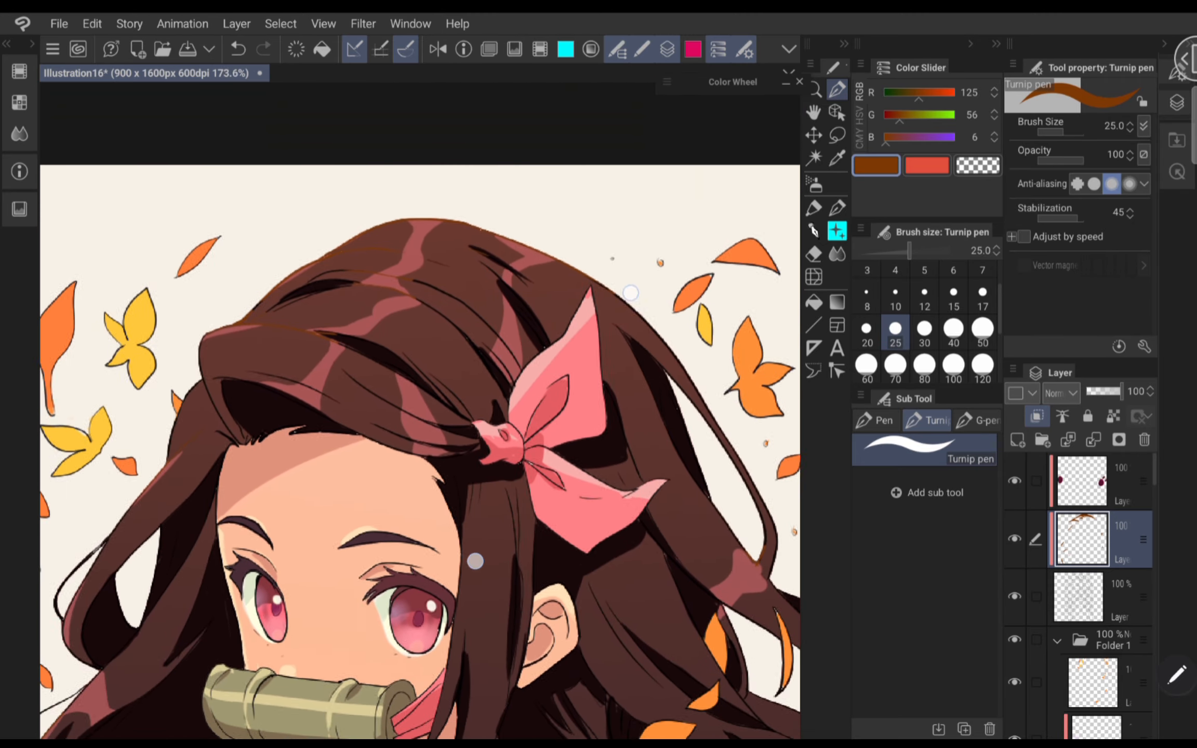
- Brighten the line-art colour to an orange-brown, RGB 169, 78, 0
scroll(553, 427, "up", 1)
scroll(575, 448, "up", 2)
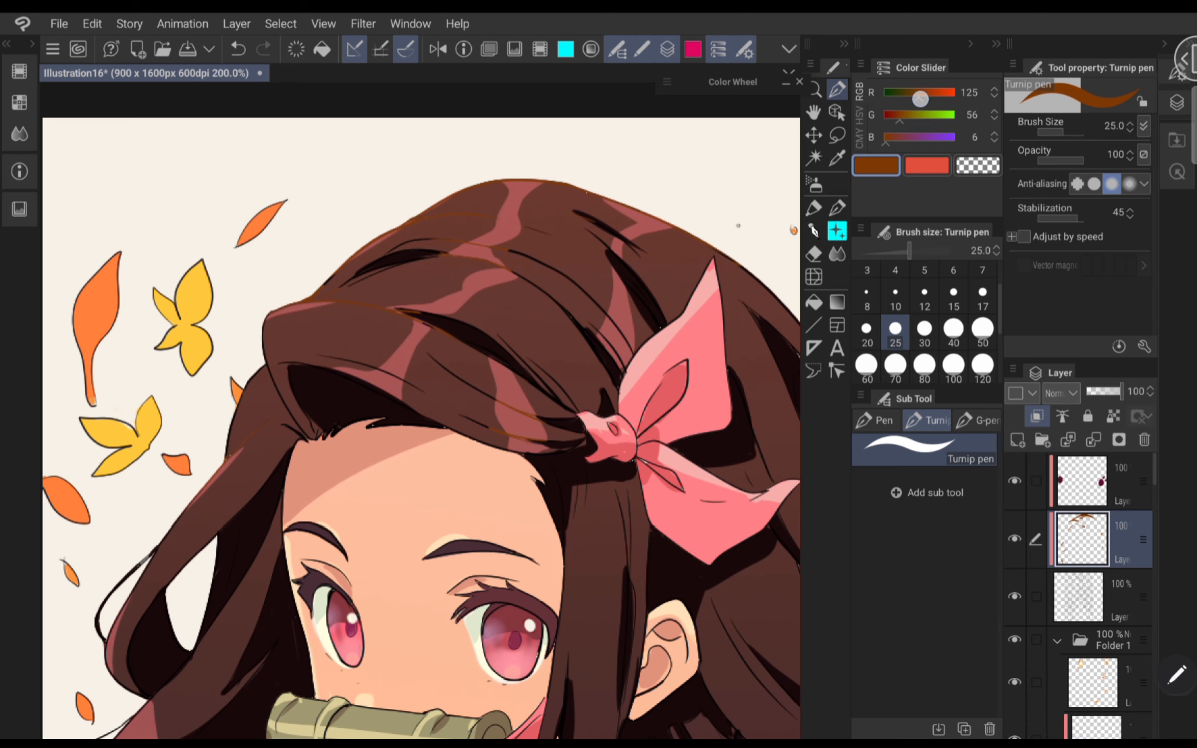
left_click_drag(902, 120, 900, 120)
left_click(884, 143)
left_click(860, 116)
left_click(929, 140)
left_click(890, 99)
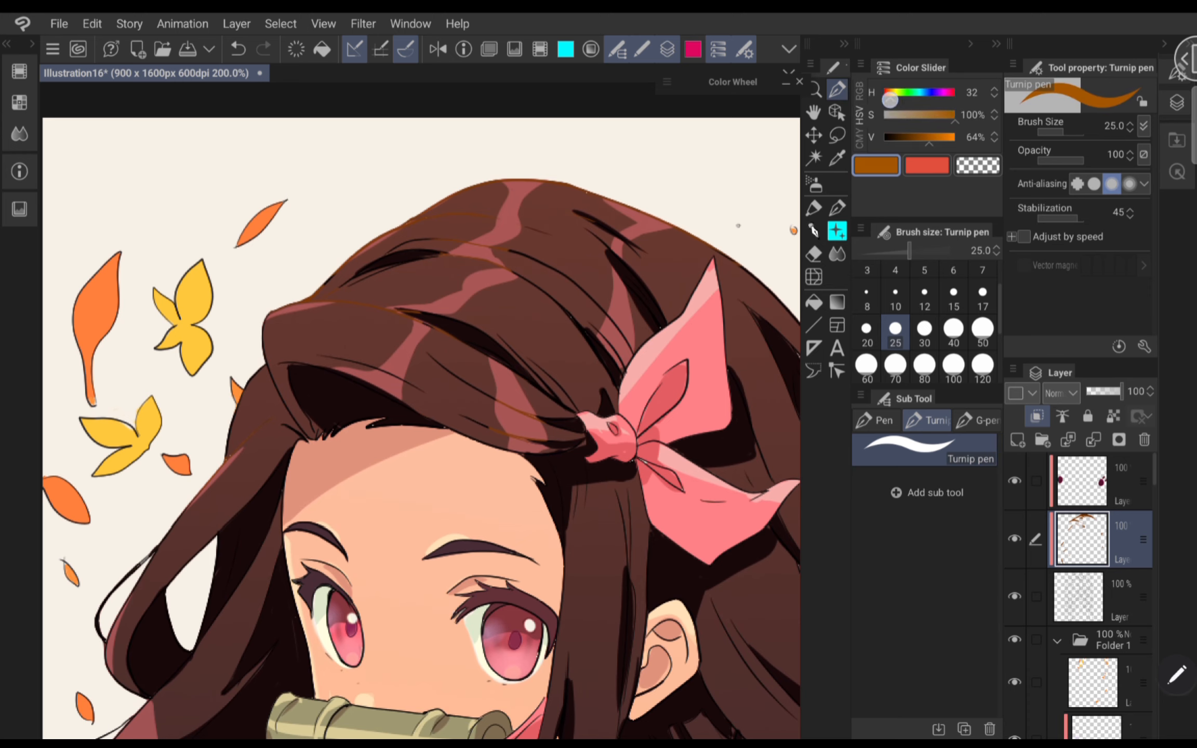
left_click(859, 91)
- Recolour the outline along the crown of the hair with the orange-brown Turnip pen at size 25
left_click_drag(438, 202, 633, 207)
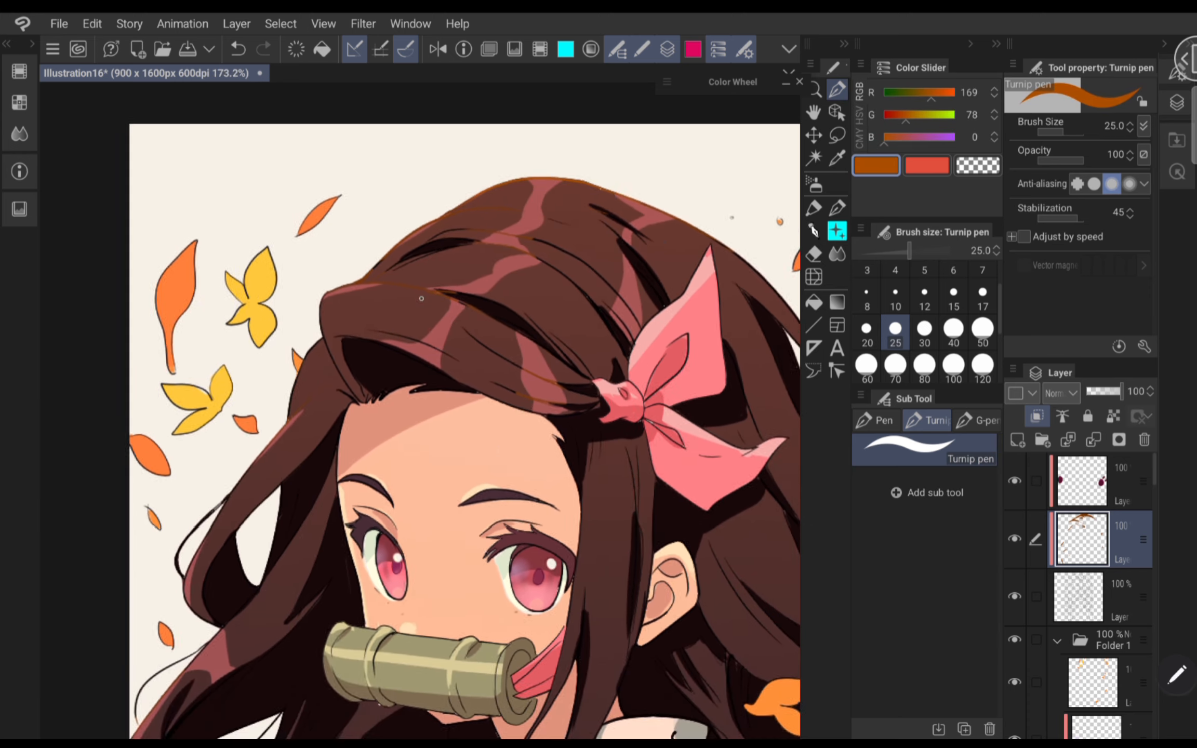
scroll(467, 415, "down", 3)
scroll(520, 312, "up", 4)
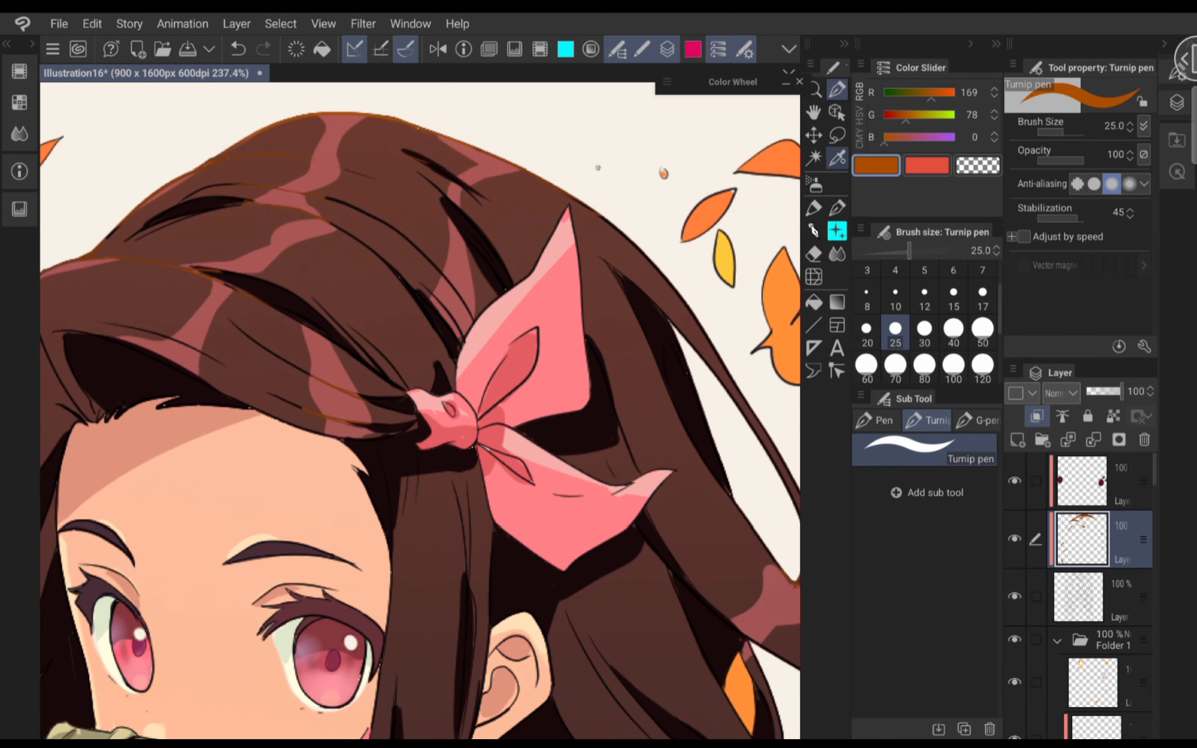
- Sample the ribbon's pale highlight, adjust it to HSV 13, 27, 100 and recolour the line art on the ribbon's lit edges
left_click(837, 158)
left_click_drag(560, 294, 564, 242)
left_click(836, 90)
left_click_drag(934, 124, 903, 123)
left_click(859, 115)
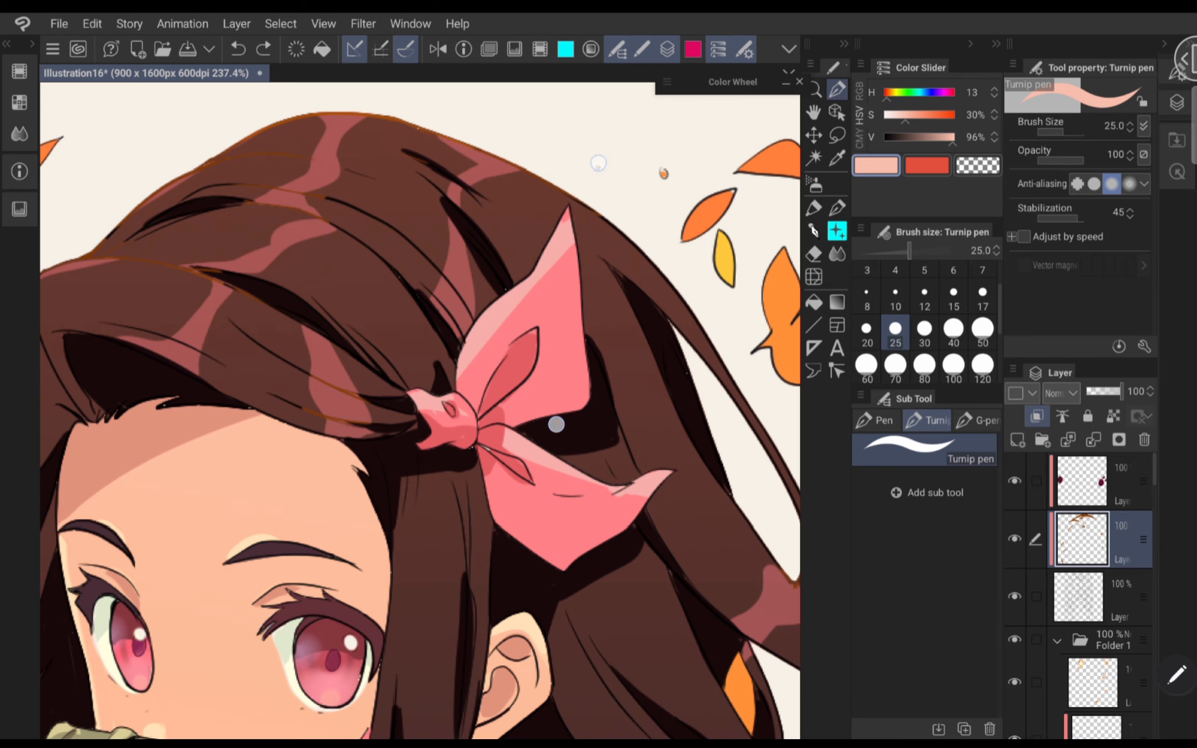
scroll(572, 296, "down", 1)
scroll(536, 270, "up", 2)
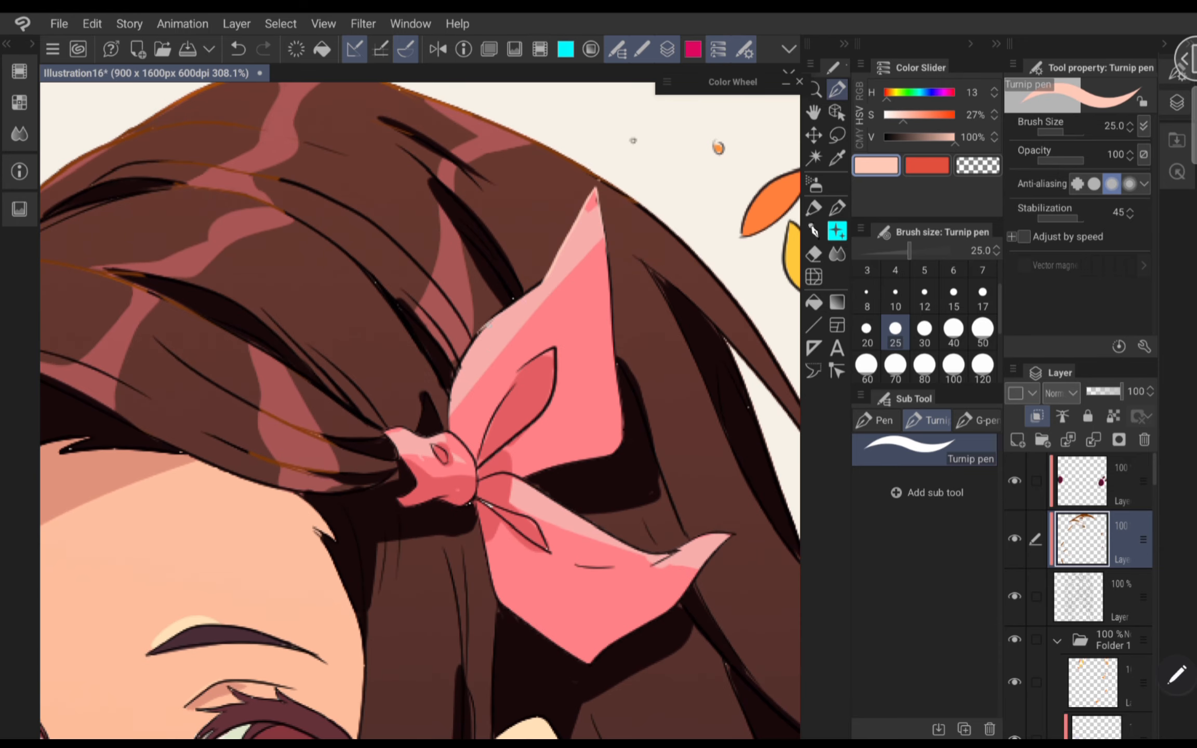
scroll(419, 410, "down", 3)
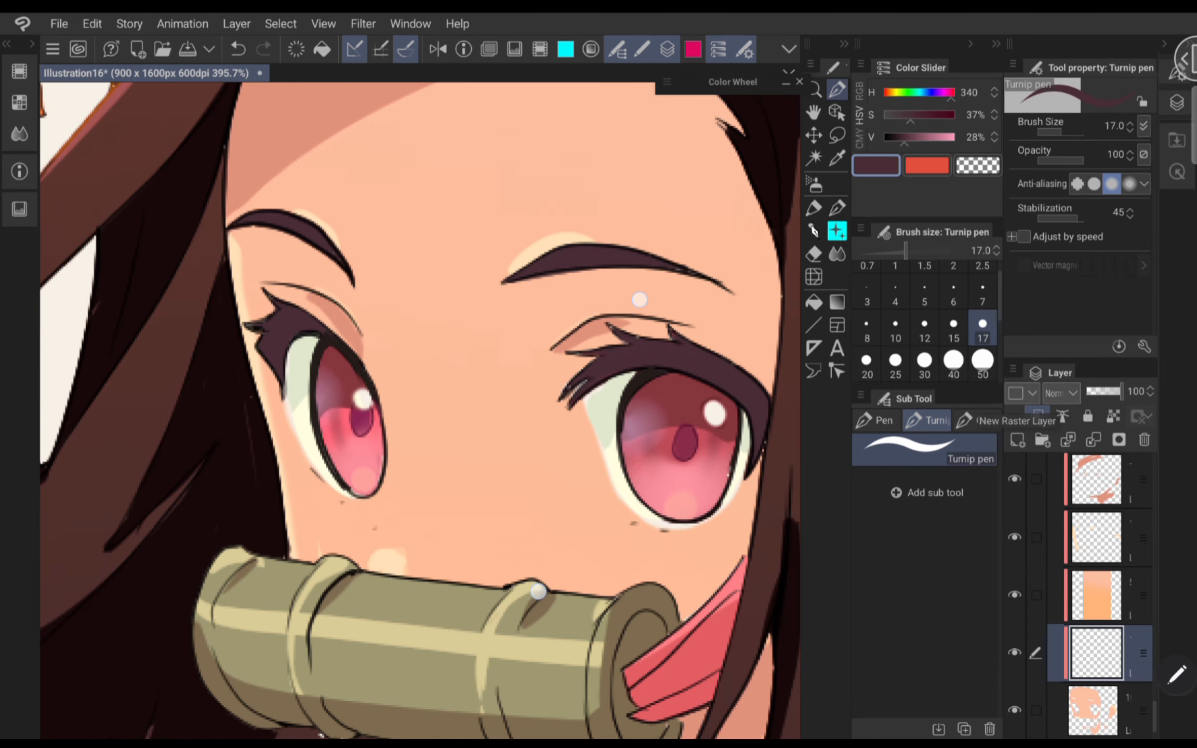
scroll(588, 445, "up", 1)
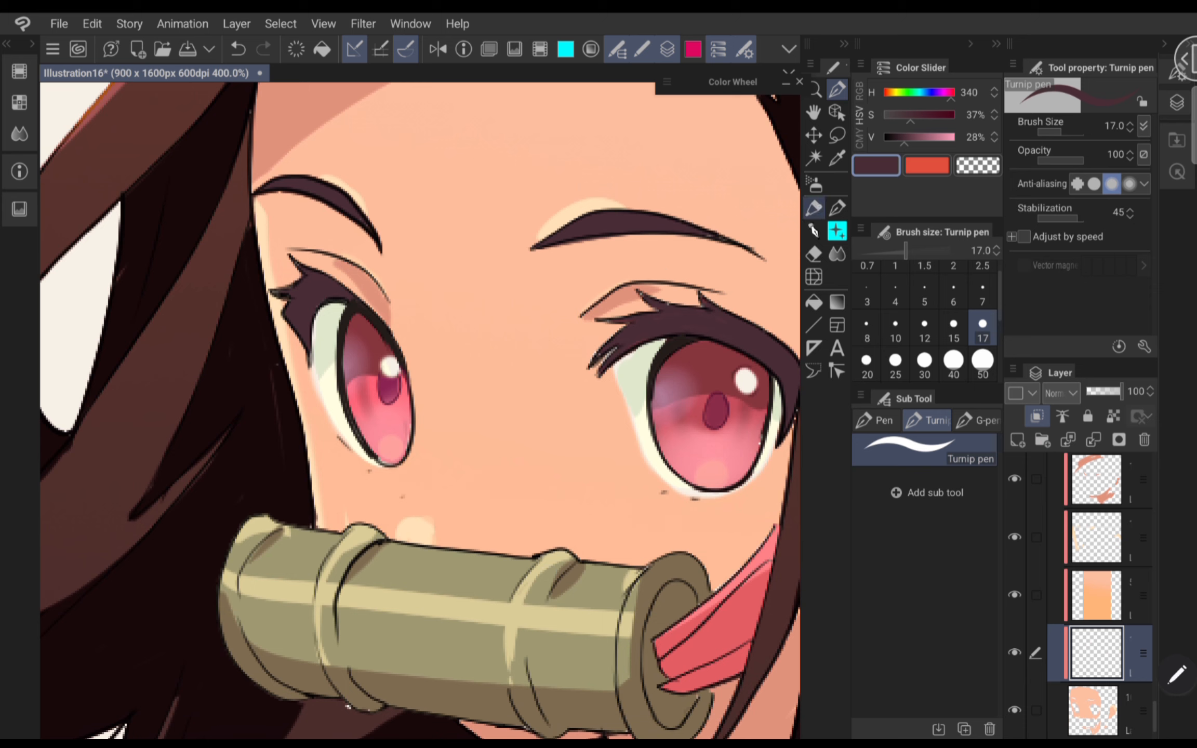
left_click(814, 185)
left_click_drag(904, 138, 917, 142)
left_click(836, 90)
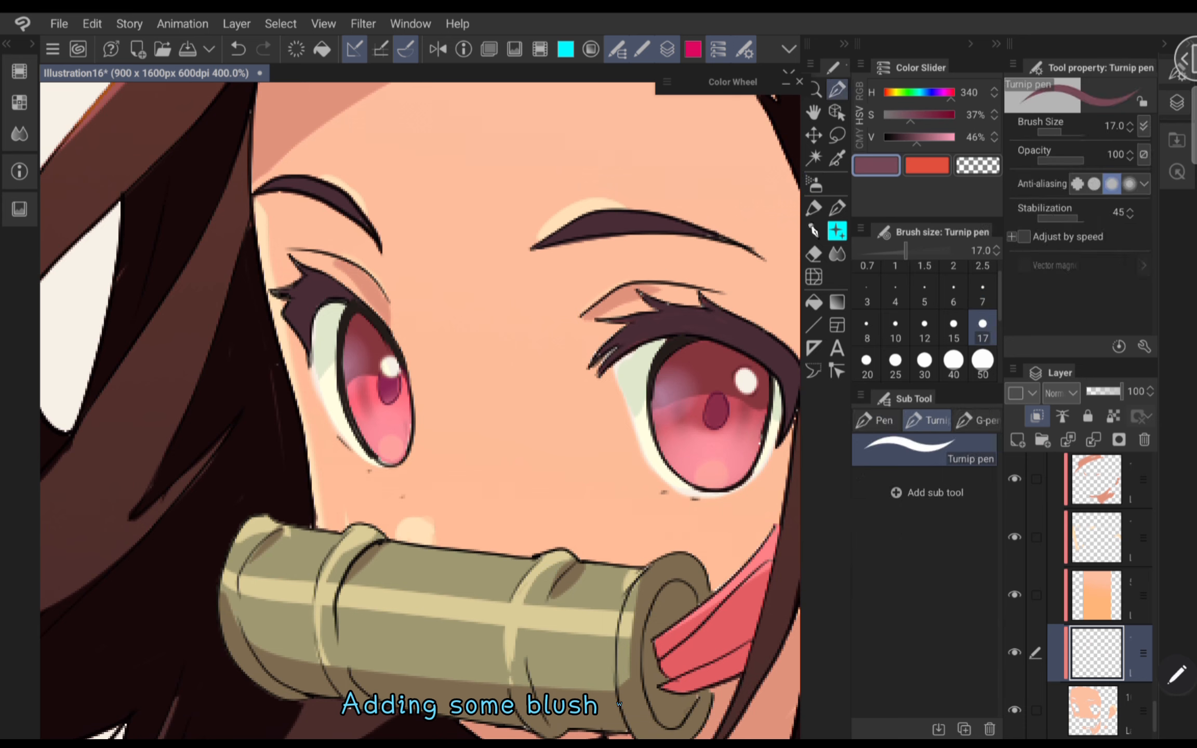
- Sample the skin tone, shift it to pink HSV 1, 40, 100 and choose the Soft airbrush
left_click(837, 158)
left_click(545, 411)
left_click(860, 90)
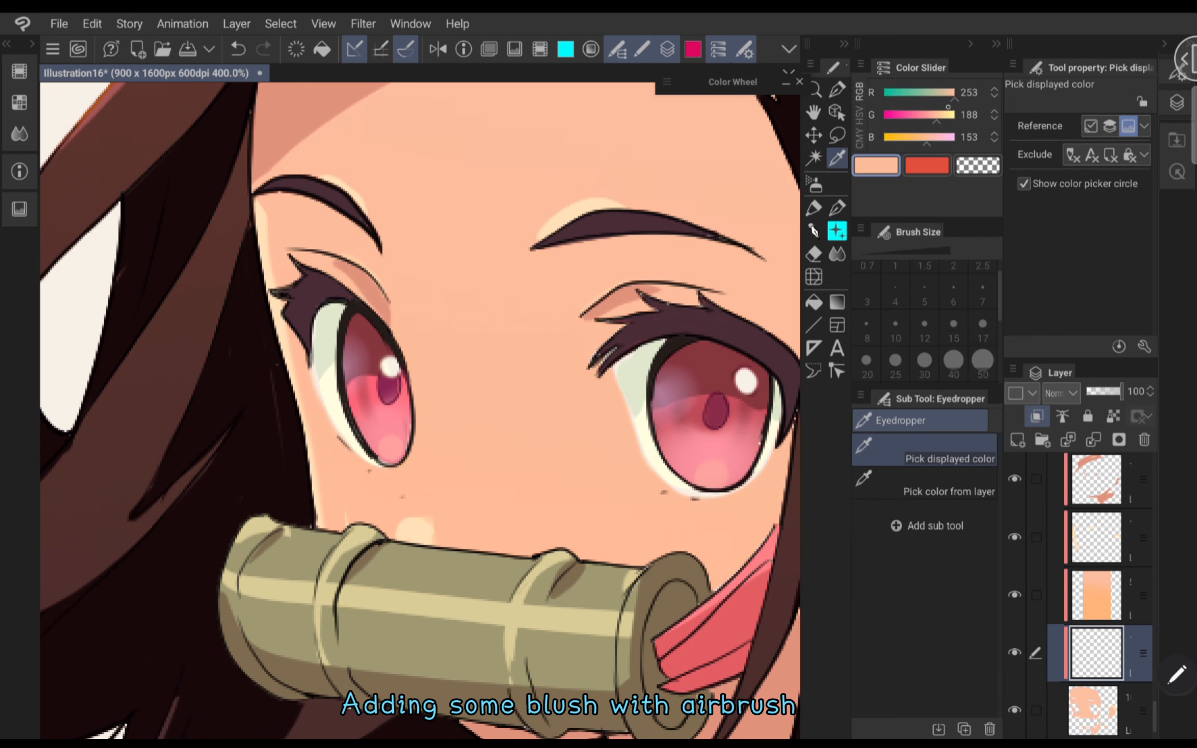
left_click_drag(937, 123, 928, 124)
left_click(860, 114)
left_click(813, 184)
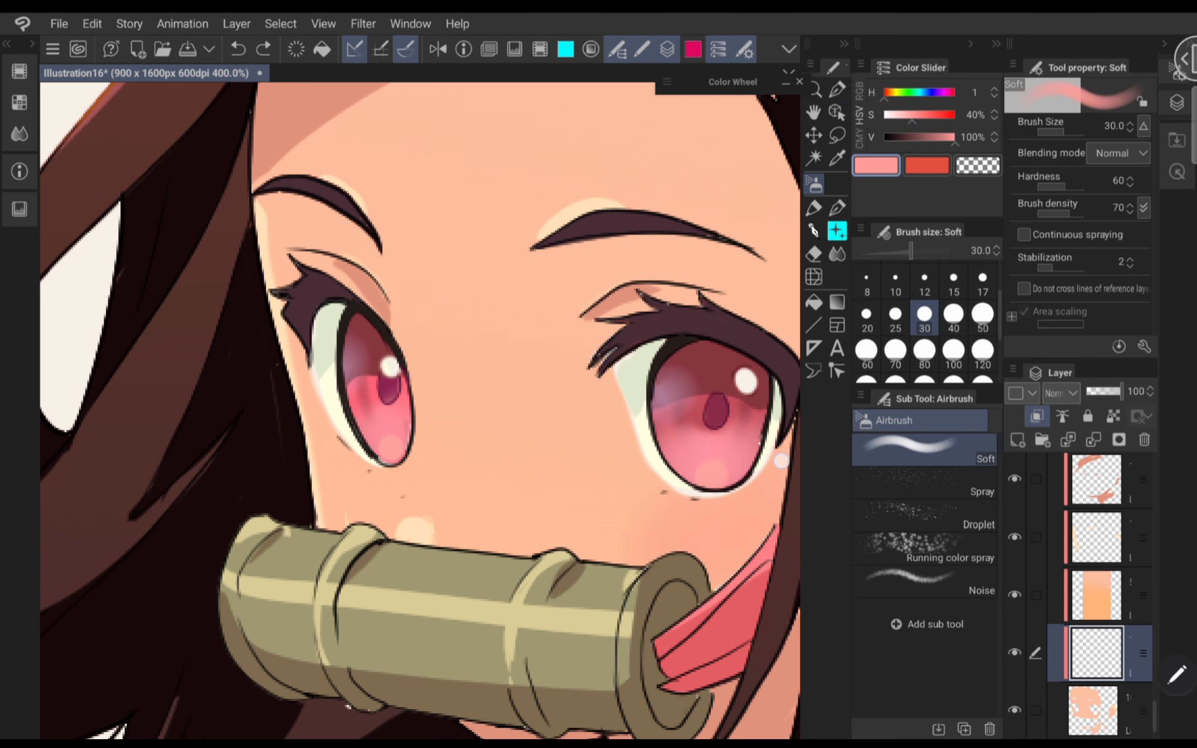
- Airbrush pink blush onto both cheeks below the eyes at brush size 30 on the clipped skin layer
left_click_drag(781, 460, 626, 561)
left_click_drag(345, 480, 346, 514)
scroll(629, 527, "down", 4)
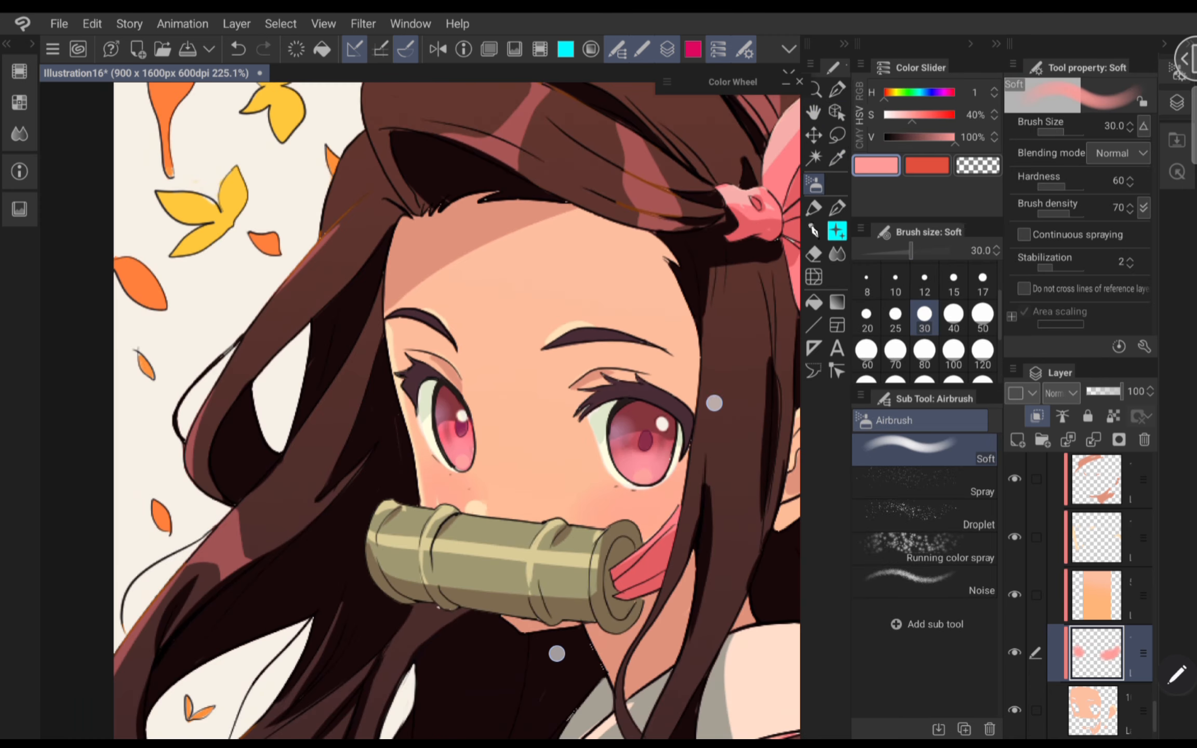
scroll(519, 468, "up", 3)
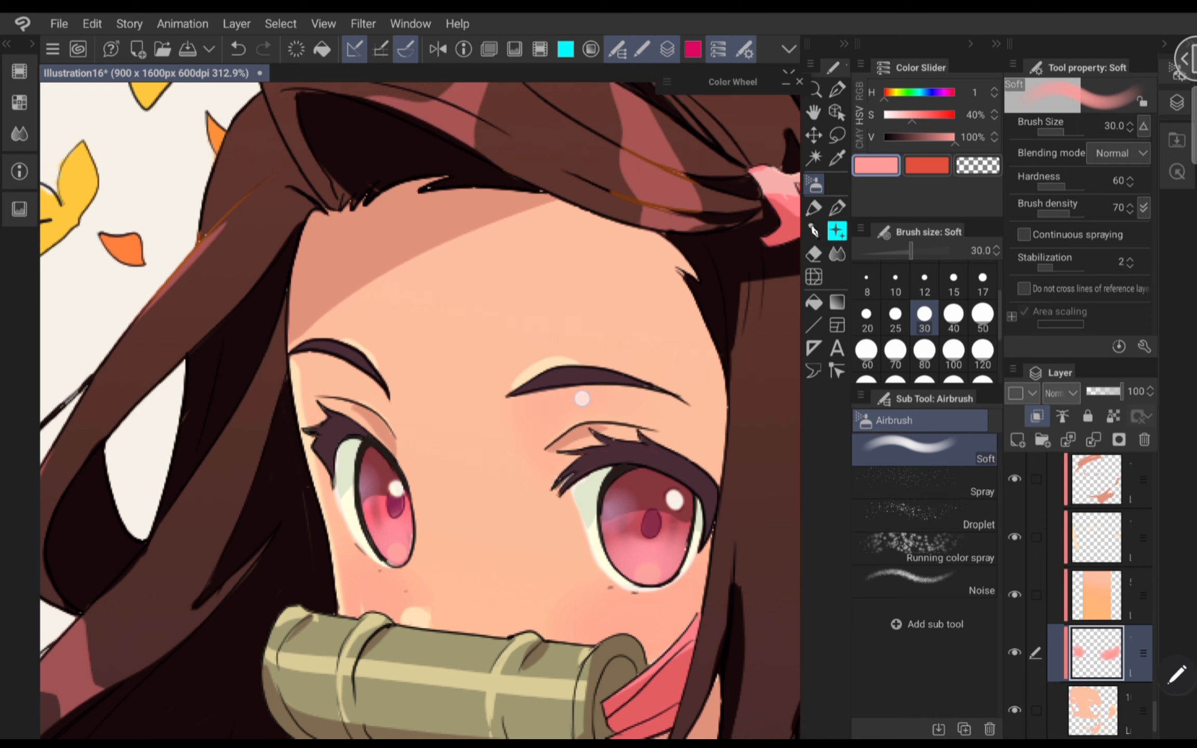
scroll(750, 402, "down", 2)
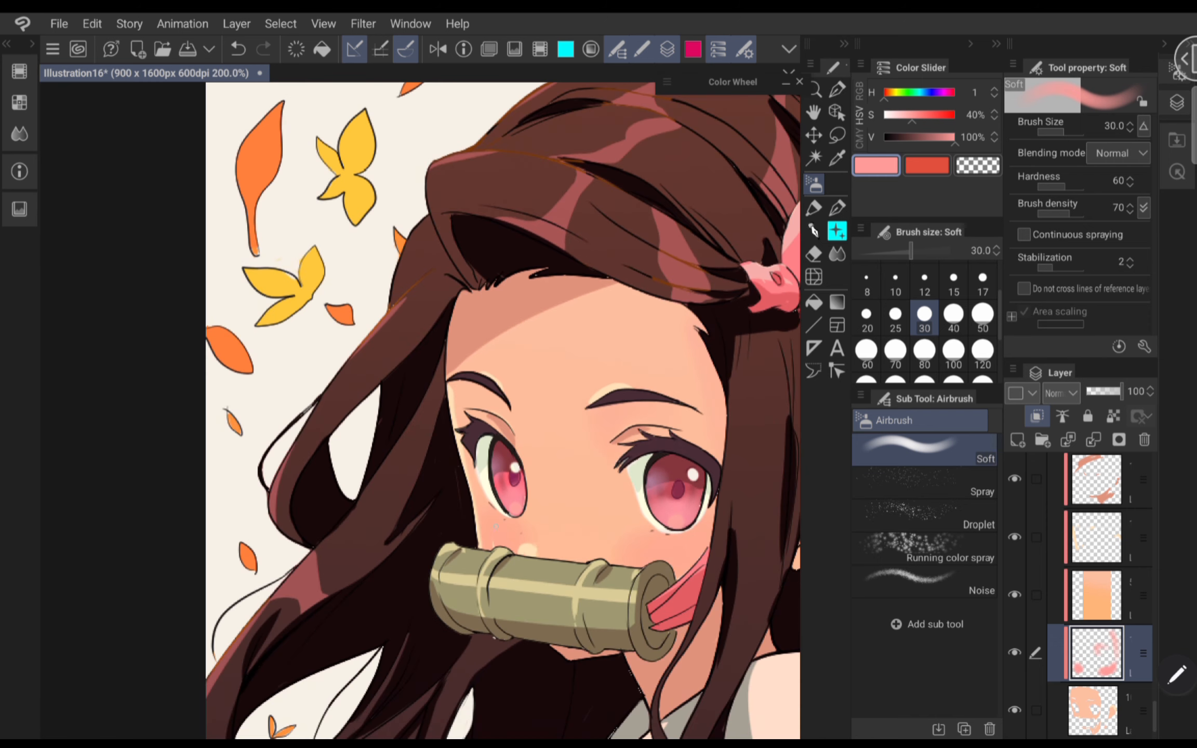
left_click(913, 121)
scroll(651, 551, "down", 3)
scroll(663, 412, "up", 3)
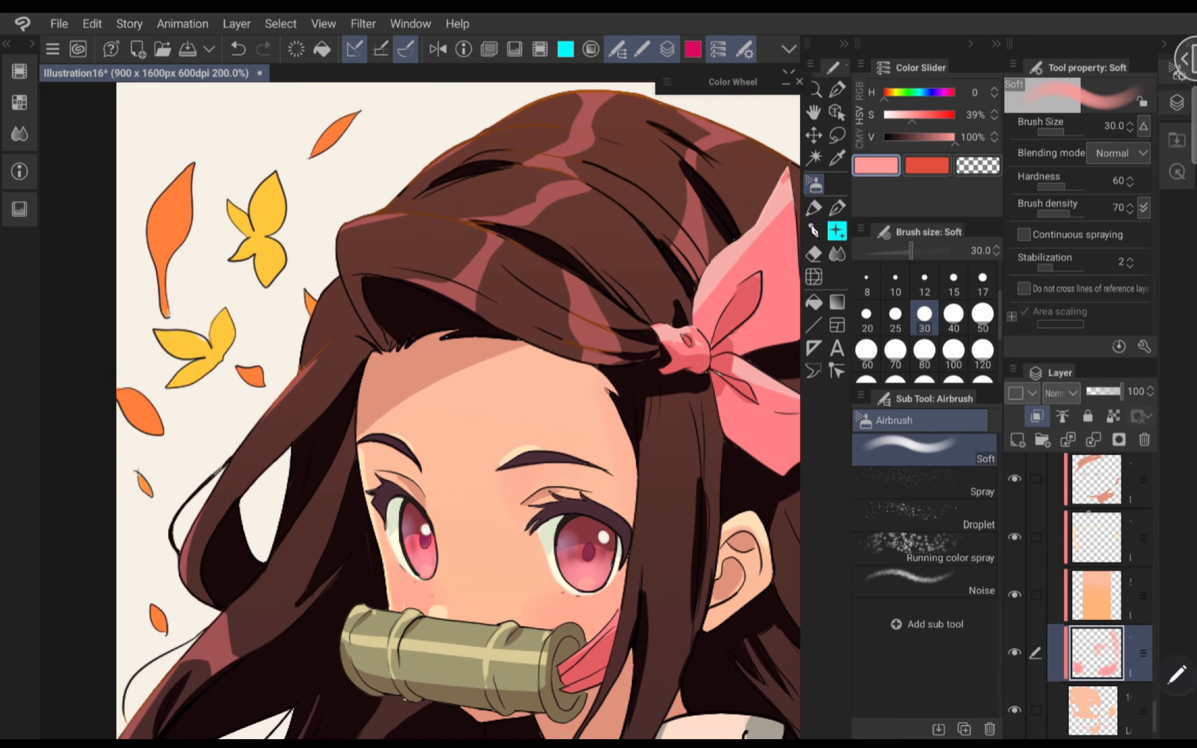
scroll(425, 213, "down", 1)
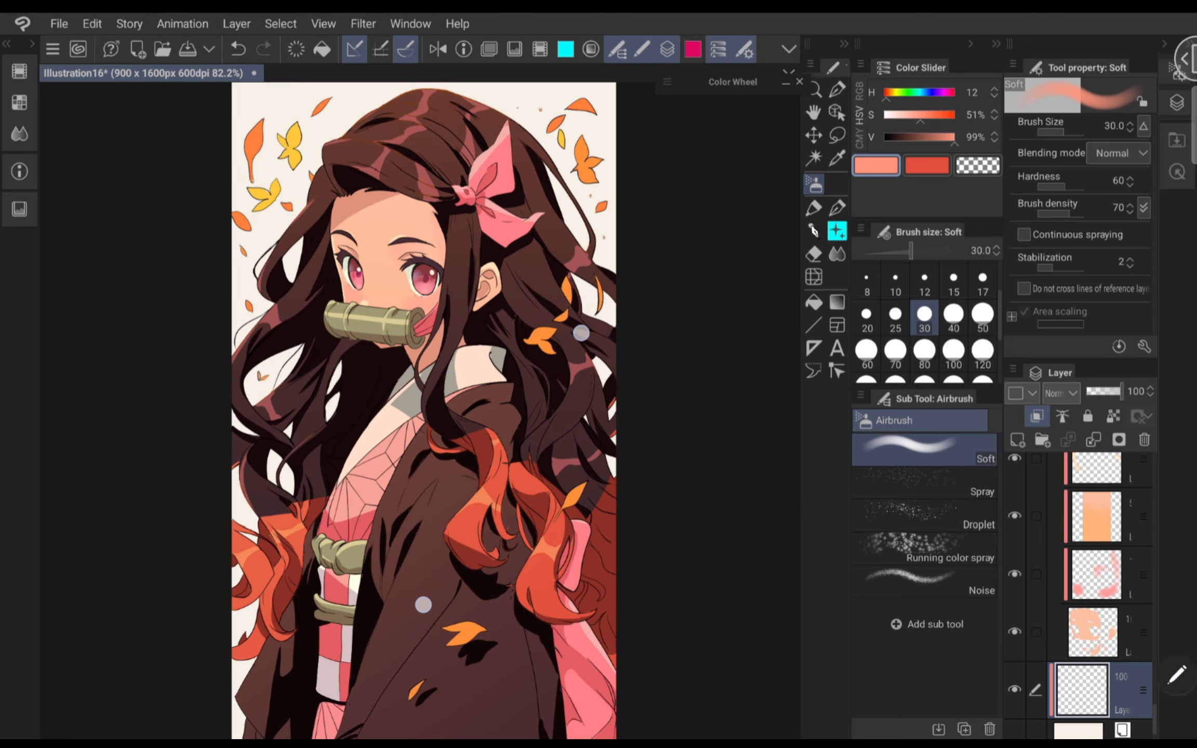
- Fill the open background around the head with salmon HSV 12, 51, 99 on the bottom layer, referring to other layers
scroll(440, 422, "down", 2)
left_click(817, 300)
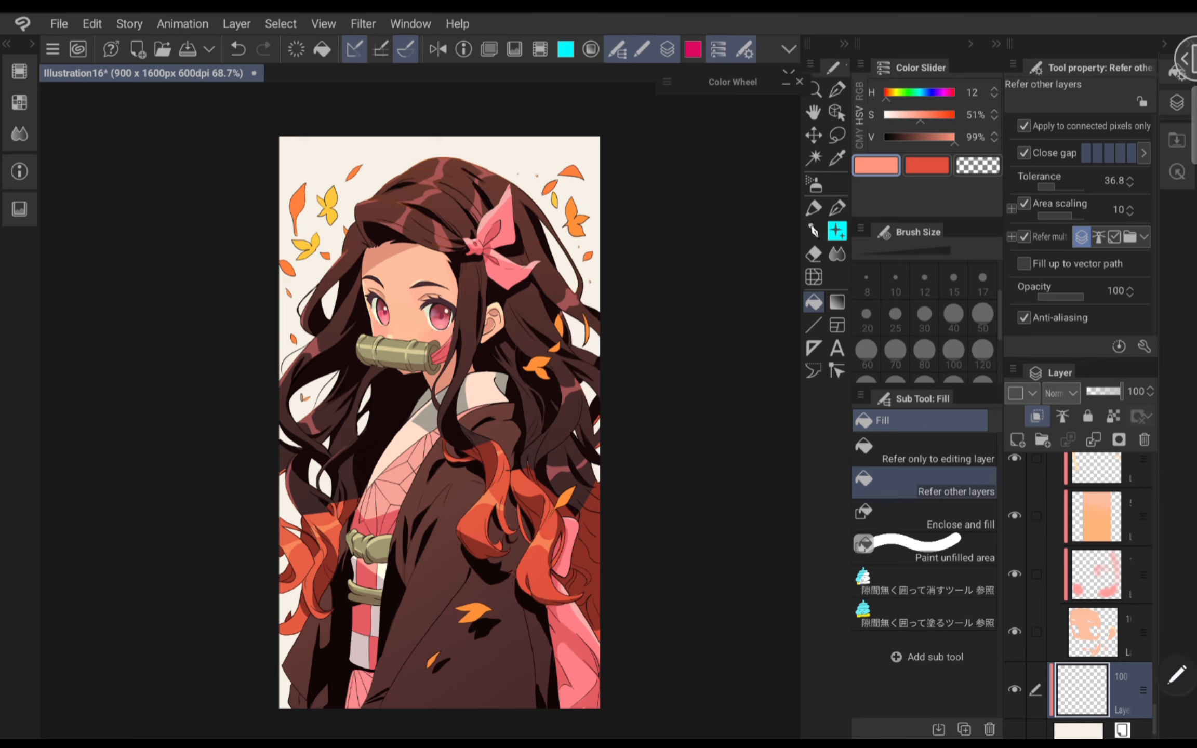
scroll(538, 438, "up", 2)
scroll(523, 498, "up", 2)
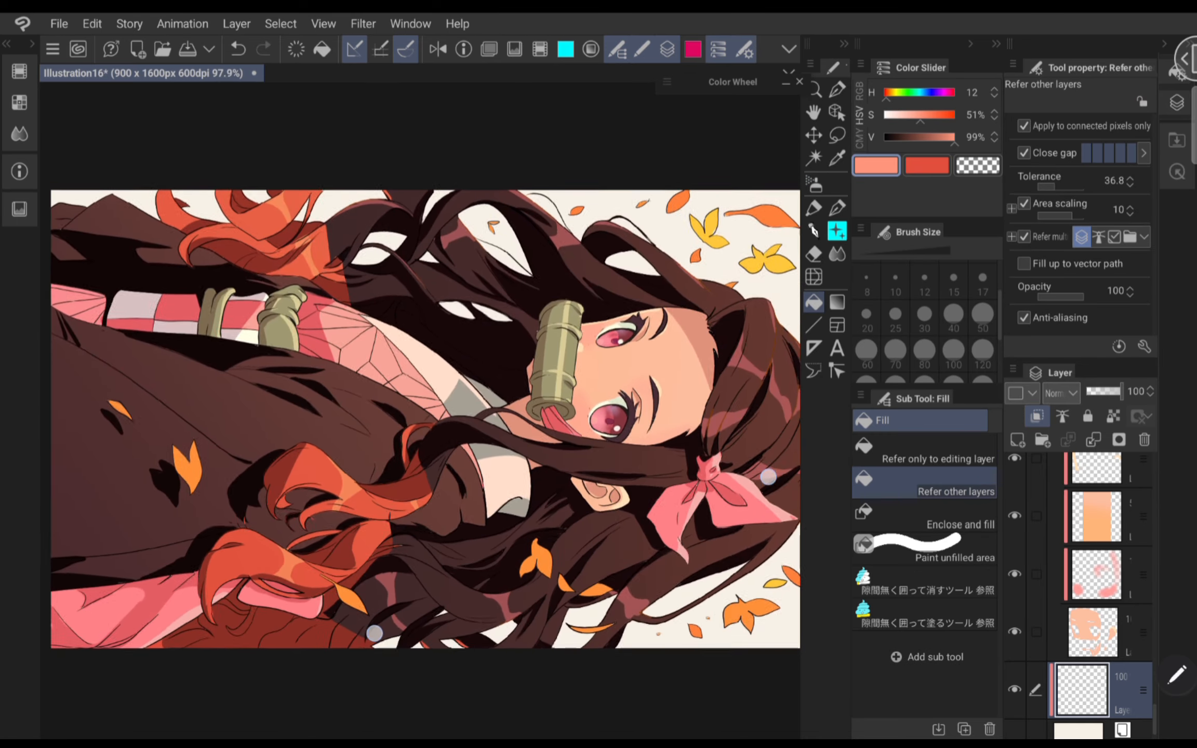
left_click(548, 316)
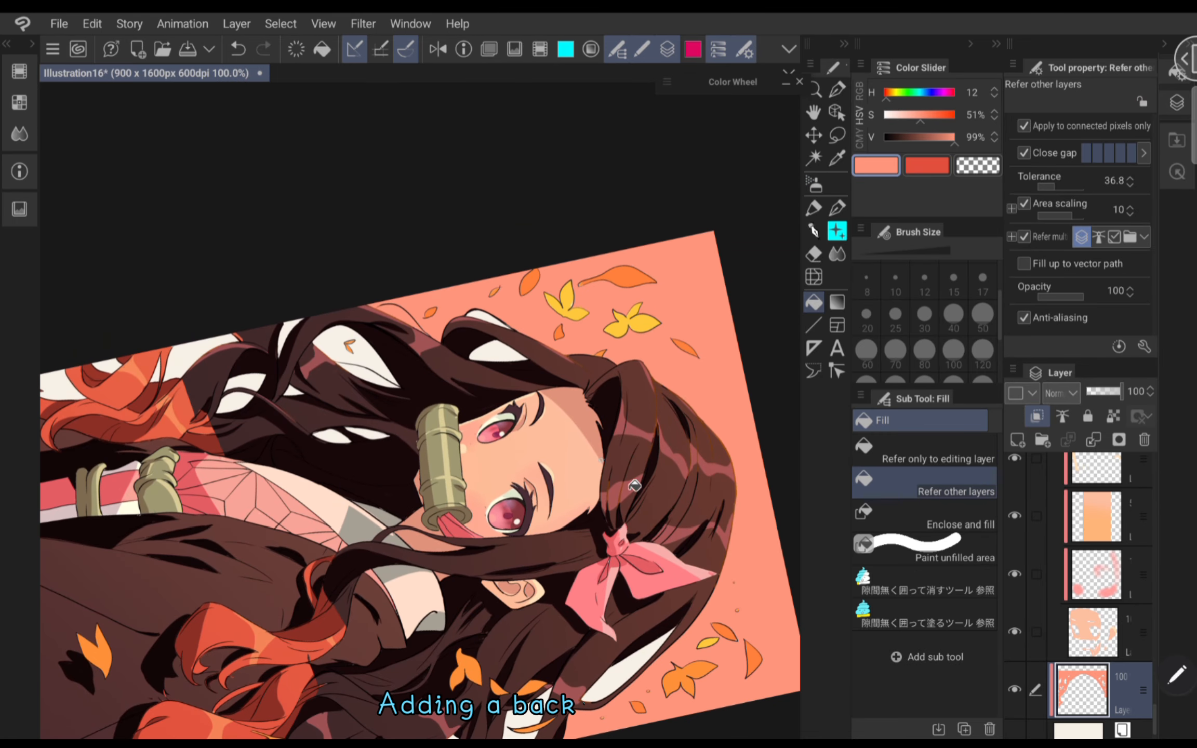
- Fill the enclosed background gaps in the upper left hair locks and along the right side of the hair with salmon
left_click(483, 316)
scroll(467, 416, "down", 1)
scroll(467, 416, "up", 1)
left_click(382, 334)
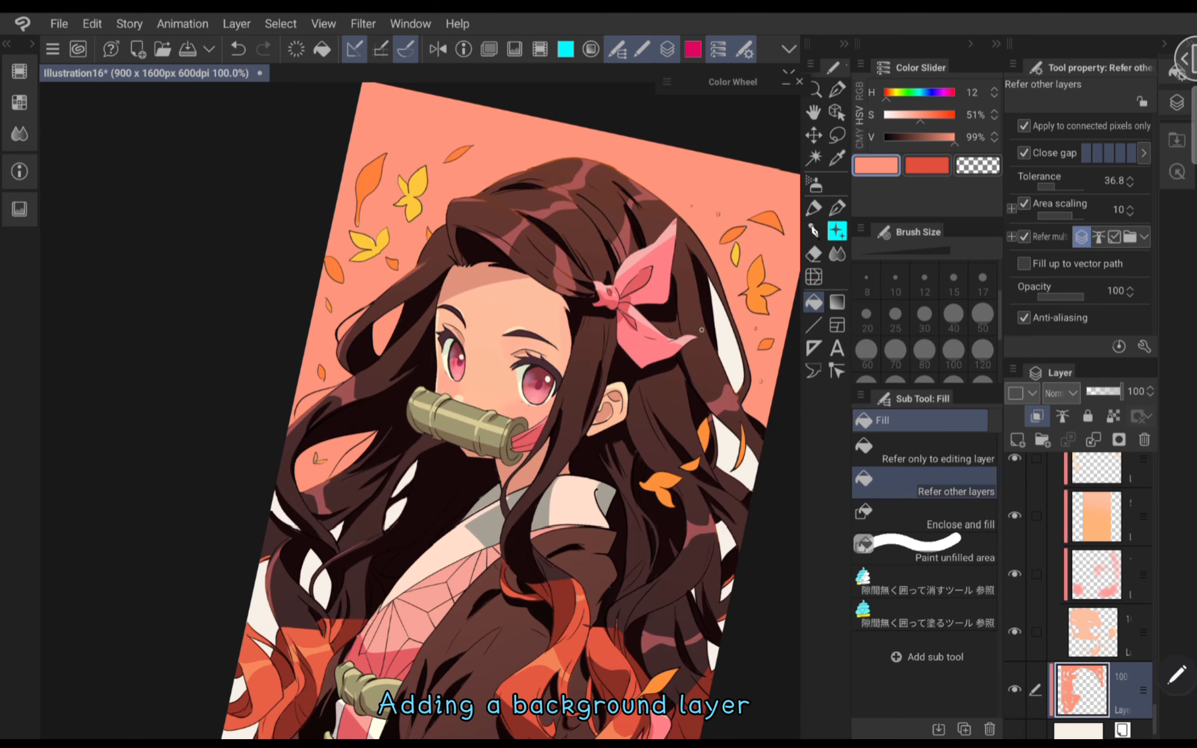
left_click(729, 343)
left_click(726, 453)
left_click(750, 467)
- Fill the remaining small background gaps between the left hair locks with the same salmon colour
left_click(280, 512)
left_click(323, 596)
left_click(311, 566)
left_click(394, 516)
left_click(406, 482)
left_click(259, 586)
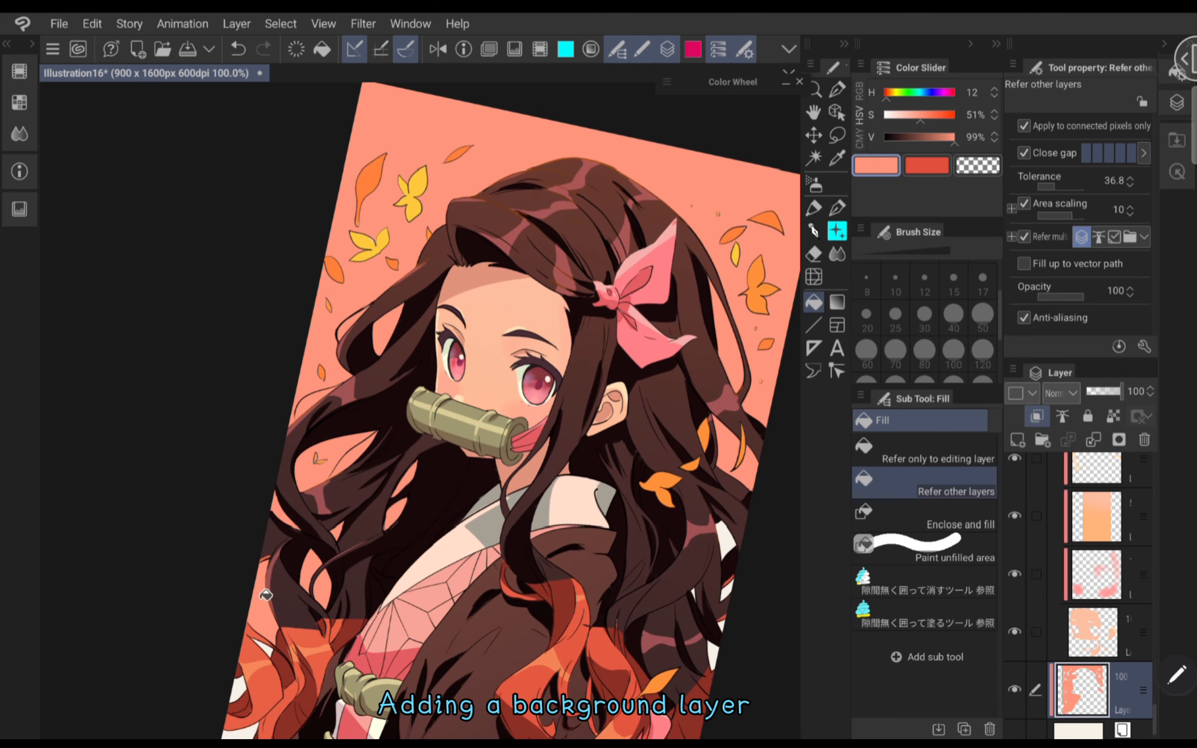
- Fill the background gaps around the red hair tips and beside the lower robe with salmon
scroll(468, 416, "down", 1)
left_click(647, 459)
left_click(648, 432)
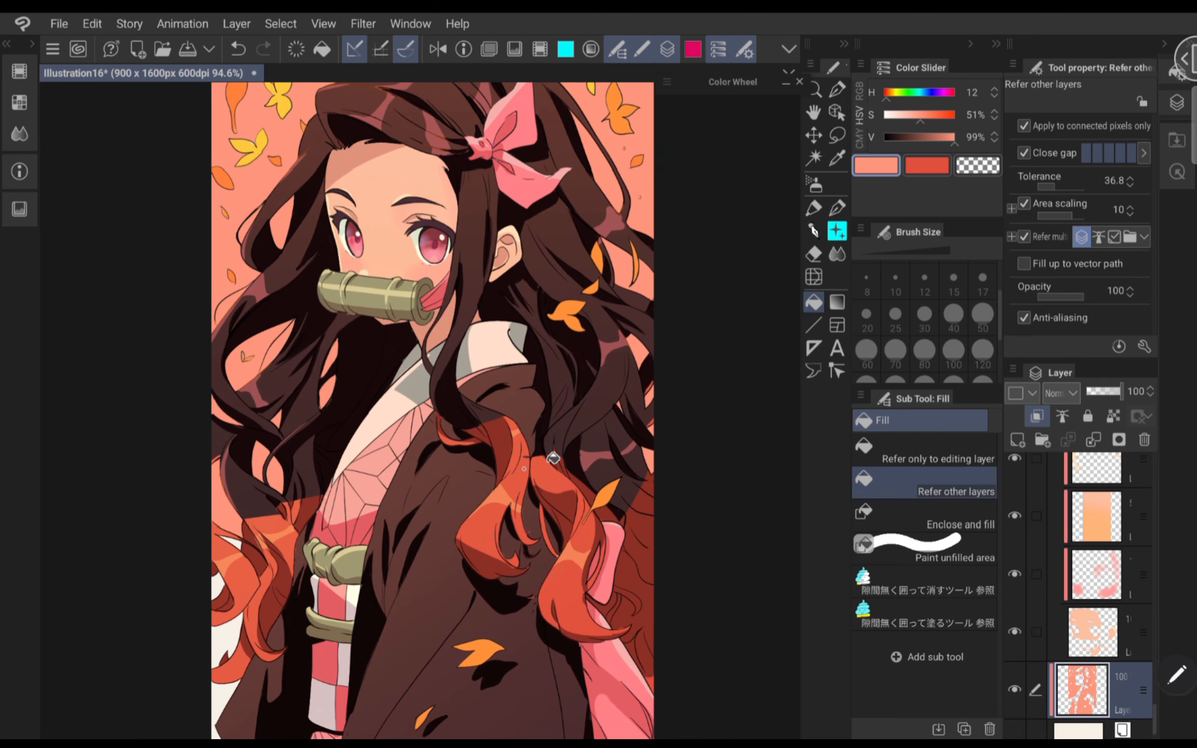
left_click(240, 548)
left_click(227, 631)
scroll(431, 416, "down", 3)
left_click(180, 555)
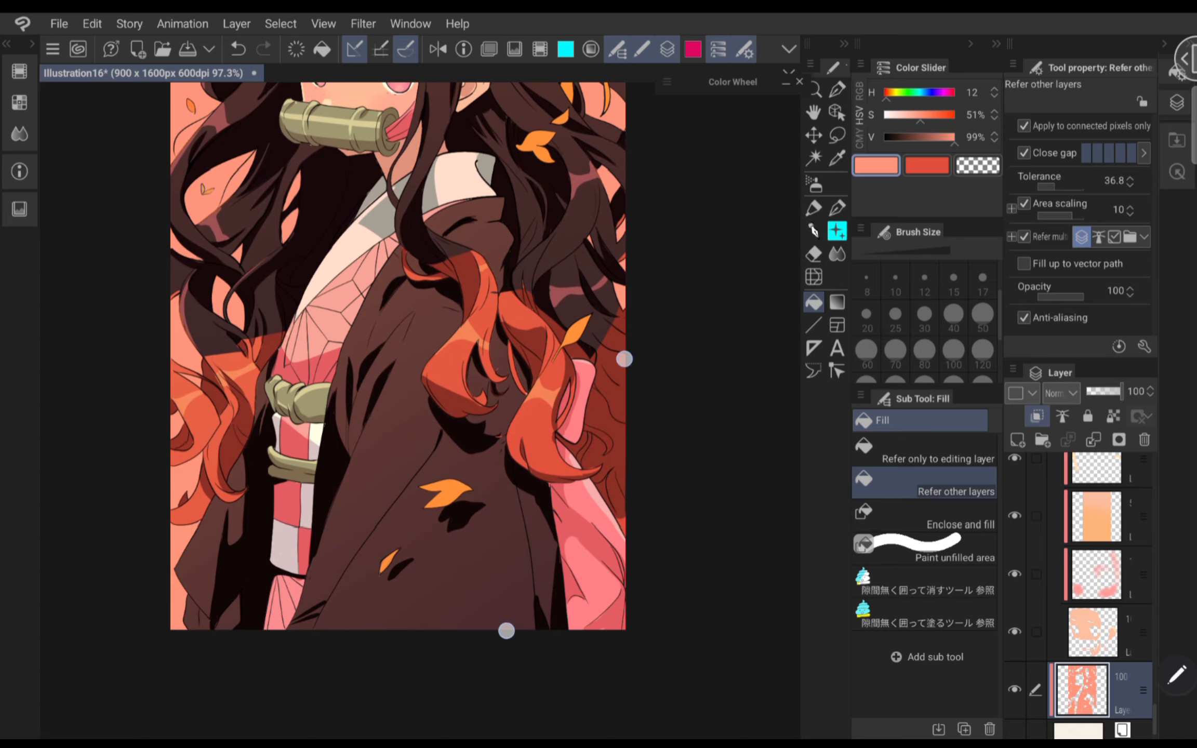
- Try recolouring a left leaf's outline in red HSV 7, 70, 79 on the clipped line-colour layer, using the Turnip pen at size 70
scroll(566, 495, "down", 3)
scroll(436, 410, "up", 1)
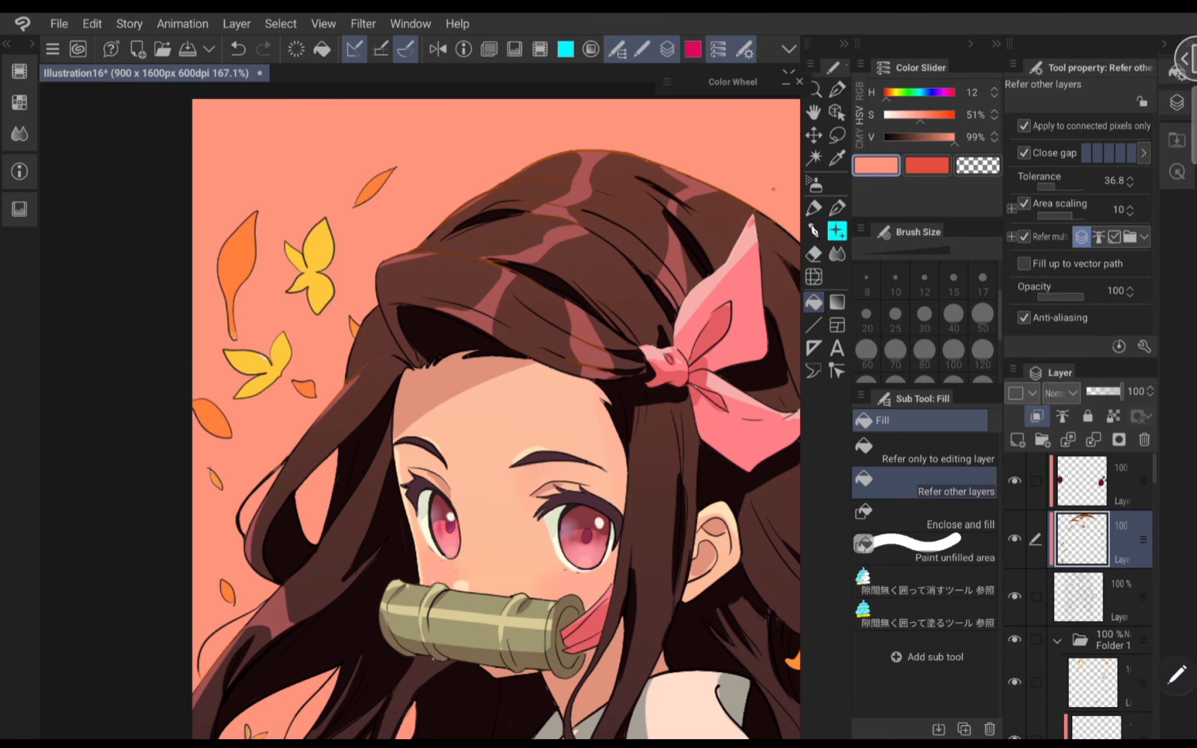
scroll(499, 415, "down", 2)
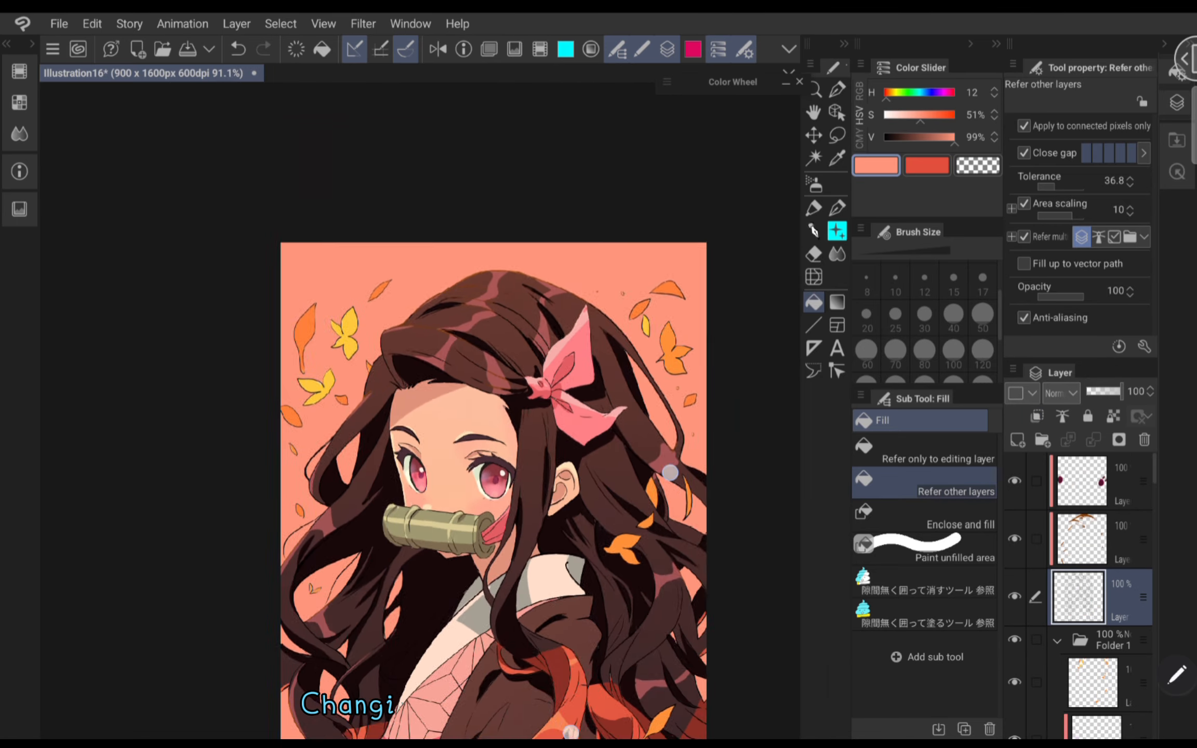
scroll(499, 416, "up", 3)
left_click(927, 165)
left_click_drag(950, 141, 933, 121)
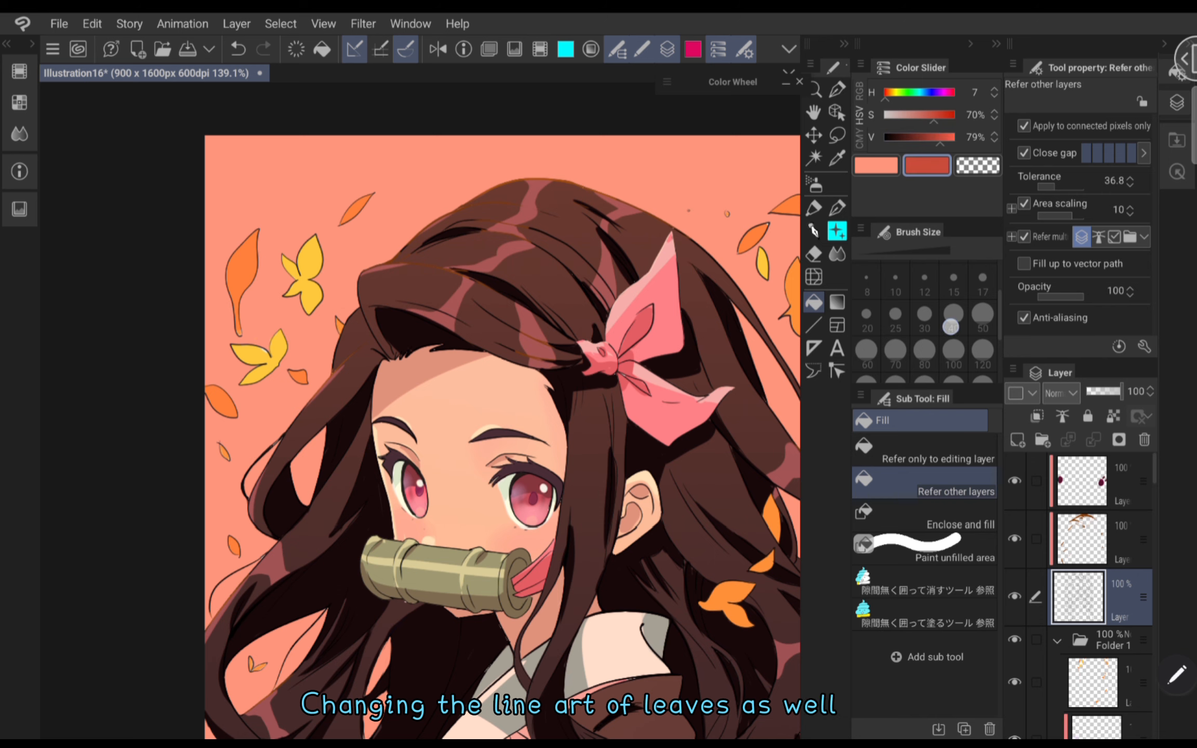
left_click(837, 89)
scroll(956, 323, "up", 3)
left_click(895, 340)
left_click(1082, 539)
scroll(529, 201, "up", 1)
left_click_drag(244, 369, 333, 259)
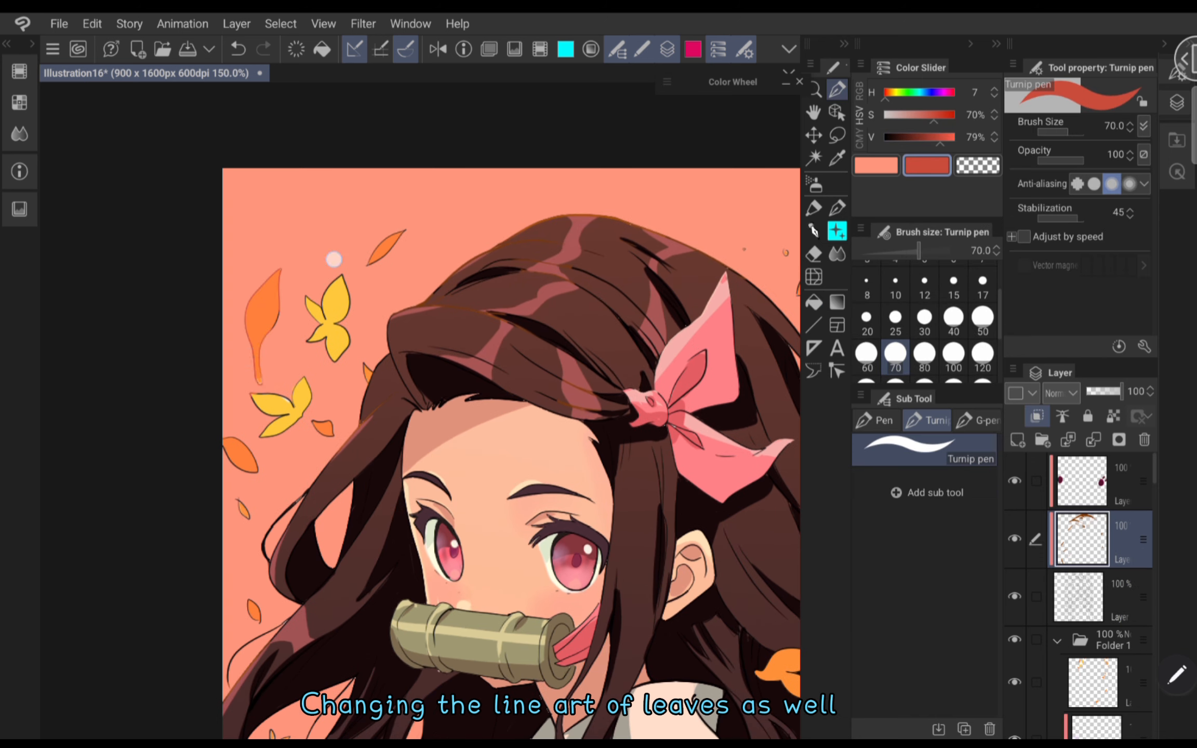
key("ctrl+z")
- Darken the red to HSV 7, 70, 61 and recolour the outlines of the leaves on the left side of the background
left_click_drag(940, 140, 928, 142)
left_click_drag(237, 362, 347, 291)
left_click_drag(248, 425, 311, 382)
left_click_drag(242, 483, 332, 425)
scroll(403, 388, "up", 1)
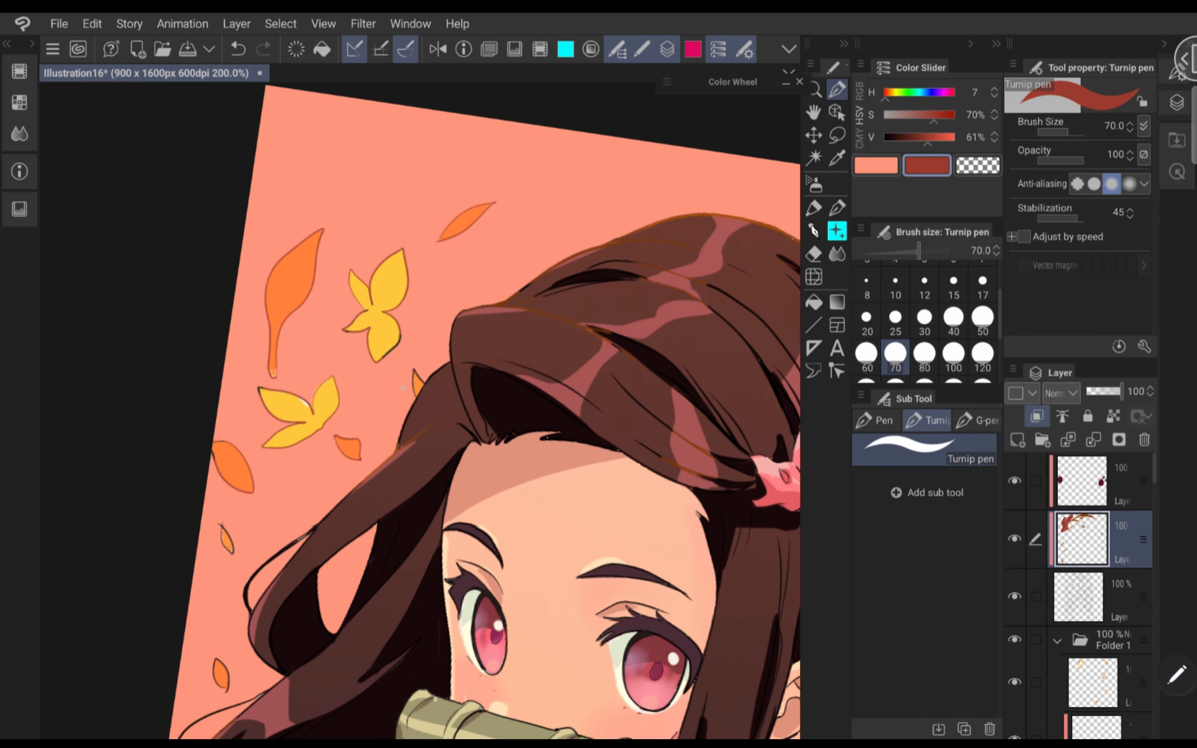
scroll(492, 448, "down", 2)
left_click_drag(268, 588, 264, 566)
left_click_drag(227, 379, 259, 397)
- Recolour the outlines of the leaves on the right side of the background and over the right hair with the dark red
scroll(401, 463, "right", 3)
mouse_move(549, 246)
left_mouse_down()
mouse_move(607, 247)
mouse_move(569, 341)
left_mouse_up()
left_click_drag(558, 317, 539, 285)
scroll(575, 344, "down", 4)
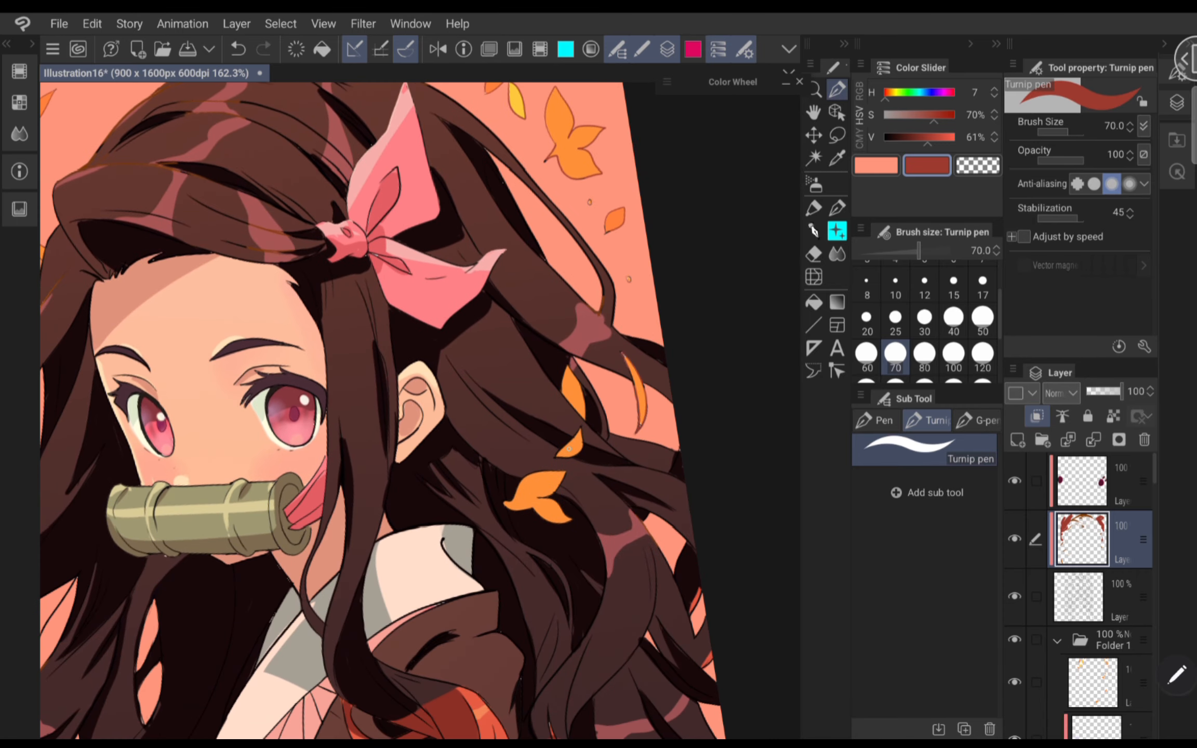
scroll(420, 410, "up", 3)
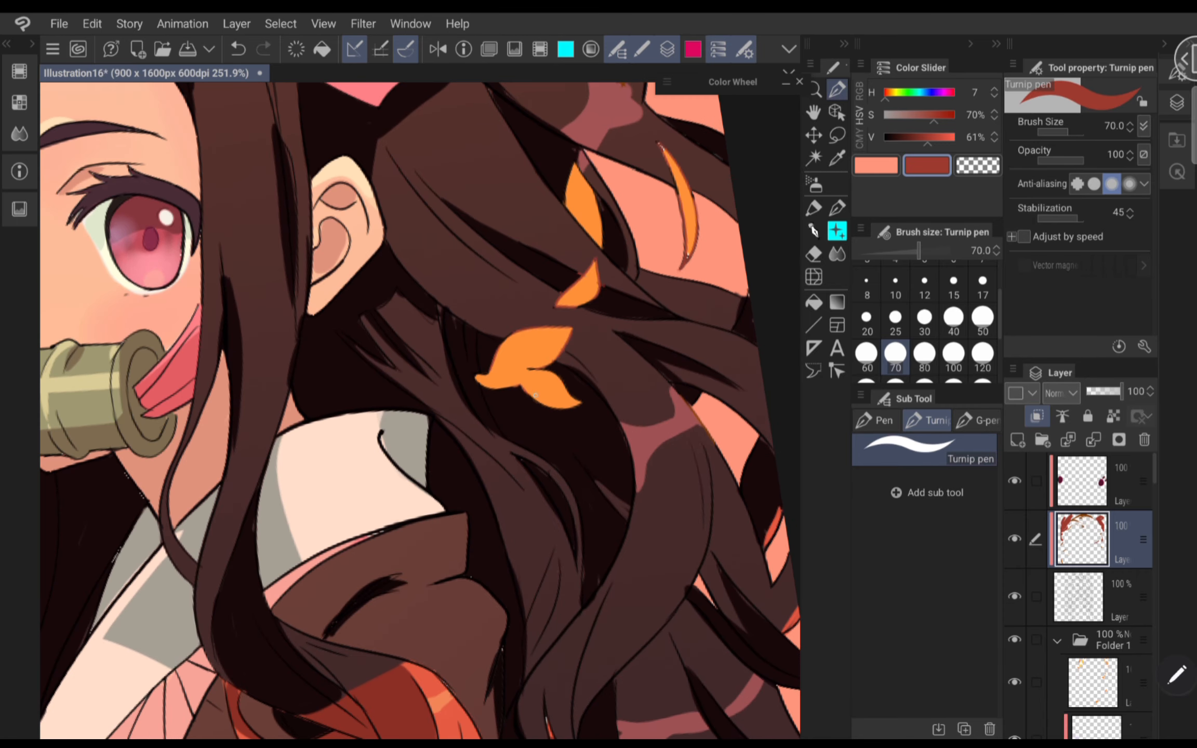
- Recolour the outlines of the leaves beside the red hair tips and on the lower robe with the same dark red
scroll(535, 396, "down", 5)
scroll(609, 455, "up", 5)
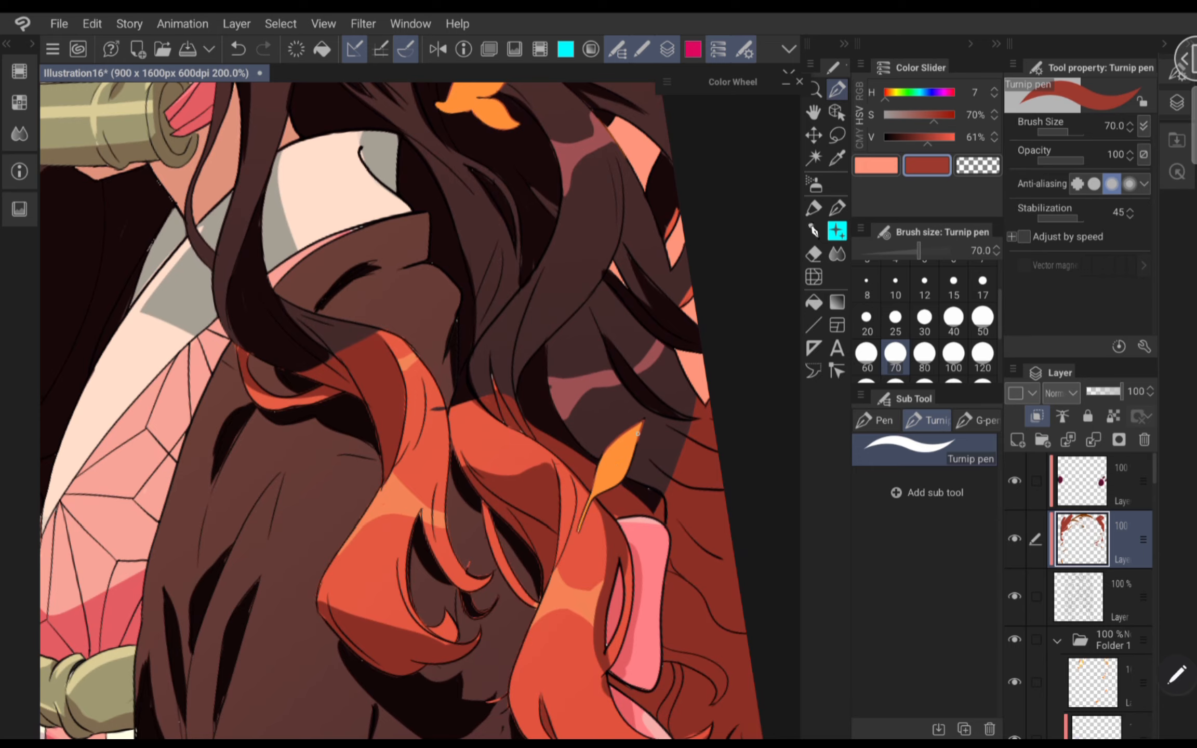
scroll(638, 433, "down", 5)
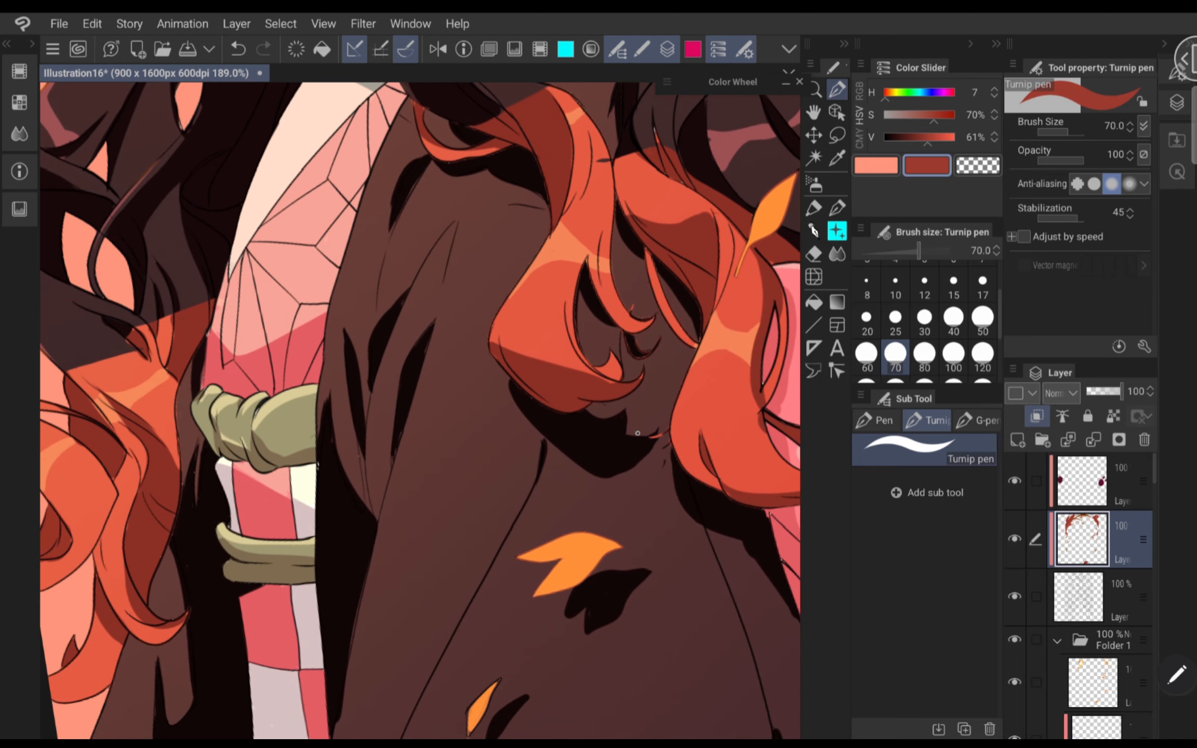
scroll(637, 433, "down", 3)
scroll(485, 573, "down", 3)
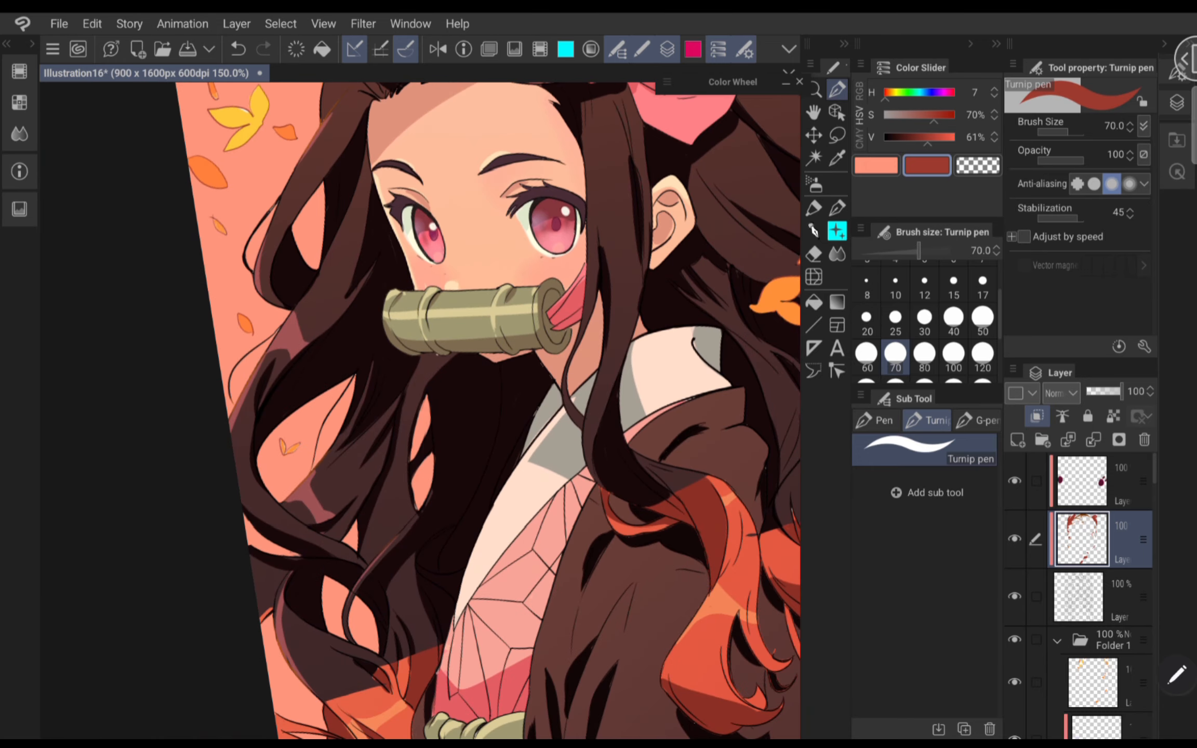
- Review the leaf outlines across the whole illustration and save the file
scroll(649, 364, "down", 2)
scroll(541, 440, "up", 4)
scroll(744, 474, "down", 5)
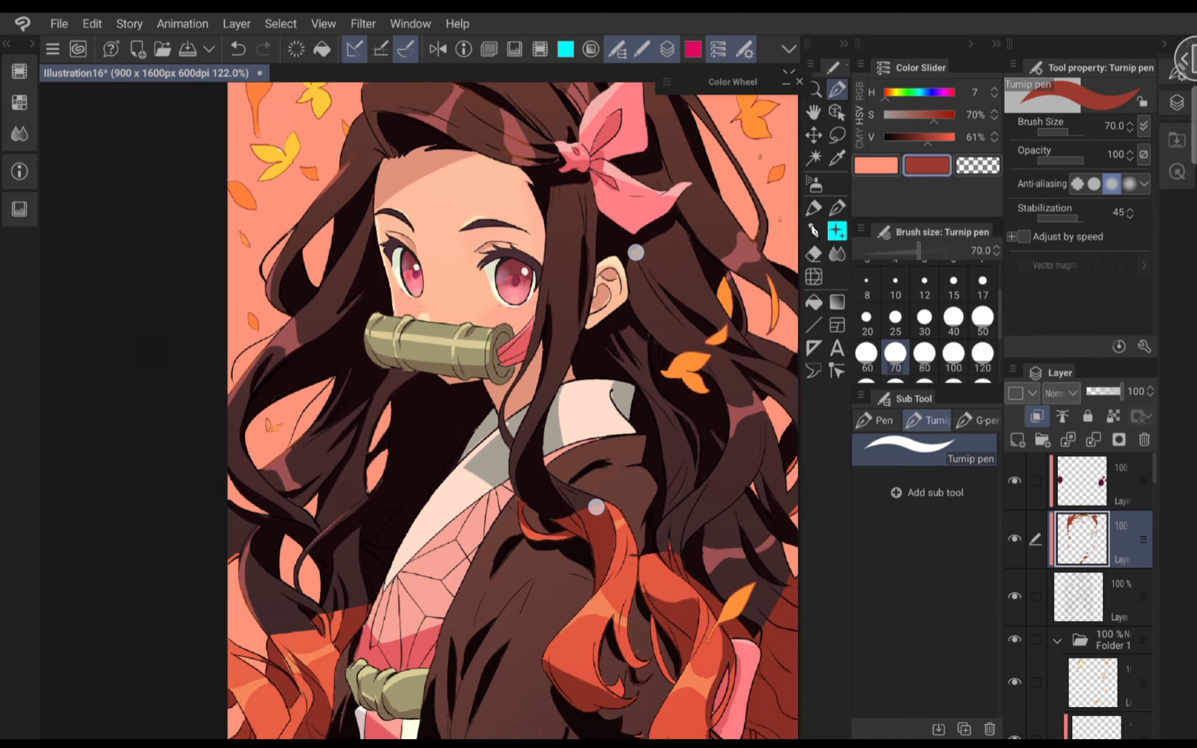
scroll(616, 380, "down", 4)
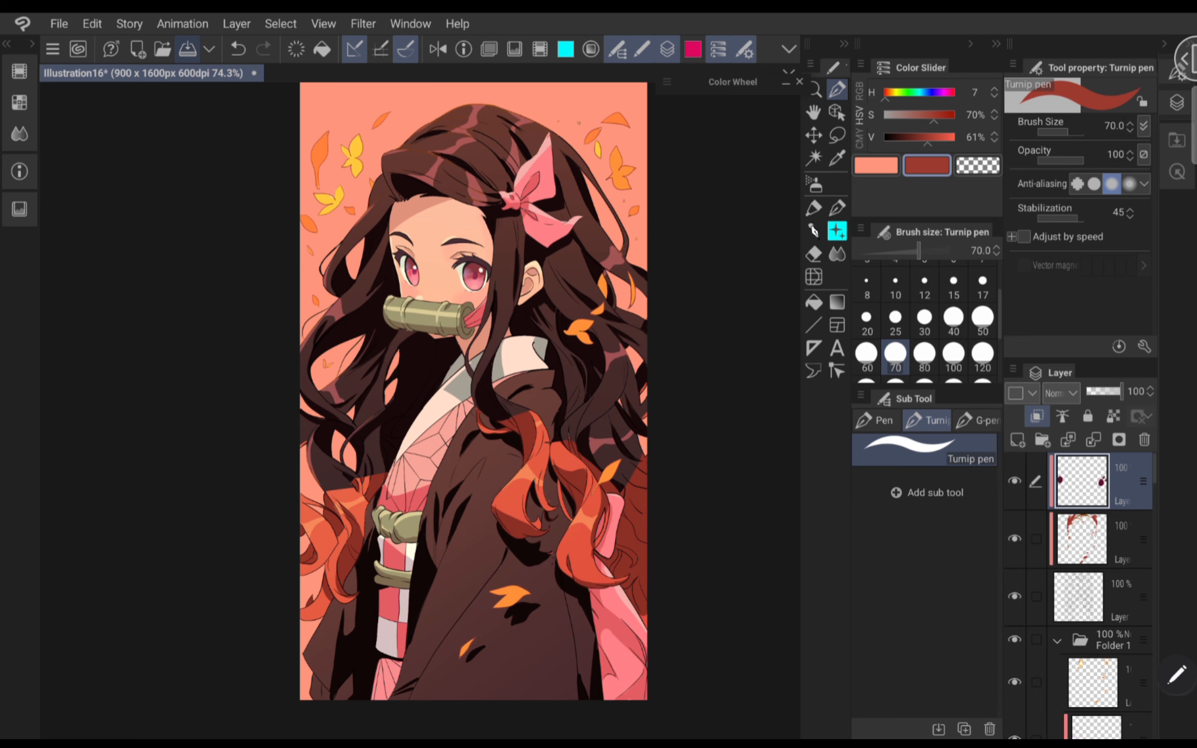
left_click(187, 49)
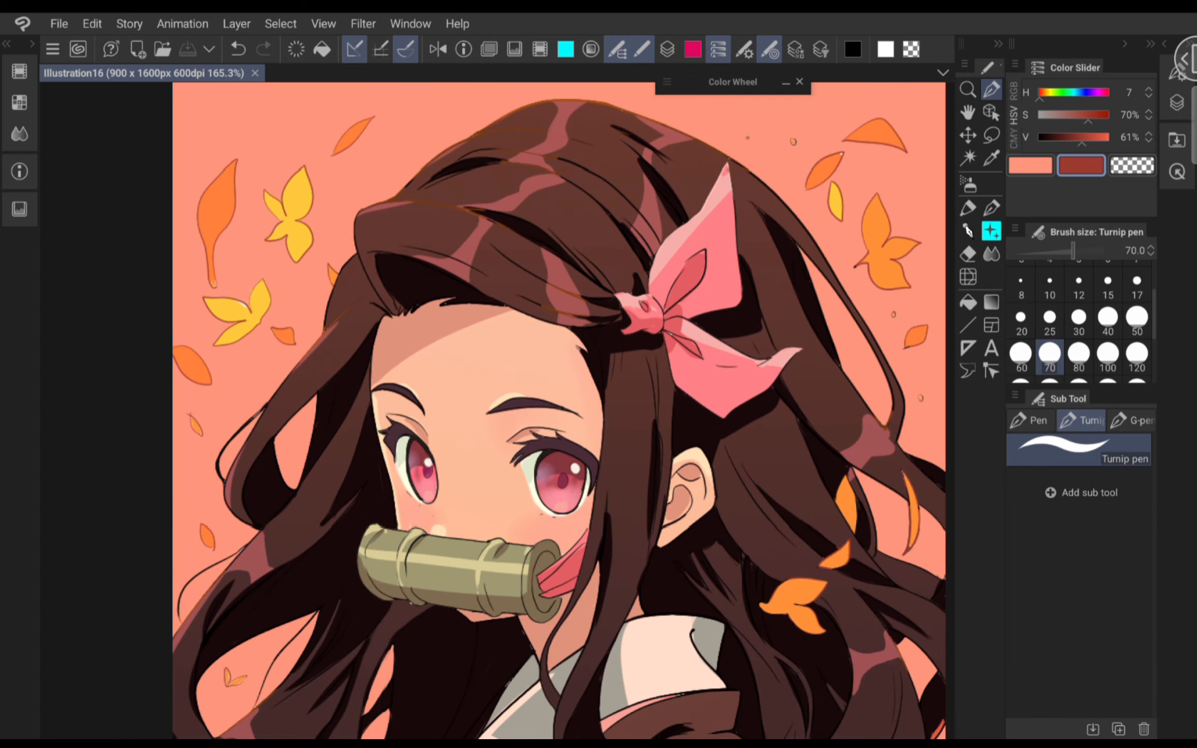